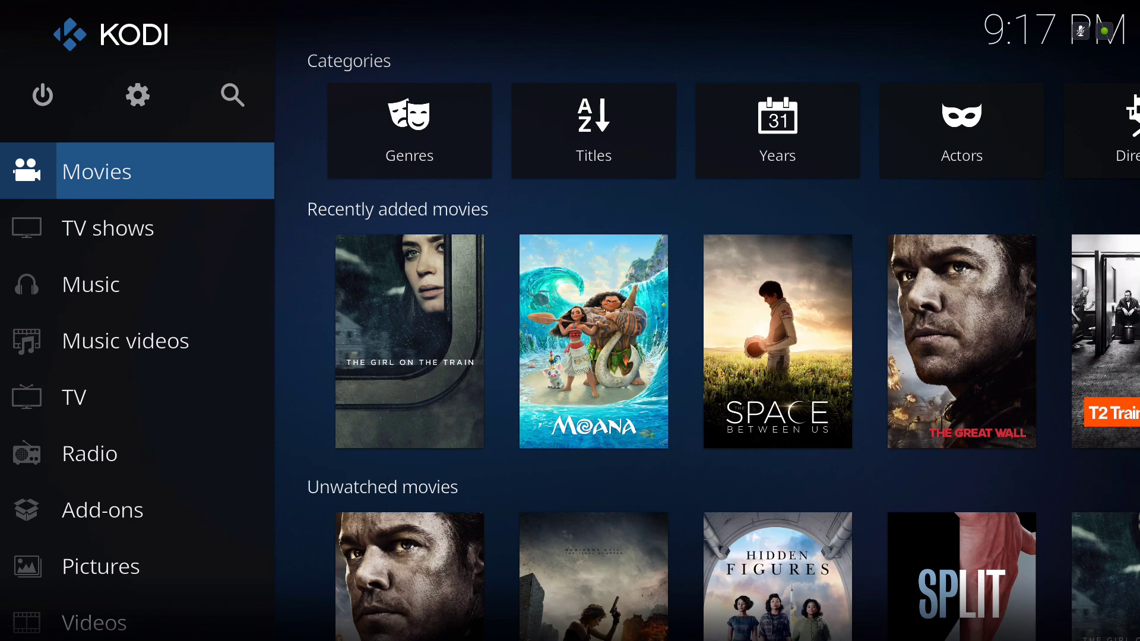
Look through the home menu sections from Movies to Weather and examine the content each one offers
{"action": "key", "text": "Down"}
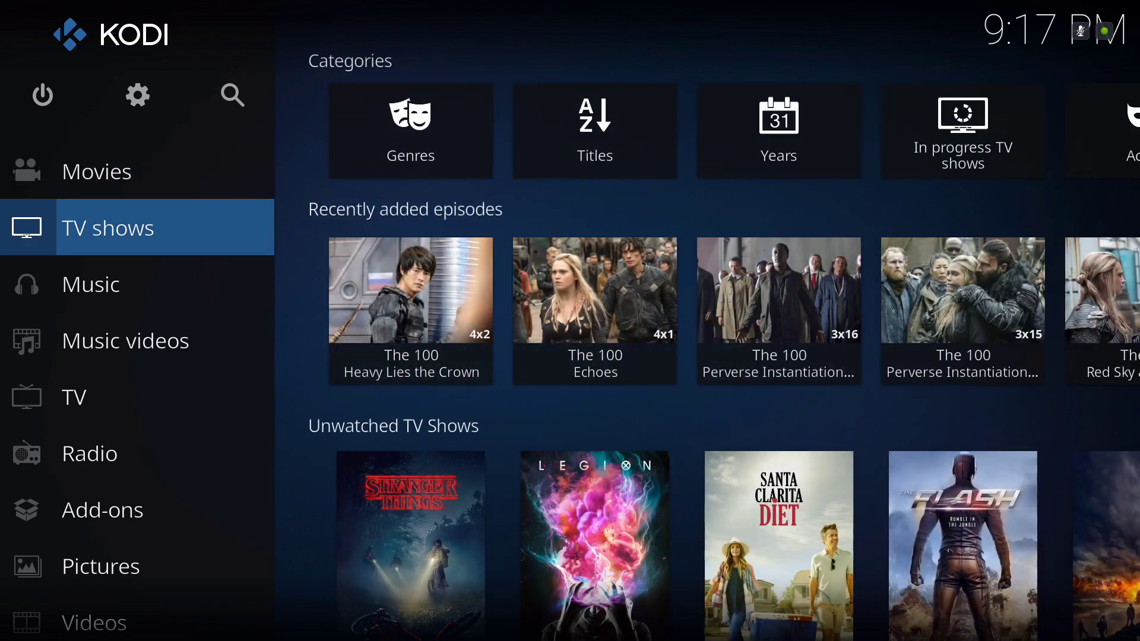
{"action": "key", "text": "Up"}
{"action": "key", "text": "Down"}
{"action": "key", "text": "Down"}
{"action": "key", "text": "Down"}
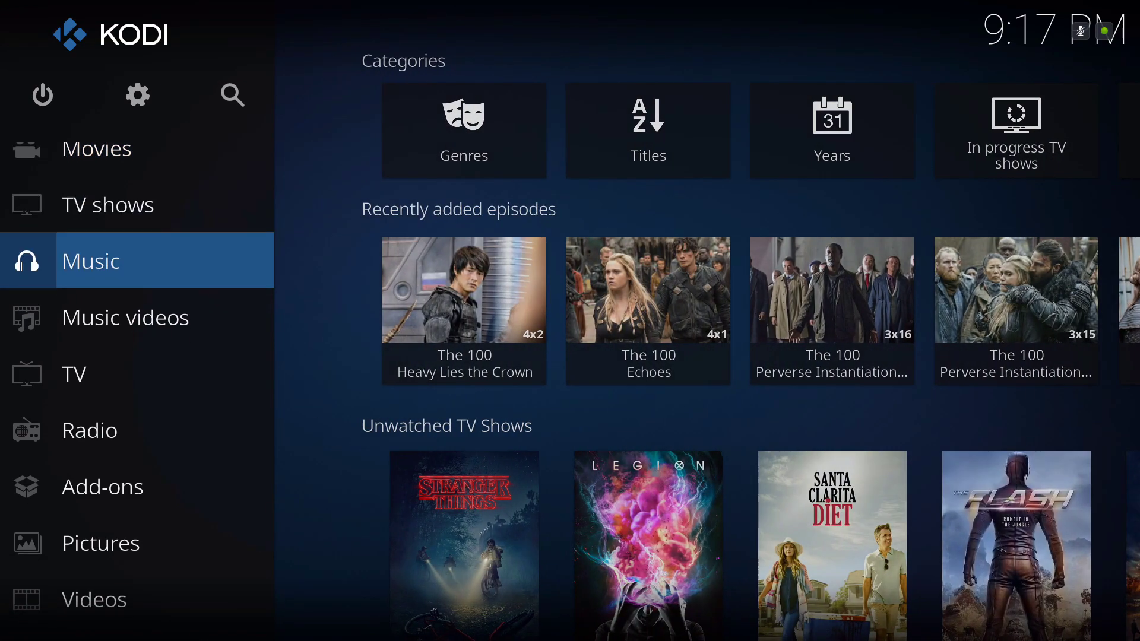
{"action": "key", "text": "Down"}
{"action": "key", "text": "Down"}
{"action": "key", "text": "Down"}
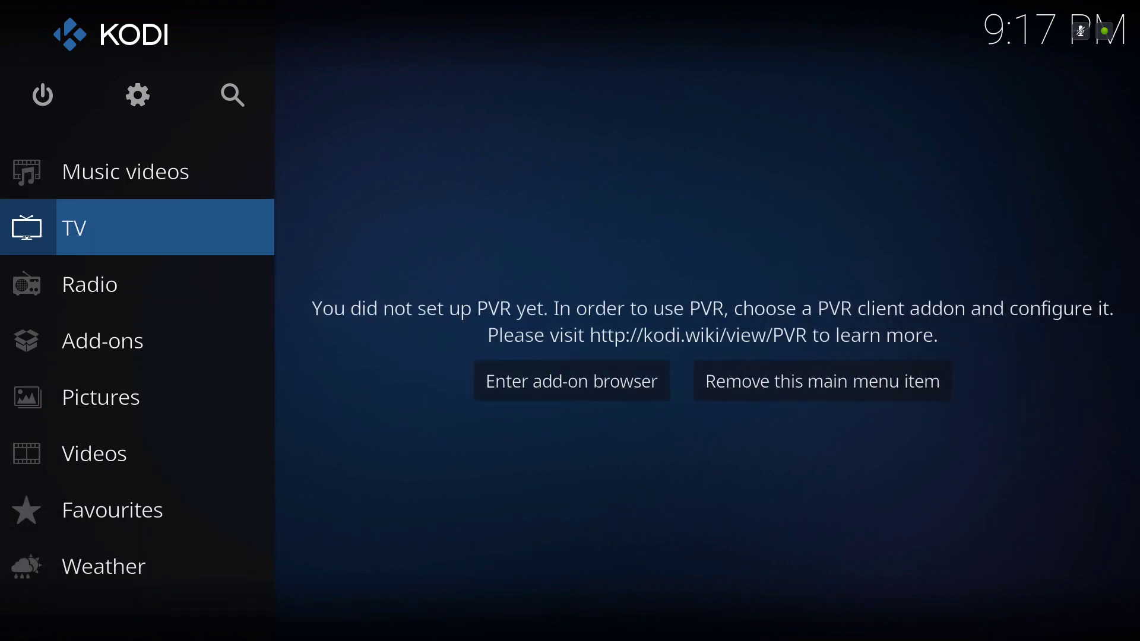
{"action": "key", "text": "Down"}
{"action": "key", "text": "Down"}
{"action": "key", "text": "Down"}
{"action": "key", "text": "Down"}
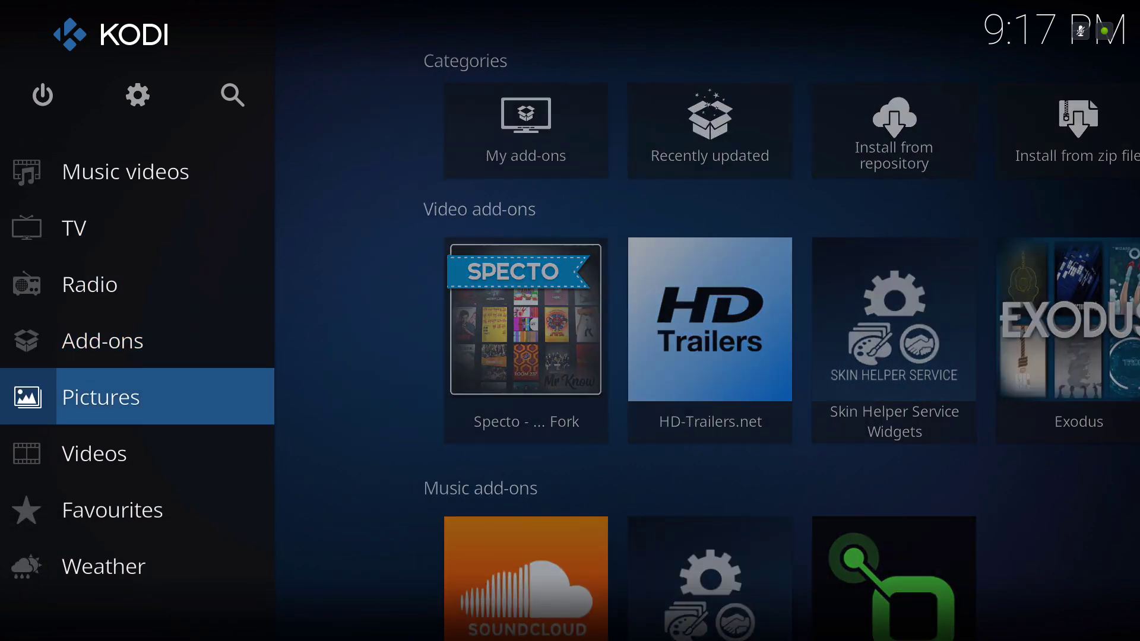
{"action": "key", "text": "Down"}
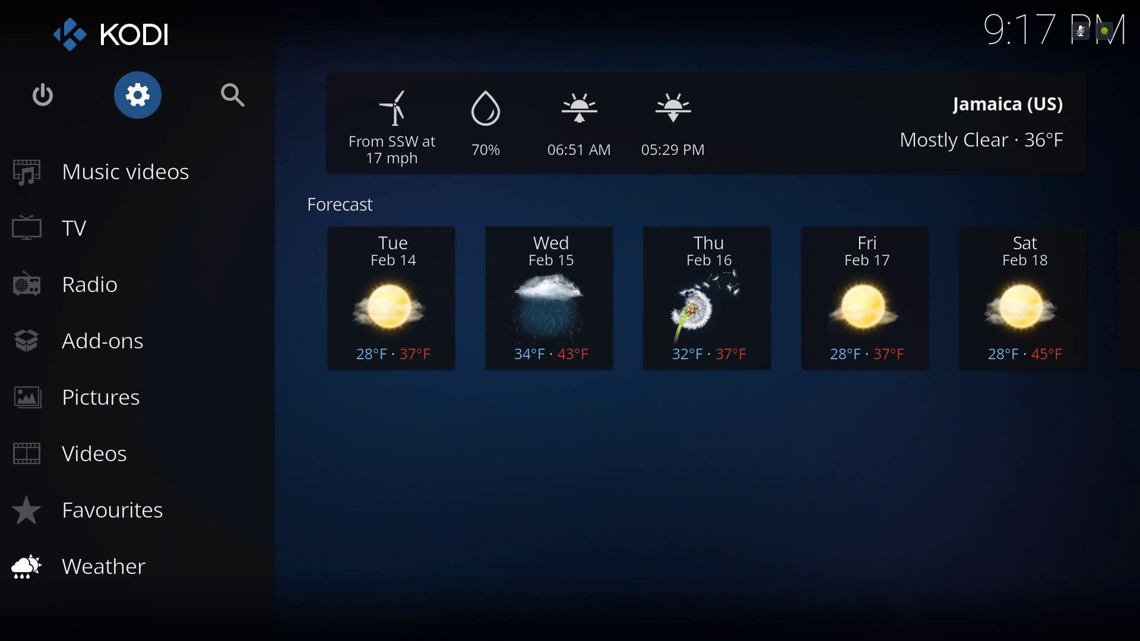
{"action": "key", "text": "Up"}
{"action": "key", "text": "Up"}
{"action": "key", "text": "Up"}
{"action": "key", "text": "Down"}
{"action": "key", "text": "Down"}
{"action": "key", "text": "Down"}
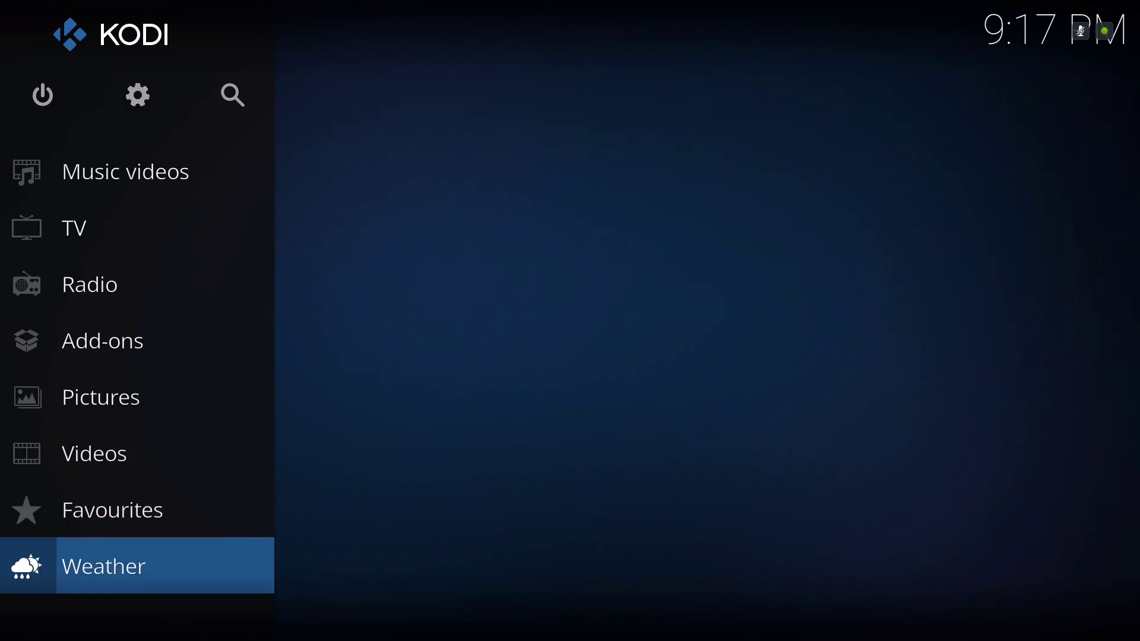
{"action": "key", "text": "Down"}
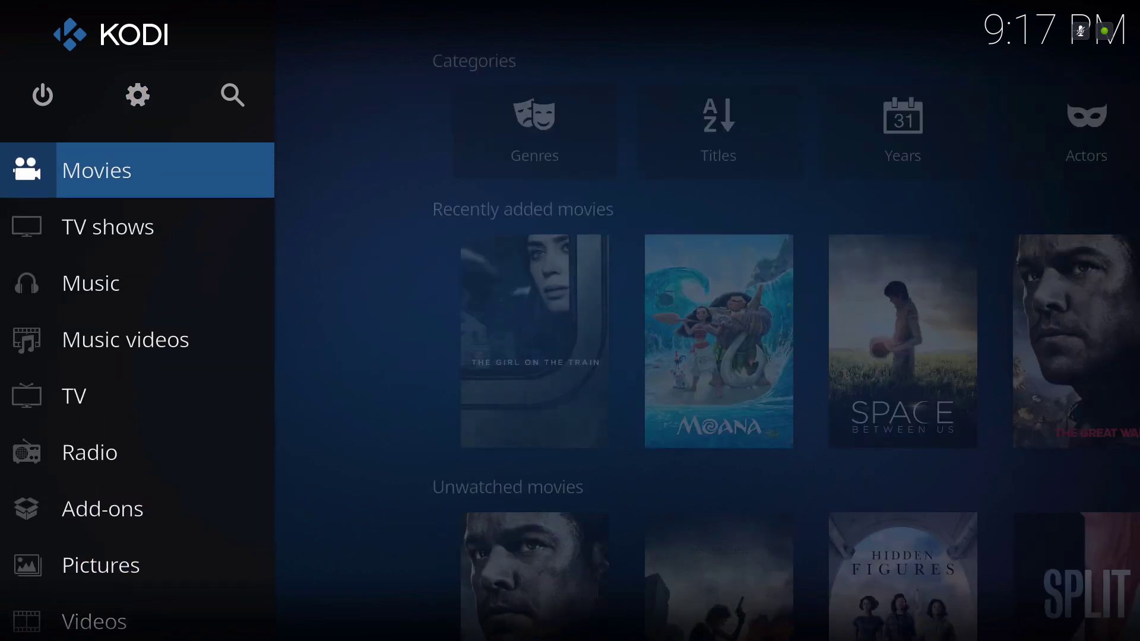
Open the Interface settings from the system settings
{"action": "key", "text": "Up"}
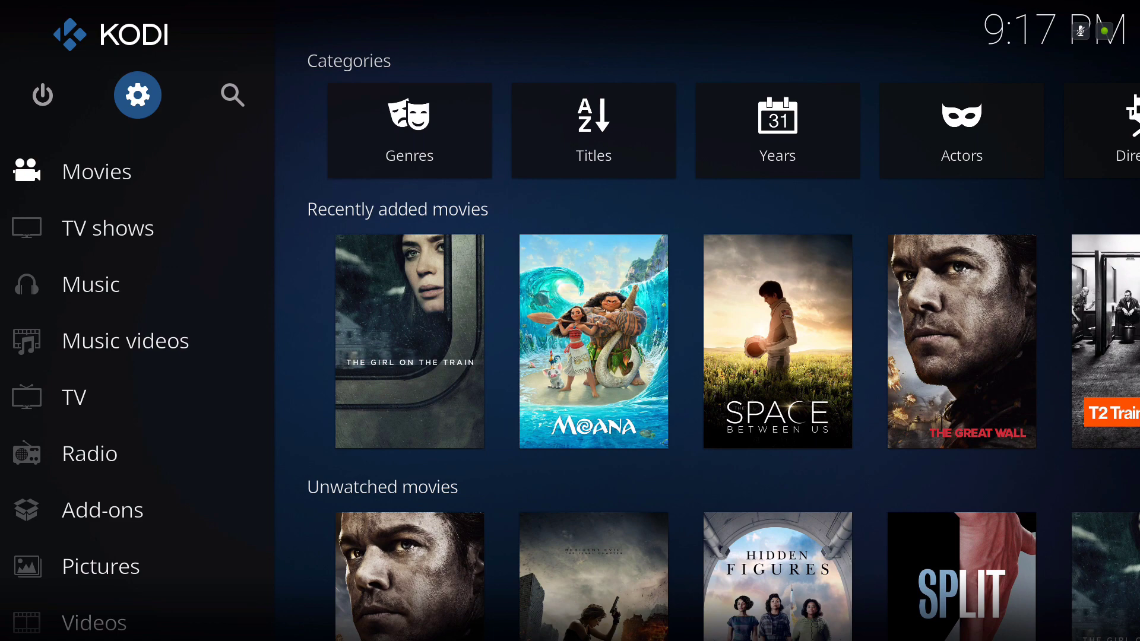
{"action": "key", "text": "Left"}
{"action": "key", "text": "Right"}
{"action": "key", "text": "Return"}
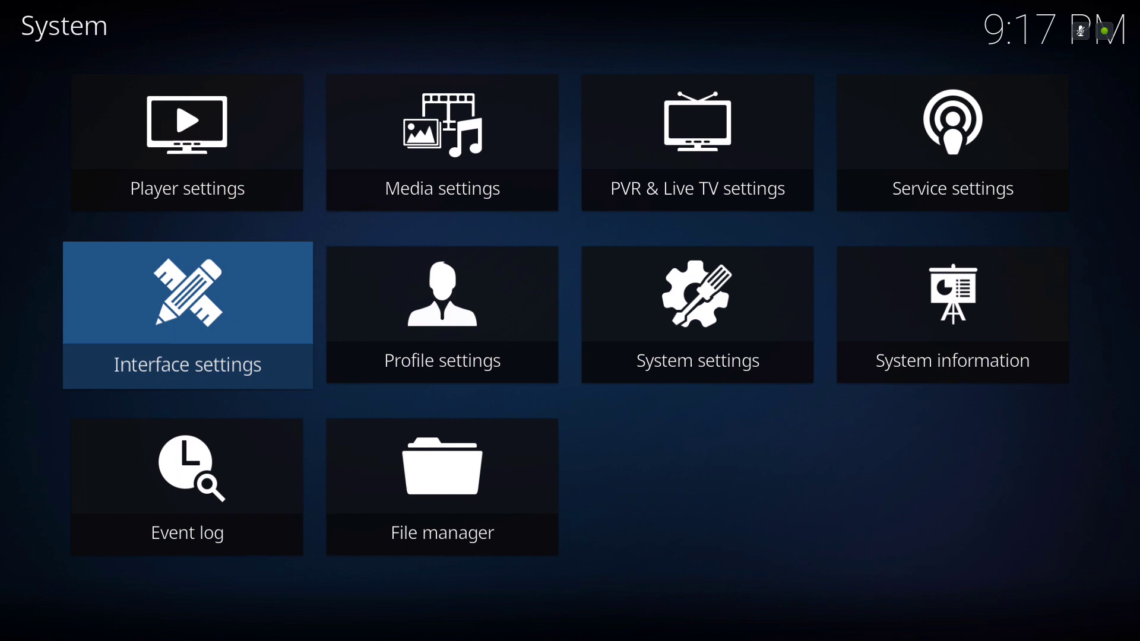
{"action": "key", "text": "Up"}
{"action": "key", "text": "Down"}
{"action": "key", "text": "Return"}
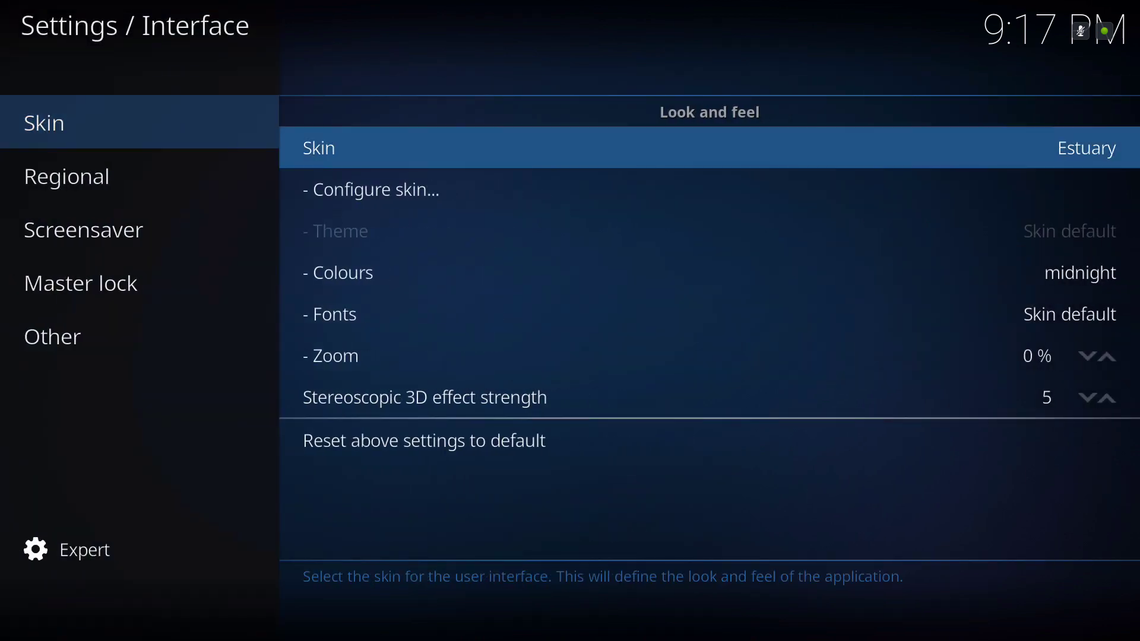
Change the skin to A Confluence ZEITGEIST and keep the change
{"action": "key", "text": "Return"}
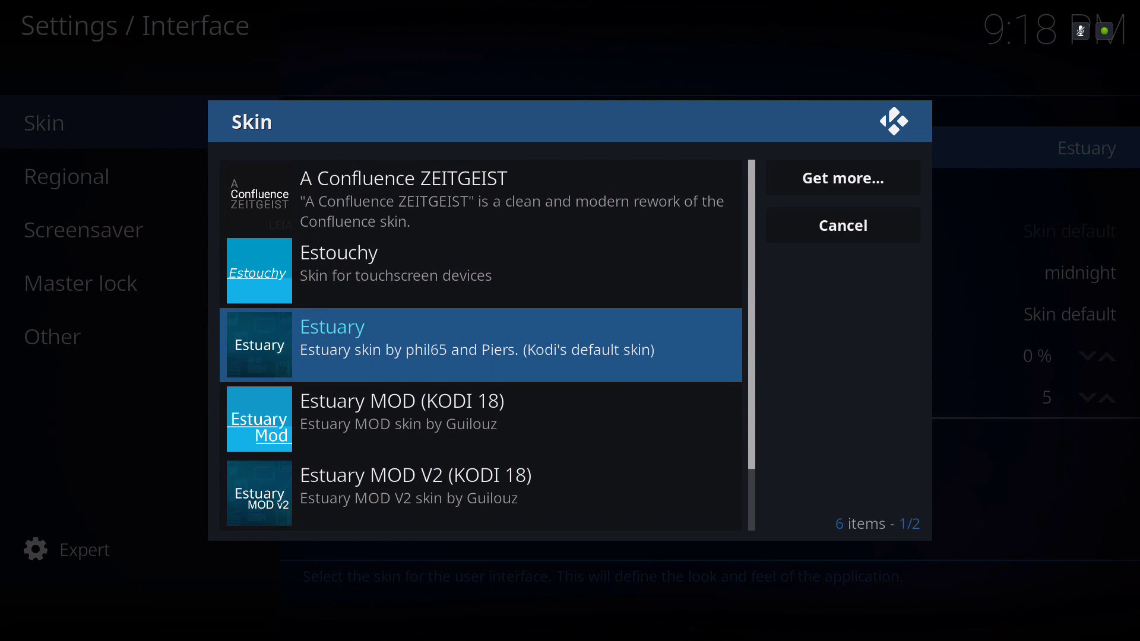
{"action": "key", "text": "Up"}
{"action": "key", "text": "Up"}
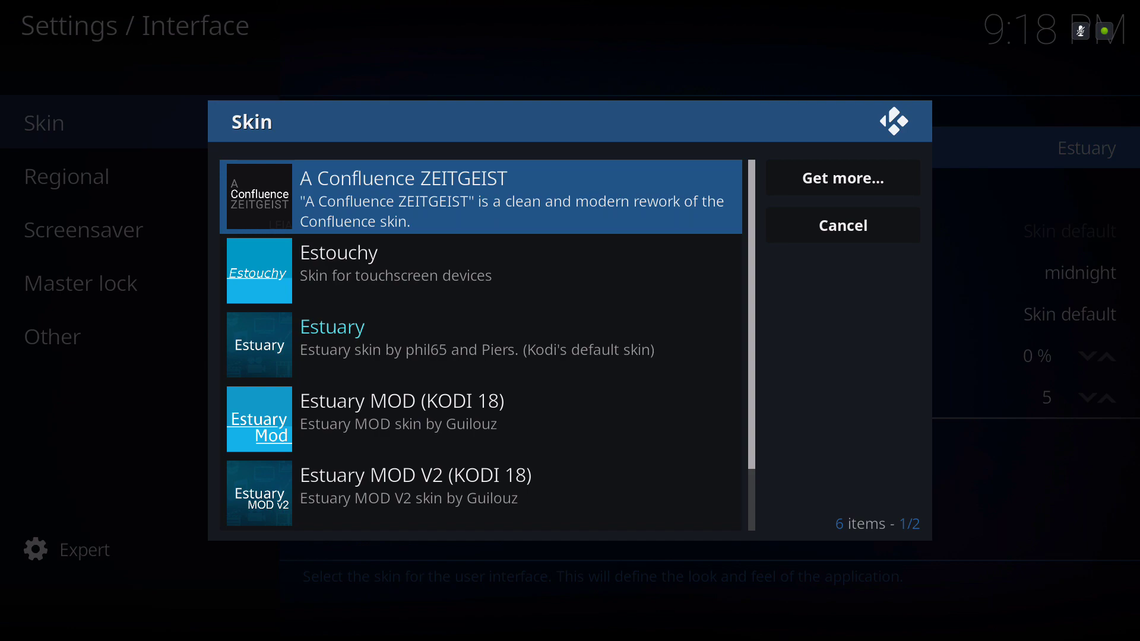
{"action": "key", "text": "Return"}
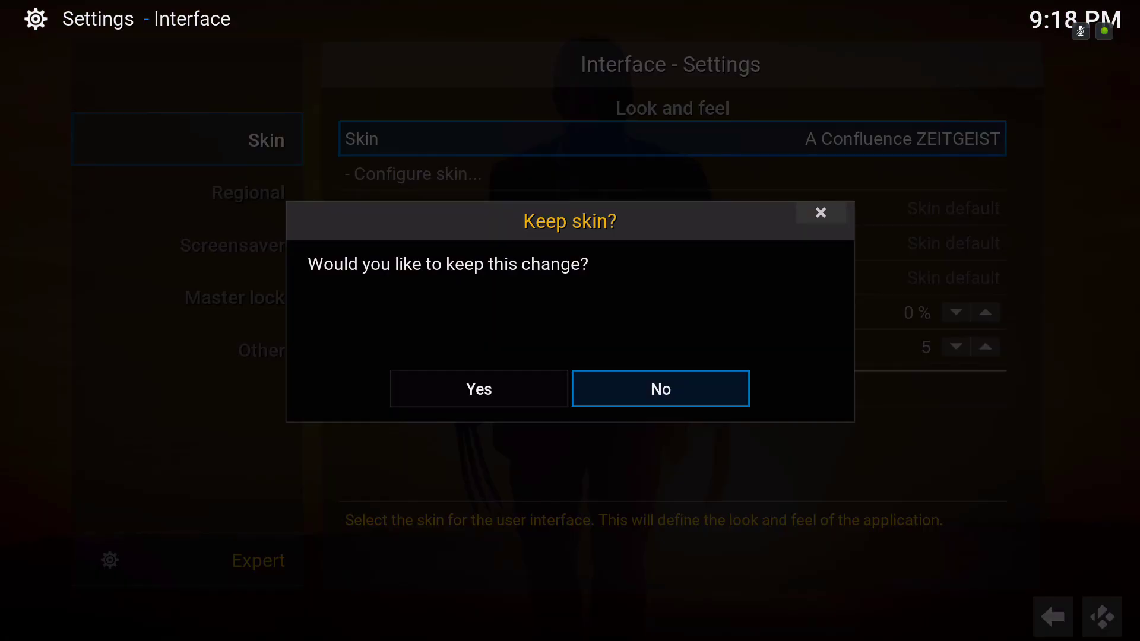
{"action": "key", "text": "Left"}
{"action": "key", "text": "Return"}
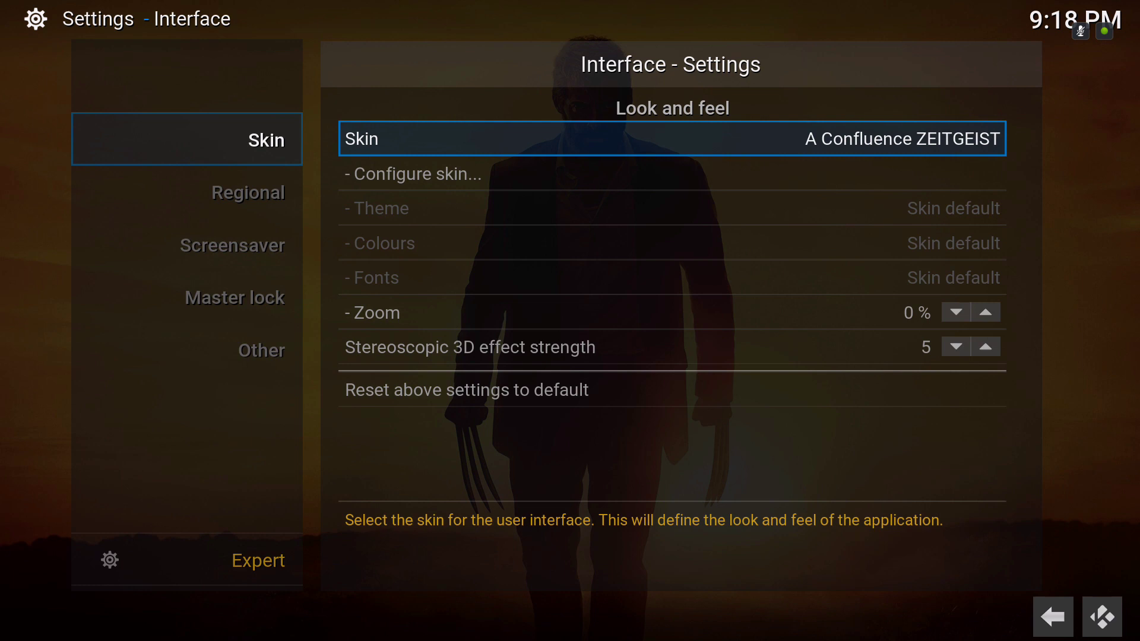
Return to the home screen and look through the new skin's main menu sections, starting from Movies
{"action": "key", "text": "Escape"}
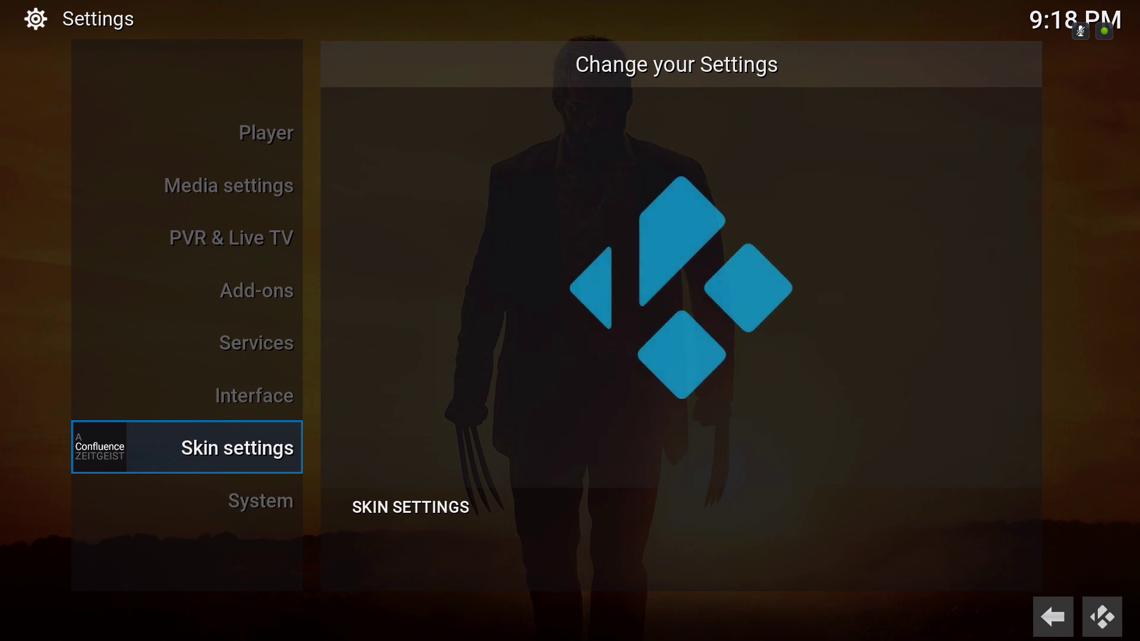
{"action": "key", "text": "Escape"}
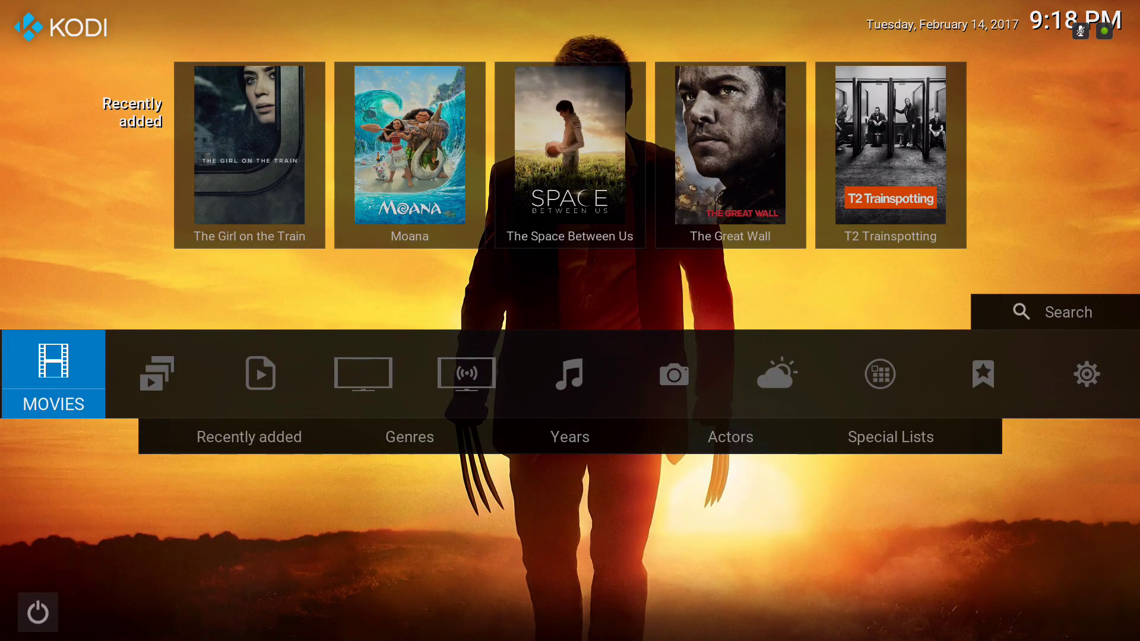
{"action": "key", "text": "Right"}
{"action": "key", "text": "Left"}
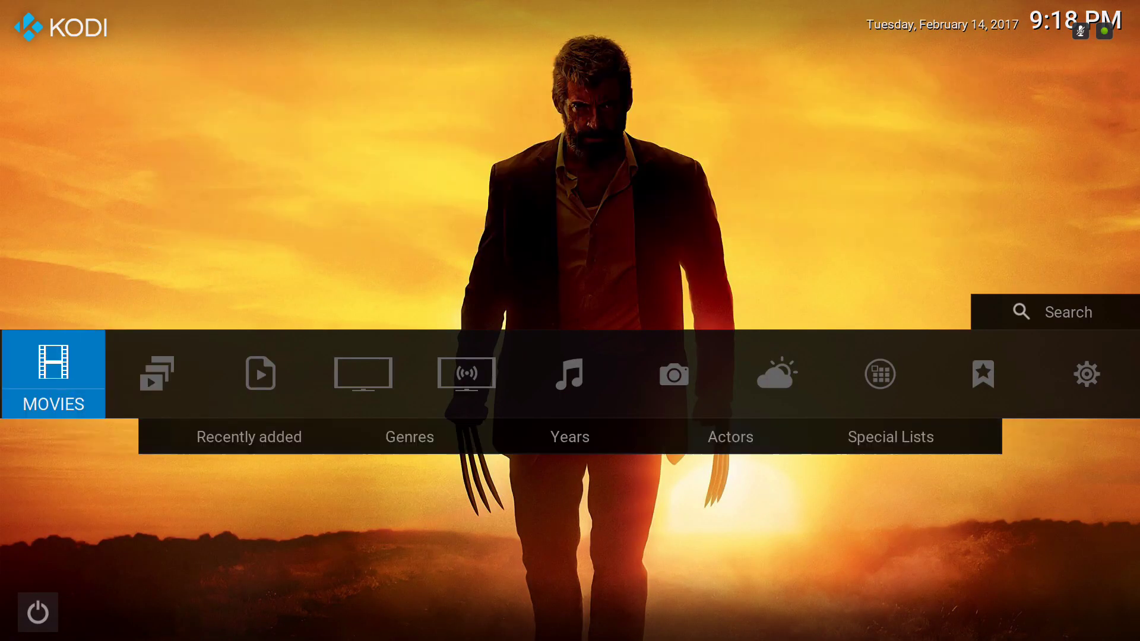
{"action": "key", "text": "Right"}
{"action": "key", "text": "Right"}
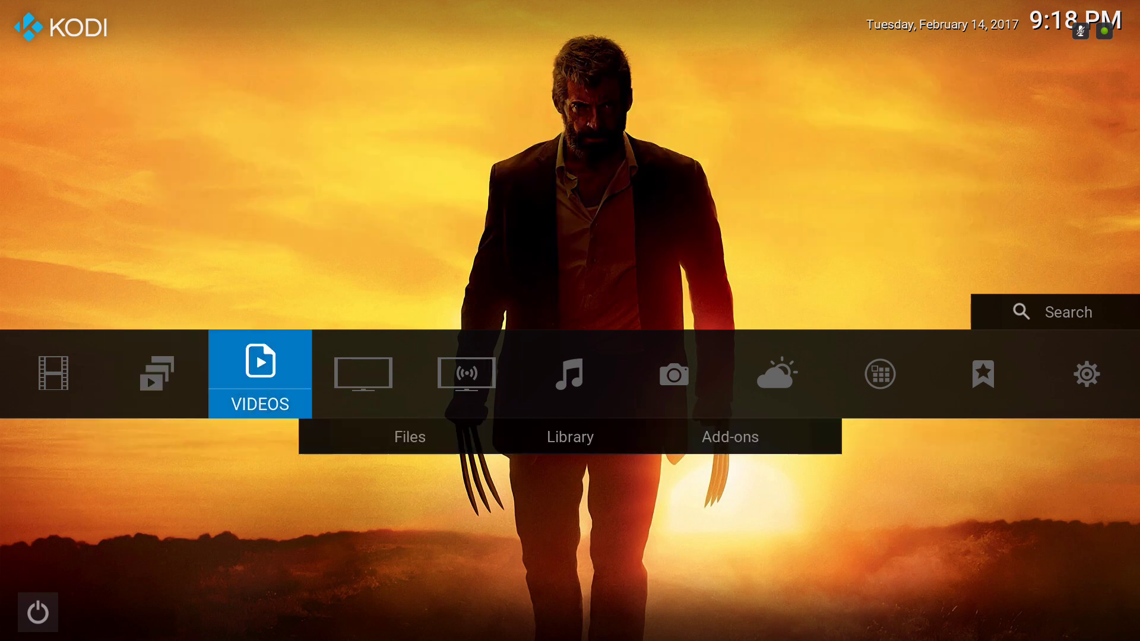
{"action": "key", "text": "Right"}
{"action": "key", "text": "Right"}
{"action": "key", "text": "Right"}
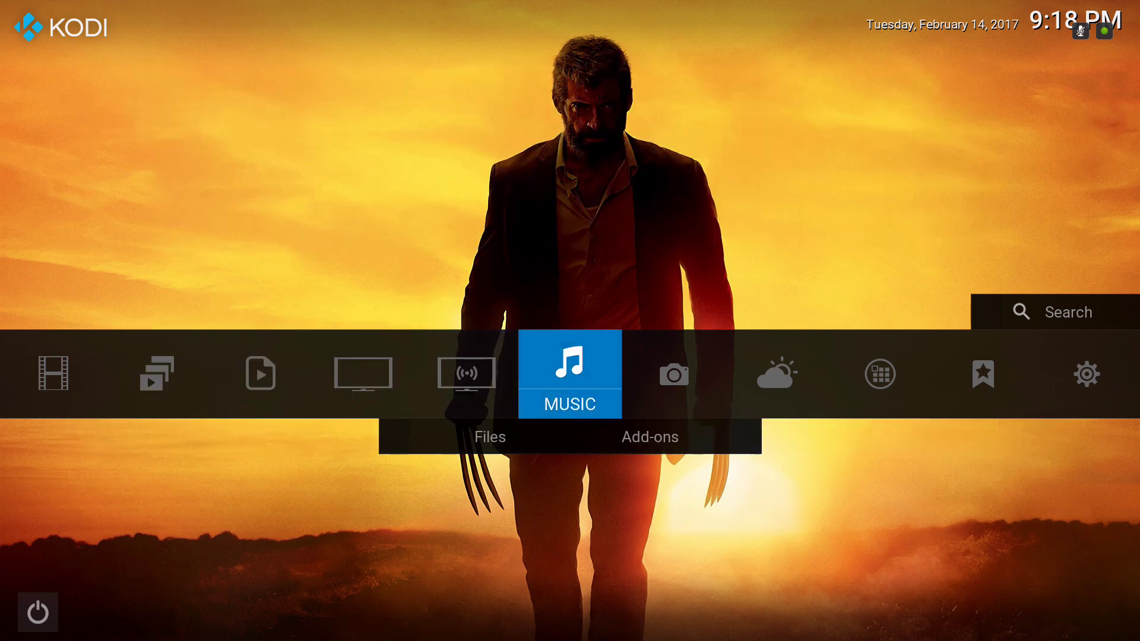
{"action": "key", "text": "Right"}
{"action": "key", "text": "Right"}
{"action": "key", "text": "Right"}
{"action": "key", "text": "Right"}
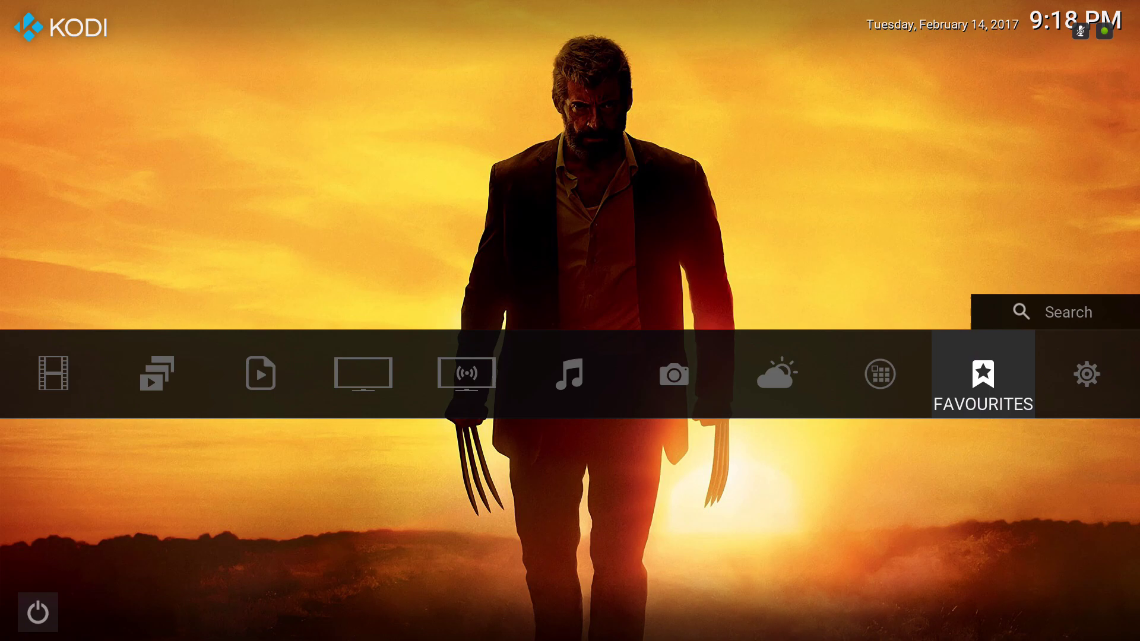
{"action": "key", "text": "Right"}
{"action": "key", "text": "Right"}
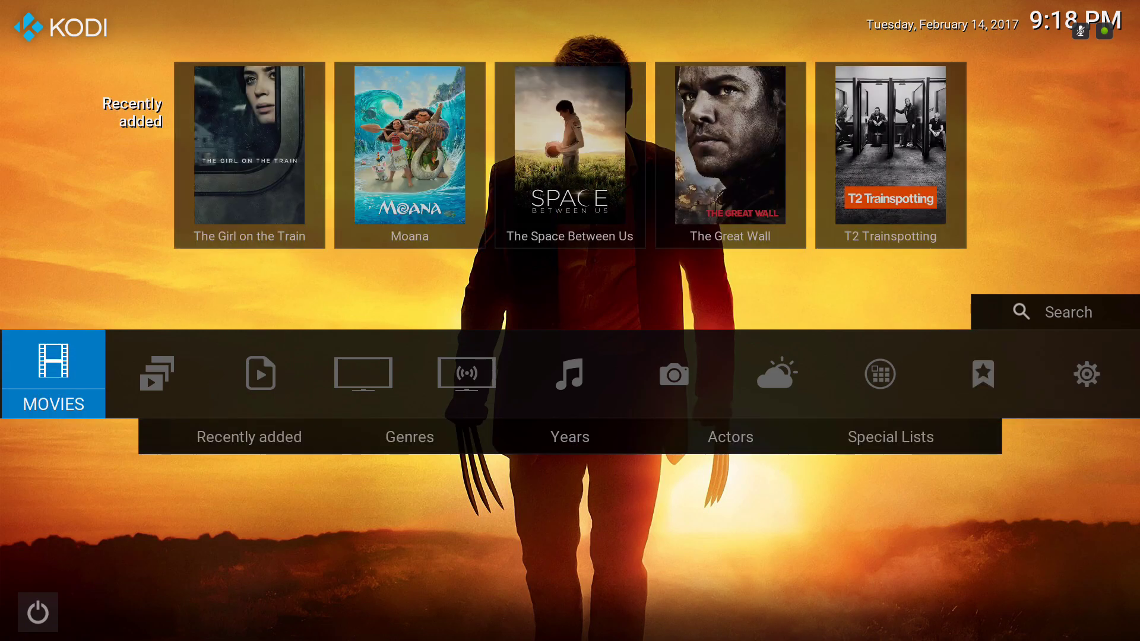
Browse the recently added movies on the home screen as far as Fifty Shades Darker
{"action": "key", "text": "Up"}
{"action": "key", "text": "Right"}
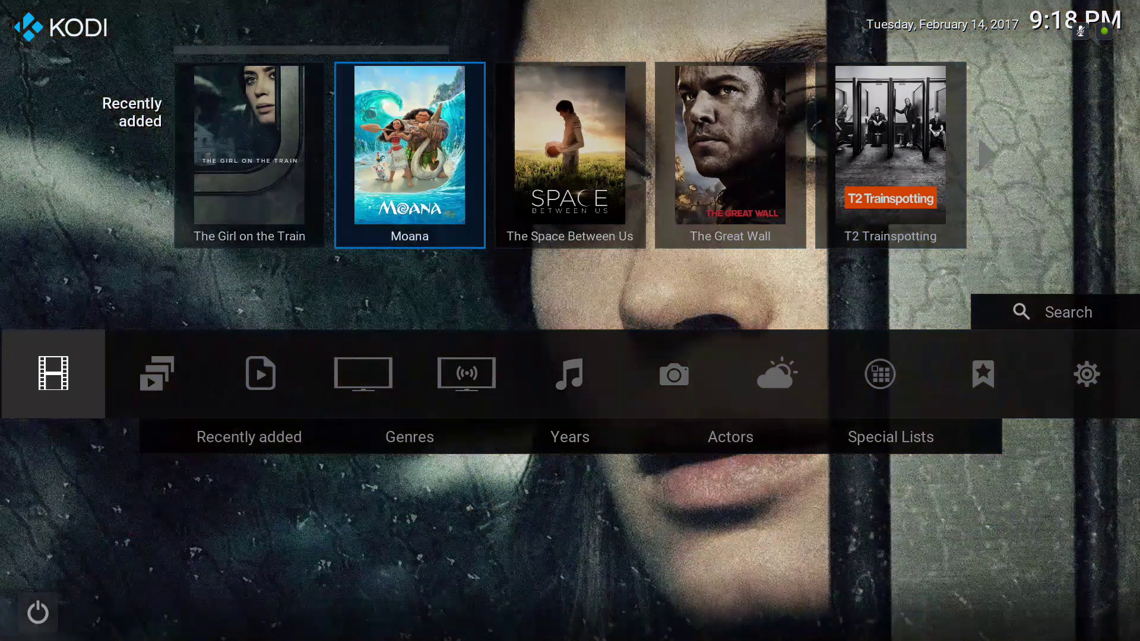
{"action": "key", "text": "Right"}
{"action": "key", "text": "Right"}
{"action": "key", "text": "Right"}
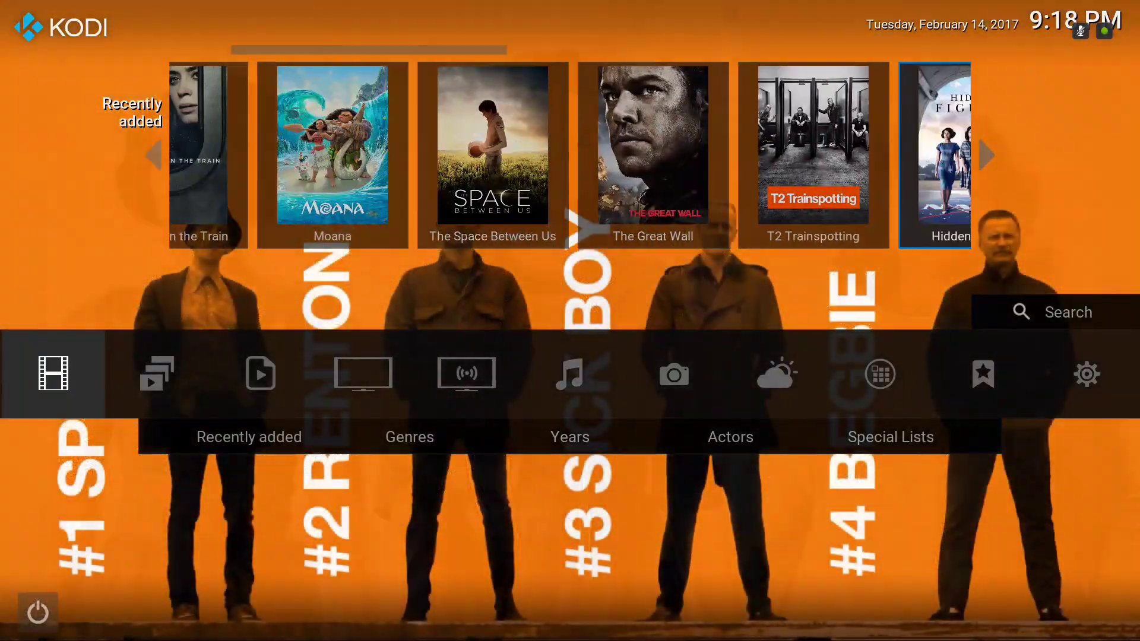
{"action": "key", "text": "Right"}
{"action": "key", "text": "Right"}
{"action": "key", "text": "Right"}
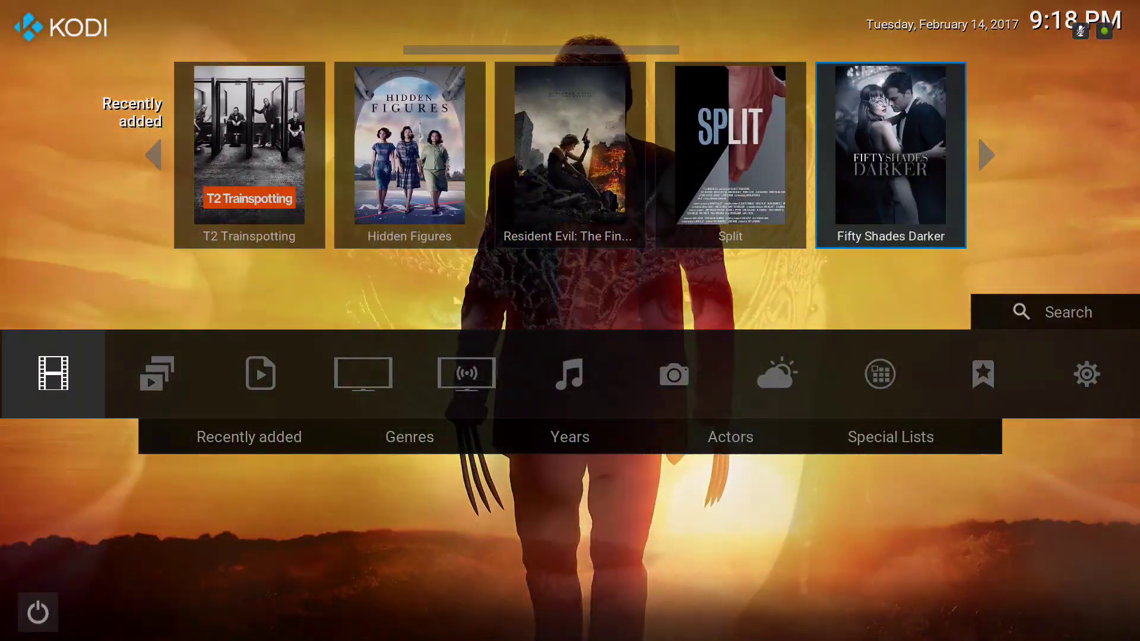
{"action": "key", "text": "Down"}
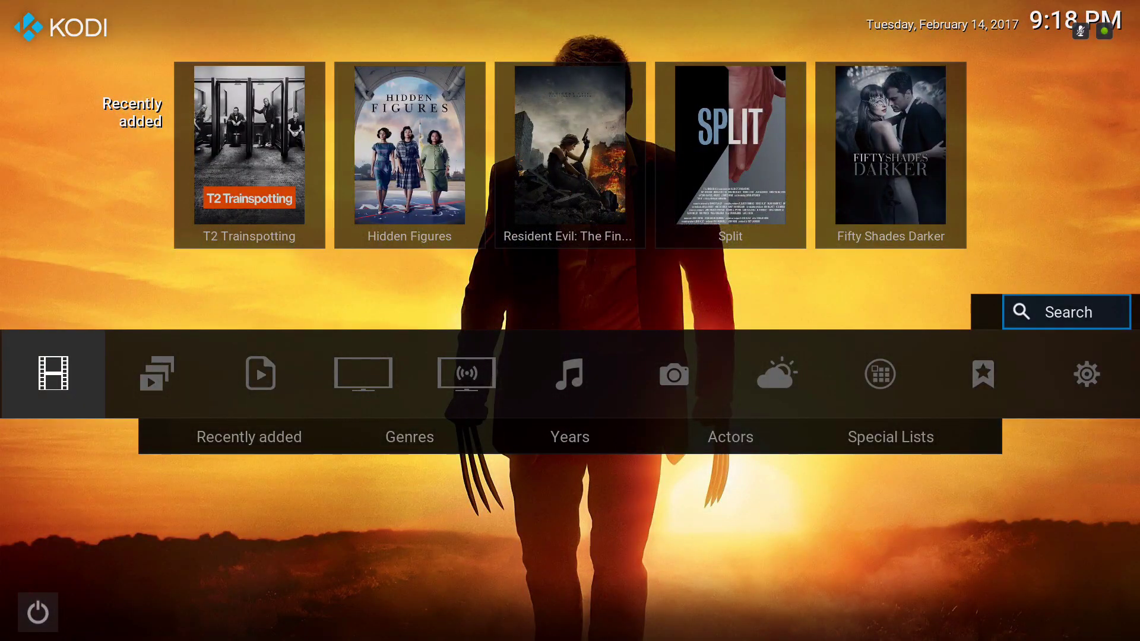
Examine the submenu entries of the TV shows section, from Recently added to Special Lists
{"action": "key", "text": "Down"}
{"action": "key", "text": "Right"}
{"action": "key", "text": "Right"}
{"action": "key", "text": "Right"}
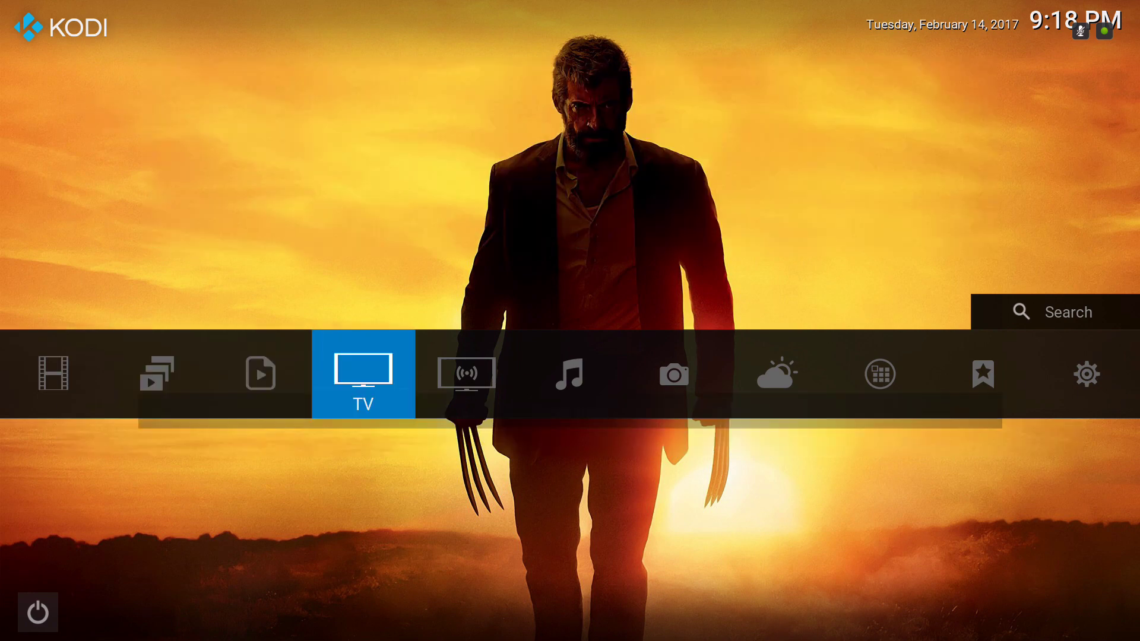
{"action": "key", "text": "Left"}
{"action": "key", "text": "Left"}
{"action": "key", "text": "Down"}
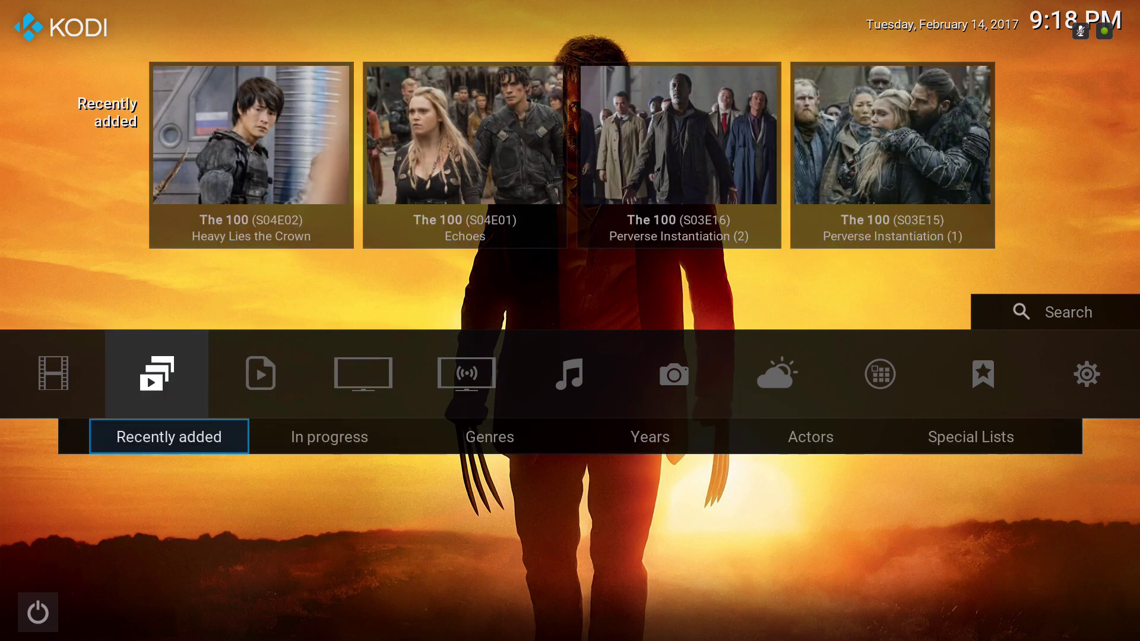
{"action": "key", "text": "Right"}
{"action": "key", "text": "Right"}
{"action": "key", "text": "Right"}
{"action": "key", "text": "Right"}
{"action": "key", "text": "Right"}
{"action": "key", "text": "Up"}
Examine the Files, Library and Add-ons entries of the Videos section
{"action": "key", "text": "Right"}
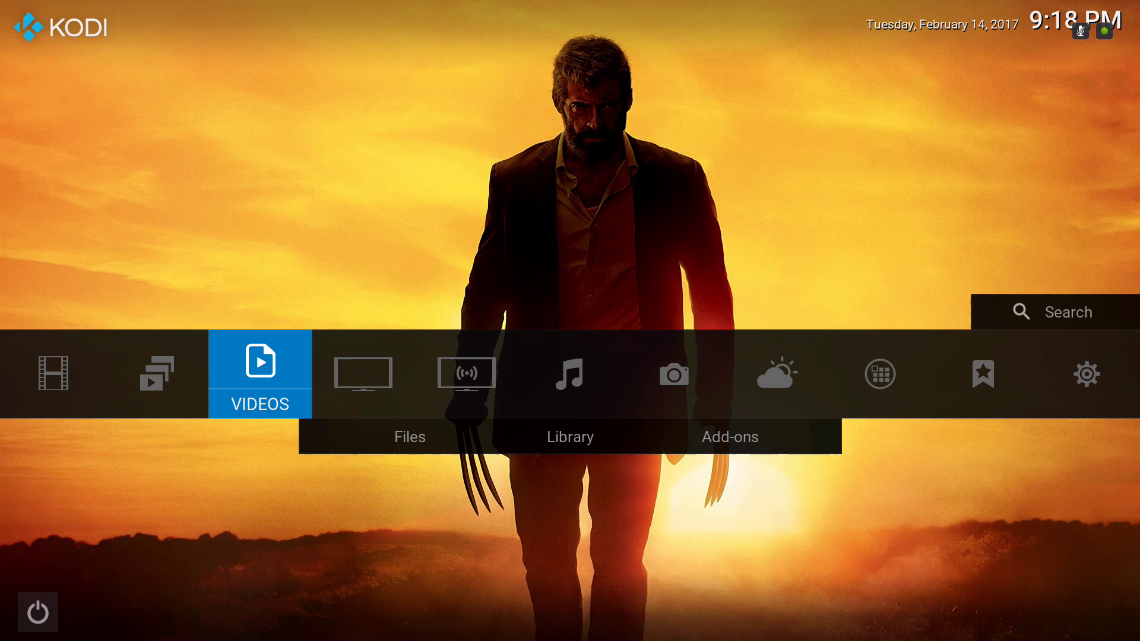
{"action": "key", "text": "Down"}
{"action": "key", "text": "Right"}
{"action": "key", "text": "Right"}
{"action": "key", "text": "Up"}
Examine the submenu entries, from Guide to Search, of the TV section and the broadcast section beside it
{"action": "key", "text": "Right"}
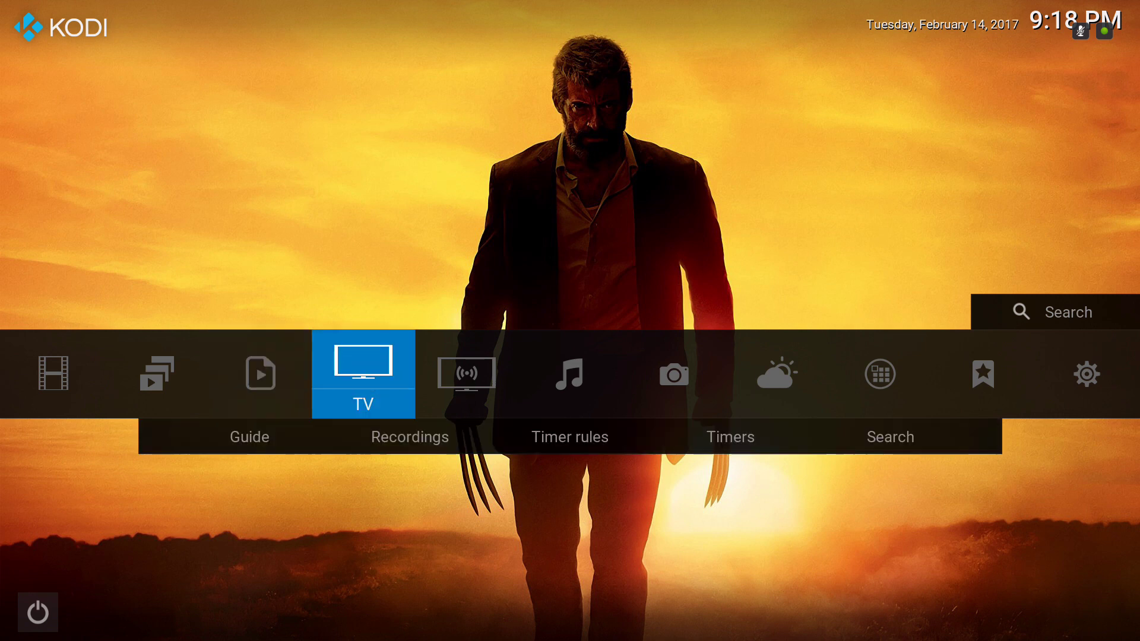
{"action": "key", "text": "Down"}
{"action": "key", "text": "Right"}
{"action": "key", "text": "Right"}
{"action": "key", "text": "Right"}
{"action": "key", "text": "Right"}
{"action": "key", "text": "Up"}
{"action": "key", "text": "Right"}
{"action": "key", "text": "Down"}
{"action": "key", "text": "Right"}
{"action": "key", "text": "Right"}
{"action": "key", "text": "Right"}
{"action": "key", "text": "Right"}
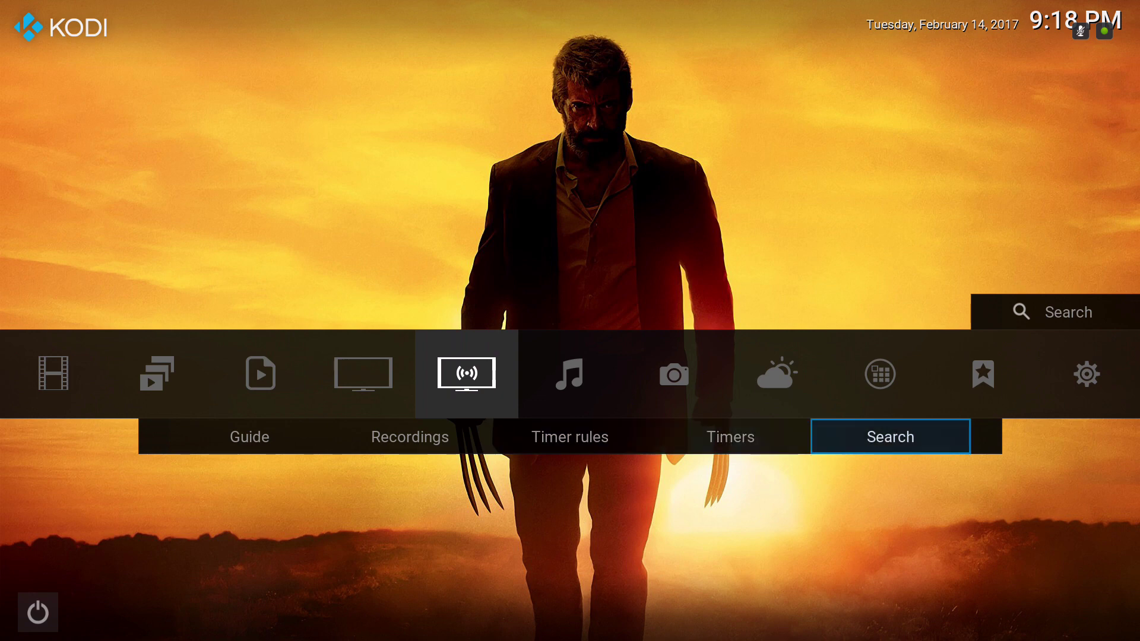
Examine the submenu entries of the Music and Pictures sections
{"action": "key", "text": "Up"}
{"action": "key", "text": "Right"}
{"action": "key", "text": "Down"}
{"action": "key", "text": "Right"}
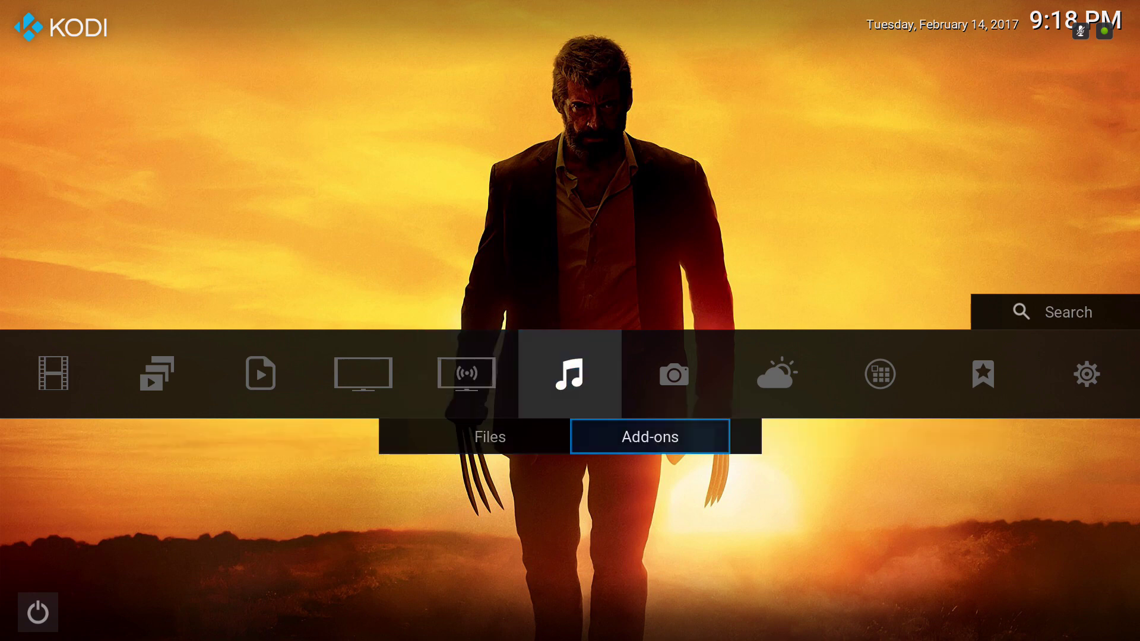
{"action": "key", "text": "Up"}
{"action": "key", "text": "Right"}
{"action": "key", "text": "Down"}
{"action": "key", "text": "Up"}
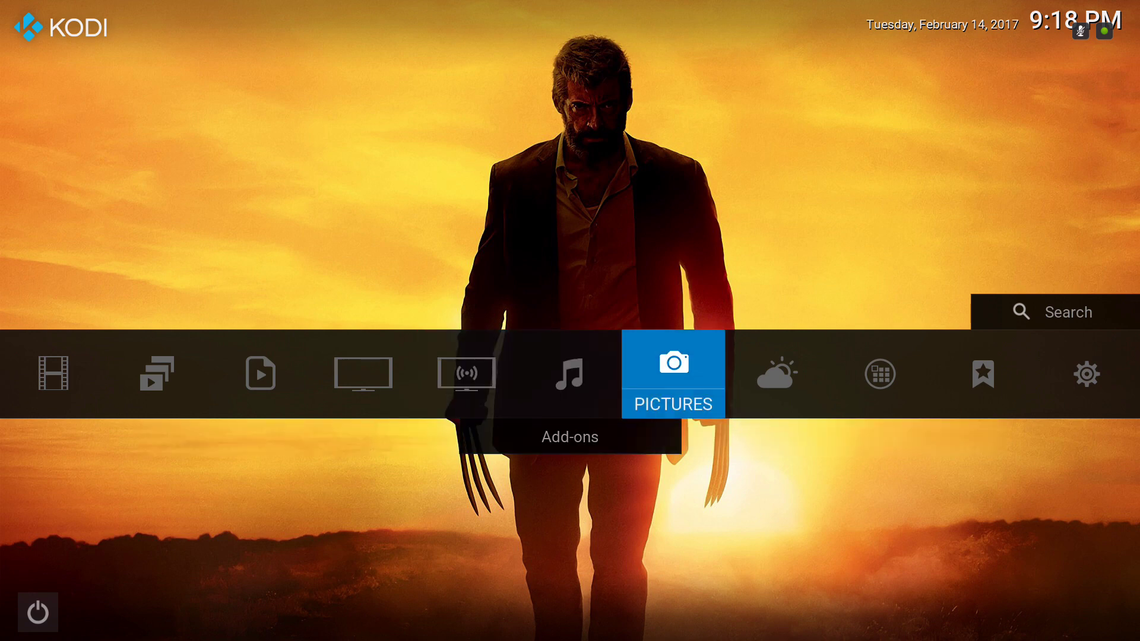
View the Weather page with the current conditions and return to the home menu
{"action": "key", "text": "Right"}
{"action": "key", "text": "Return"}
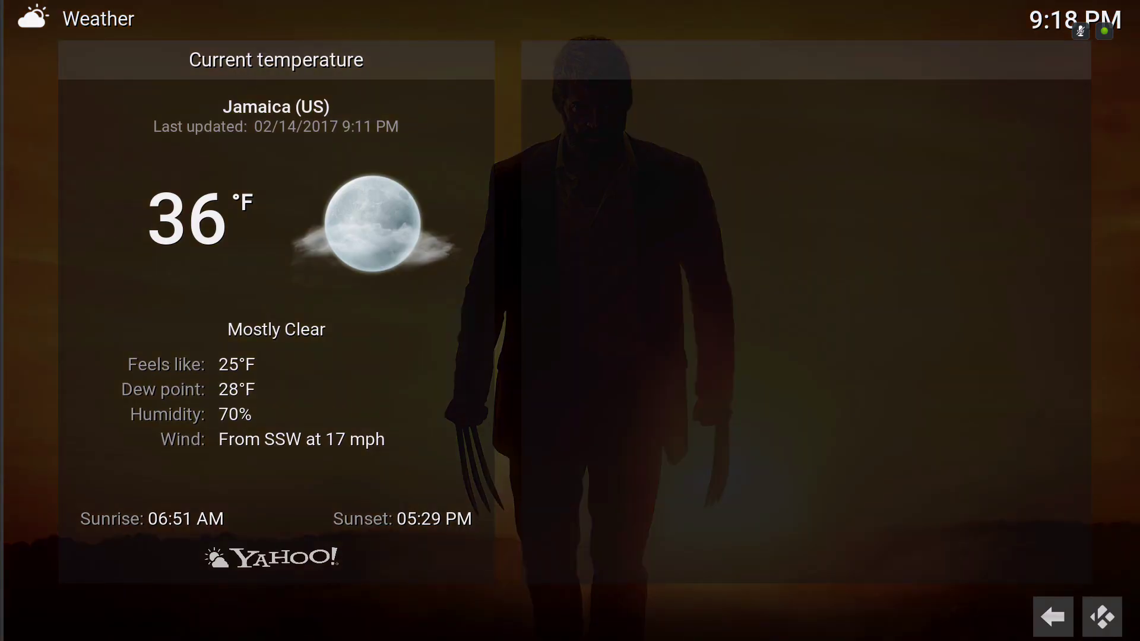
{"action": "key", "text": "BackSpace"}
Examine the Add-ons, Favourites and System sections of the home menu, and open the system settings
{"action": "key", "text": "Right"}
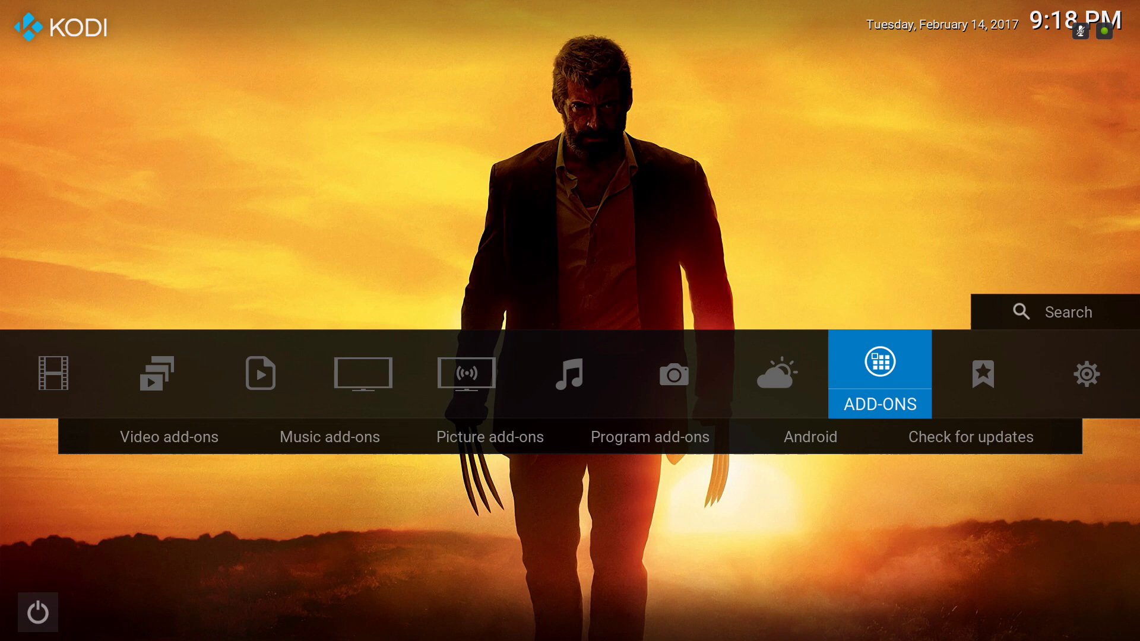
{"action": "key", "text": "Right"}
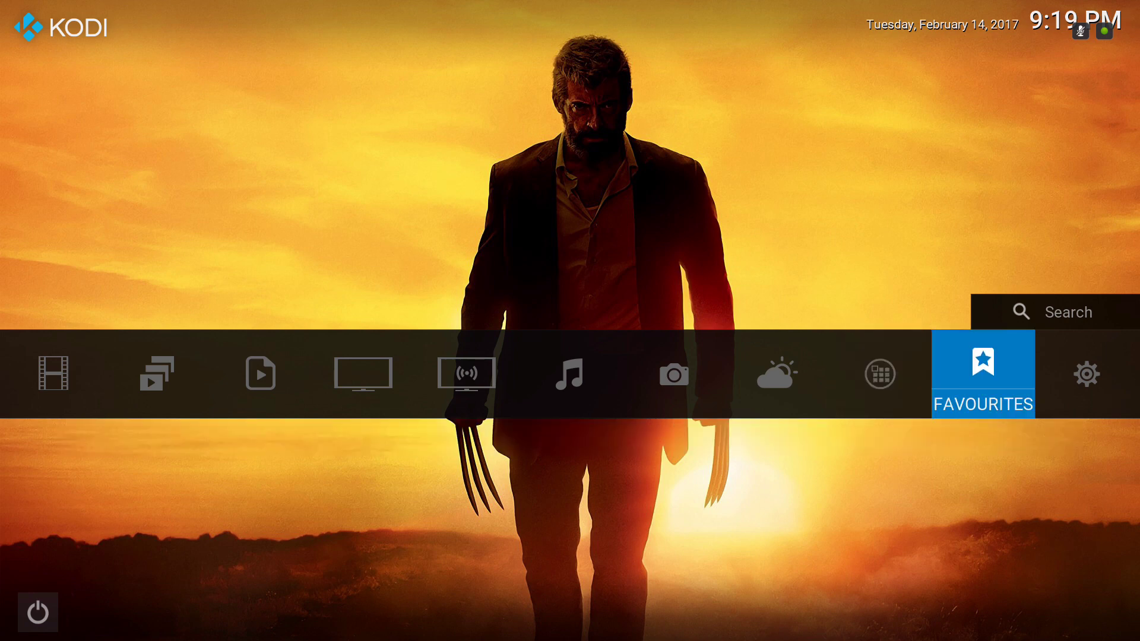
{"action": "key", "text": "Right"}
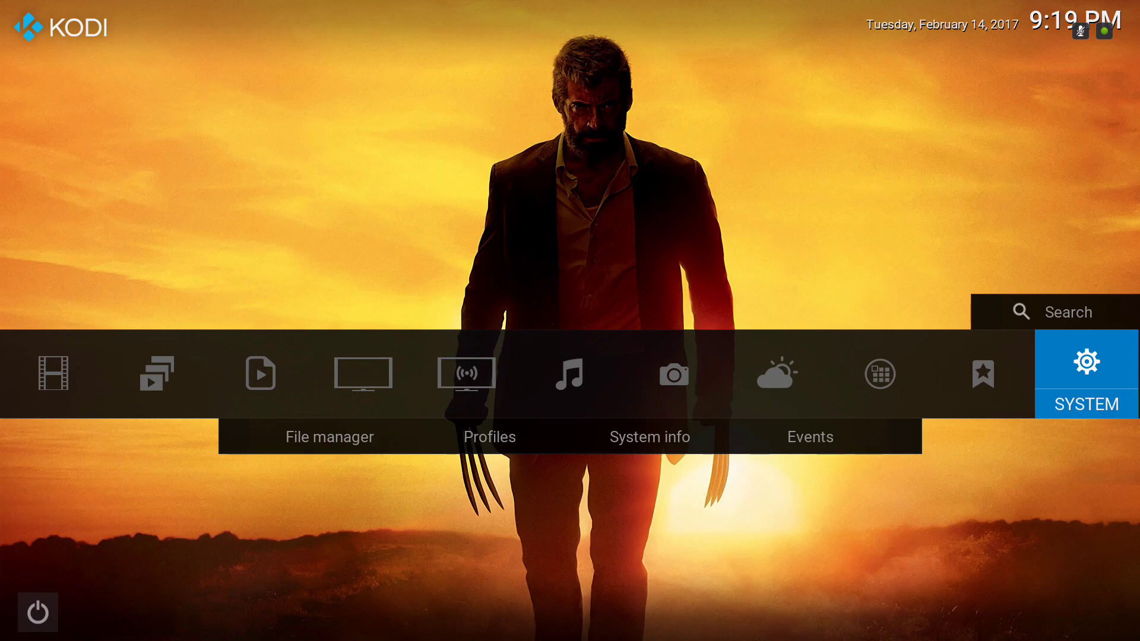
{"action": "key", "text": "Return"}
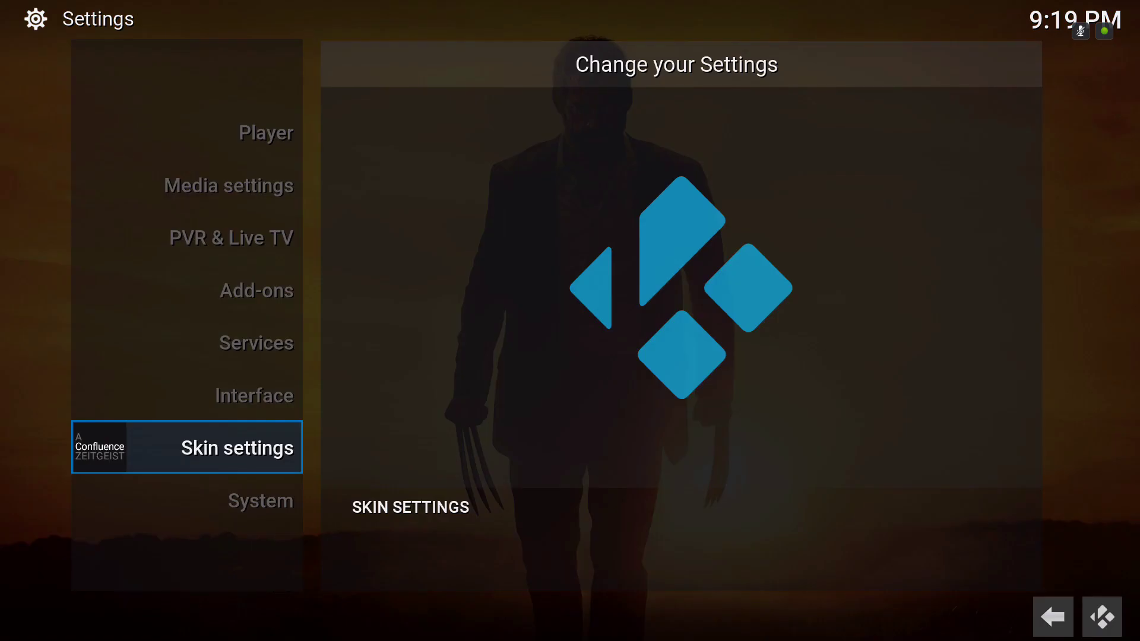
Look through the settings categories from Add-ons to System and open the skin settings of A Confluence ZEITGEIST
{"action": "key", "text": "Up"}
{"action": "key", "text": "Up"}
{"action": "key", "text": "Up"}
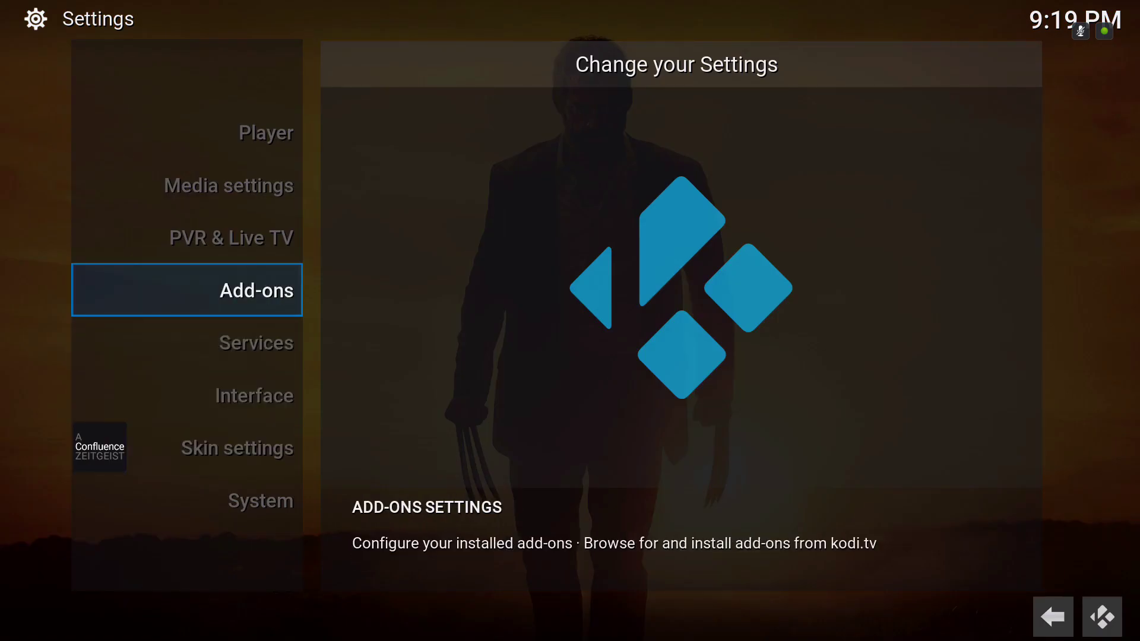
{"action": "key", "text": "Down"}
{"action": "key", "text": "Down"}
{"action": "key", "text": "Down"}
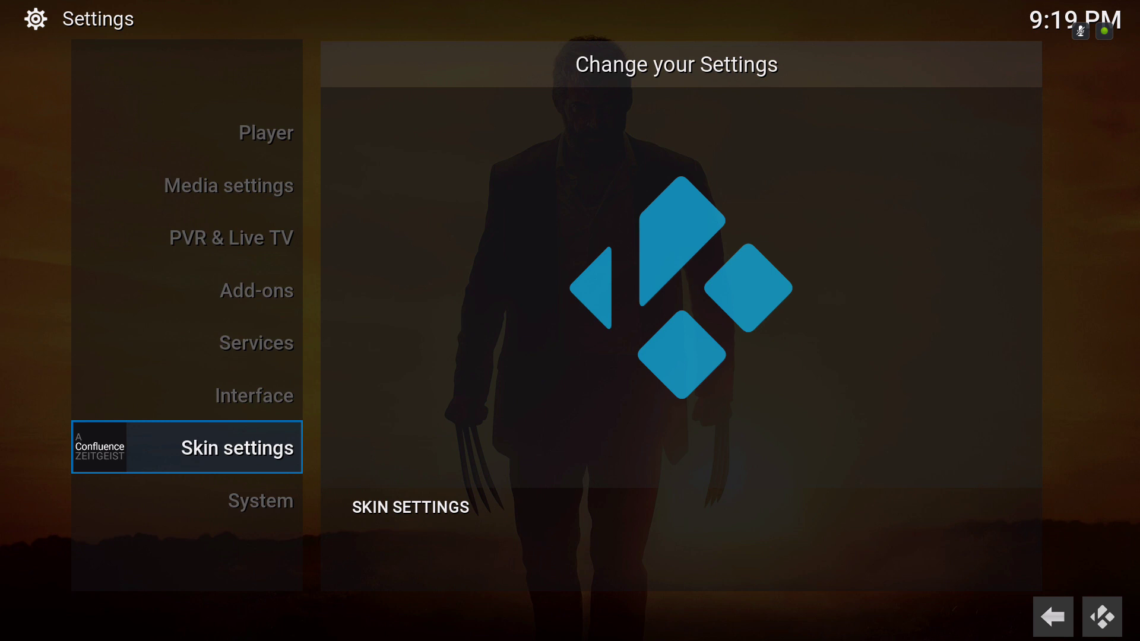
{"action": "key", "text": "Down"}
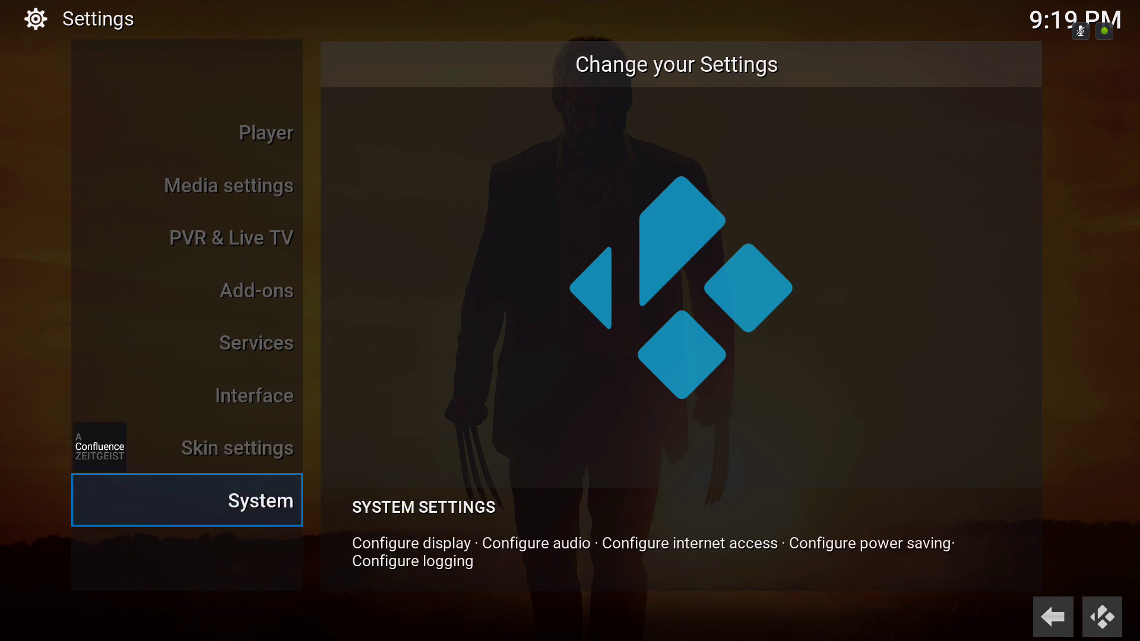
{"action": "key", "text": "Up"}
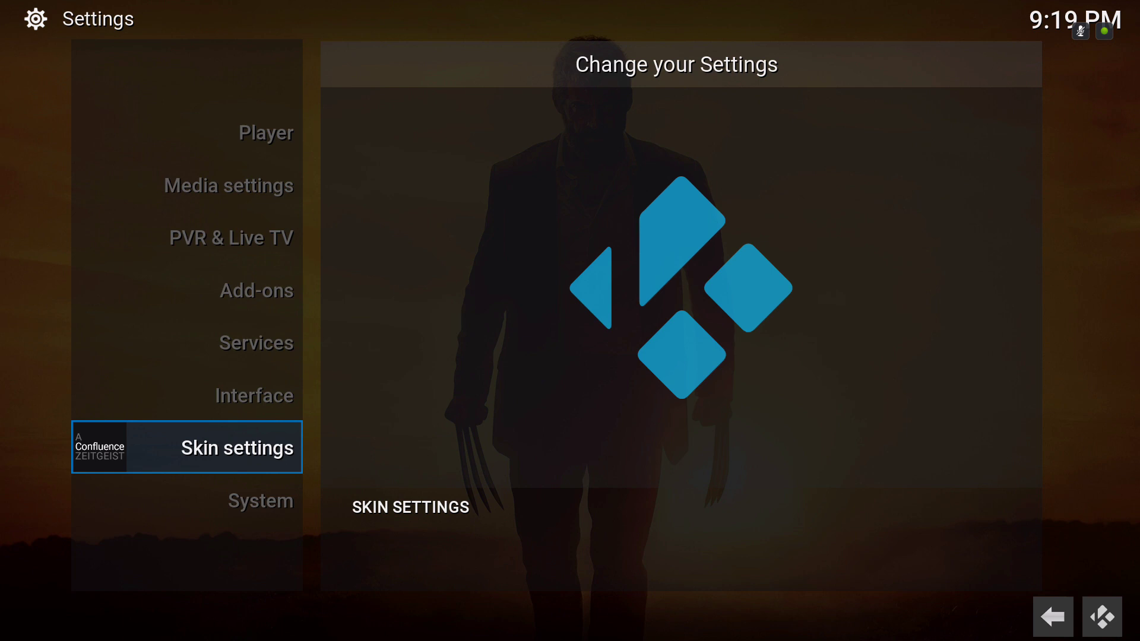
{"action": "key", "text": "Up"}
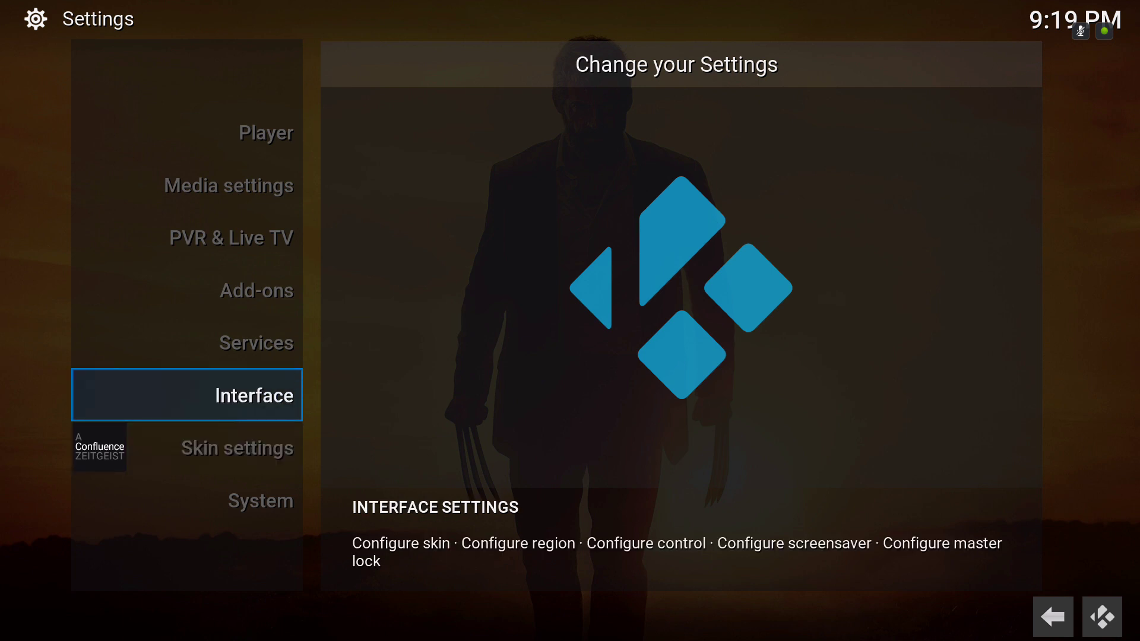
{"action": "key", "text": "Down"}
{"action": "key", "text": "Return"}
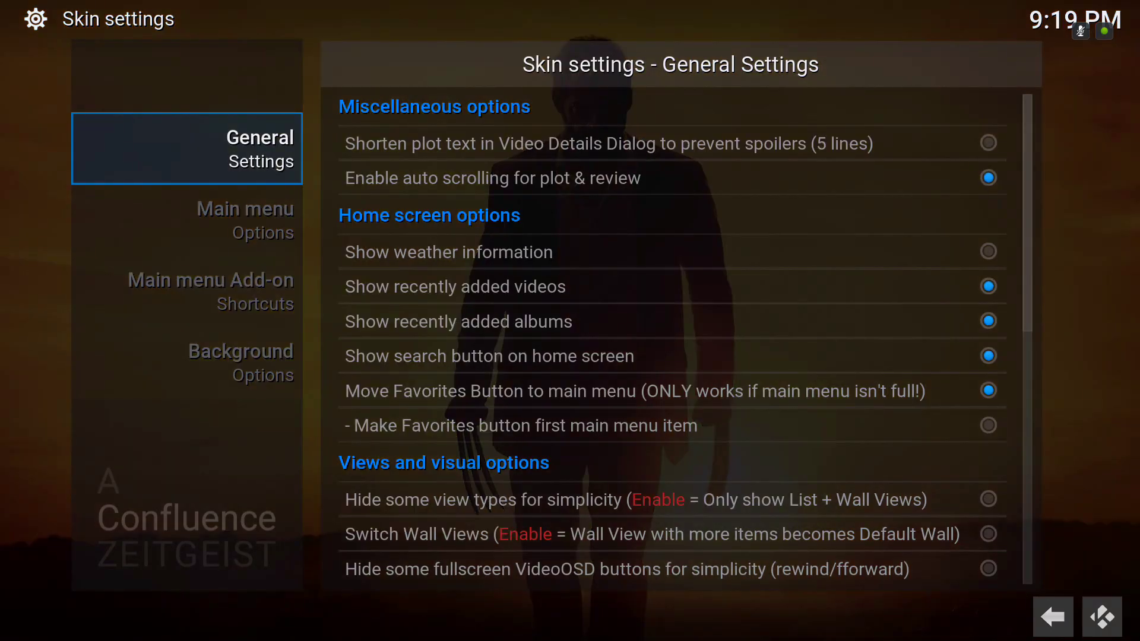
Enable "Show weather information" among the home screen options of the General skin settings
{"action": "key", "text": "Right"}
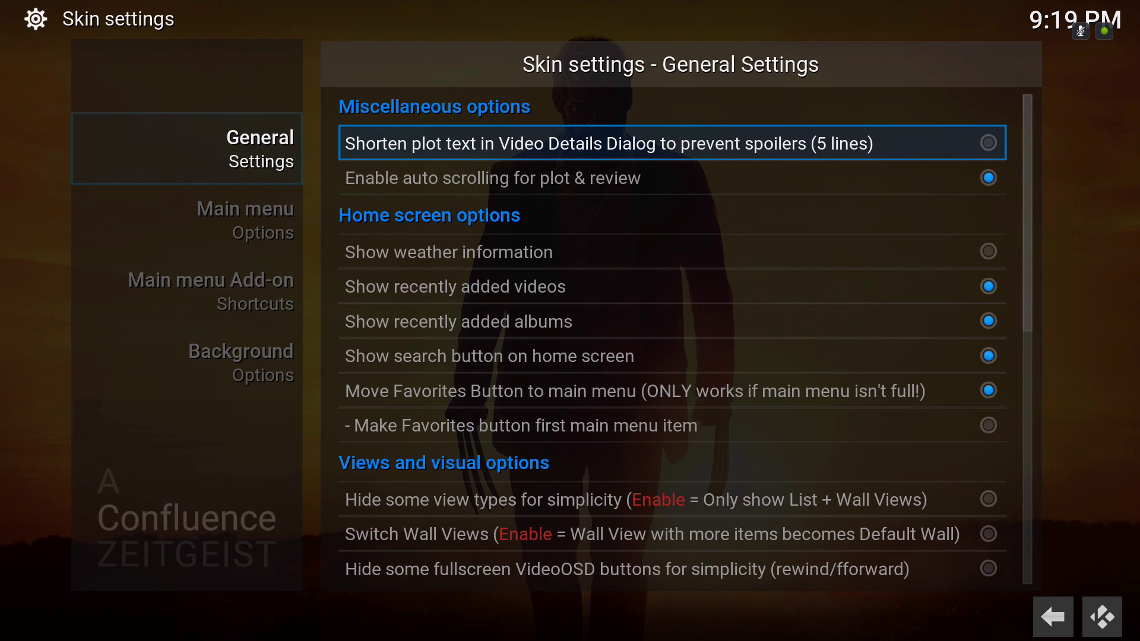
{"action": "key", "text": "Down"}
{"action": "key", "text": "Down"}
{"action": "key", "text": "Down"}
{"action": "key", "text": "Down"}
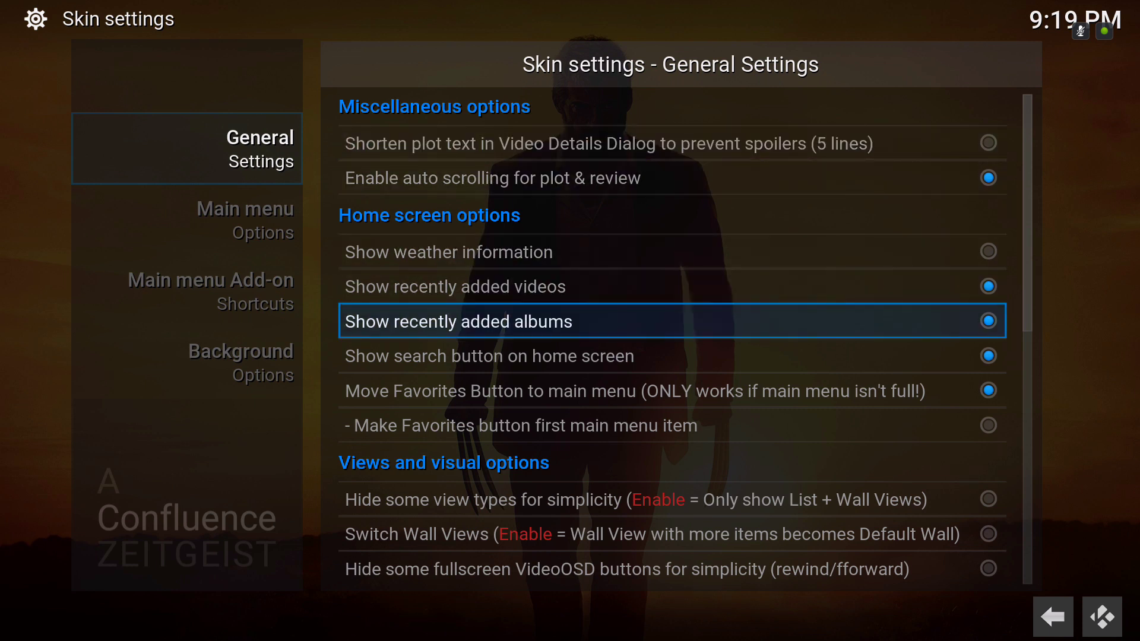
{"action": "key", "text": "Down"}
{"action": "key", "text": "Down"}
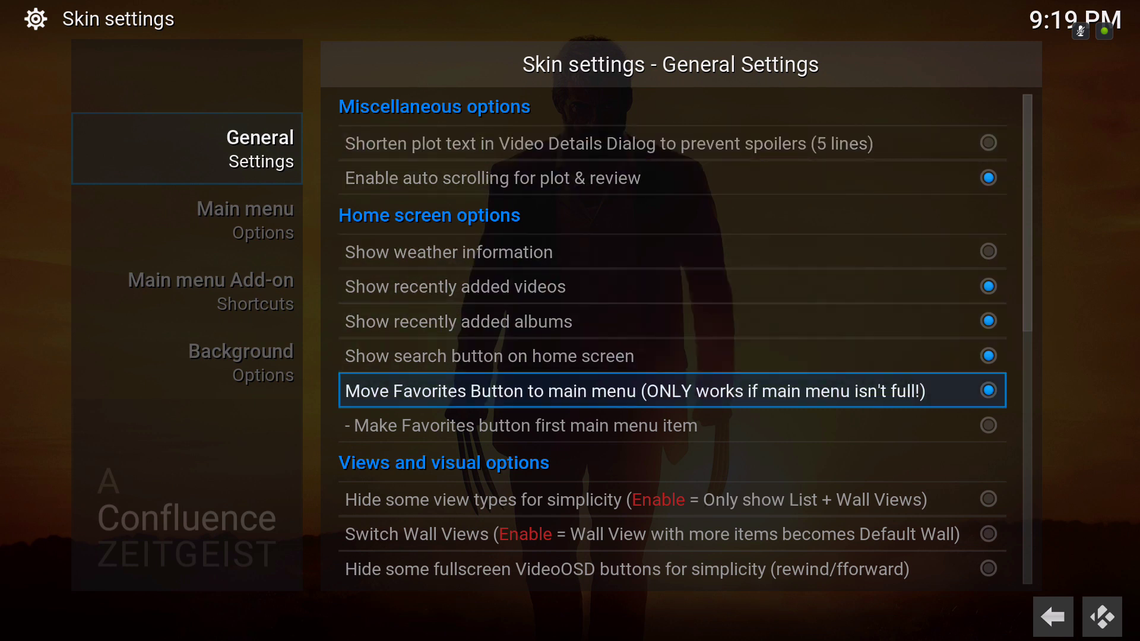
{"action": "key", "text": "Up"}
{"action": "key", "text": "Up"}
{"action": "key", "text": "Up"}
{"action": "key", "text": "Up"}
{"action": "key", "text": "Return"}
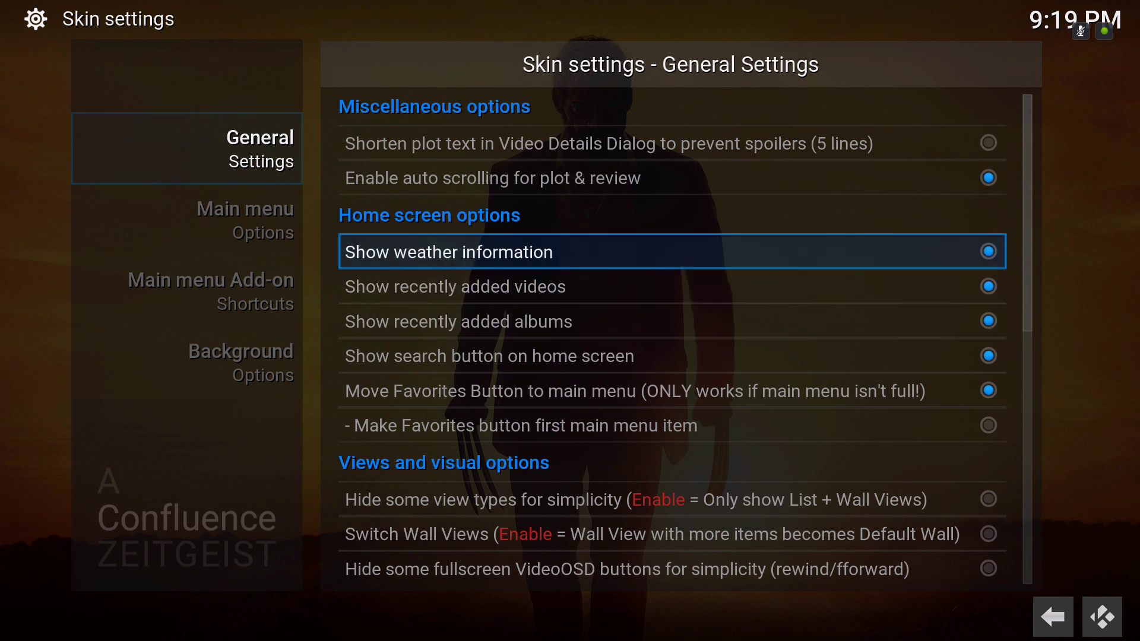
Examine the remaining General skin settings, from the home screen options through power options to the experimental section
{"action": "key", "text": "Down"}
{"action": "key", "text": "Down"}
{"action": "key", "text": "Down"}
{"action": "key", "text": "Down"}
{"action": "key", "text": "Down"}
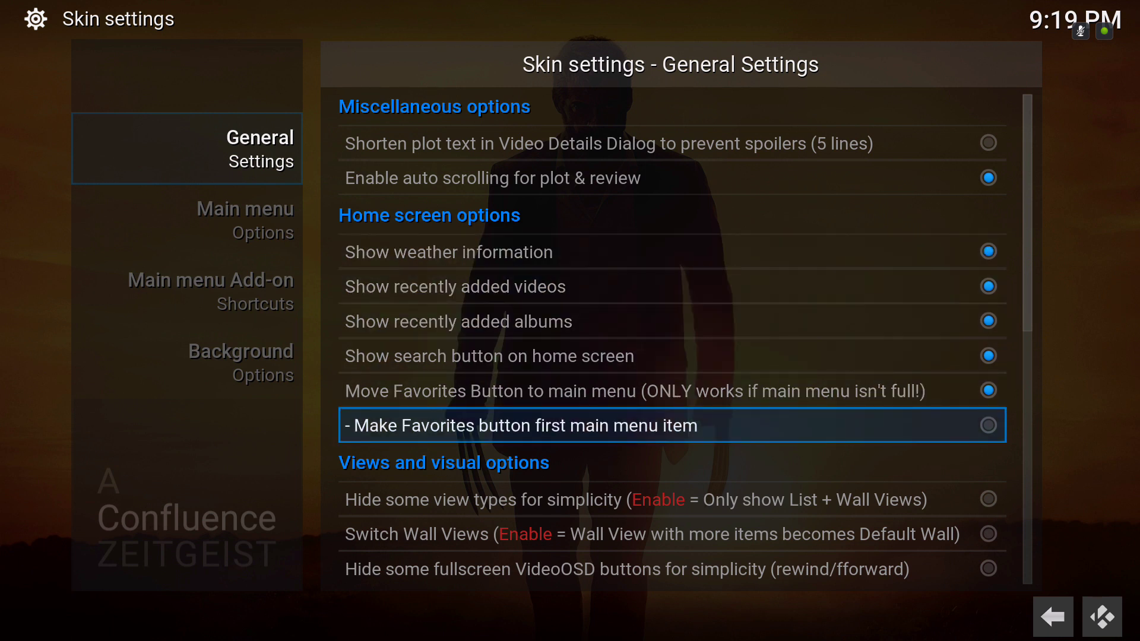
{"action": "key", "text": "Down"}
{"action": "key", "text": "Down"}
{"action": "key", "text": "Down"}
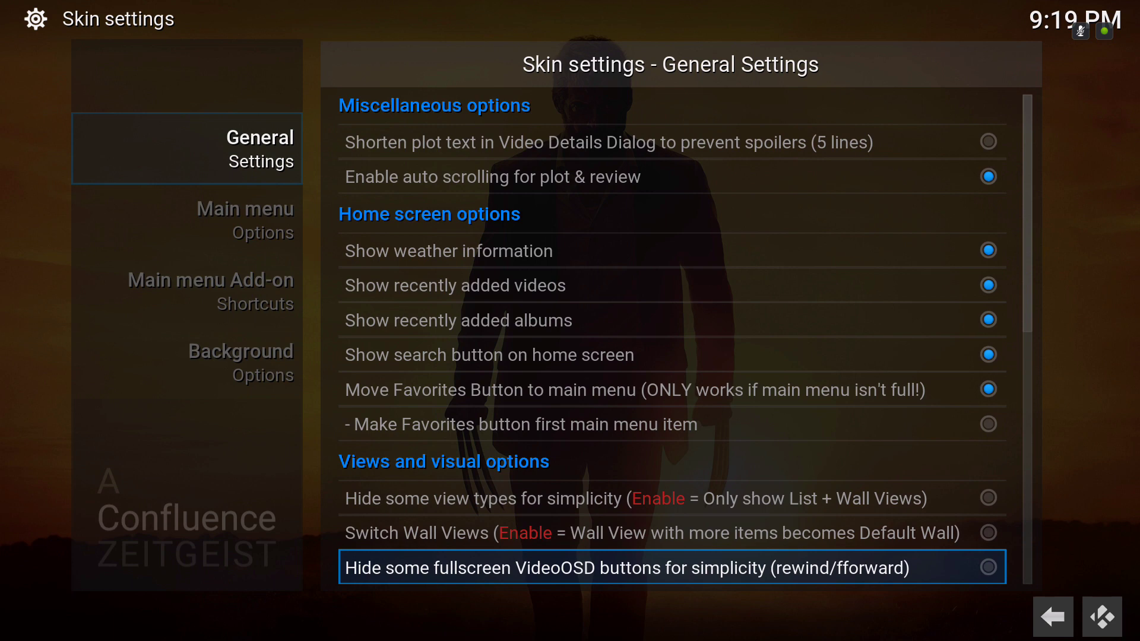
{"action": "key", "text": "Down"}
{"action": "key", "text": "Down"}
{"action": "key", "text": "Down"}
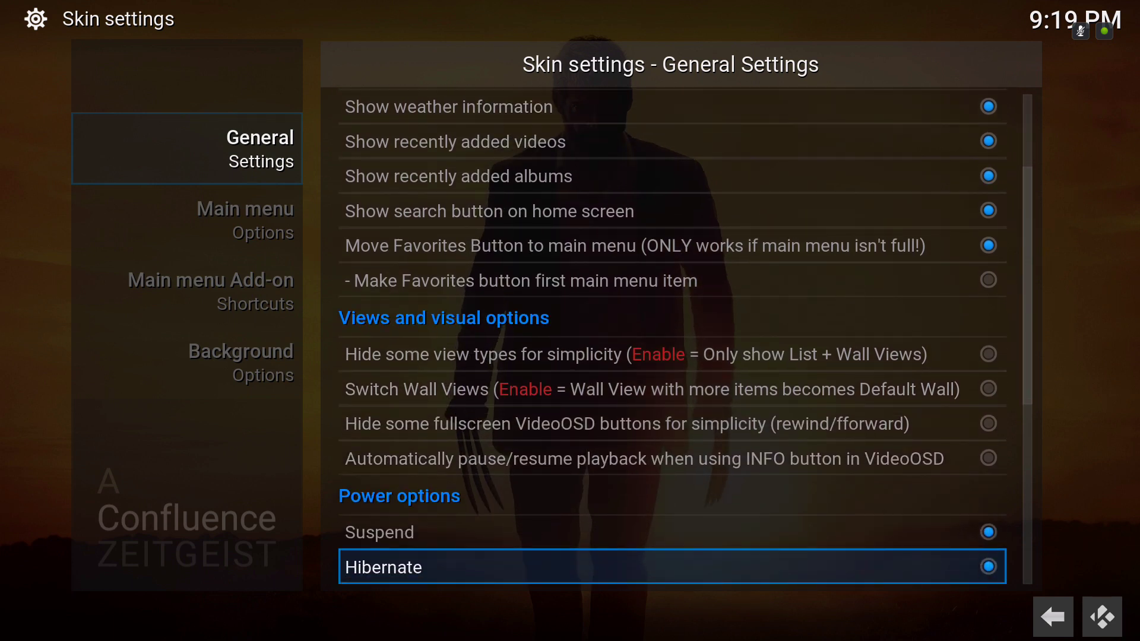
{"action": "key", "text": "Down"}
{"action": "key", "text": "Down"}
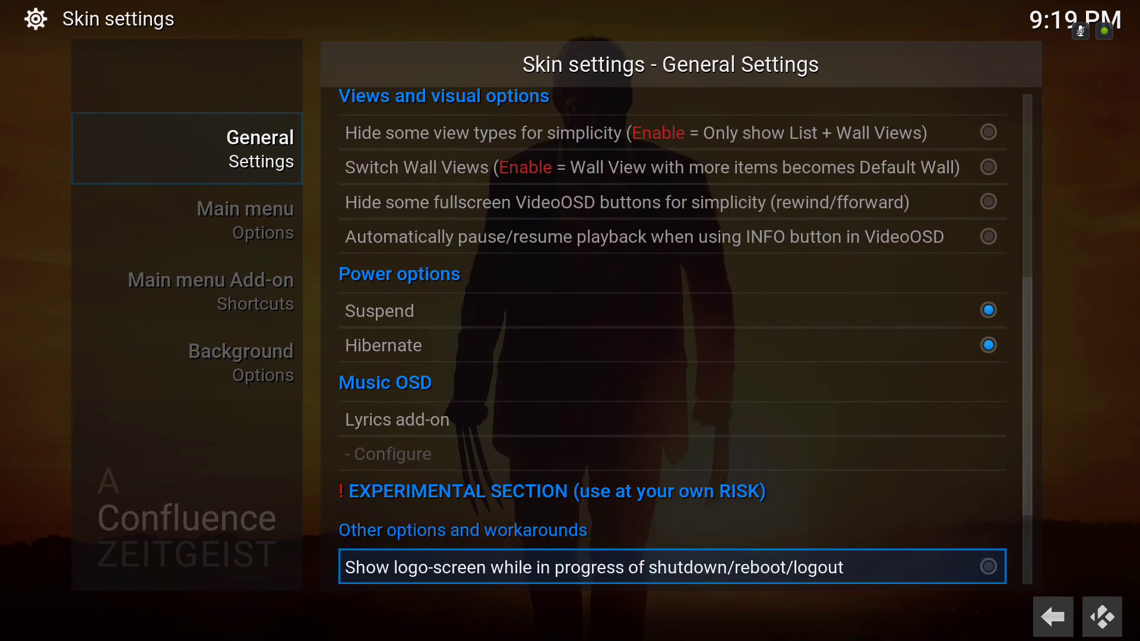
{"action": "key", "text": "Down"}
{"action": "key", "text": "Down"}
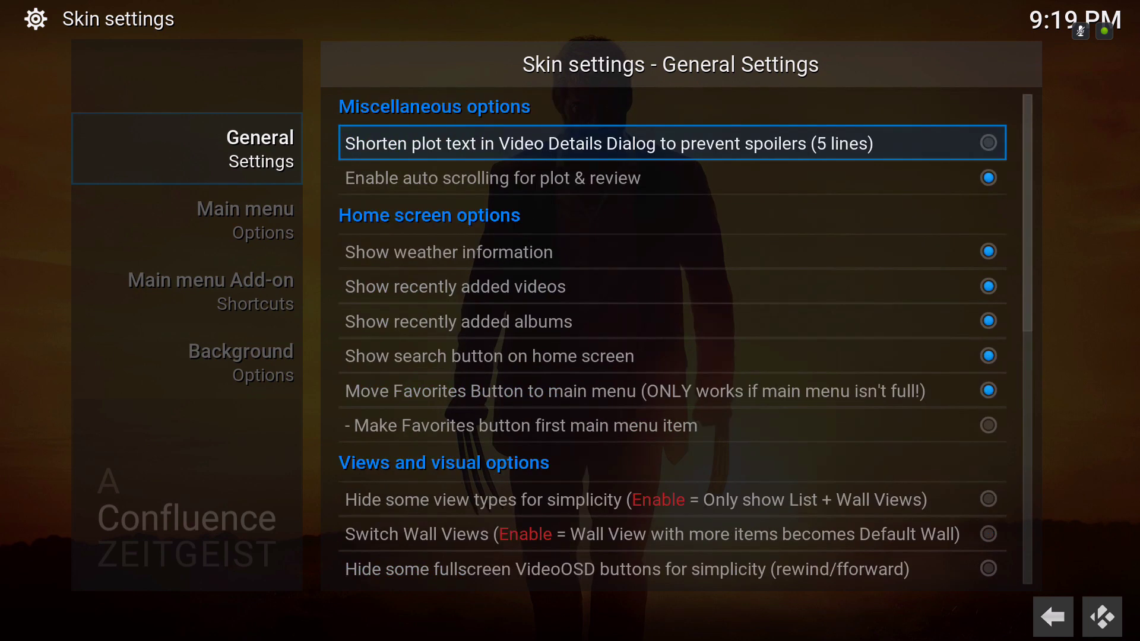
Examine the main menu items, from Movies to Add-ons, in the Main menu options of the skin settings
{"action": "key", "text": "Left"}
{"action": "key", "text": "Down"}
{"action": "key", "text": "Right"}
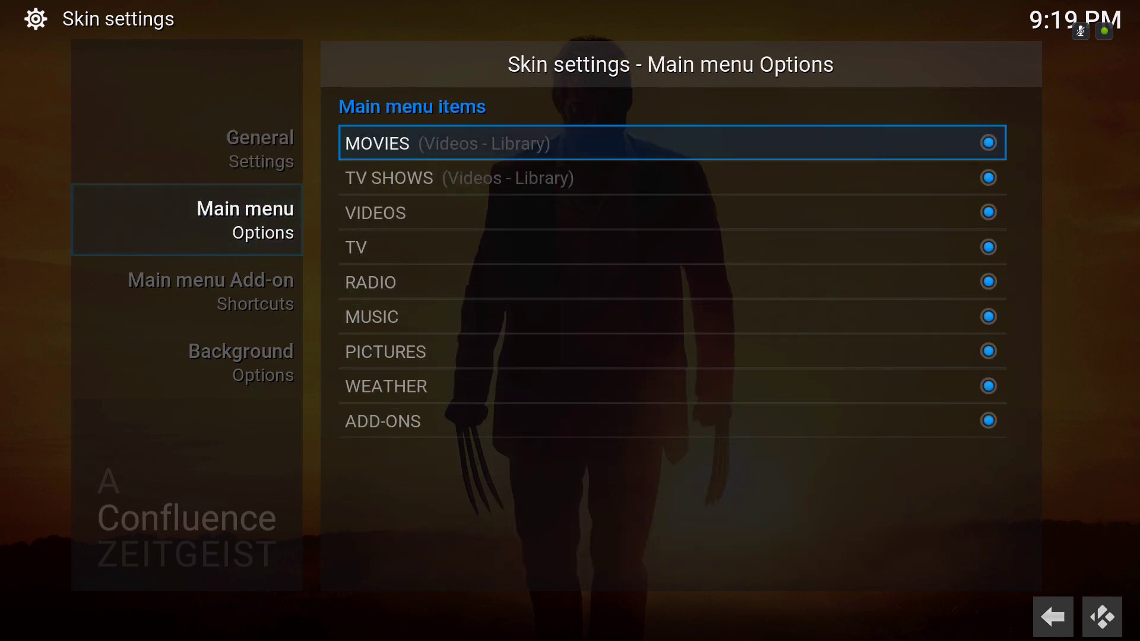
{"action": "key", "text": "Down"}
{"action": "key", "text": "Down"}
{"action": "key", "text": "Down"}
{"action": "key", "text": "Down"}
{"action": "key", "text": "Down"}
{"action": "key", "text": "Down"}
{"action": "key", "text": "Down"}
{"action": "key", "text": "Down"}
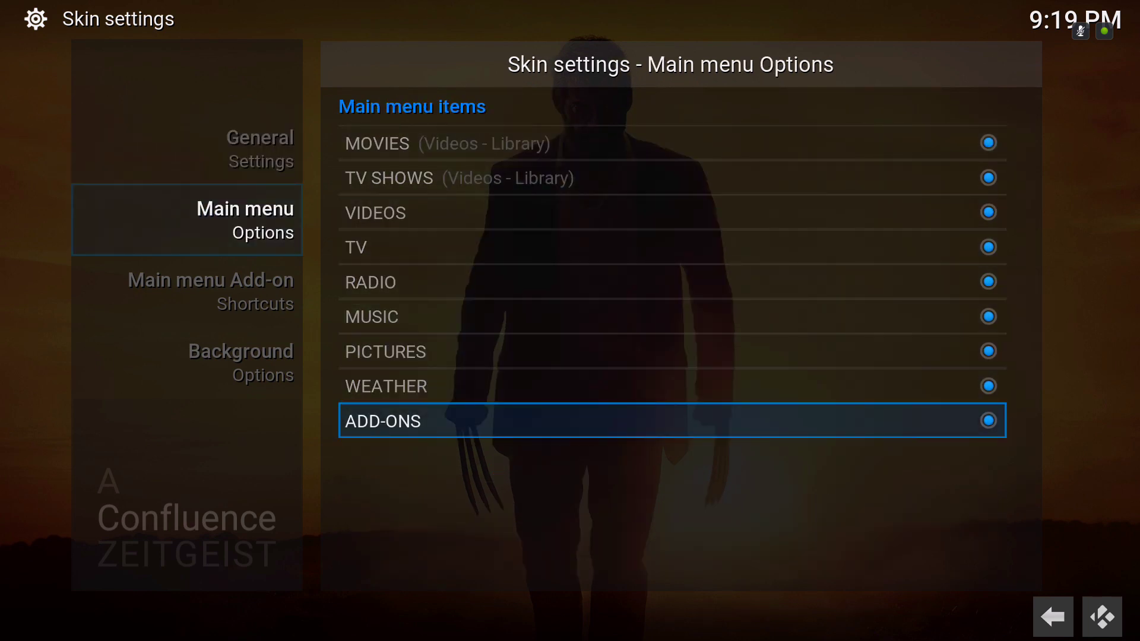
Examine the main menu add-on shortcut slots for Movies / TV Shows / Videos, TV / Radio, Music and Pictures
{"action": "key", "text": "Left"}
{"action": "key", "text": "Down"}
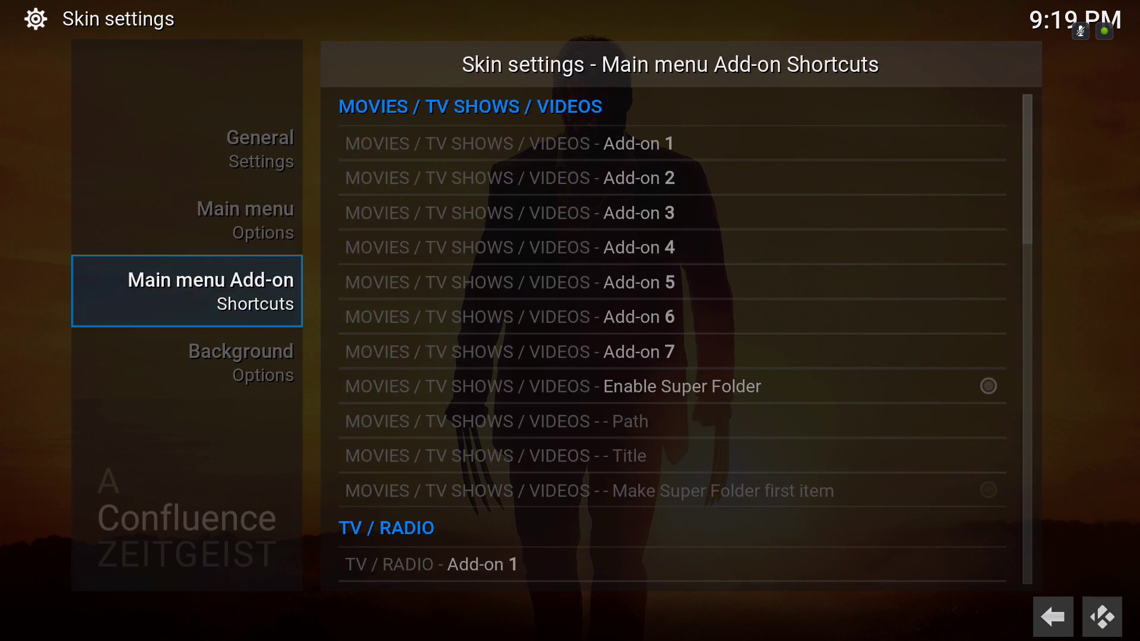
{"action": "key", "text": "Right"}
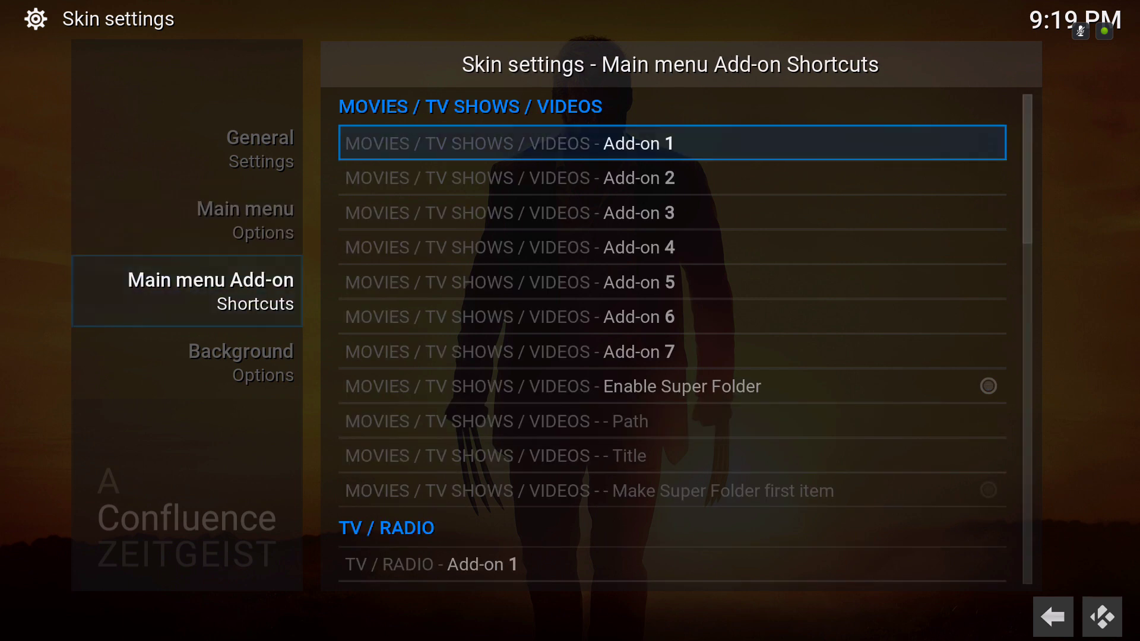
{"action": "key", "text": "Down"}
{"action": "key", "text": "Down"}
{"action": "key", "text": "Down"}
{"action": "key", "text": "Down"}
{"action": "key", "text": "Down"}
{"action": "key", "text": "Down"}
{"action": "key", "text": "Down"}
{"action": "key", "text": "Down"}
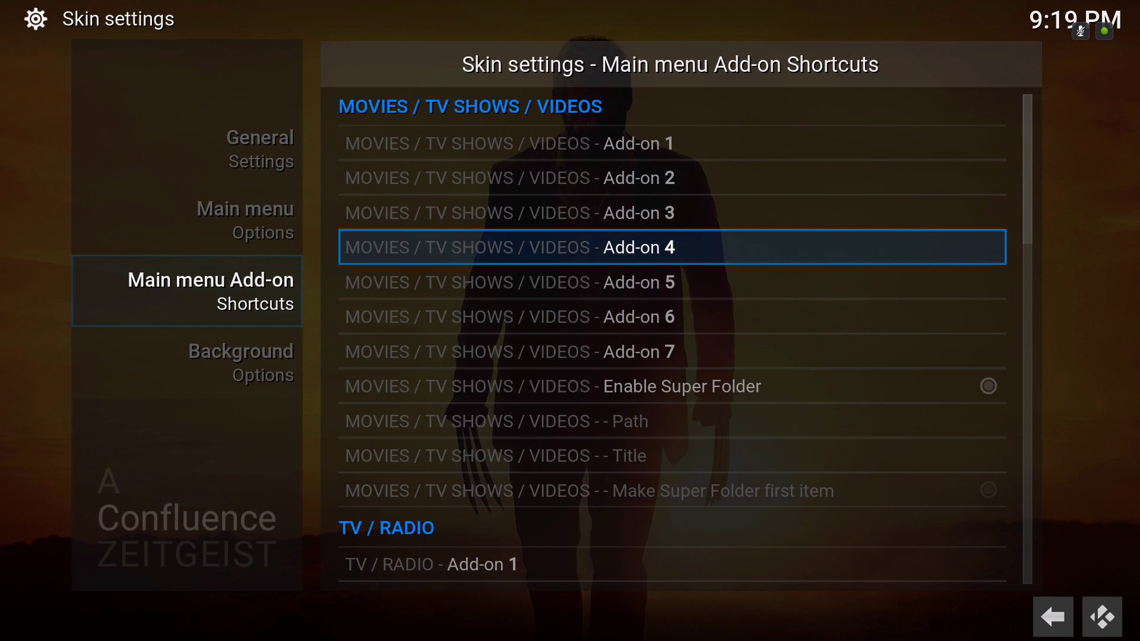
{"action": "key", "text": "Down"}
{"action": "key", "text": "Down"}
{"action": "key", "text": "Down"}
{"action": "key", "text": "Down"}
{"action": "key", "text": "Down"}
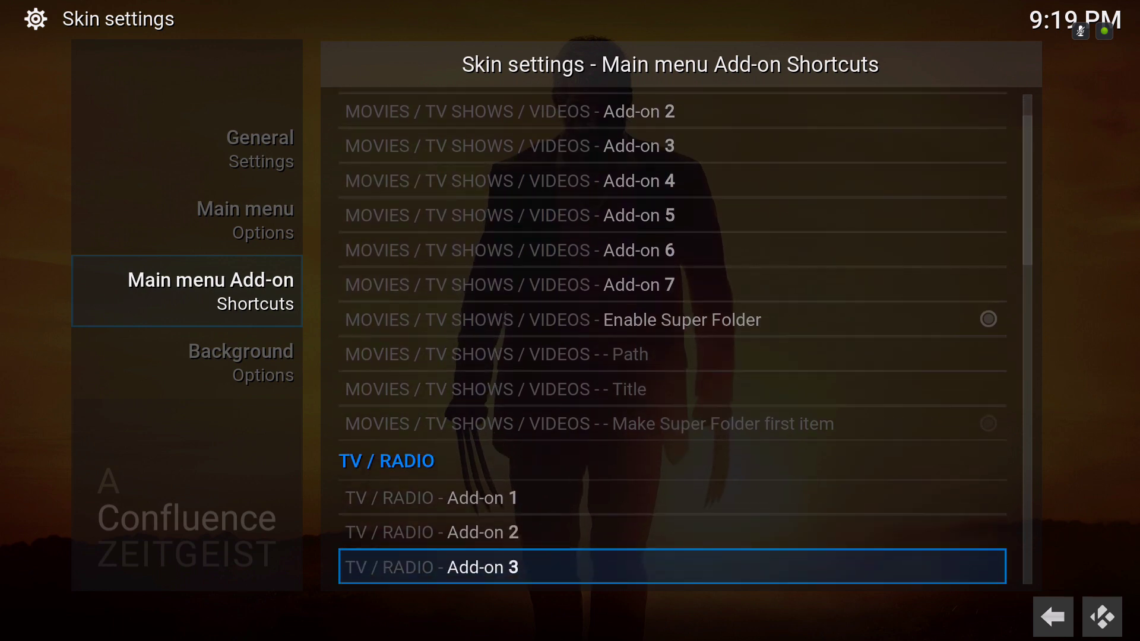
{"action": "key", "text": "Down"}
{"action": "key", "text": "Down"}
{"action": "key", "text": "Down"}
{"action": "key", "text": "Down"}
{"action": "key", "text": "Down"}
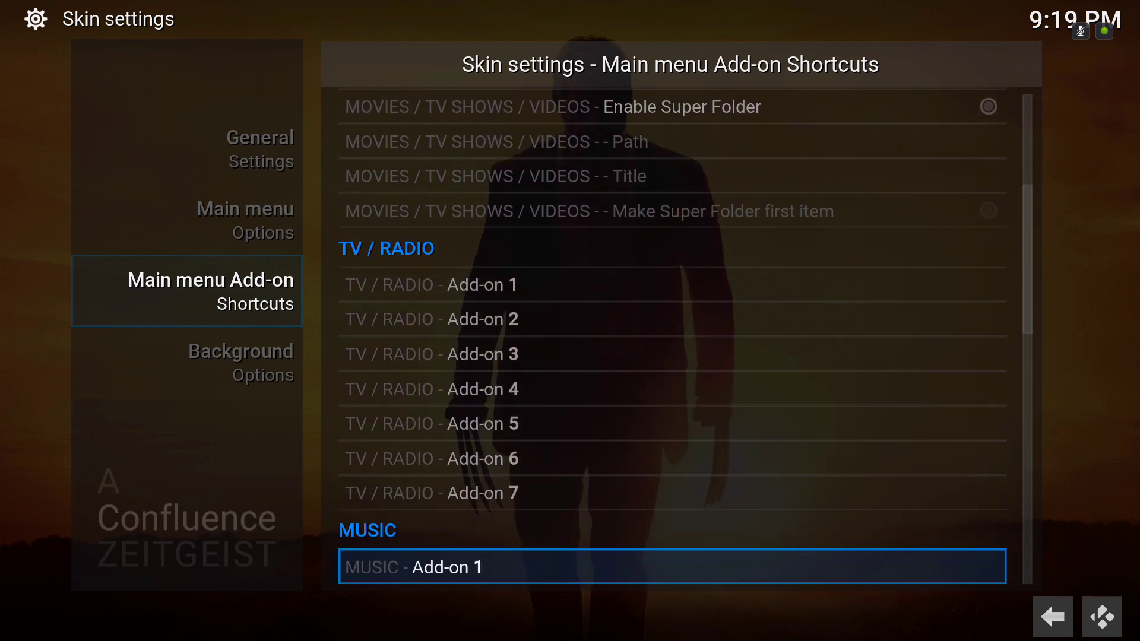
{"action": "key", "text": "Down"}
{"action": "key", "text": "Down"}
{"action": "key", "text": "Down"}
{"action": "key", "text": "Down"}
{"action": "key", "text": "Down"}
{"action": "key", "text": "Down"}
{"action": "key", "text": "Down"}
{"action": "key", "text": "Down"}
{"action": "key", "text": "Down"}
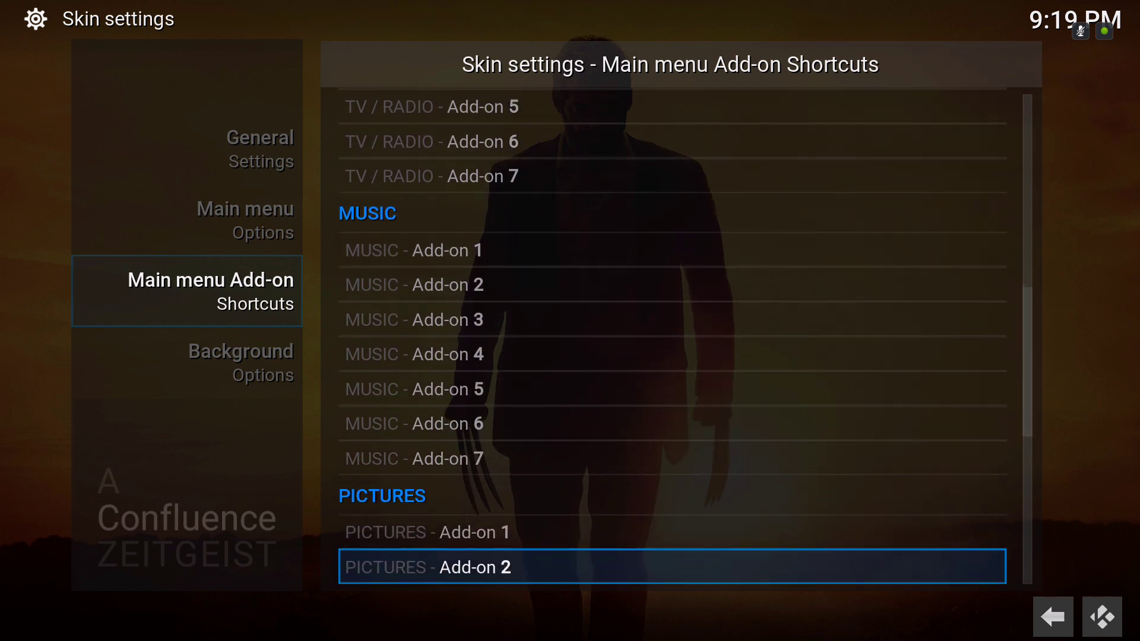
Examine the Background options of the skin, including the custom background path, "Blue Bubbles", fanart and "Now playing" settings
{"action": "key", "text": "Left"}
{"action": "key", "text": "Down"}
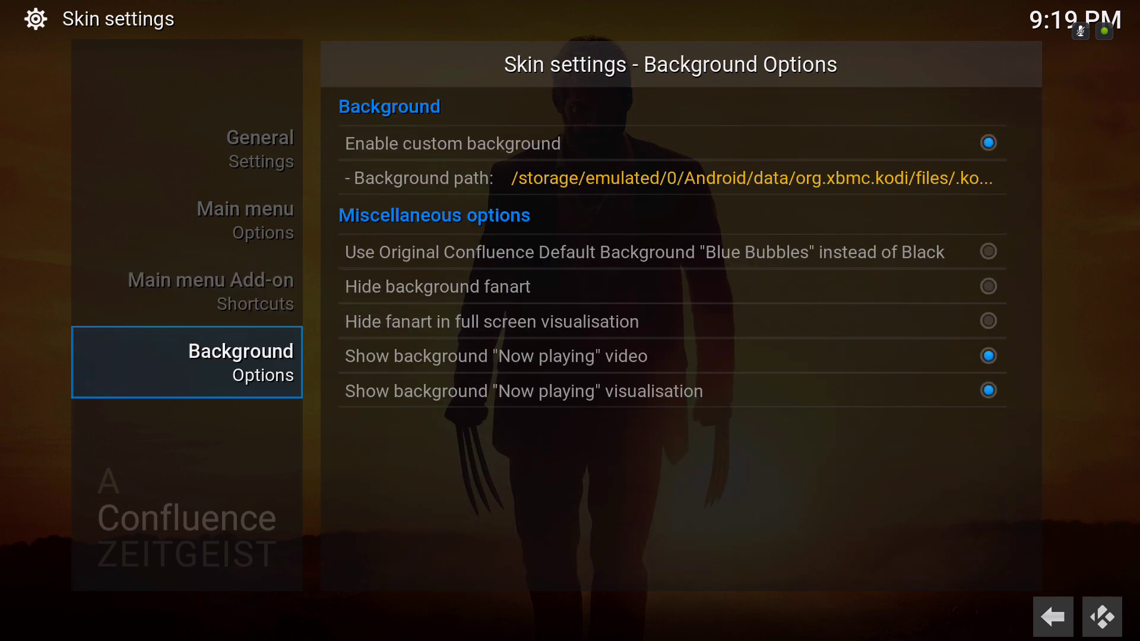
{"action": "key", "text": "Right"}
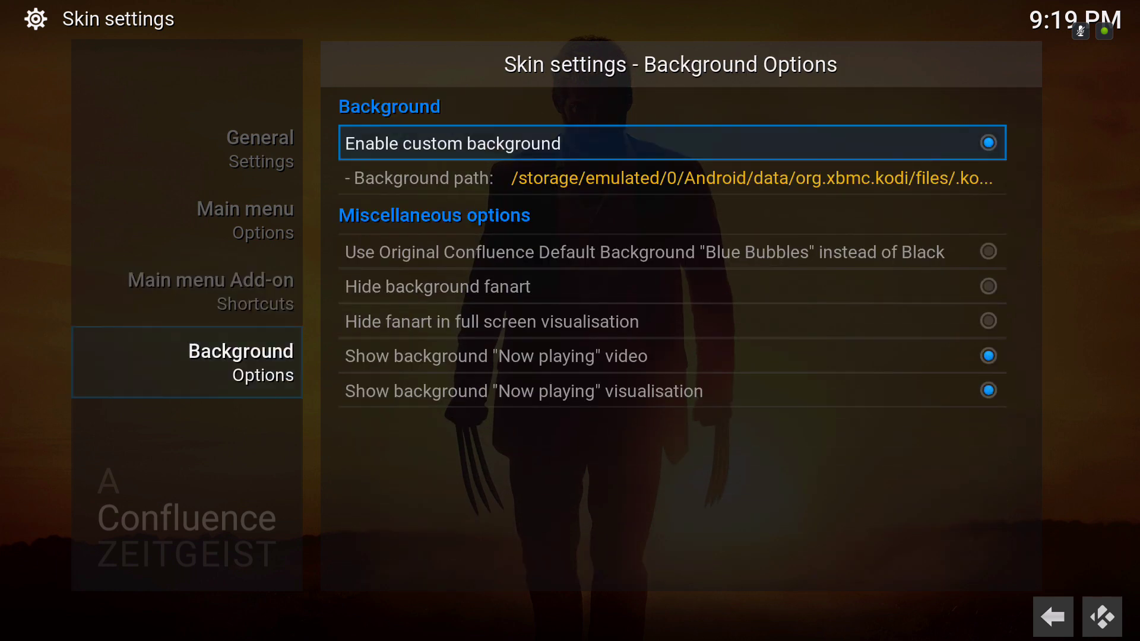
{"action": "key", "text": "Down"}
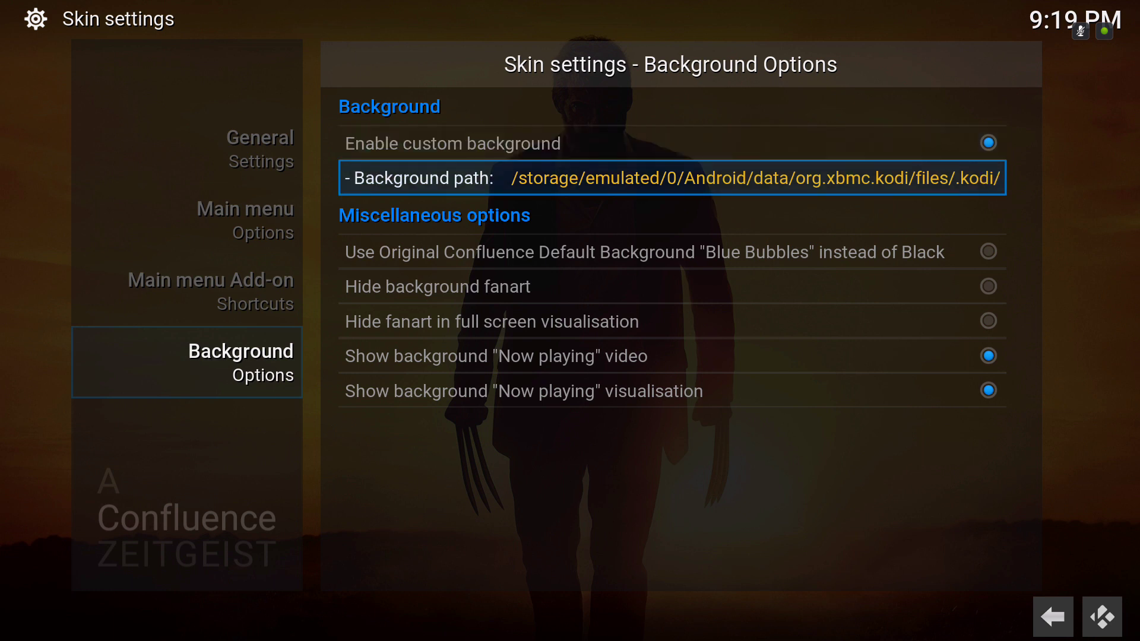
{"action": "key", "text": "Down"}
{"action": "key", "text": "Up"}
{"action": "key", "text": "Down"}
{"action": "key", "text": "Down"}
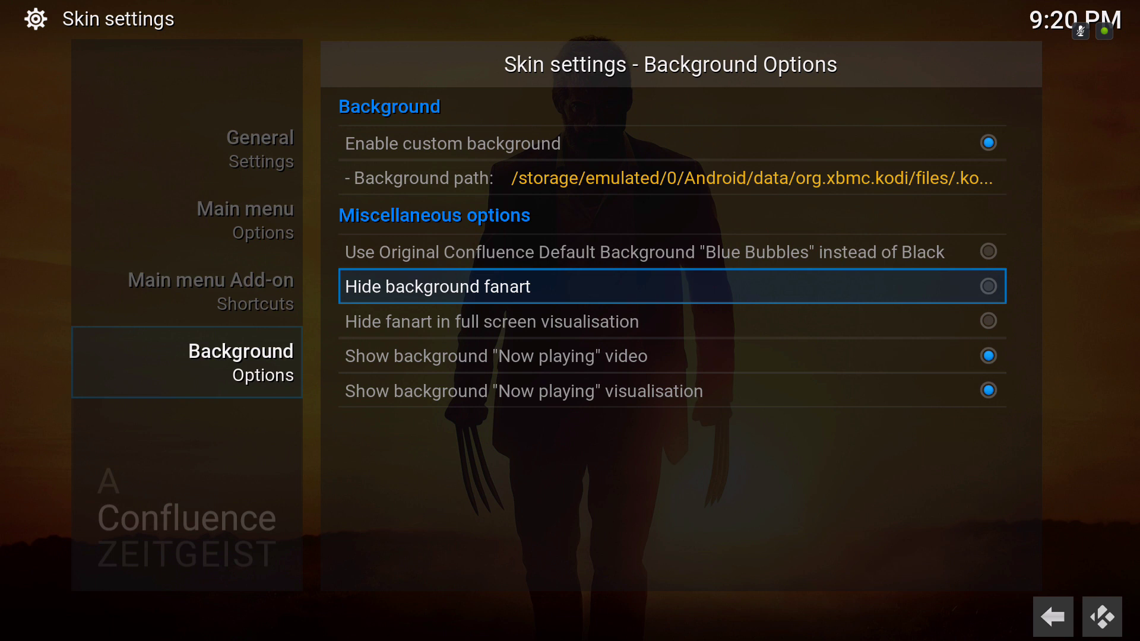
{"action": "key", "text": "Down"}
{"action": "key", "text": "Down"}
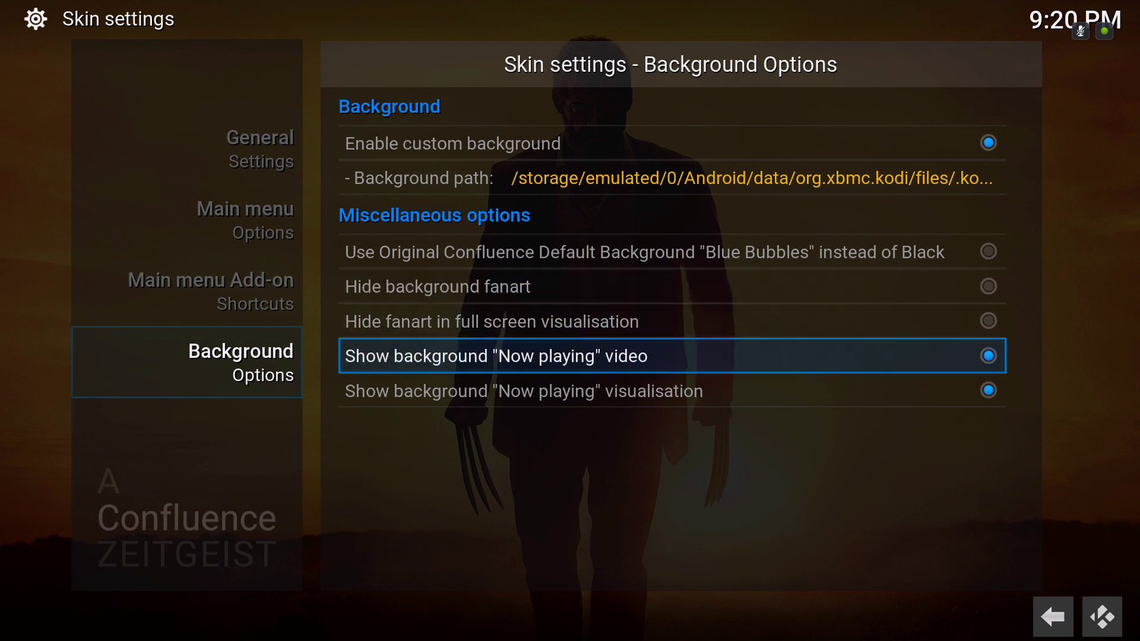
{"action": "key", "text": "Up"}
{"action": "key", "text": "Up"}
{"action": "key", "text": "Up"}
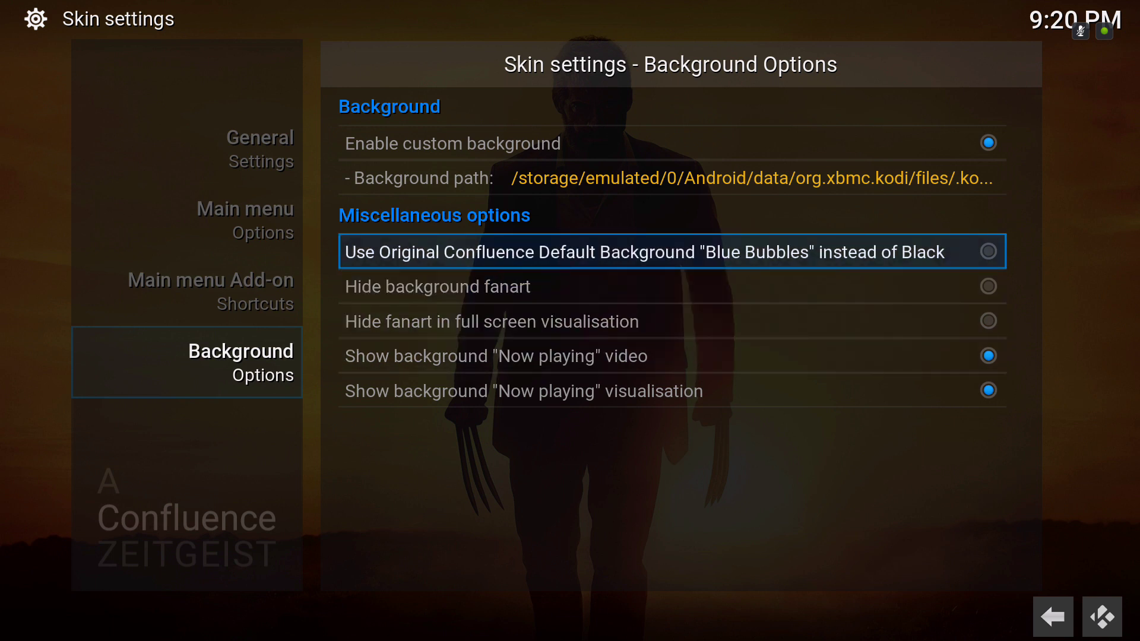
{"action": "key", "text": "Down"}
{"action": "key", "text": "Down"}
{"action": "key", "text": "Down"}
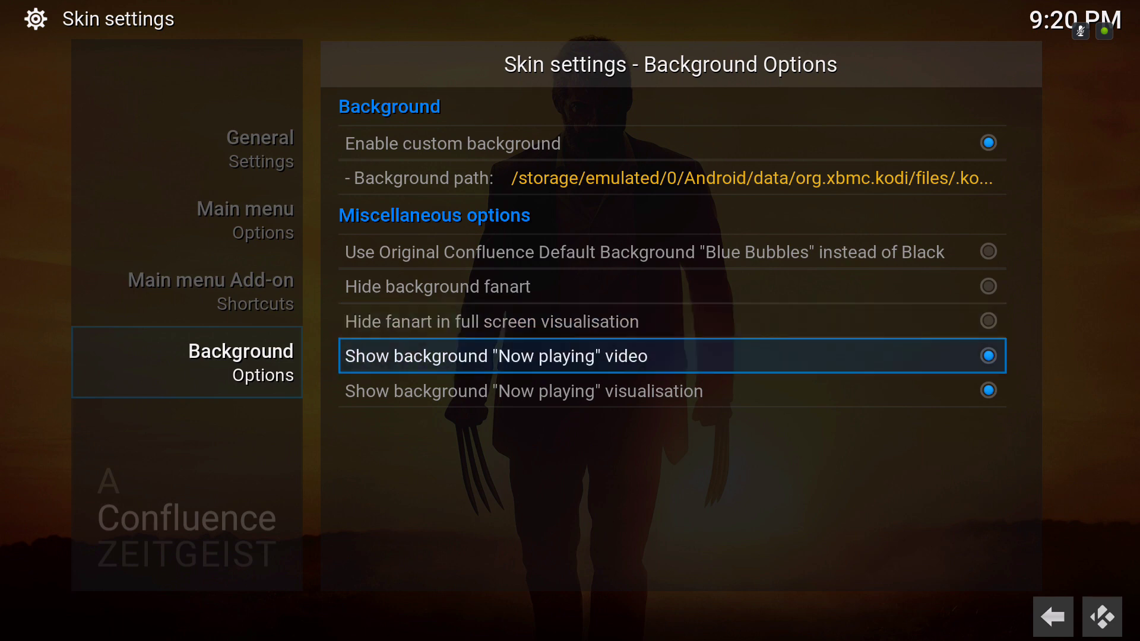
{"action": "key", "text": "Left"}
{"action": "key", "text": "Down"}
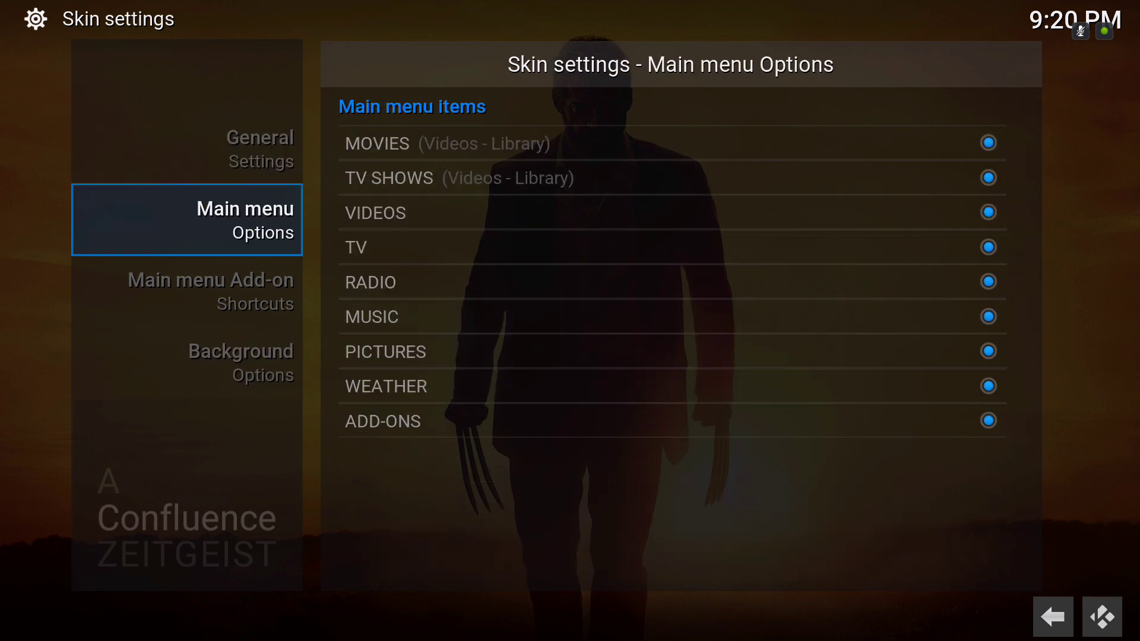
{"action": "key", "text": "Down"}
{"action": "key", "text": "Down"}
{"action": "key", "text": "Up"}
{"action": "key", "text": "Up"}
{"action": "key", "text": "Down"}
{"action": "key", "text": "Down"}
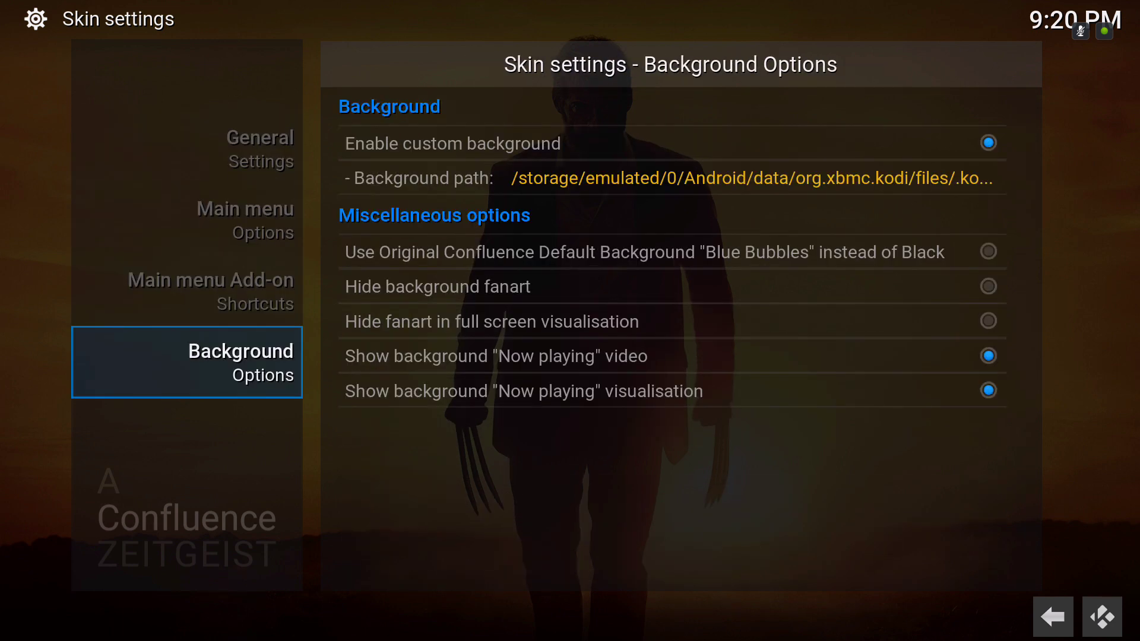
Leave the skin settings and open the Interface settings
{"action": "key", "text": "BackSpace"}
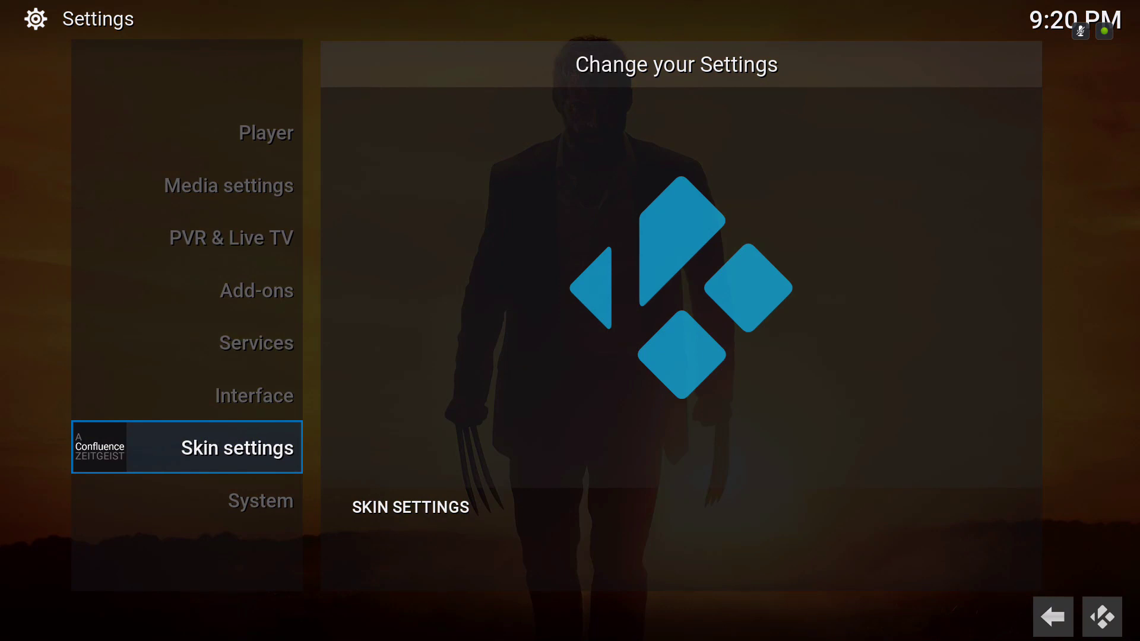
{"action": "key", "text": "Up"}
{"action": "key", "text": "Down"}
{"action": "key", "text": "Up"}
{"action": "key", "text": "Return"}
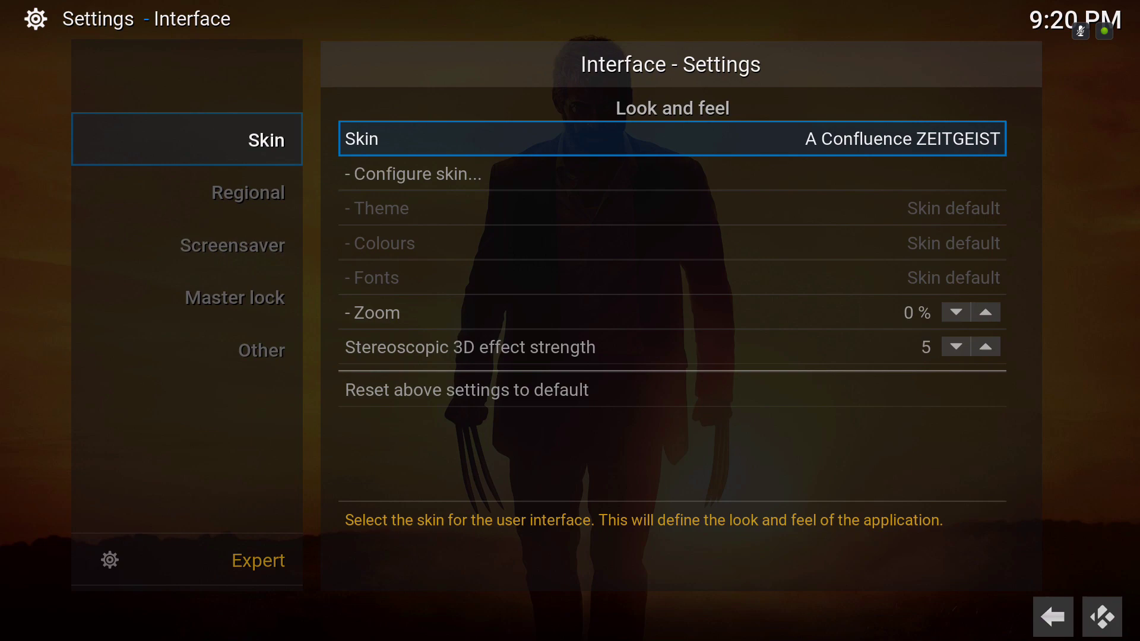
Switch the skin to Estuary MOD (KODI 18), keep the change and return to the home screen
{"action": "key", "text": "Return"}
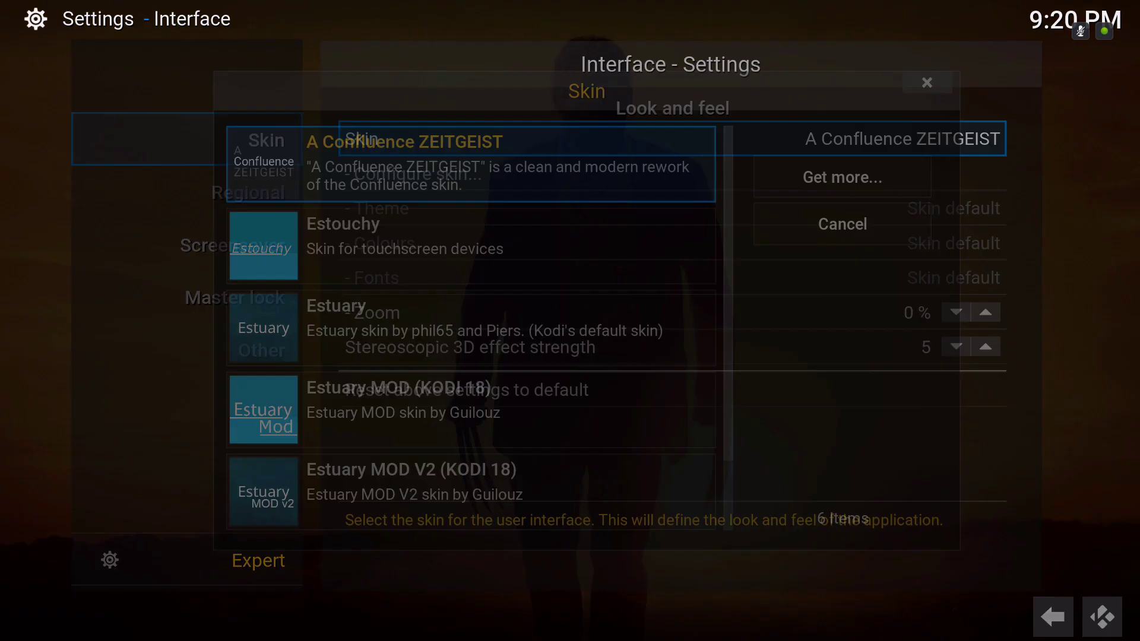
{"action": "key", "text": "Down"}
{"action": "key", "text": "Down"}
{"action": "key", "text": "Down"}
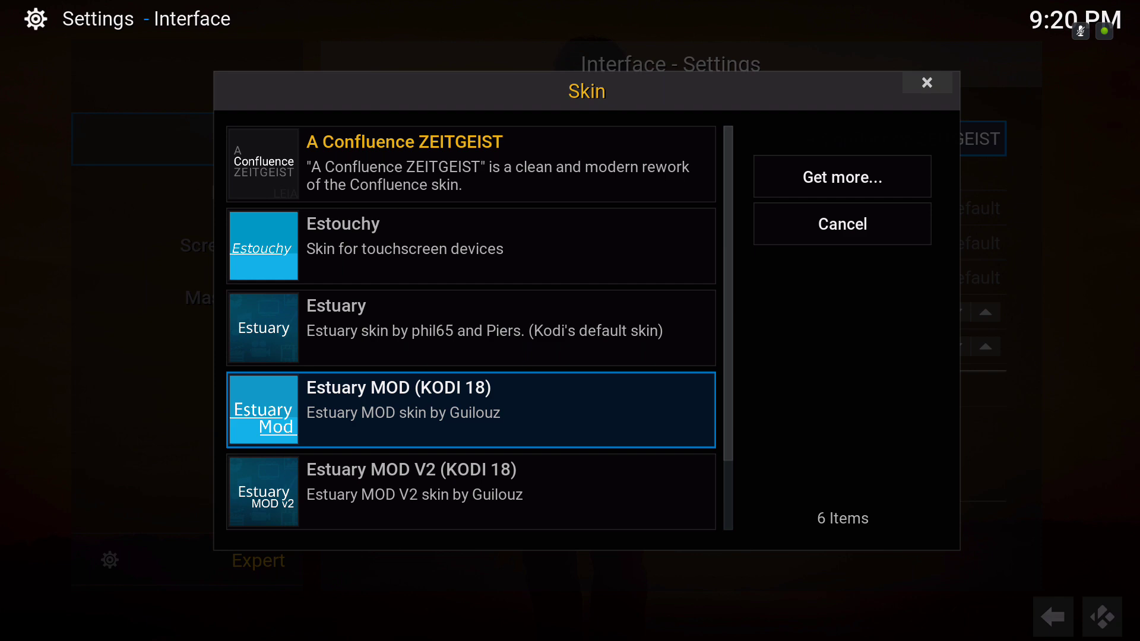
{"action": "key", "text": "Escape"}
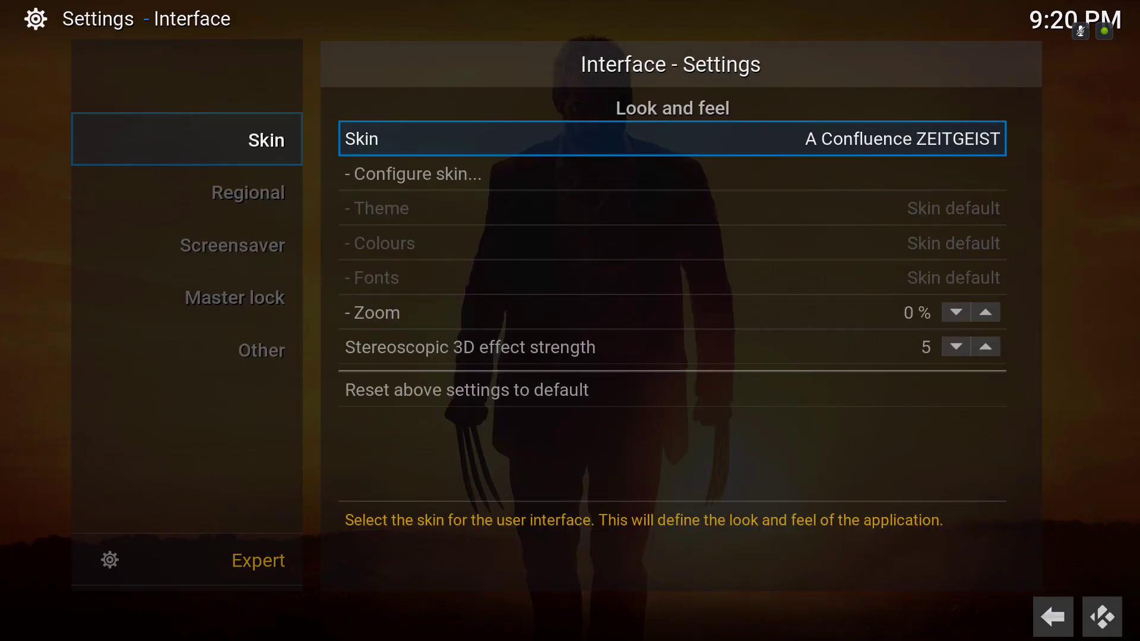
{"action": "key", "text": "Left"}
{"action": "key", "text": "Return"}
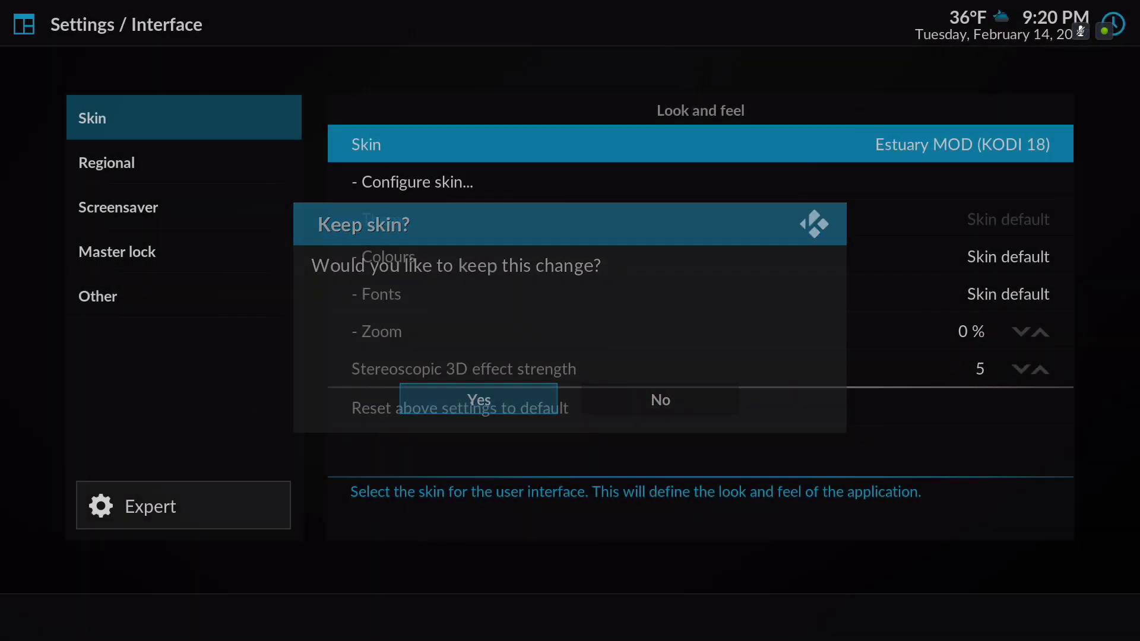
{"action": "key", "text": "Escape"}
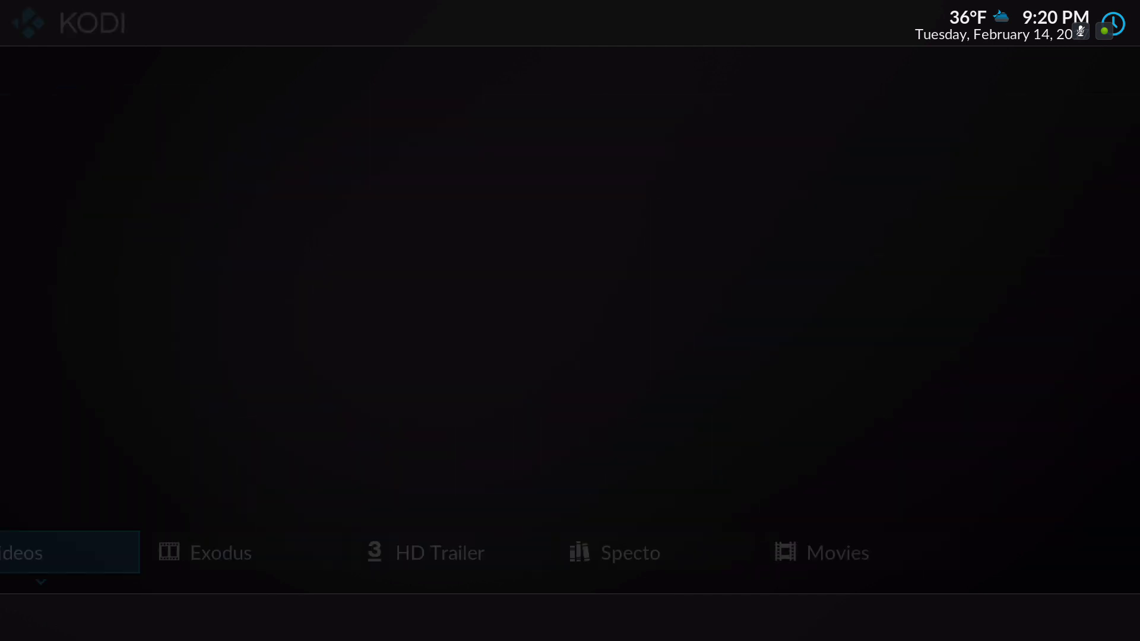
Examine the horizontal home menu from Videos to TV shows, including the posters in the TV shows Titles widget
{"action": "key", "text": "Right"}
{"action": "key", "text": "Right"}
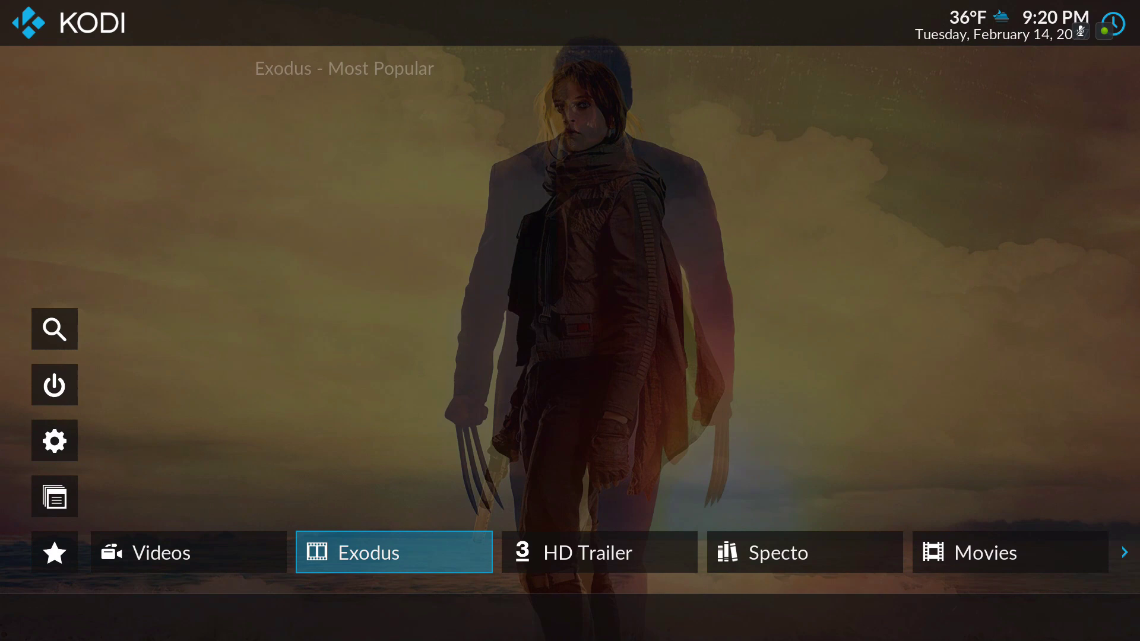
{"action": "key", "text": "Right"}
{"action": "key", "text": "Right"}
{"action": "key", "text": "Right"}
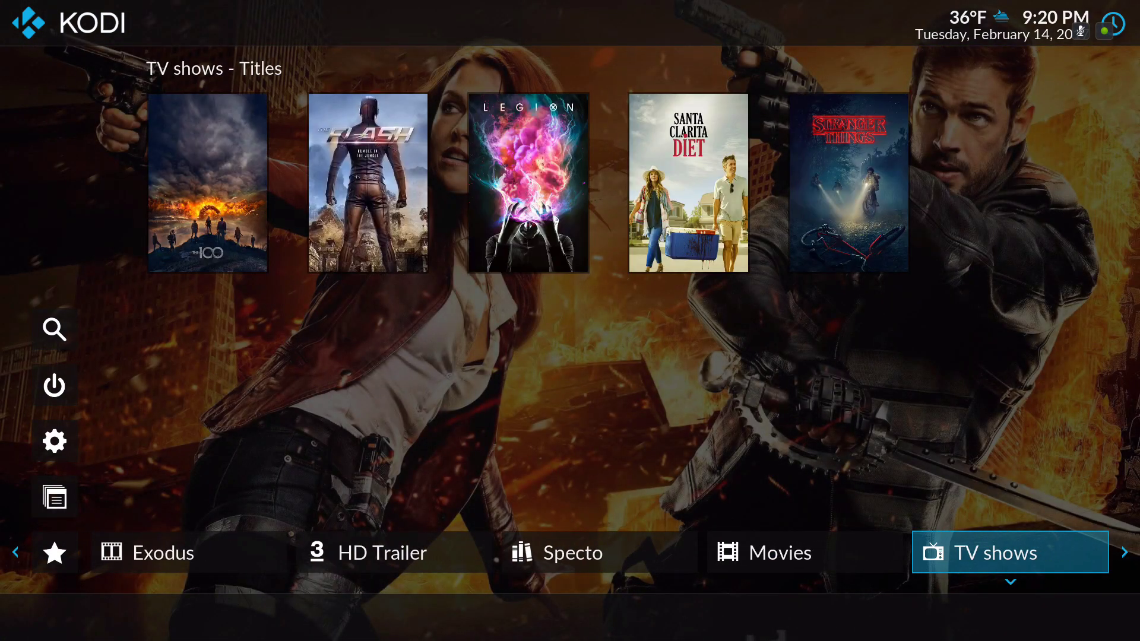
{"action": "key", "text": "Up"}
{"action": "key", "text": "Right"}
{"action": "key", "text": "Right"}
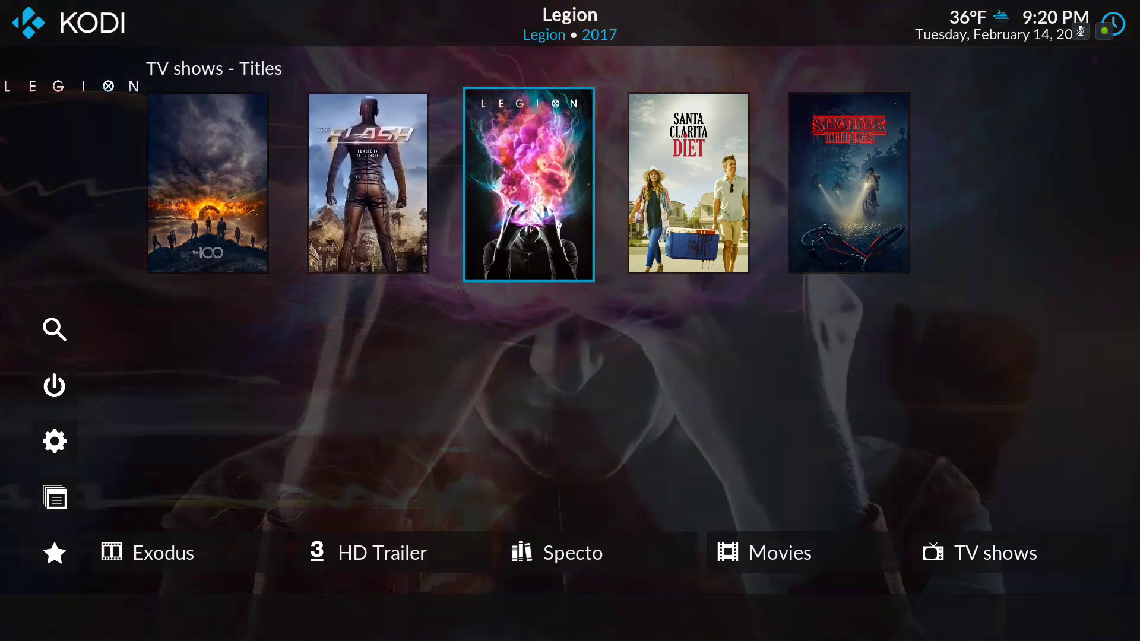
Examine the remaining horizontal home menu items, from Music and Pictures through Add-ons to the Weather forecast
{"action": "key", "text": "Down"}
{"action": "key", "text": "Right"}
{"action": "key", "text": "Right"}
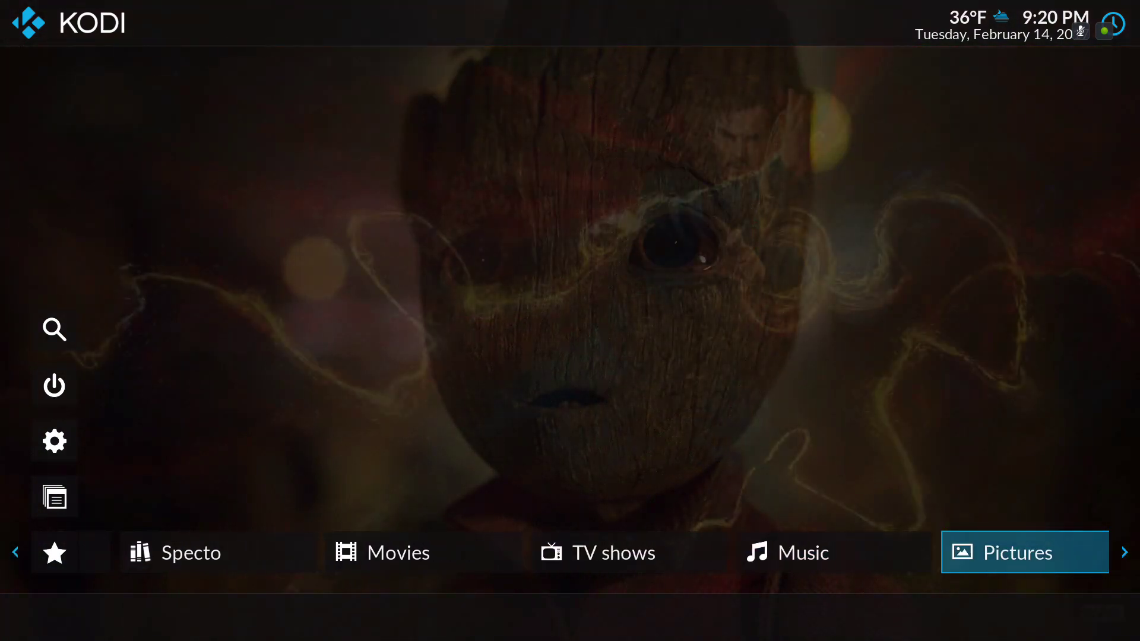
{"action": "key", "text": "Right"}
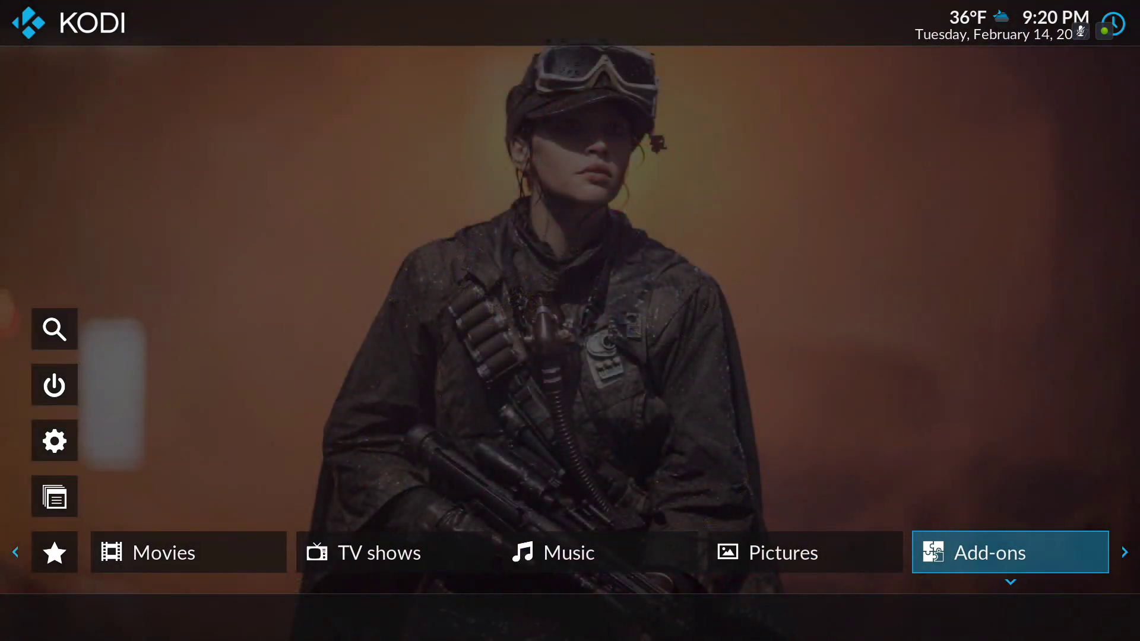
{"action": "key", "text": "Right"}
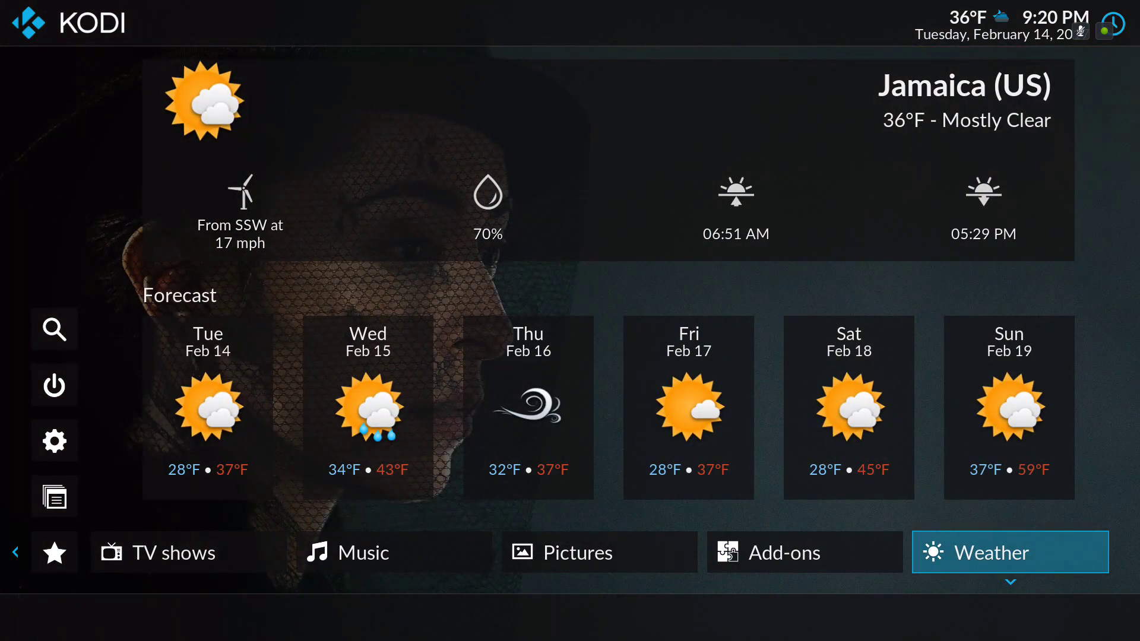
{"action": "key", "text": "Right"}
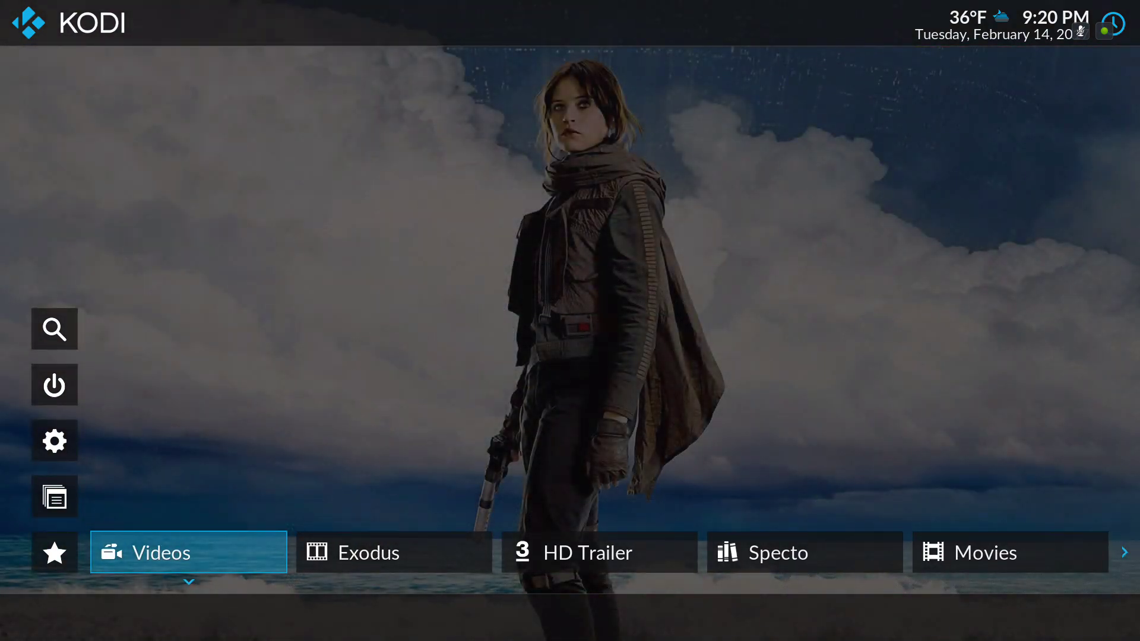
Look over the home screen's side shortcuts and open the skin settings of Estuary MOD
{"action": "key", "text": "Up"}
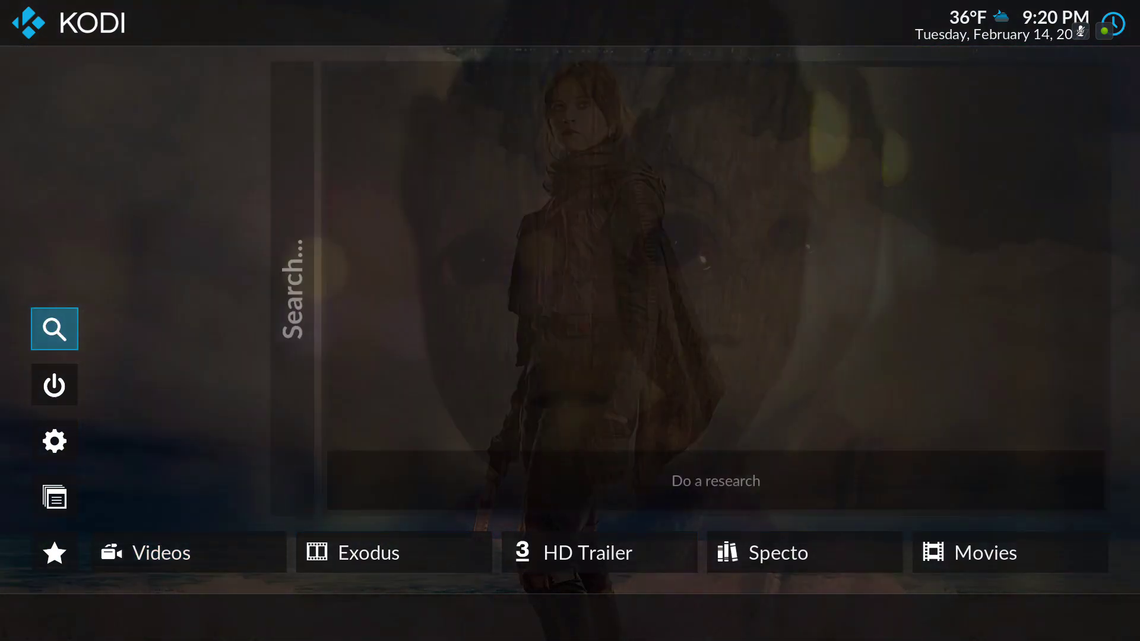
{"action": "key", "text": "Down"}
{"action": "key", "text": "Down"}
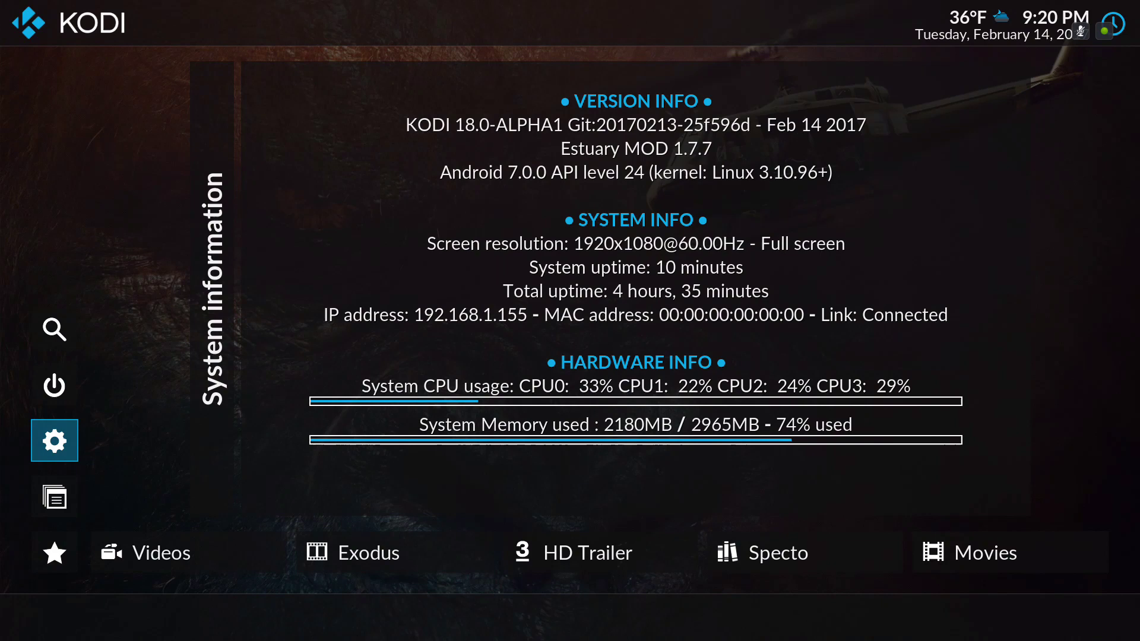
{"action": "key", "text": "Return"}
{"action": "key", "text": "Right"}
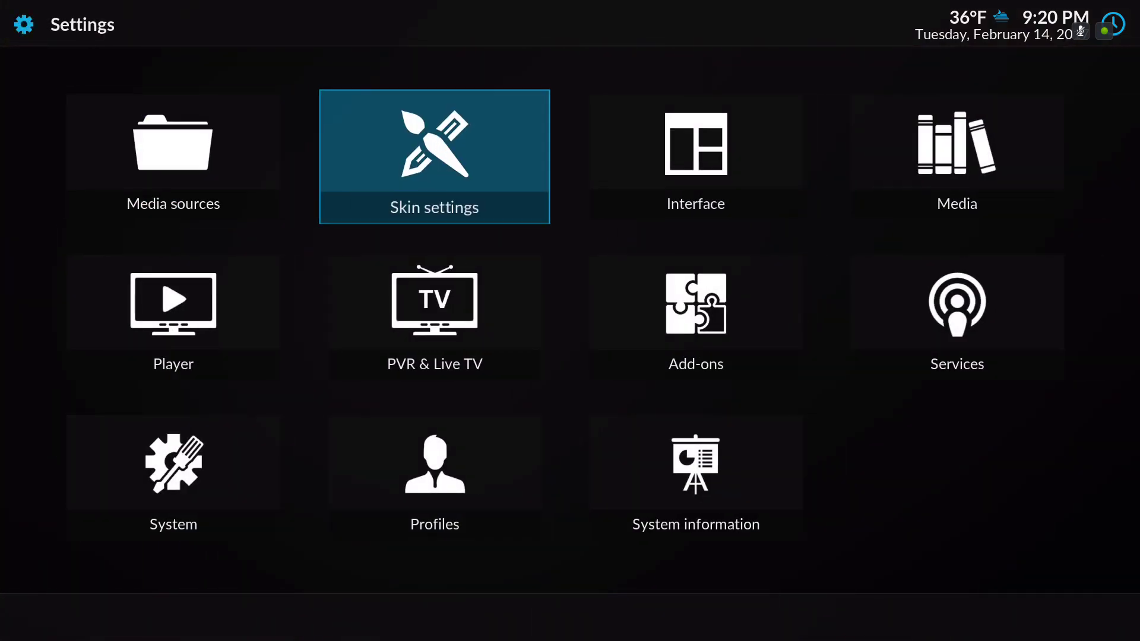
{"action": "key", "text": "Return"}
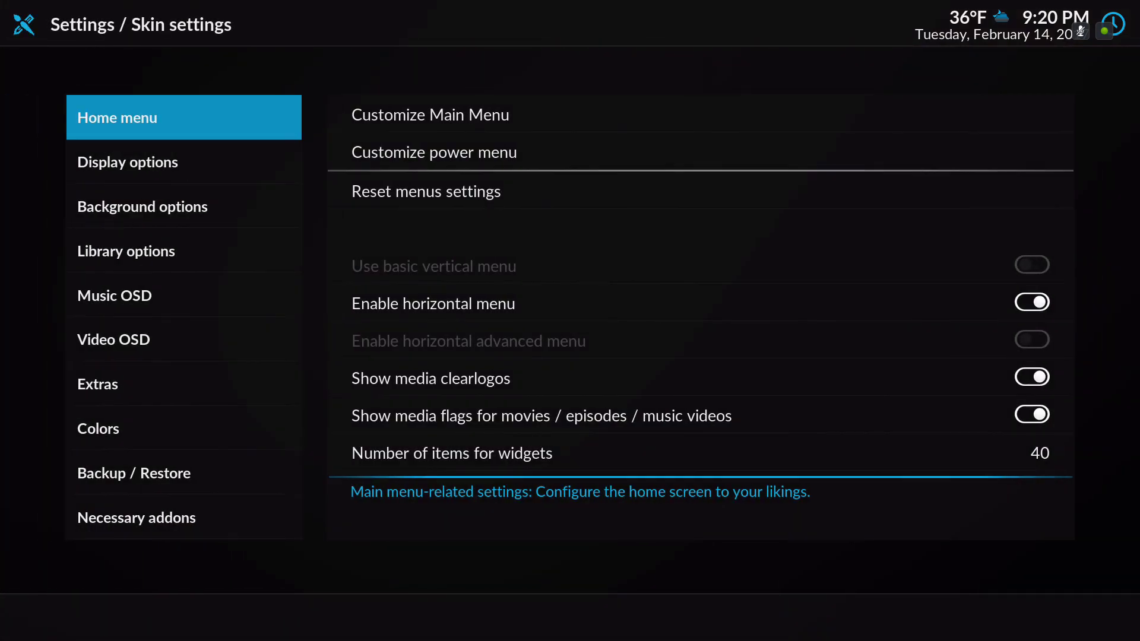
Disable the horizontal menu in the Home menu skin settings and return to the home screen
{"action": "key", "text": "Right"}
{"action": "key", "text": "Down"}
{"action": "key", "text": "Down"}
{"action": "key", "text": "Down"}
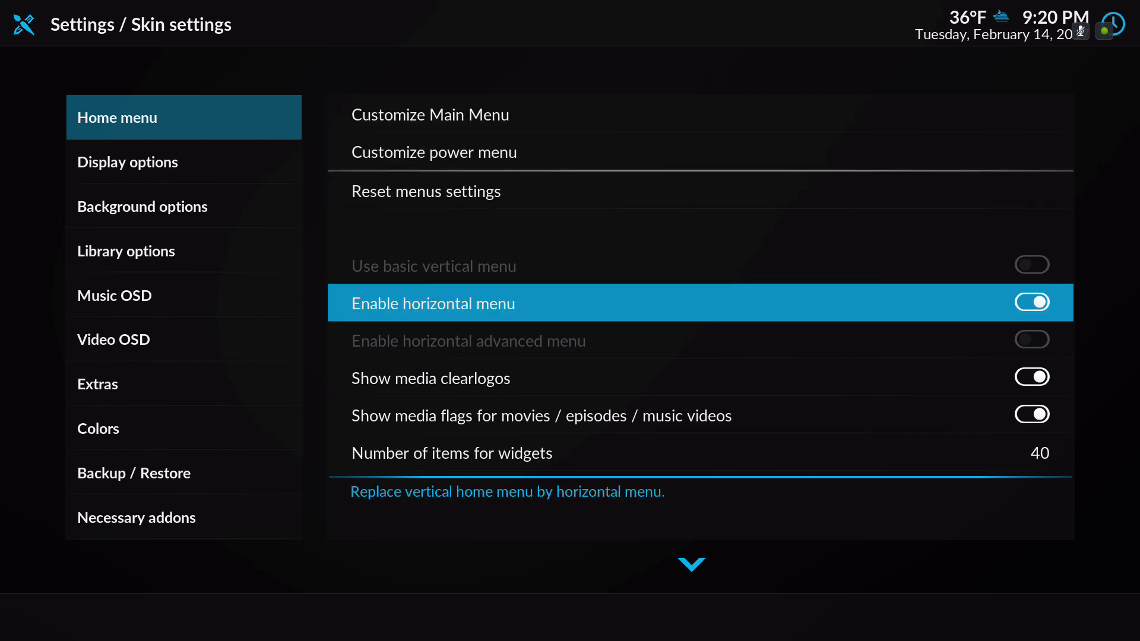
{"action": "key", "text": "Return"}
{"action": "key", "text": "Up"}
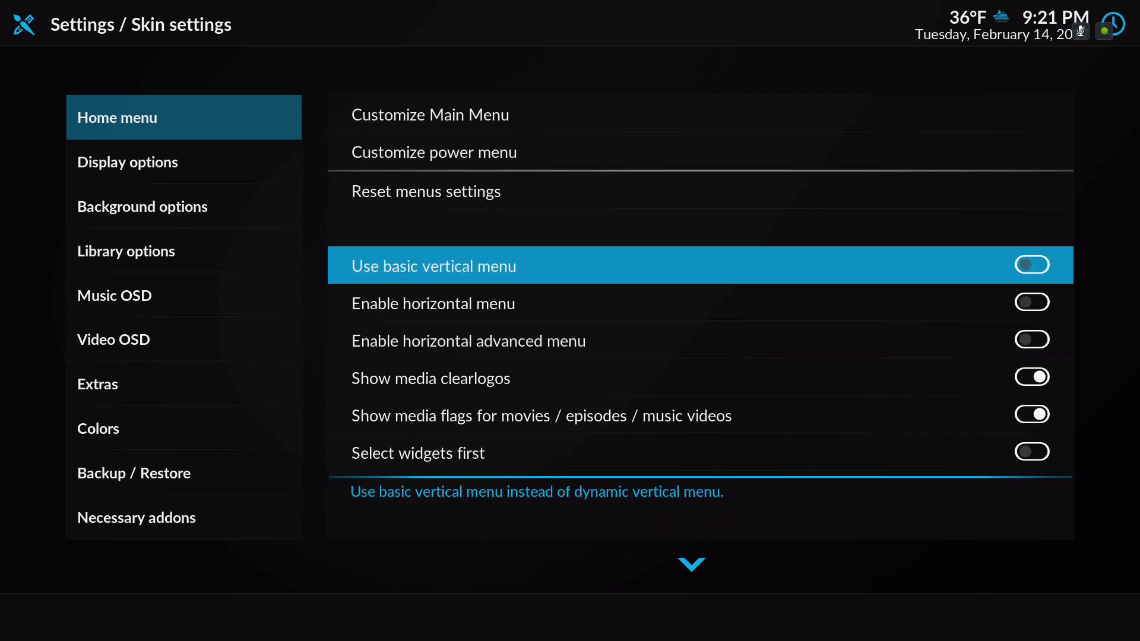
{"action": "key", "text": "Escape"}
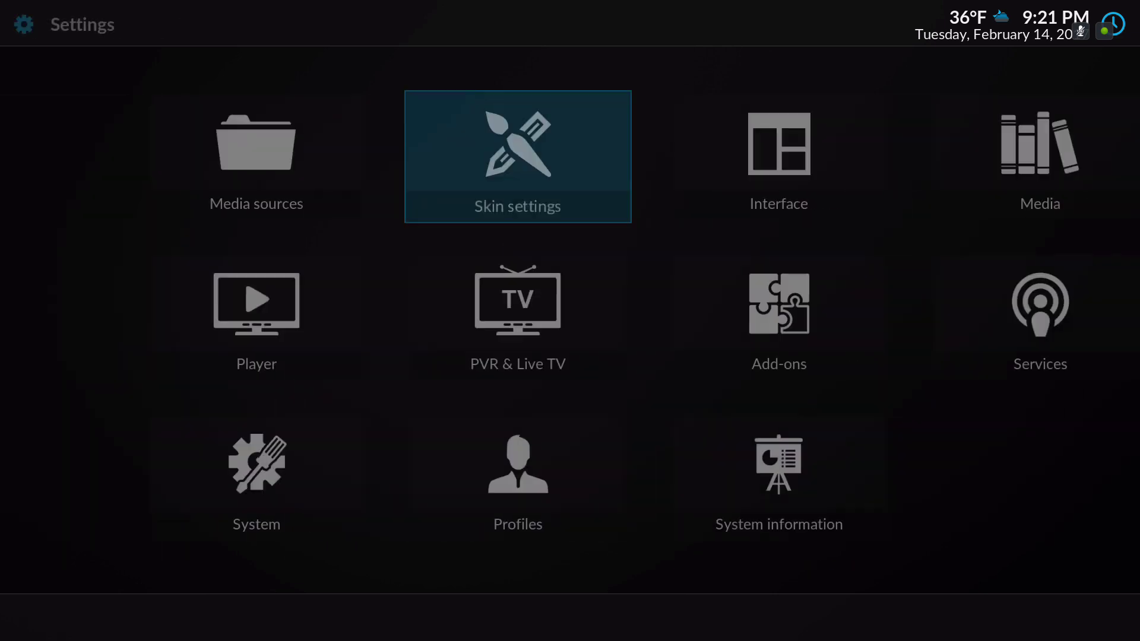
{"action": "key", "text": "Escape"}
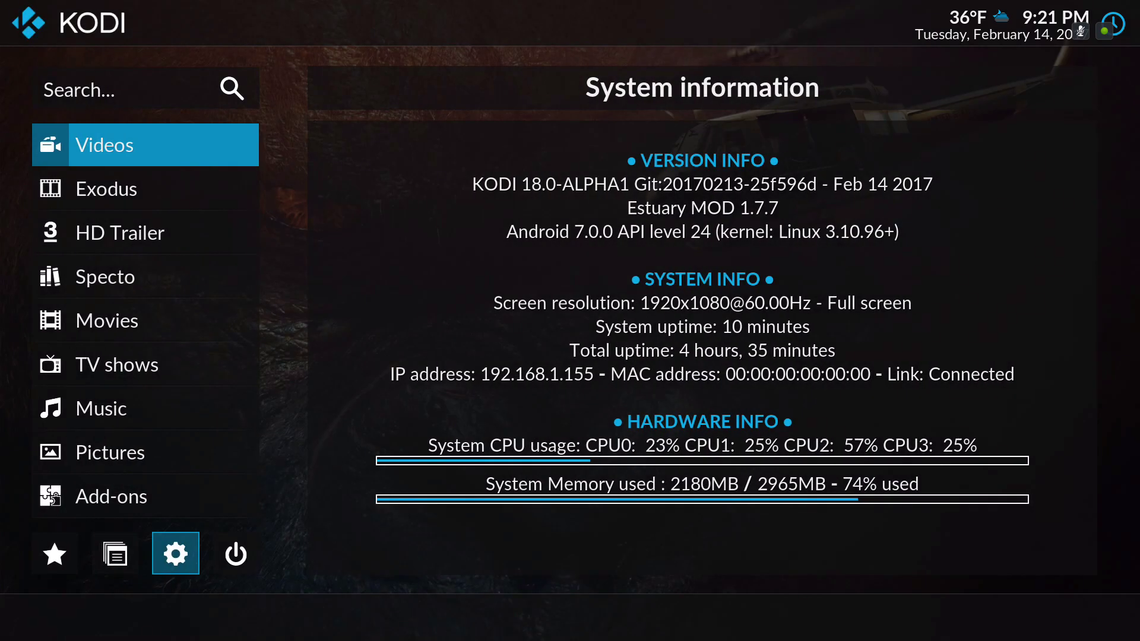
{"action": "key", "text": "Escape"}
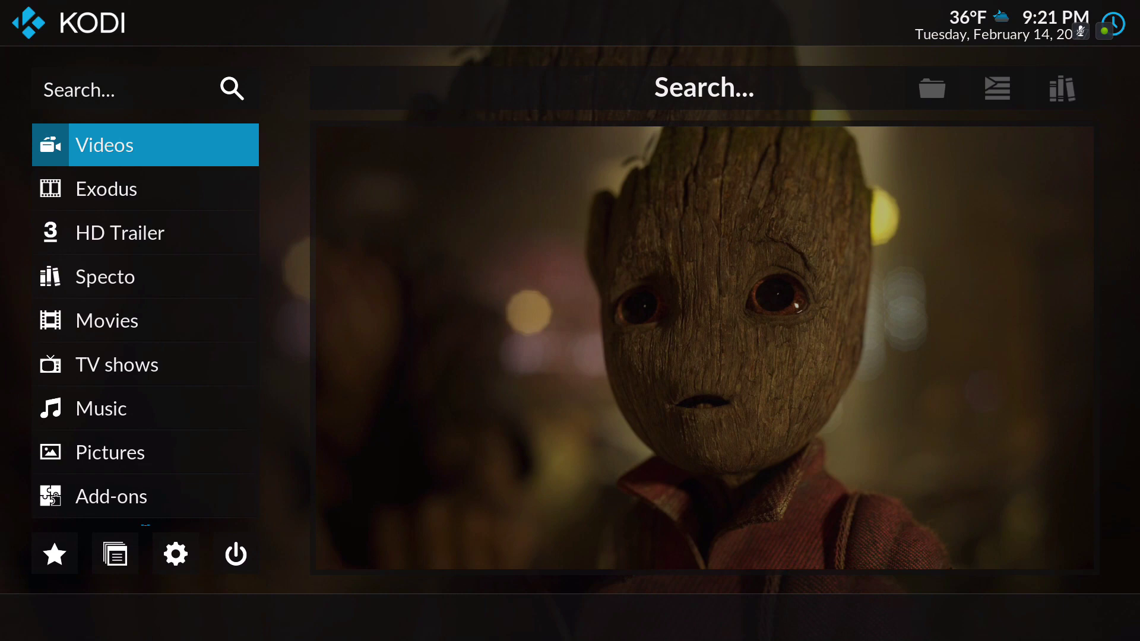
Examine the Exodus Most Popular widget in the vertical home menu by browsing its movie posters
{"action": "key", "text": "Down"}
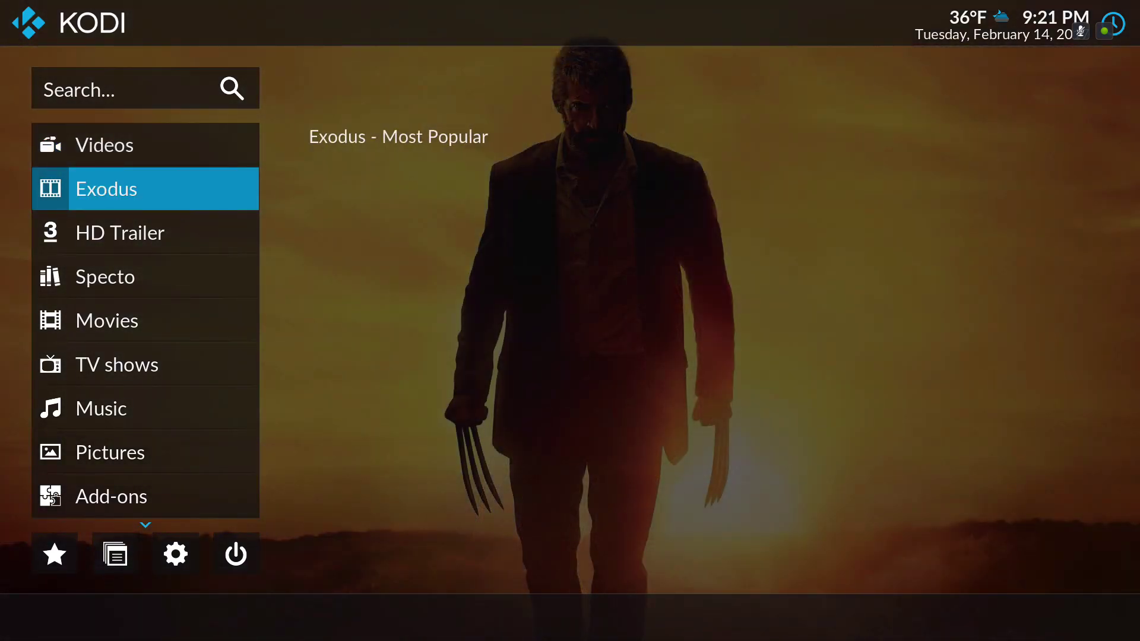
{"action": "key", "text": "Down"}
{"action": "key", "text": "Up"}
{"action": "key", "text": "Right"}
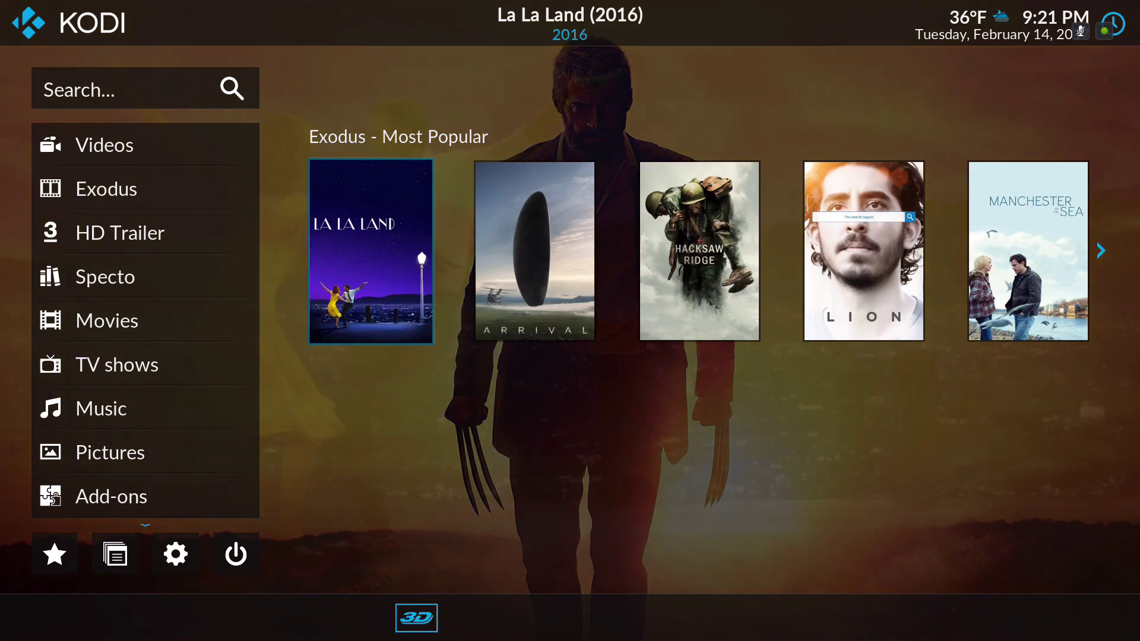
{"action": "key", "text": "Right"}
{"action": "key", "text": "Right"}
{"action": "key", "text": "Right"}
{"action": "key", "text": "Left"}
{"action": "key", "text": "Left"}
{"action": "key", "text": "Left"}
{"action": "key", "text": "Left"}
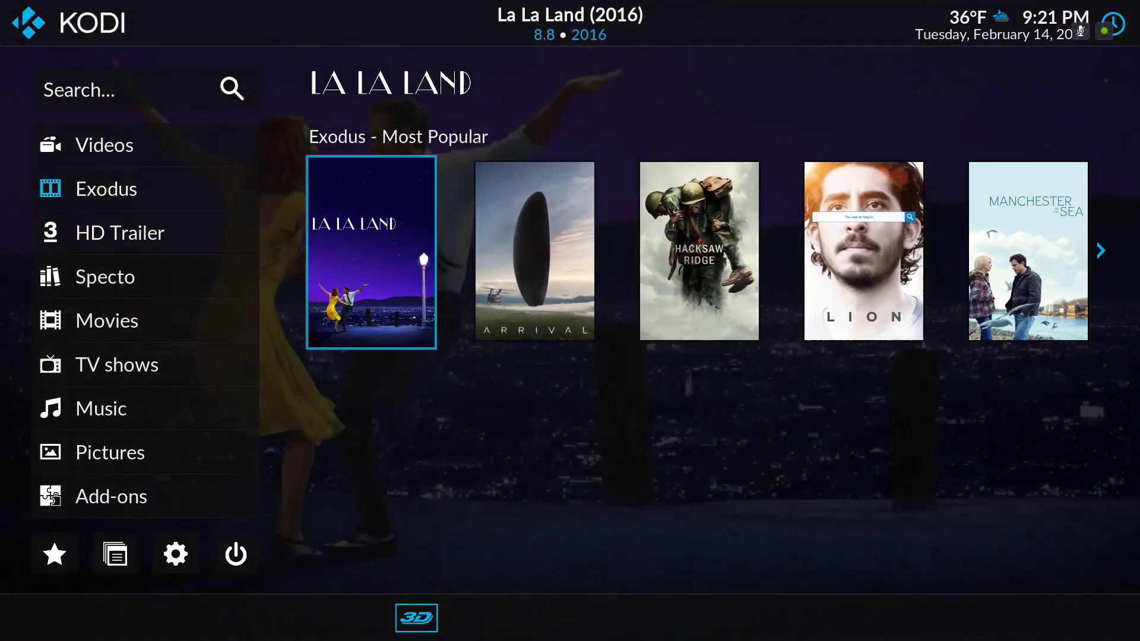
Examine the HD Trailer item of the vertical home menu and its HD-Trailers.net Latest widget
{"action": "key", "text": "Down"}
{"action": "key", "text": "Right"}
{"action": "key", "text": "Right"}
{"action": "key", "text": "Right"}
{"action": "key", "text": "Right"}
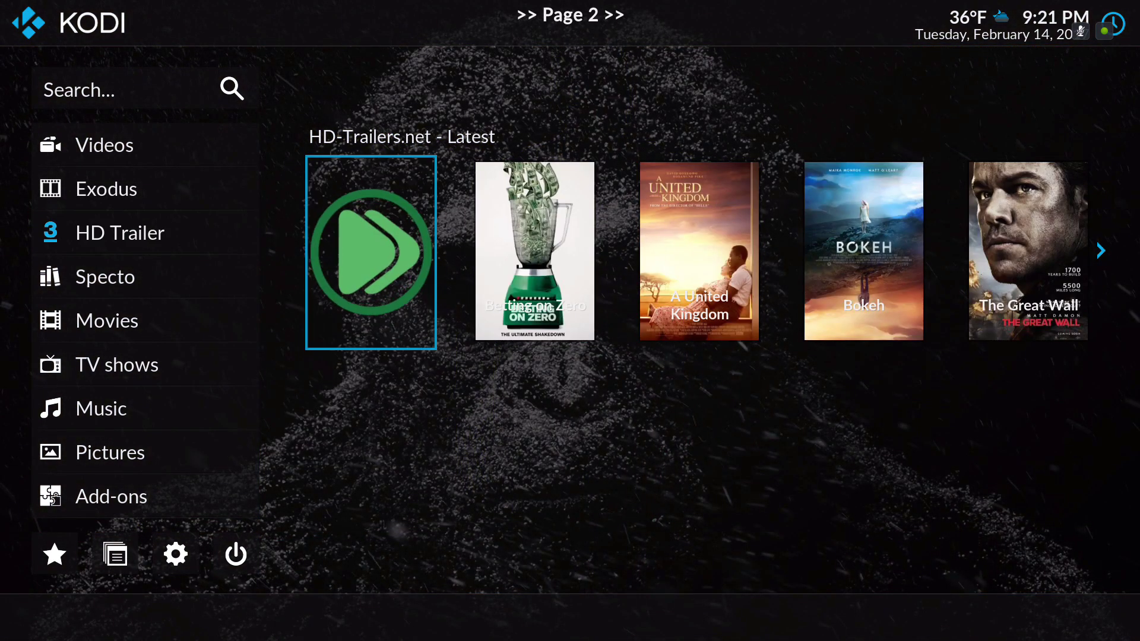
{"action": "key", "text": "Left"}
{"action": "key", "text": "Left"}
{"action": "key", "text": "Left"}
{"action": "key", "text": "Left"}
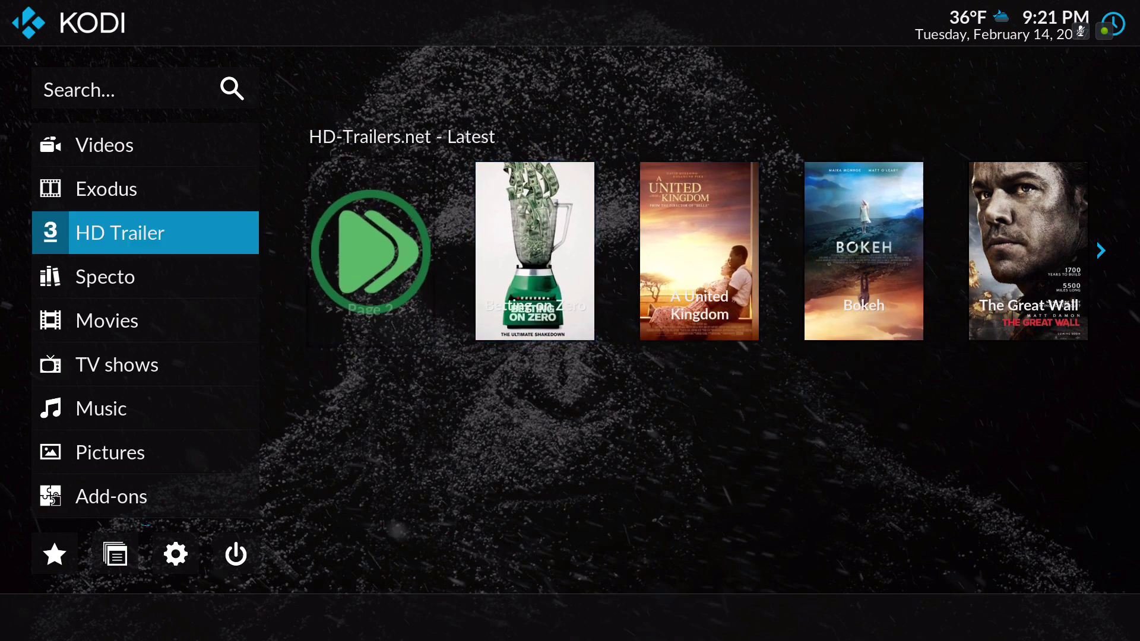
Examine the remaining vertical home menu items, from Specto through TV shows down to Weather
{"action": "key", "text": "Down"}
{"action": "key", "text": "Down"}
{"action": "key", "text": "Down"}
{"action": "key", "text": "Down"}
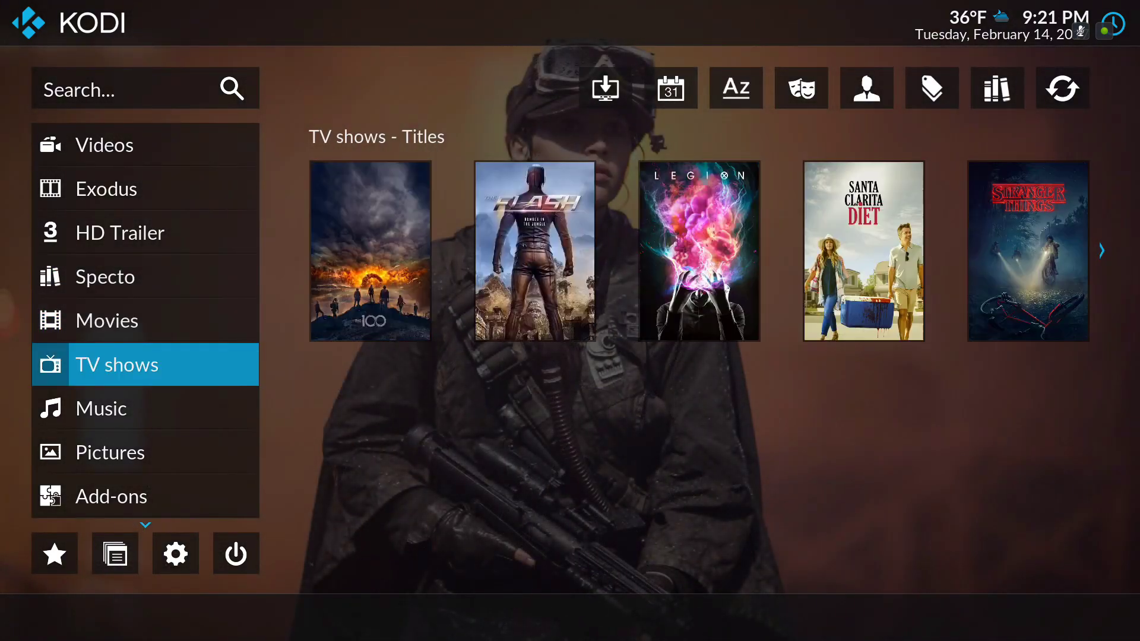
{"action": "key", "text": "Down"}
{"action": "key", "text": "Down"}
{"action": "key", "text": "Down"}
{"action": "key", "text": "Down"}
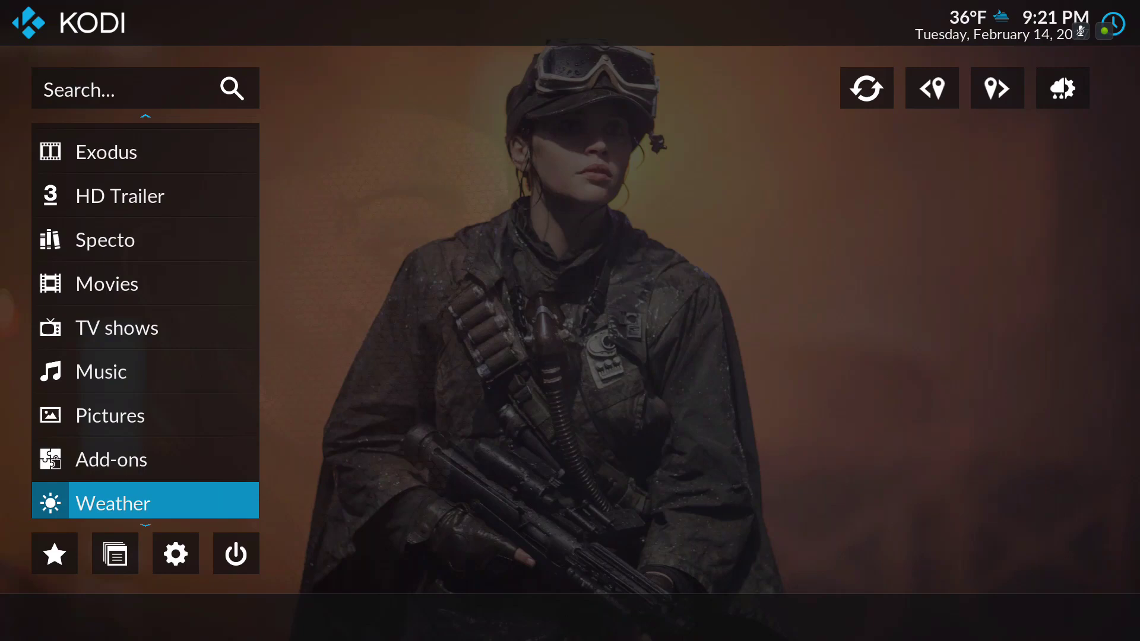
Return to the Home menu skin settings and enable the horizontal advanced menu
{"action": "key", "text": "Return"}
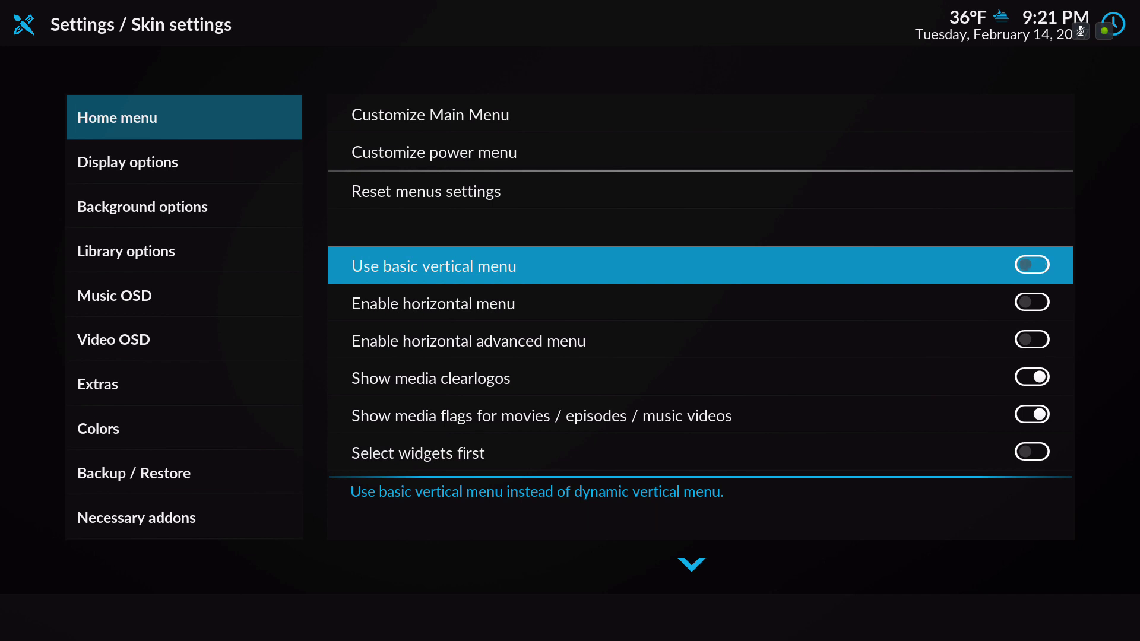
{"action": "key", "text": "Down"}
{"action": "key", "text": "Down"}
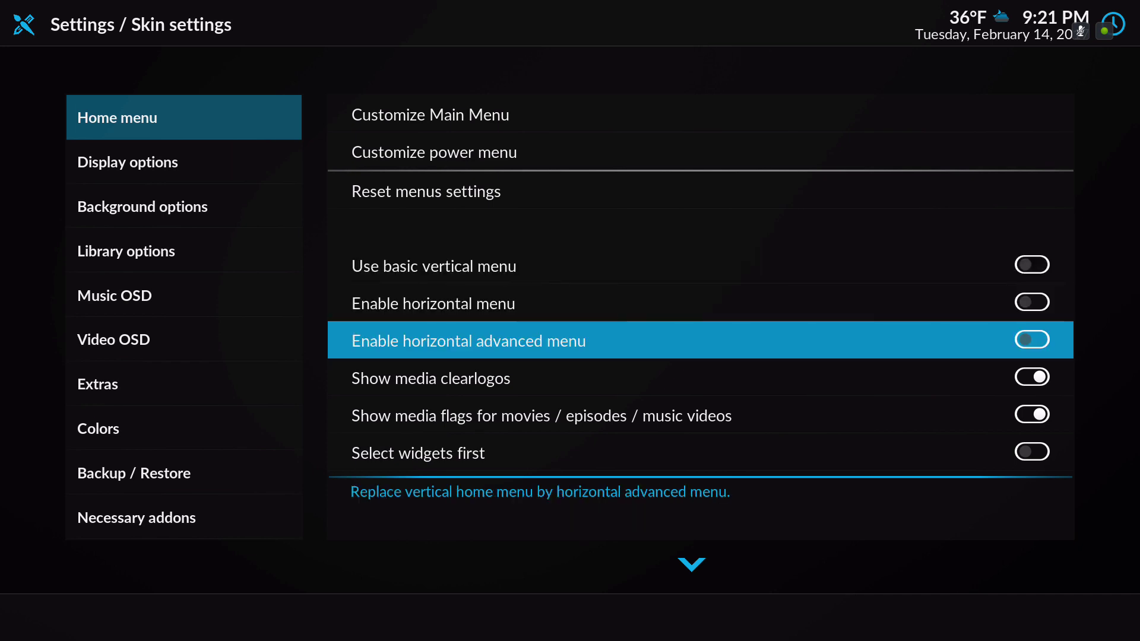
{"action": "key", "text": "Return"}
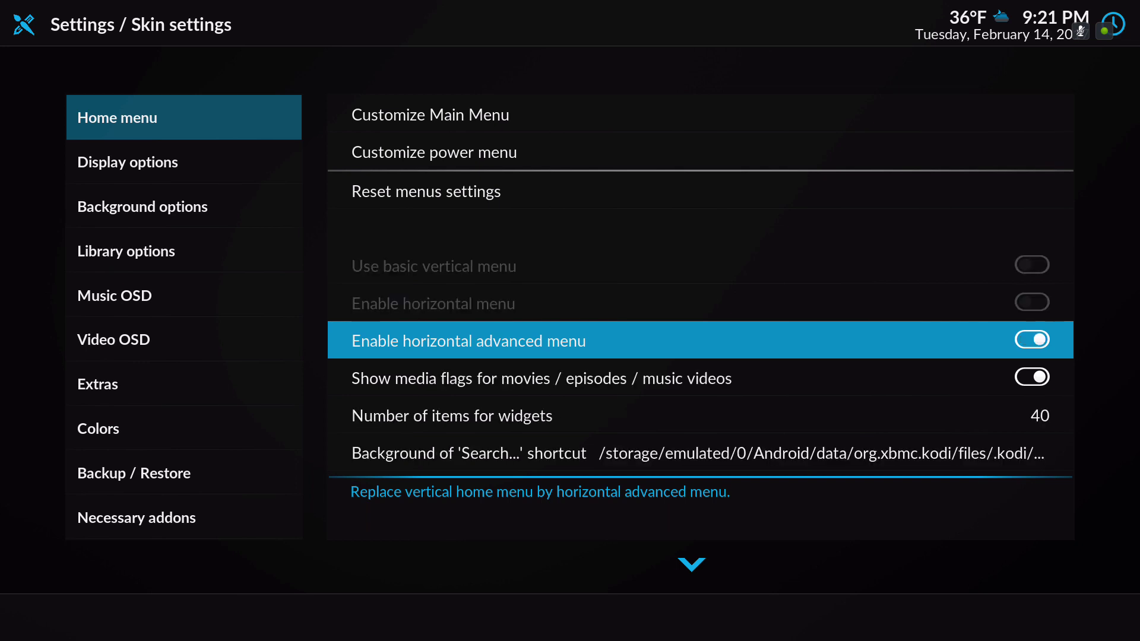
Review the media flags and widget item count options in the Home menu skin settings, and return to the home screen
{"action": "key", "text": "Down"}
{"action": "key", "text": "Up"}
{"action": "key", "text": "Down"}
{"action": "key", "text": "Down"}
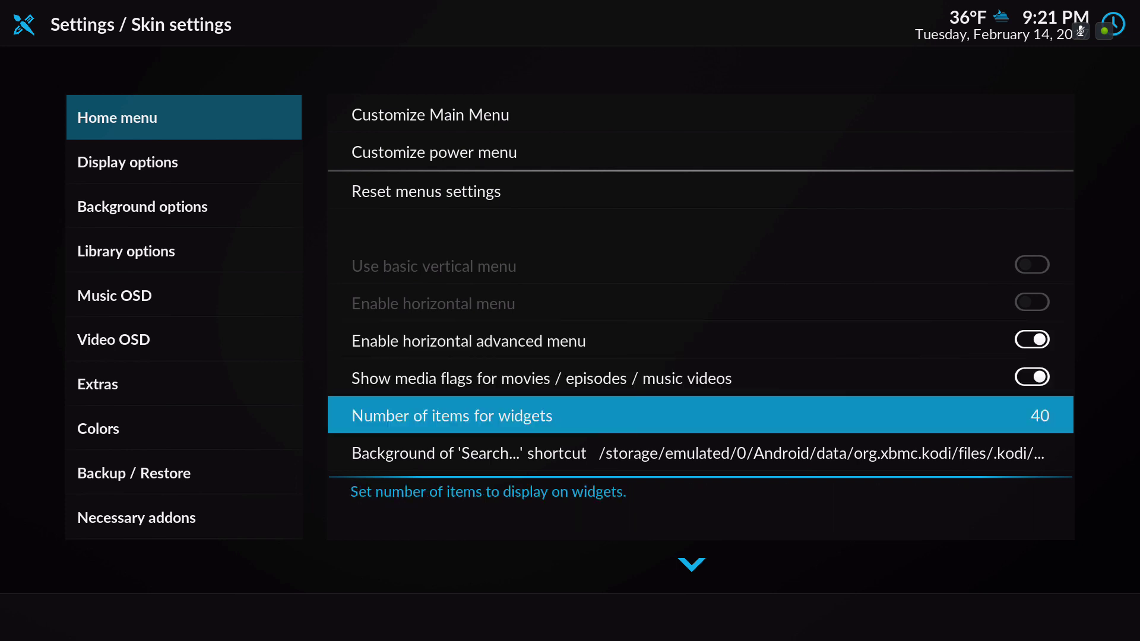
{"action": "key", "text": "Down"}
{"action": "key", "text": "Up"}
{"action": "key", "text": "Left"}
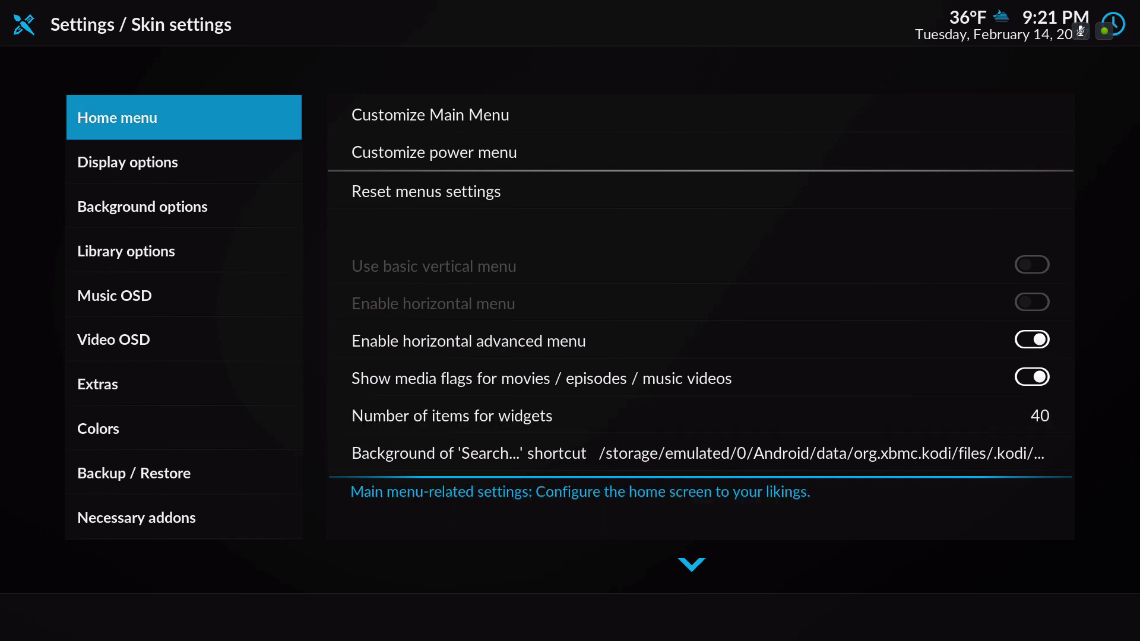
{"action": "key", "text": "Escape"}
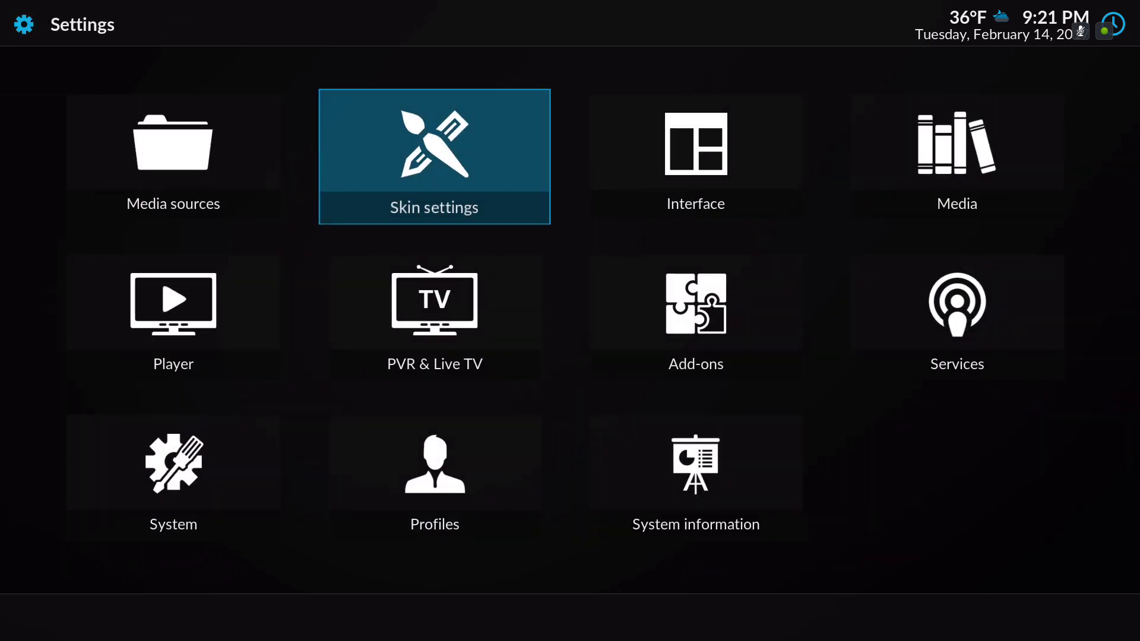
{"action": "key", "text": "Escape"}
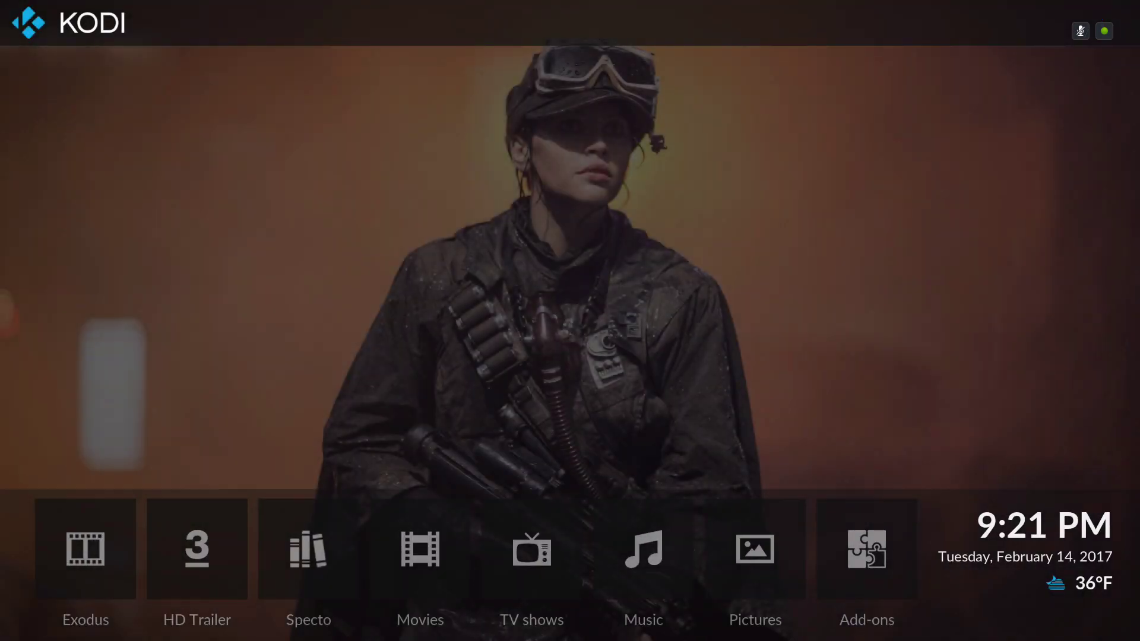
Examine the TV shows widget of the horizontal advanced home menu by browsing its show posters
{"action": "key", "text": "Left"}
{"action": "key", "text": "Left"}
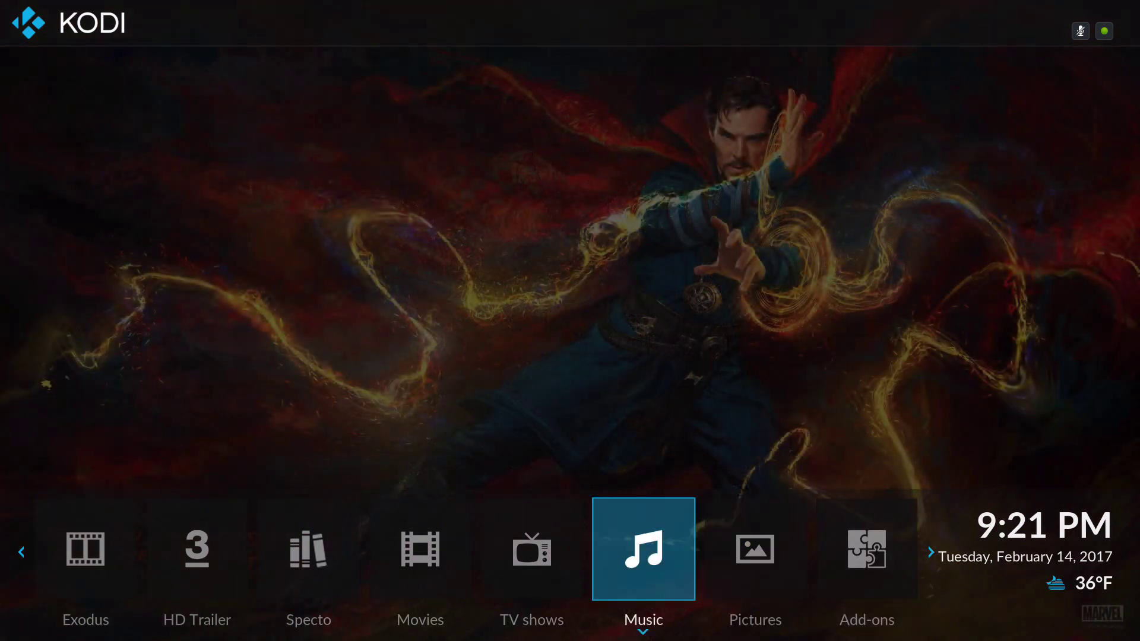
{"action": "key", "text": "Left"}
{"action": "key", "text": "Up"}
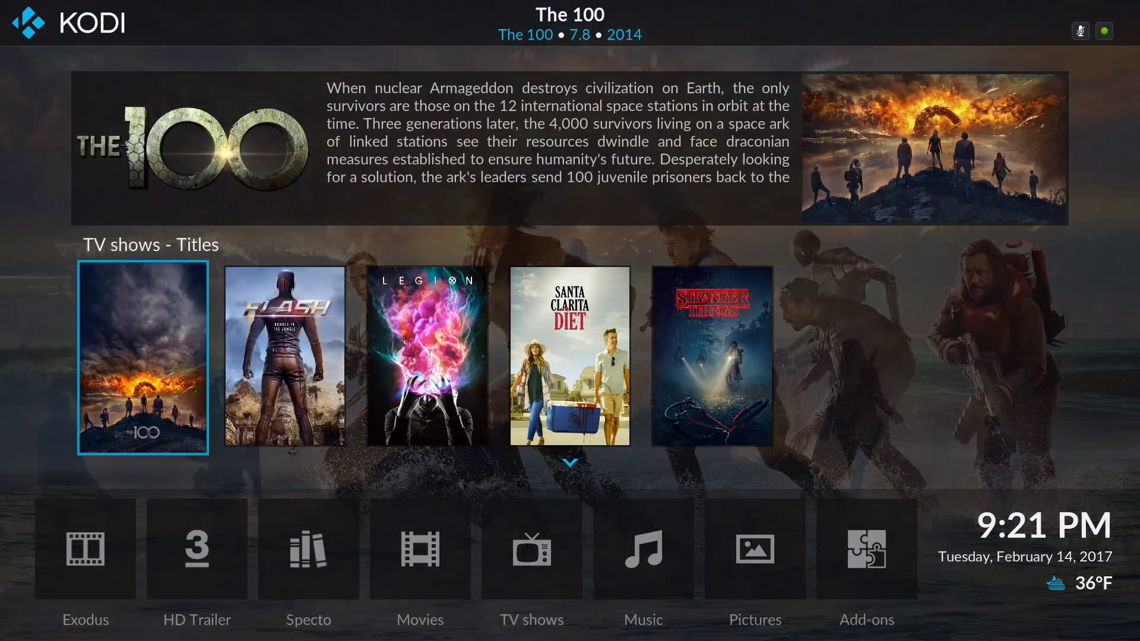
{"action": "key", "text": "Right"}
{"action": "key", "text": "Right"}
{"action": "key", "text": "Right"}
{"action": "key", "text": "Right"}
{"action": "key", "text": "Down"}
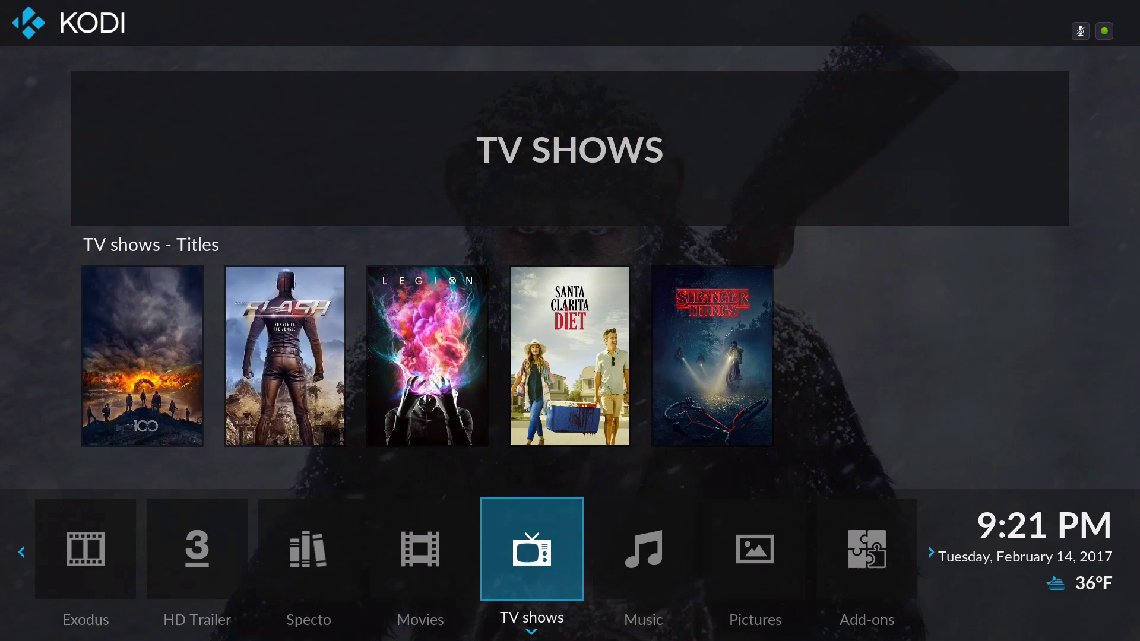
Examine the Movies widget of the horizontal advanced home menu by browsing its posters from Doctor Strange to John Wick: Chapter Two
{"action": "key", "text": "Left"}
{"action": "key", "text": "Up"}
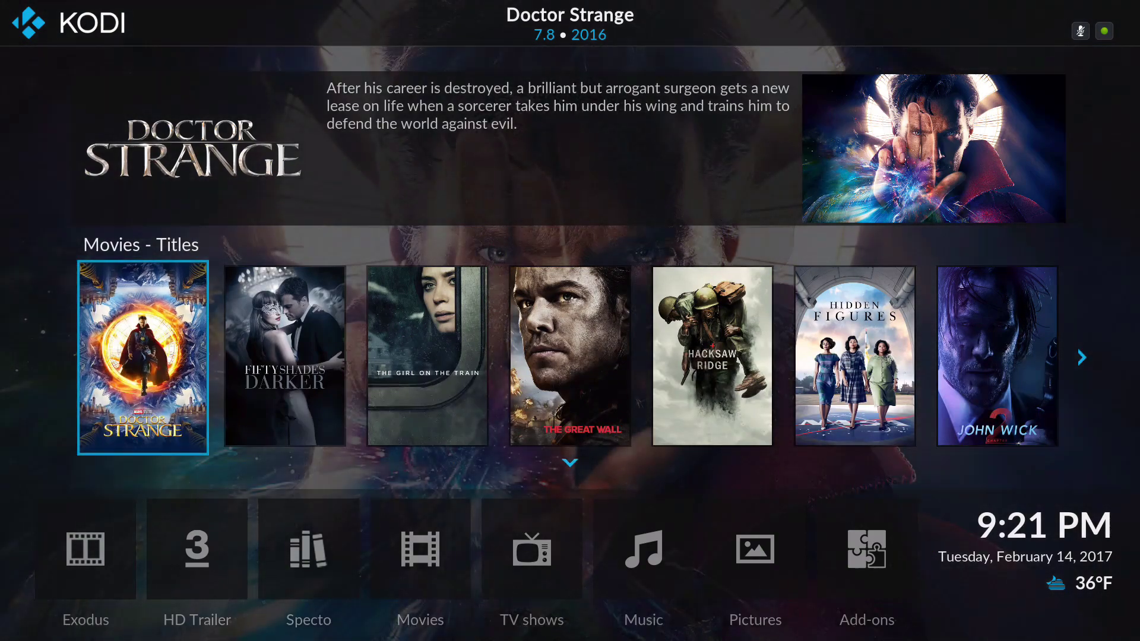
{"action": "key", "text": "Right"}
{"action": "key", "text": "Right"}
{"action": "key", "text": "Right"}
{"action": "key", "text": "Right"}
{"action": "key", "text": "Right"}
{"action": "key", "text": "Right"}
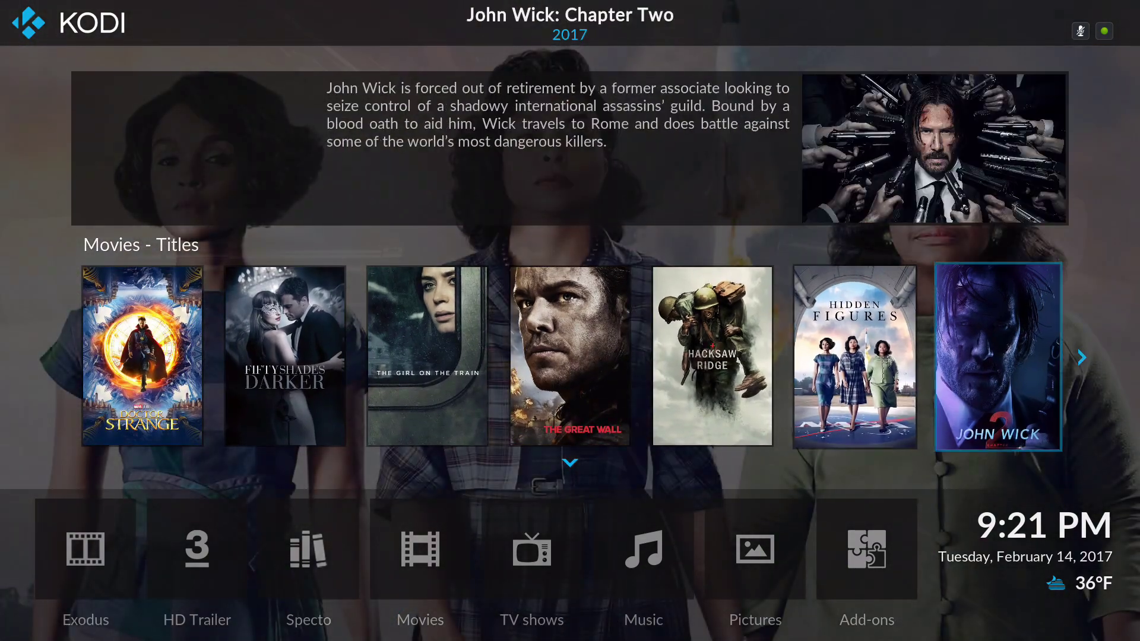
{"action": "key", "text": "Left"}
{"action": "key", "text": "Left"}
{"action": "key", "text": "Left"}
{"action": "key", "text": "Left"}
{"action": "key", "text": "Left"}
{"action": "key", "text": "Down"}
Examine the other advanced home menu items, from Specto through HD Trailer, Exodus and Videos to Power
{"action": "key", "text": "Left"}
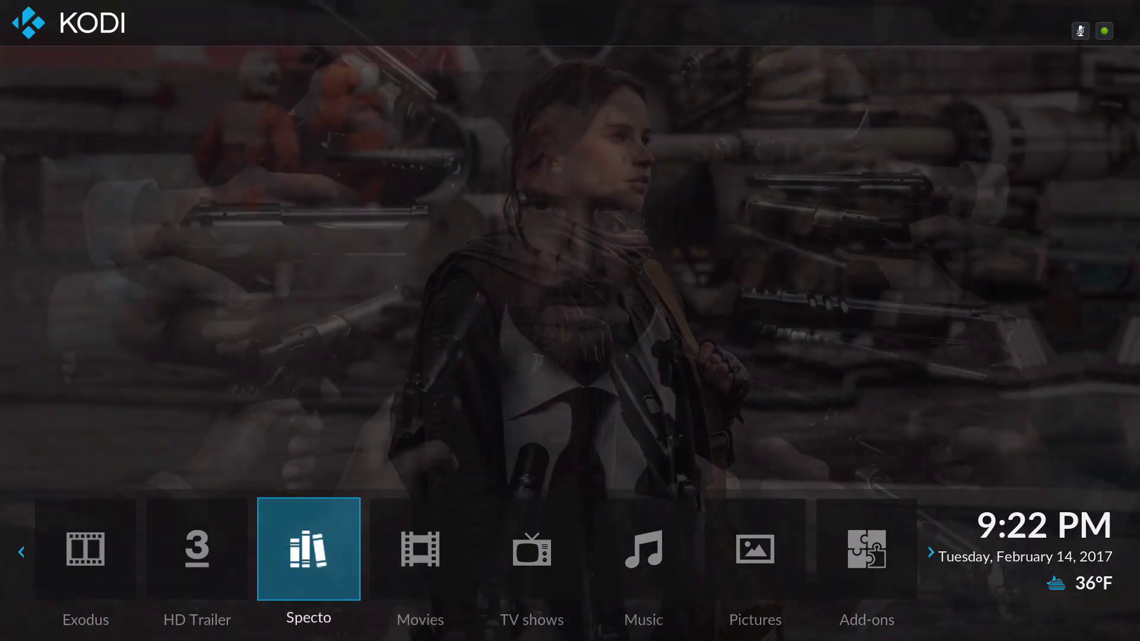
{"action": "key", "text": "Left"}
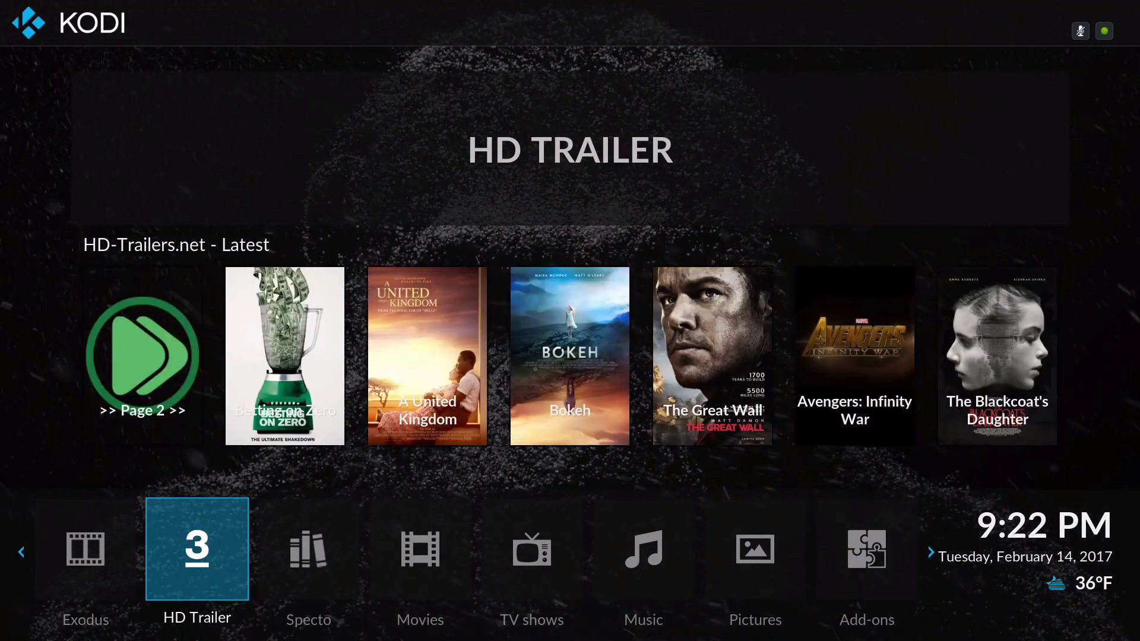
{"action": "key", "text": "Left"}
{"action": "key", "text": "Left"}
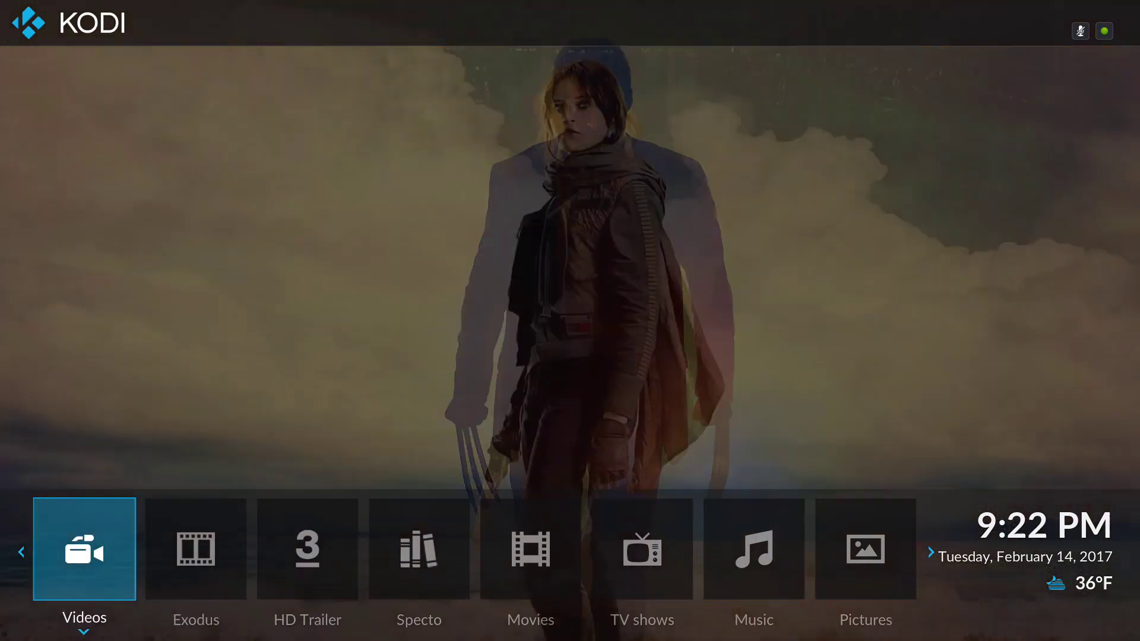
{"action": "key", "text": "Left"}
{"action": "key", "text": "Left"}
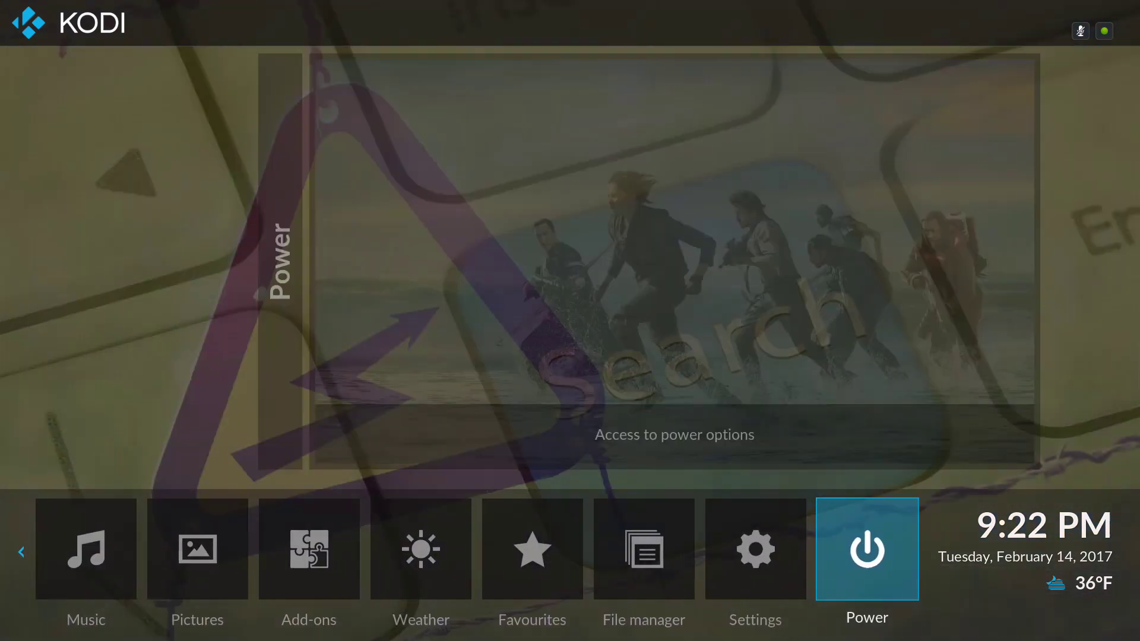
Go to the Interface settings and open the list of colours for the Estuary MOD skin
{"action": "key", "text": "Left"}
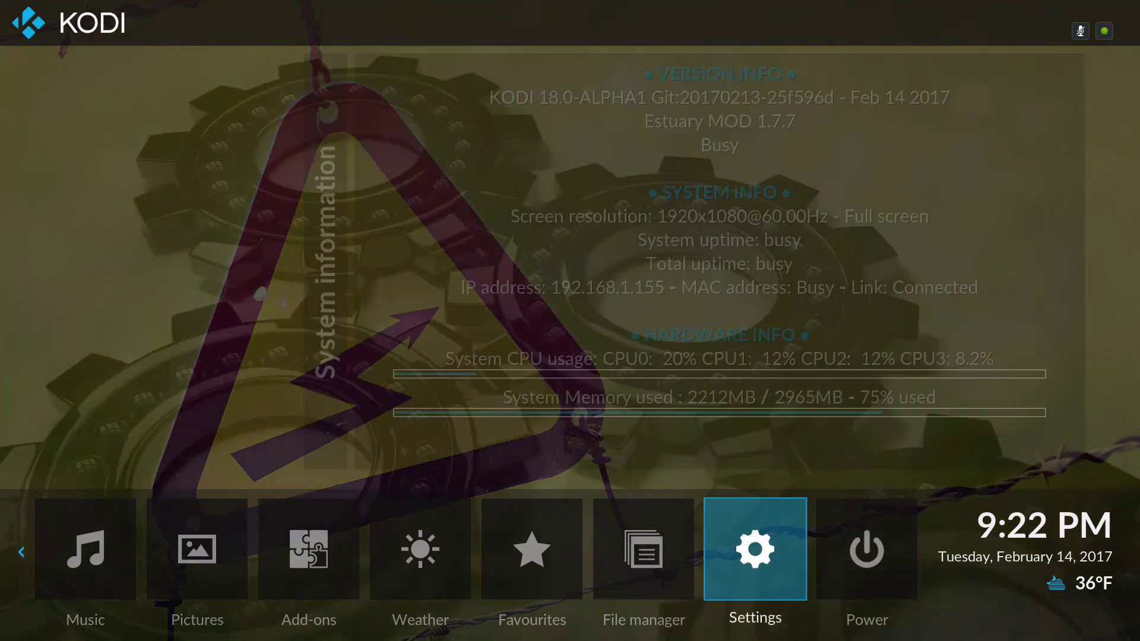
{"action": "key", "text": "Return"}
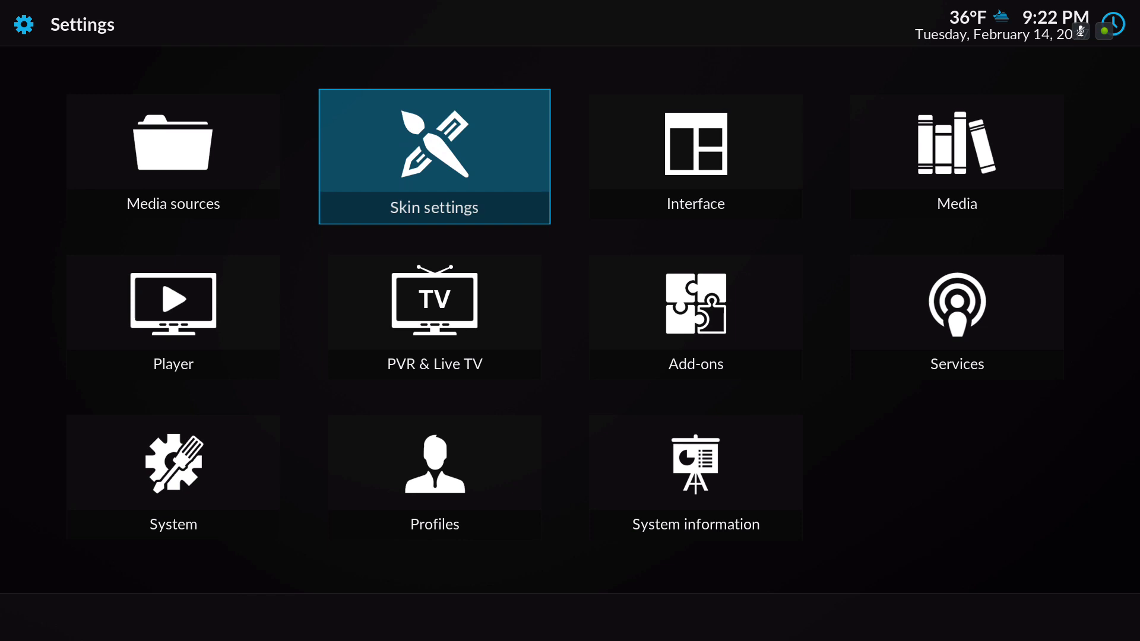
{"action": "key", "text": "Right"}
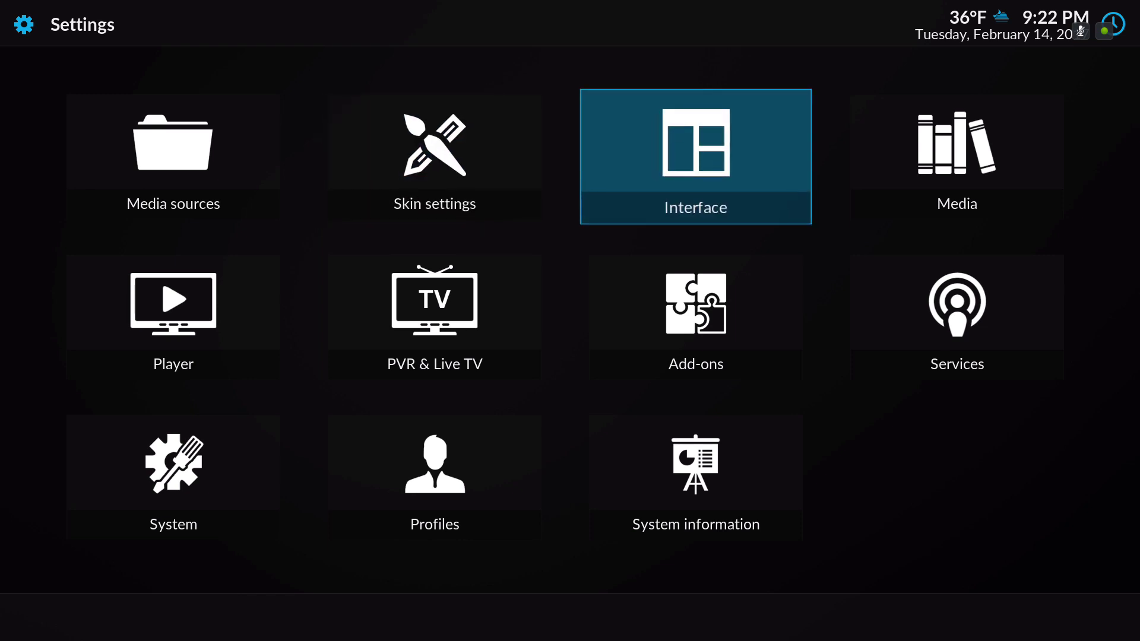
{"action": "key", "text": "Return"}
{"action": "key", "text": "Down"}
{"action": "key", "text": "Down"}
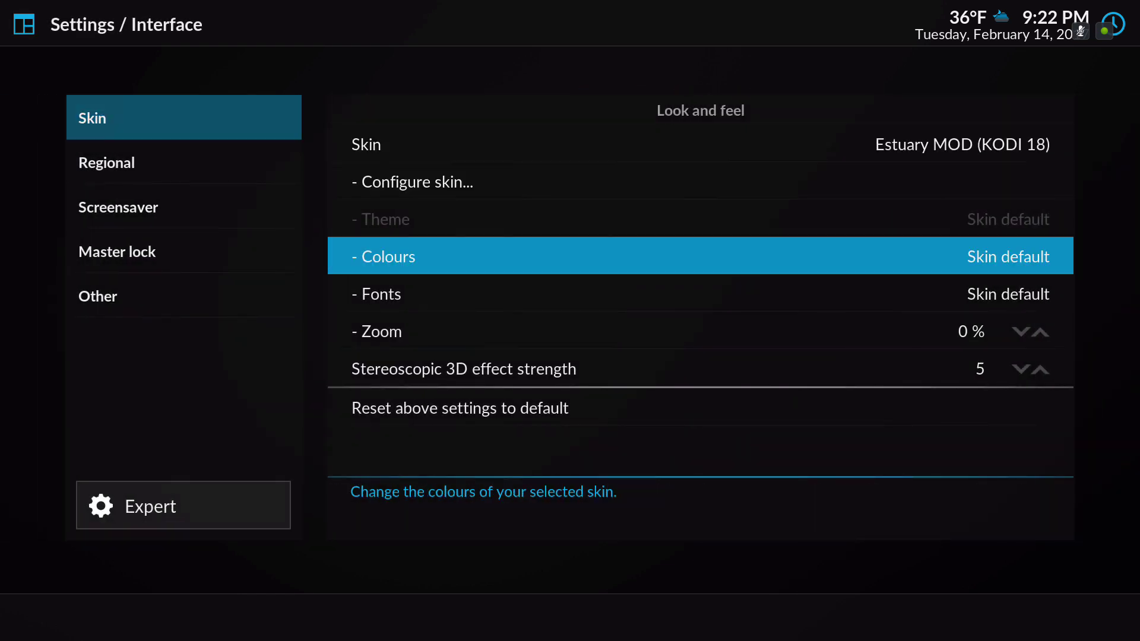
{"action": "key", "text": "Return"}
Look through the available skin colours from chartreuse to violet and keep Skin default
{"action": "key", "text": "Down"}
{"action": "key", "text": "Down"}
{"action": "key", "text": "Down"}
{"action": "key", "text": "Down"}
{"action": "key", "text": "Down"}
{"action": "key", "text": "Down"}
{"action": "key", "text": "Down"}
{"action": "key", "text": "Down"}
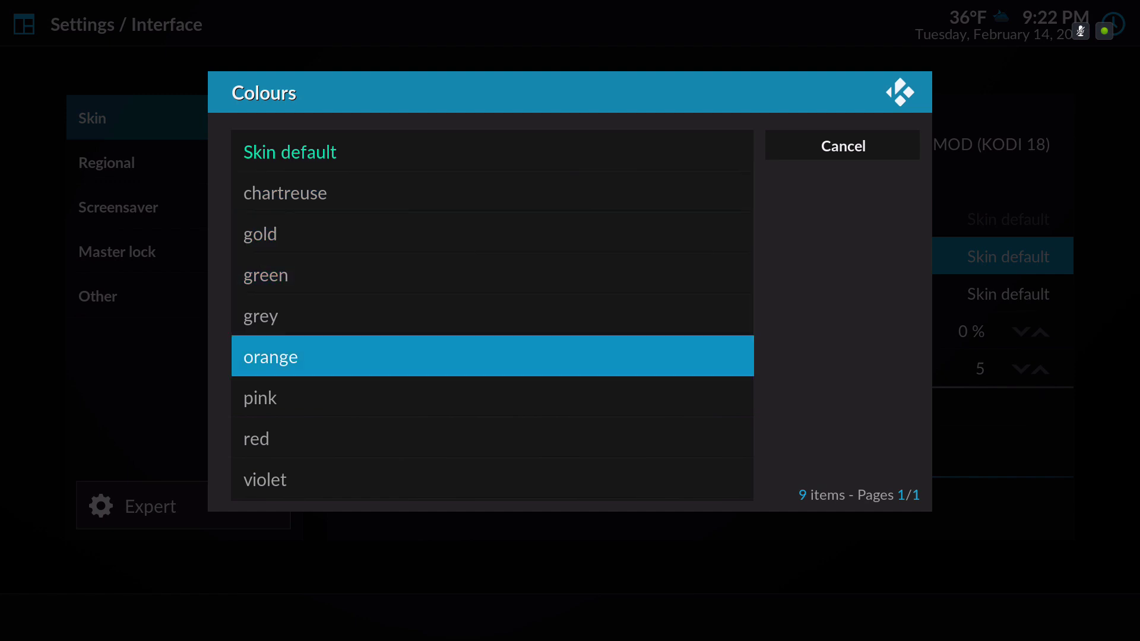
{"action": "key", "text": "Down"}
{"action": "key", "text": "Up"}
{"action": "key", "text": "Up"}
{"action": "key", "text": "Up"}
{"action": "key", "text": "Up"}
{"action": "key", "text": "Up"}
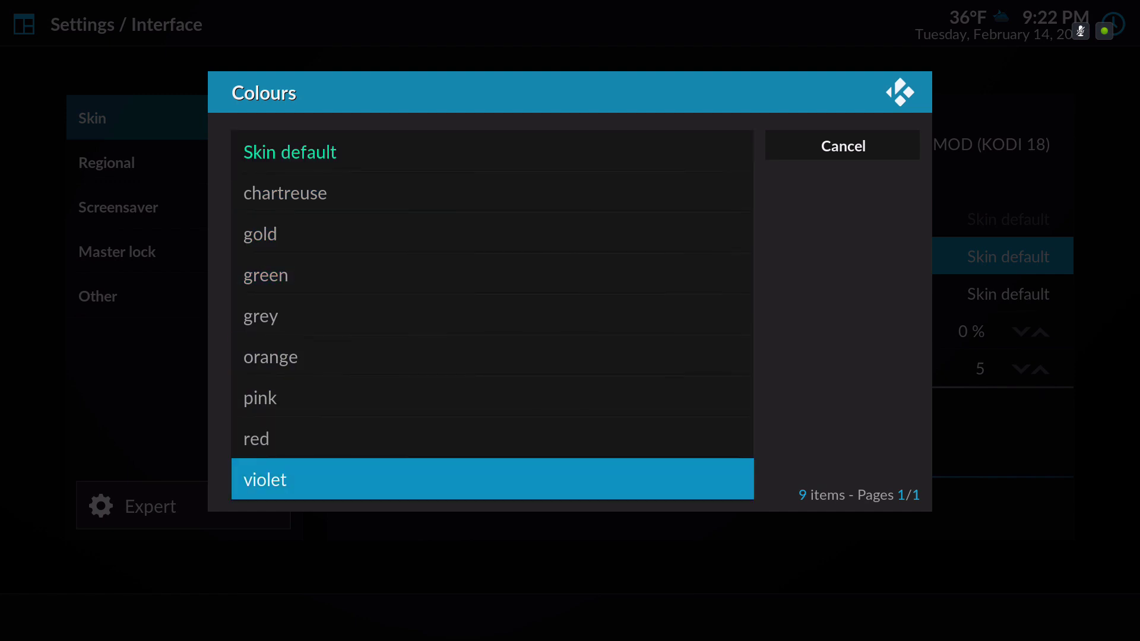
{"action": "key", "text": "Up"}
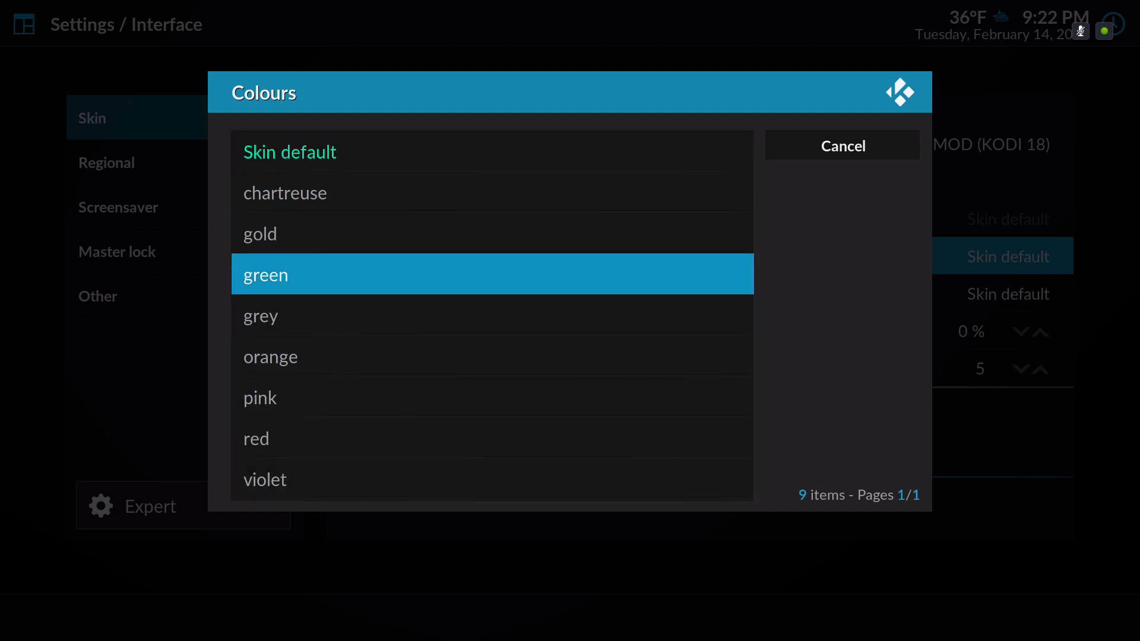
{"action": "key", "text": "Up"}
{"action": "key", "text": "Up"}
{"action": "key", "text": "Up"}
{"action": "key", "text": "Up"}
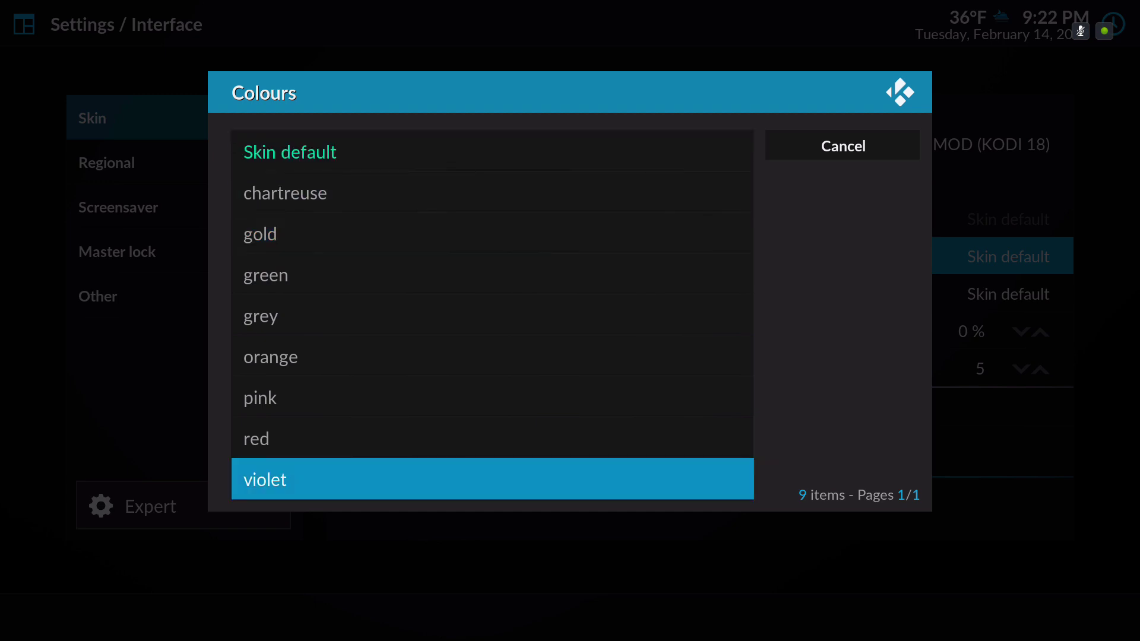
{"action": "key", "text": "Down"}
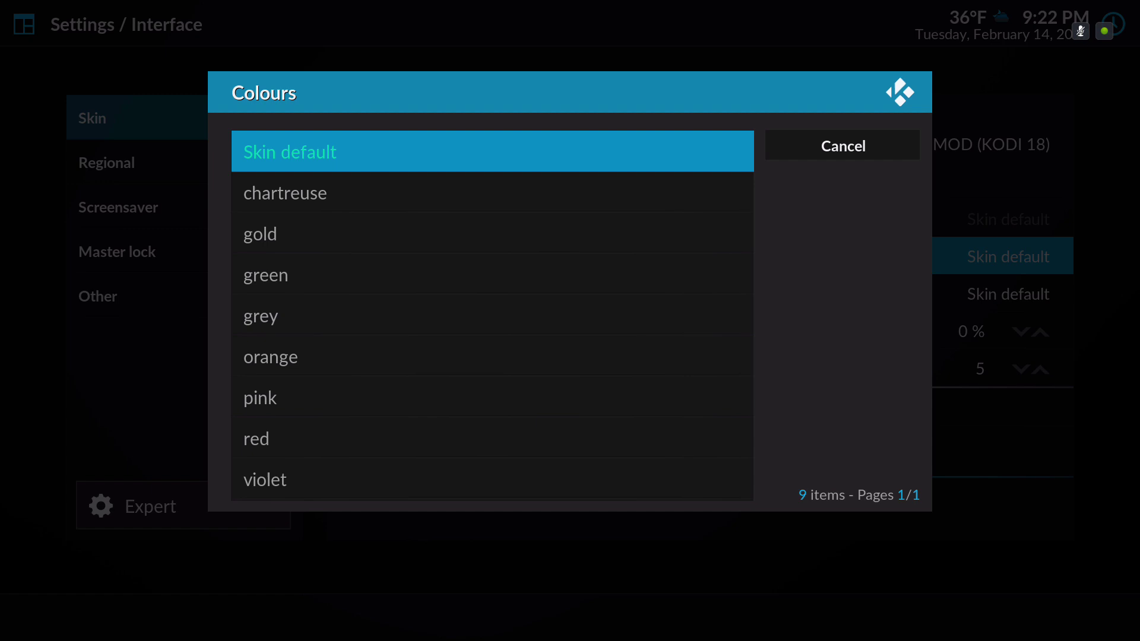
{"action": "key", "text": "Return"}
{"action": "key", "text": "Down"}
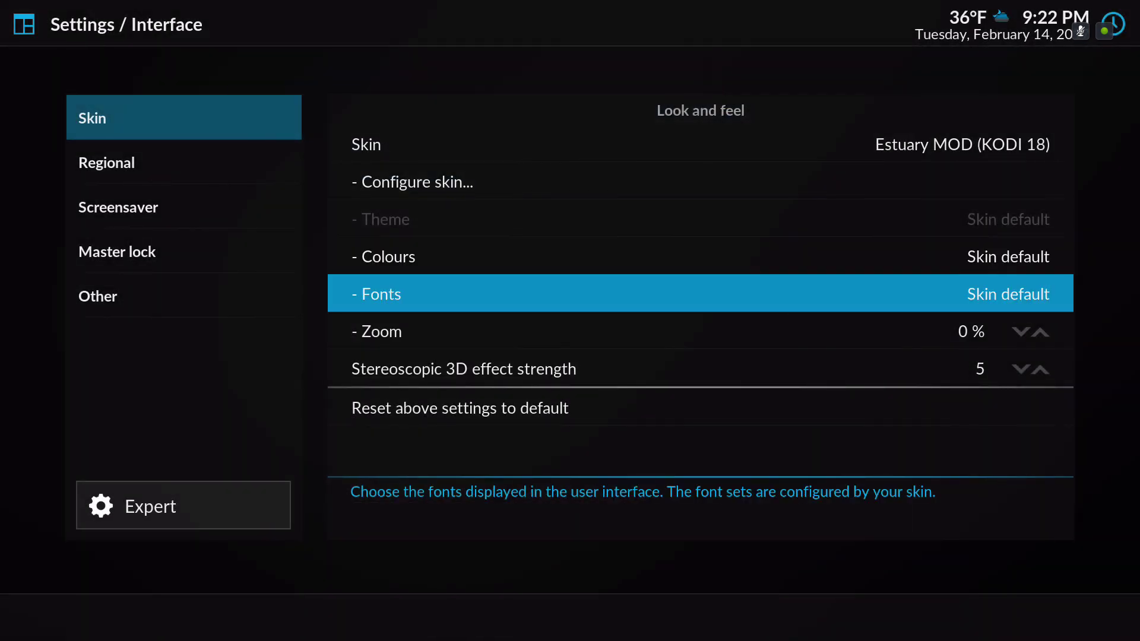
Return to the Home menu skin settings and examine the background options for the Search, Favourites, File browser, Settings and Power shortcuts
{"action": "key", "text": "Left"}
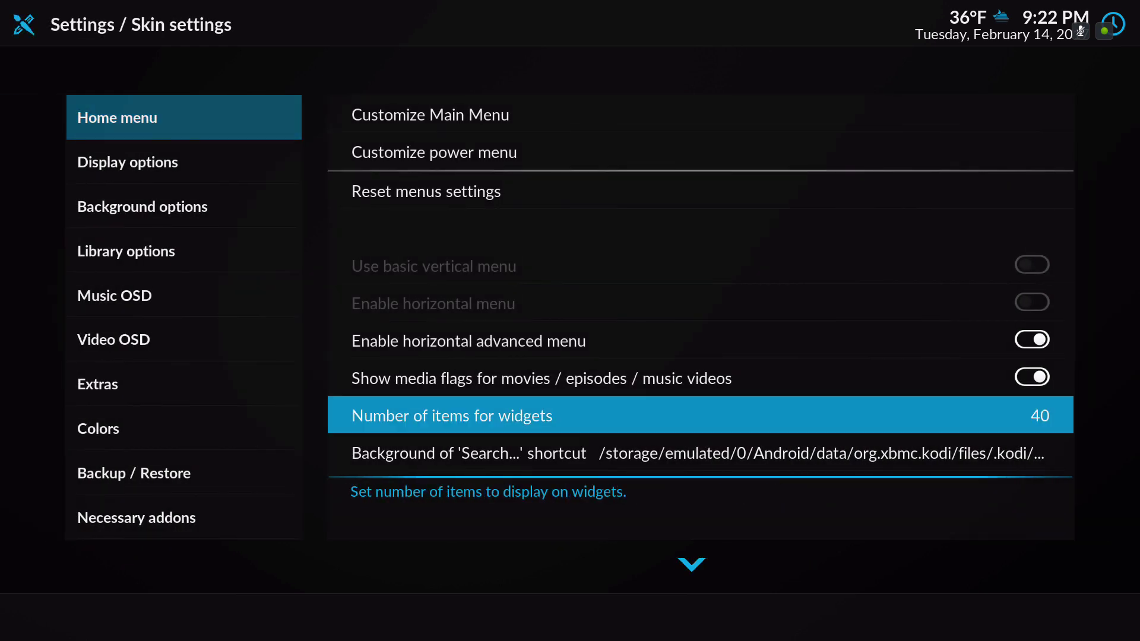
{"action": "key", "text": "Down"}
{"action": "key", "text": "Down"}
{"action": "key", "text": "Down"}
{"action": "key", "text": "Down"}
{"action": "key", "text": "Down"}
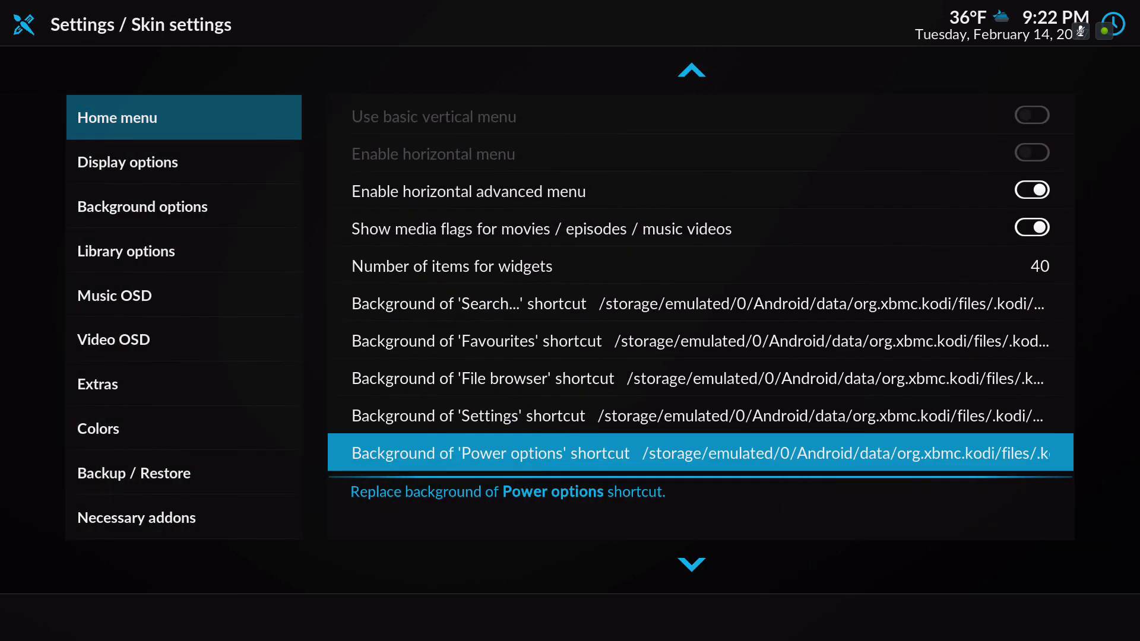
{"action": "key", "text": "Down"}
{"action": "key", "text": "Down"}
Examine the skin's Display options, including the zoom effect, notification popup, time and date, and weather info settings
{"action": "key", "text": "Left"}
{"action": "key", "text": "Down"}
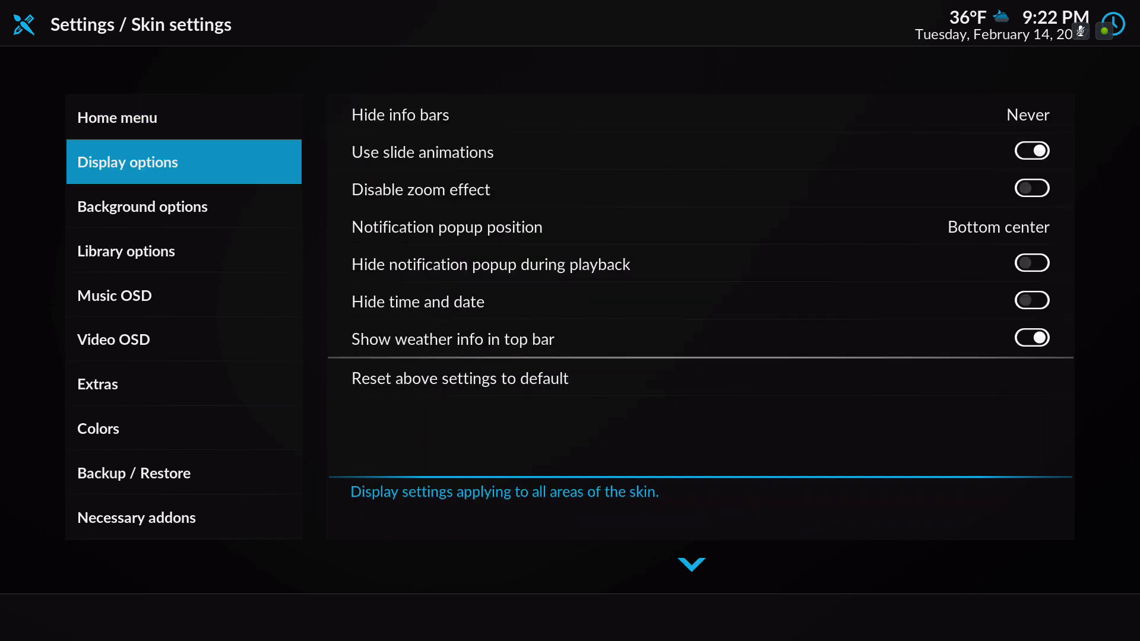
{"action": "key", "text": "Right"}
{"action": "key", "text": "Down"}
{"action": "key", "text": "Down"}
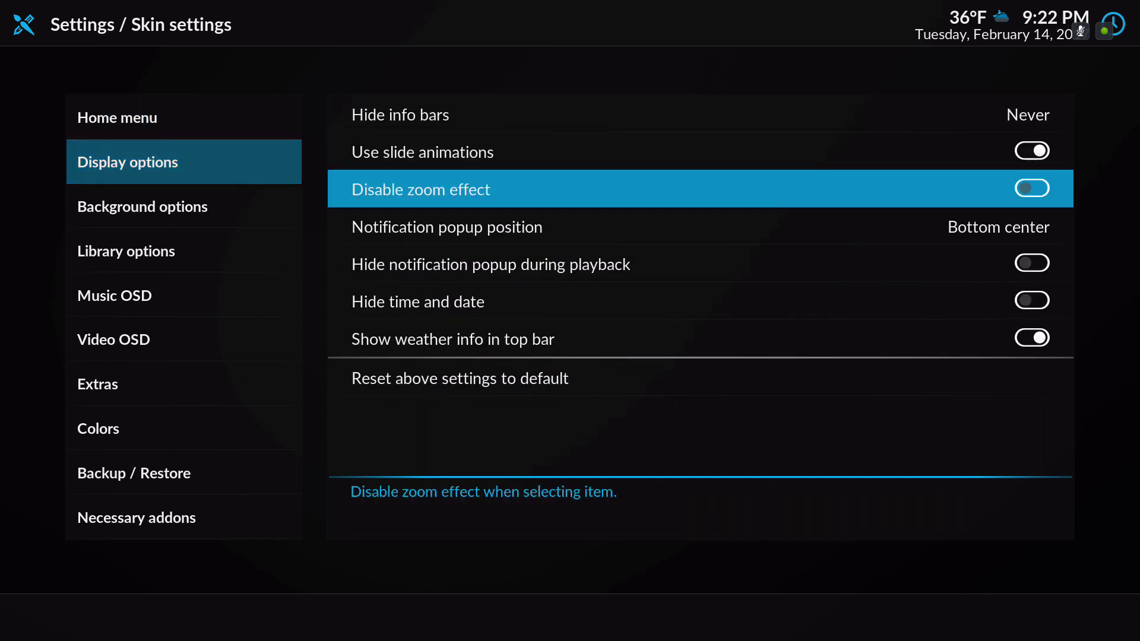
{"action": "key", "text": "Down"}
{"action": "key", "text": "Down"}
{"action": "key", "text": "Down"}
{"action": "key", "text": "Down"}
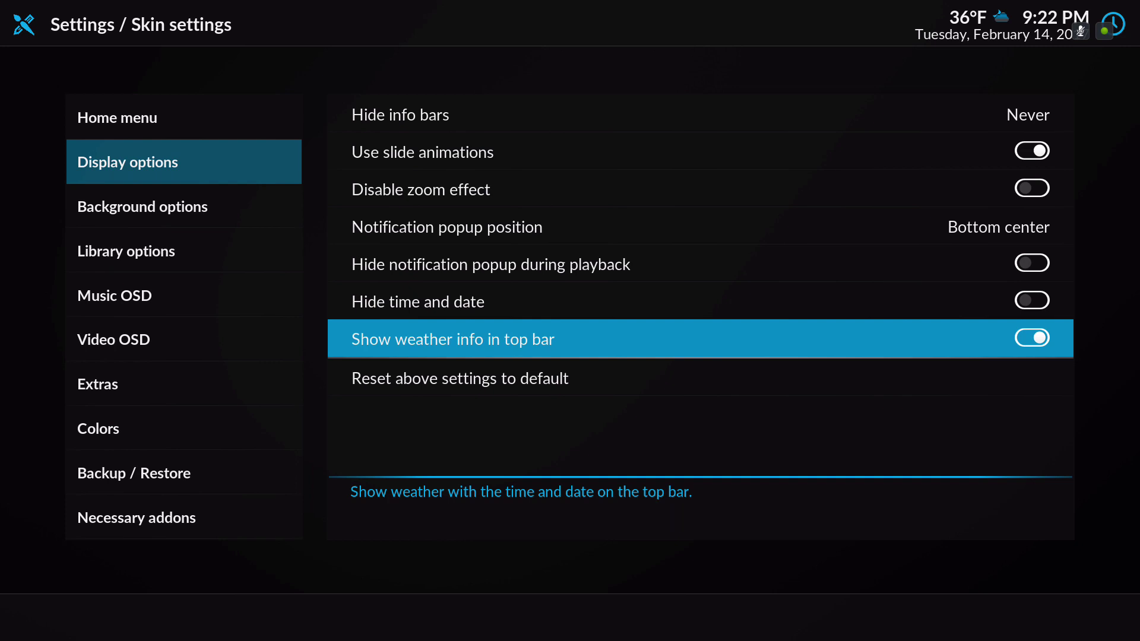
{"action": "key", "text": "Down"}
{"action": "key", "text": "Down"}
{"action": "key", "text": "Left"}
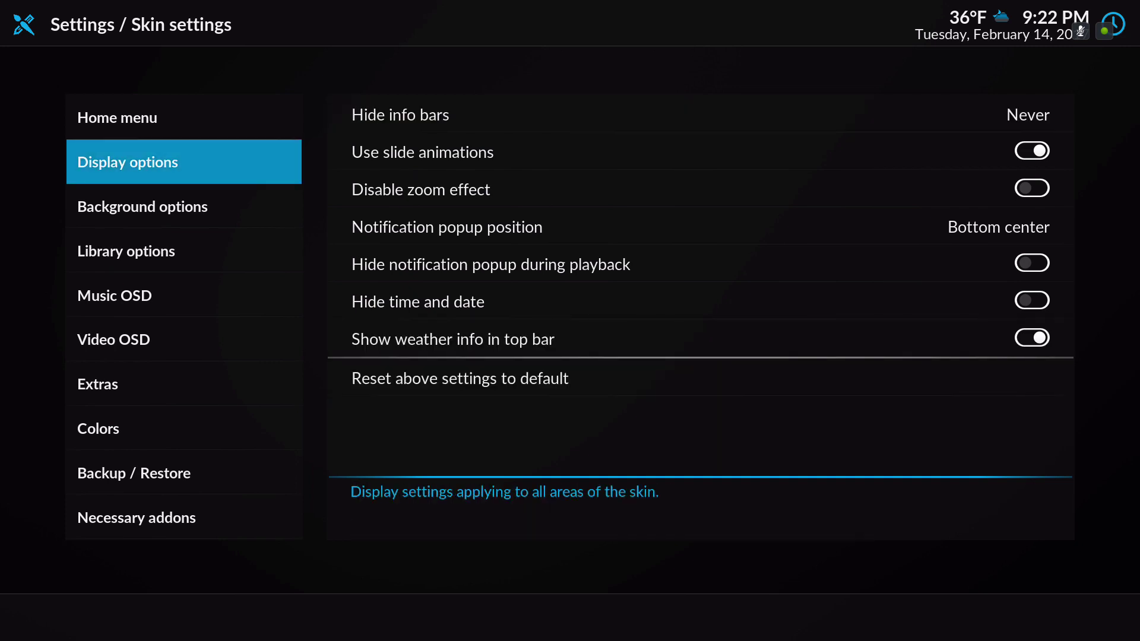
Examine the skin's Background options, from Extrafanarts and background video to background opacity
{"action": "key", "text": "Down"}
{"action": "key", "text": "Right"}
{"action": "key", "text": "Down"}
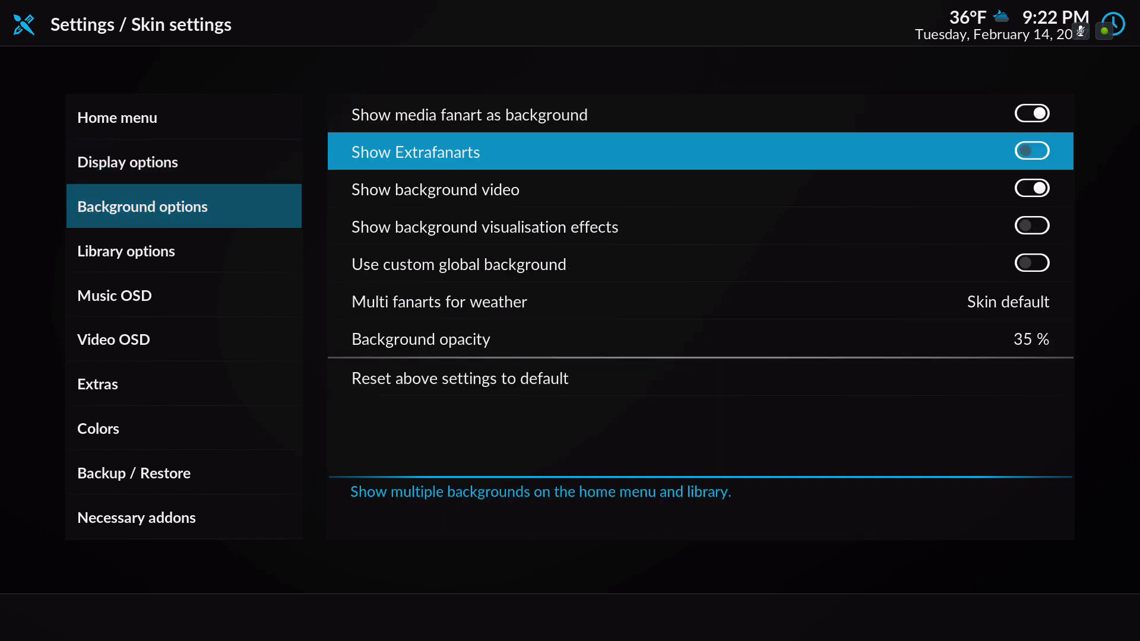
{"action": "key", "text": "Down"}
{"action": "key", "text": "Down"}
{"action": "key", "text": "Down"}
{"action": "key", "text": "Down"}
{"action": "key", "text": "Down"}
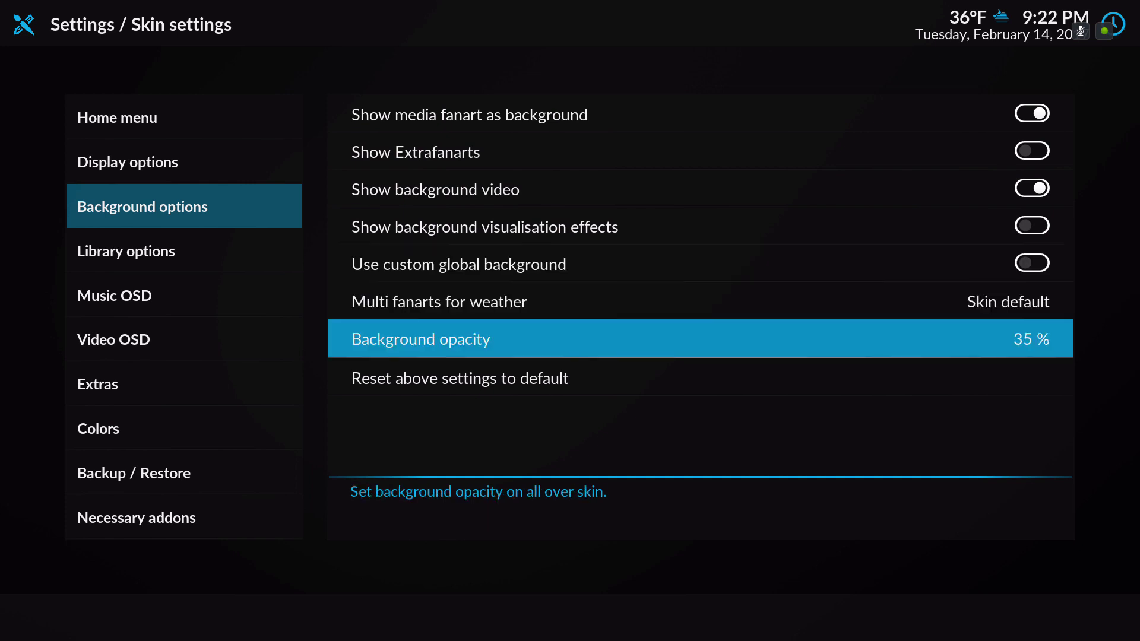
{"action": "key", "text": "Down"}
{"action": "key", "text": "Down"}
{"action": "key", "text": "Left"}
Examine the skin's Library options, from plot spoilers and media flags to animated posters, clearlogos and studio icons
{"action": "key", "text": "Down"}
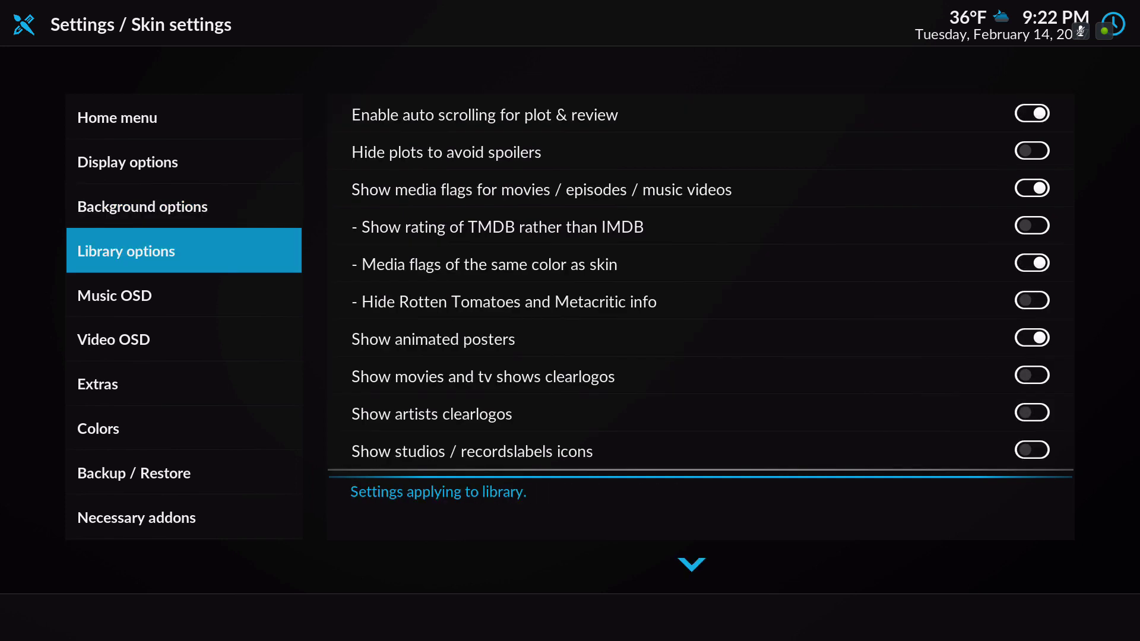
{"action": "key", "text": "Right"}
{"action": "key", "text": "Down"}
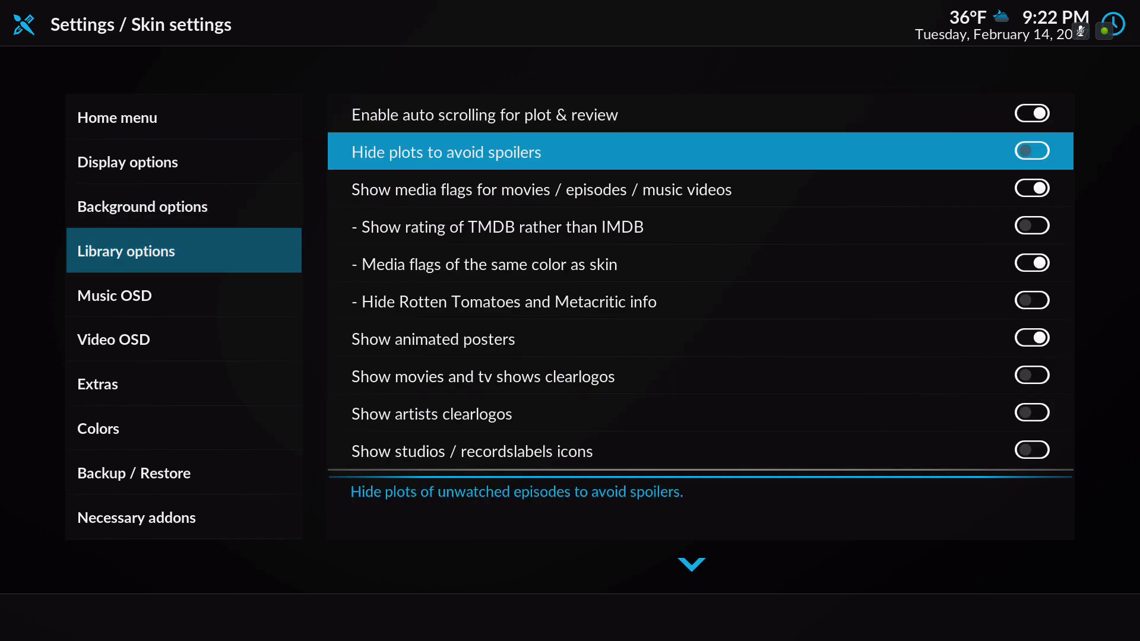
{"action": "key", "text": "Down"}
{"action": "key", "text": "Down"}
{"action": "key", "text": "Down"}
{"action": "key", "text": "Down"}
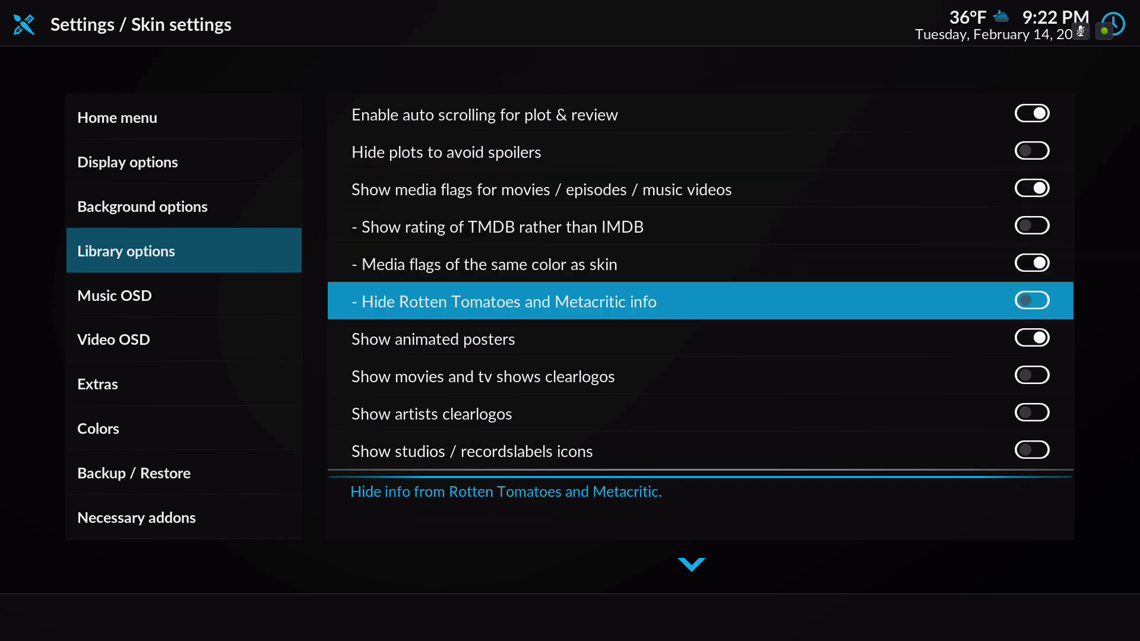
{"action": "key", "text": "Down"}
{"action": "key", "text": "Down"}
{"action": "key", "text": "Down"}
{"action": "key", "text": "Down"}
{"action": "key", "text": "Down"}
{"action": "key", "text": "Down"}
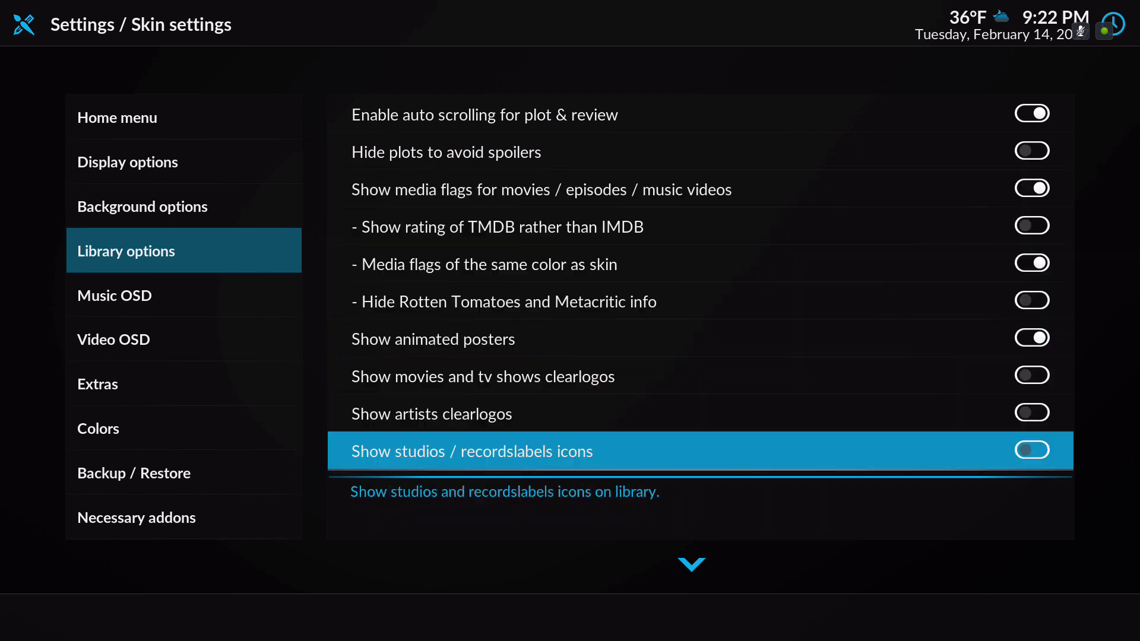
Examine the skin's Music OSD and Video OSD settings
{"action": "key", "text": "Left"}
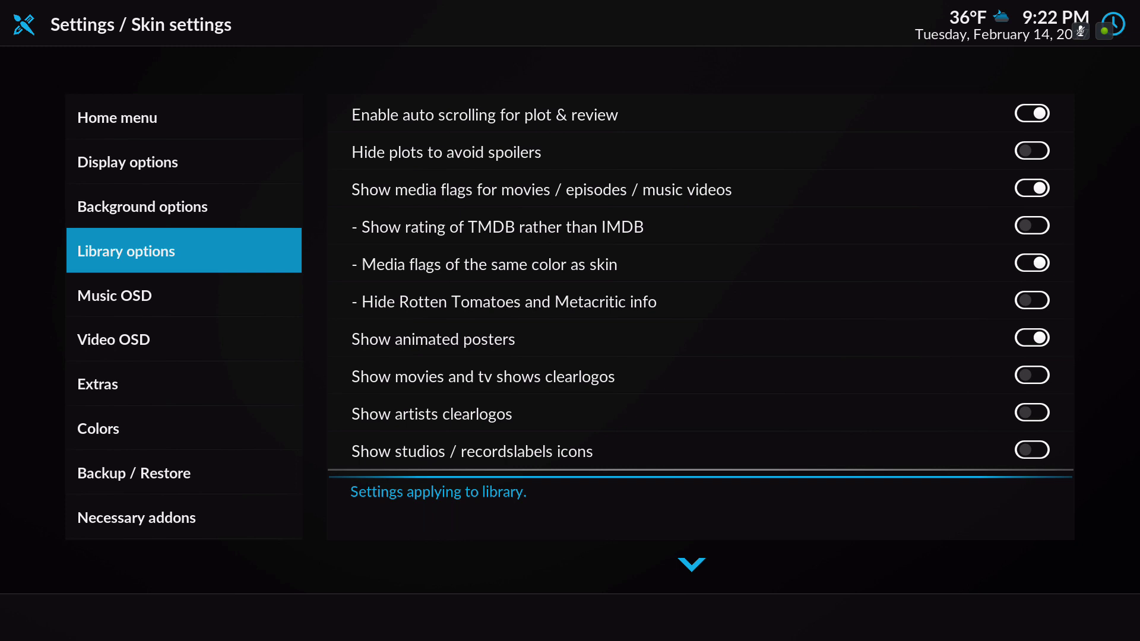
{"action": "key", "text": "Down"}
{"action": "key", "text": "Down"}
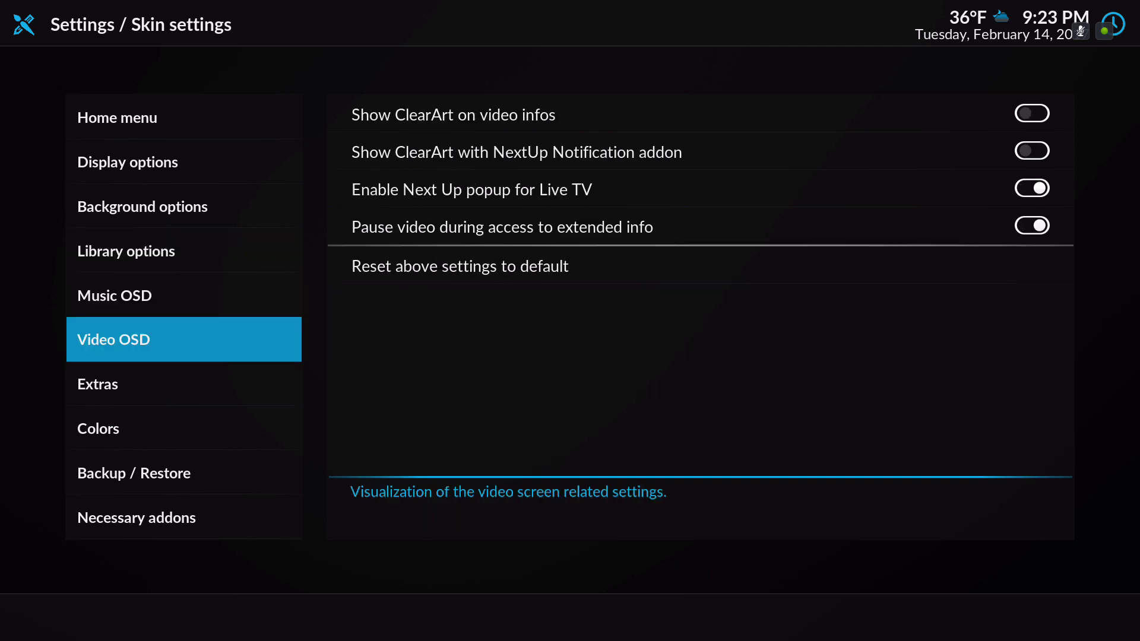
Examine the skin's Extras options, including the splash screen, weather icons and custom busy spinner
{"action": "key", "text": "Down"}
{"action": "key", "text": "Right"}
{"action": "key", "text": "Down"}
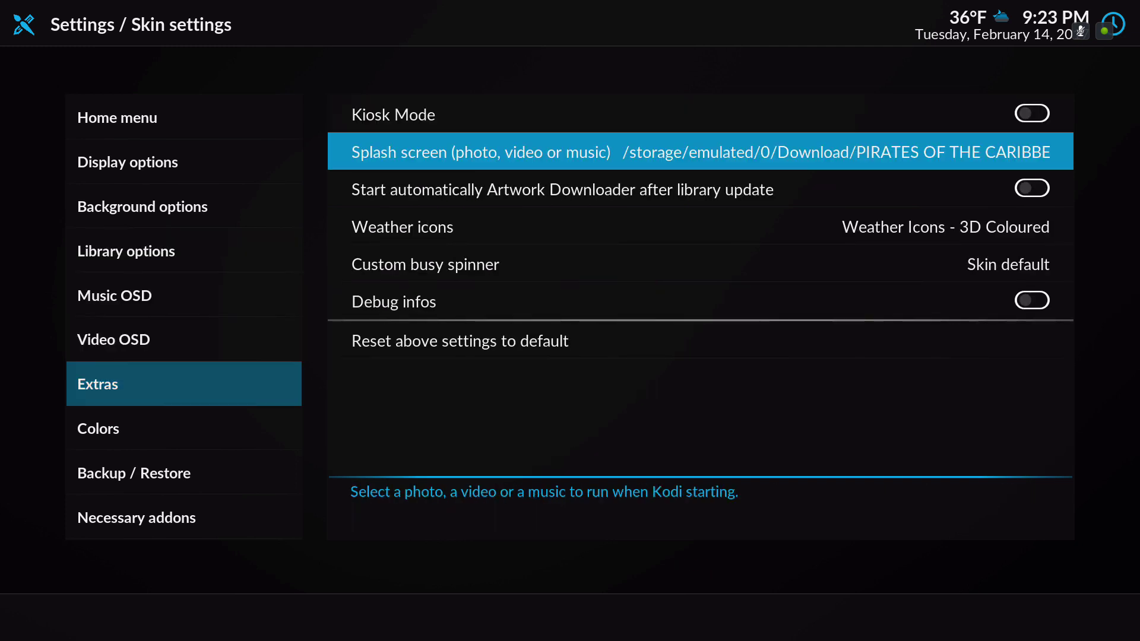
{"action": "key", "text": "Down"}
{"action": "key", "text": "Up"}
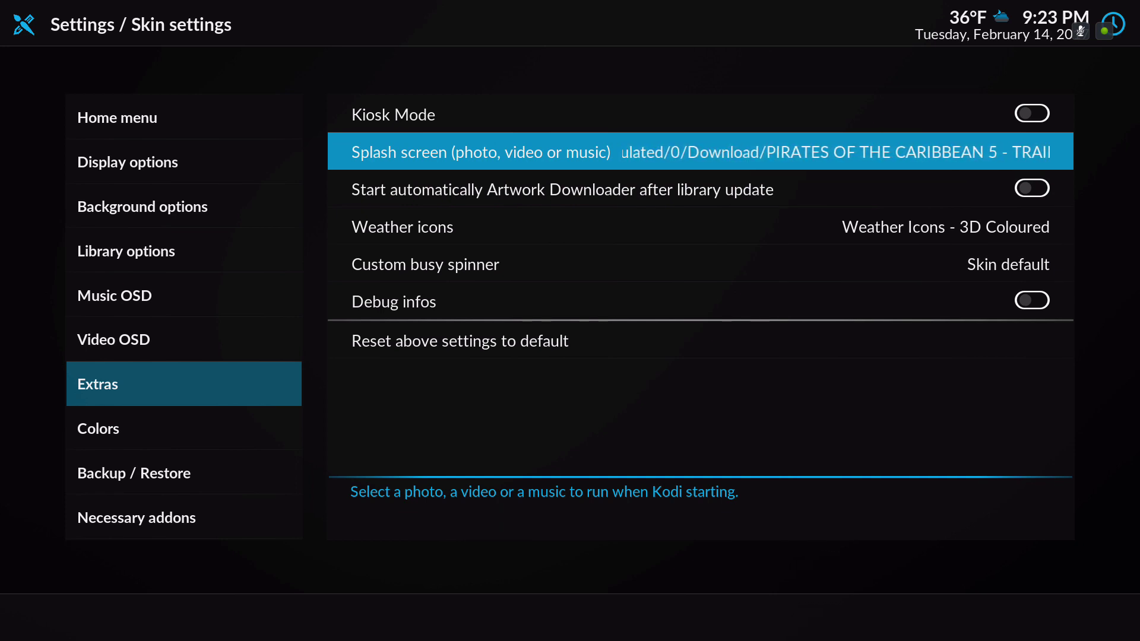
{"action": "key", "text": "Down"}
{"action": "key", "text": "Down"}
{"action": "key", "text": "Down"}
{"action": "key", "text": "Down"}
Examine the skin's Colors, Backup / Restore and Necessary addons sections
{"action": "key", "text": "Left"}
{"action": "key", "text": "Down"}
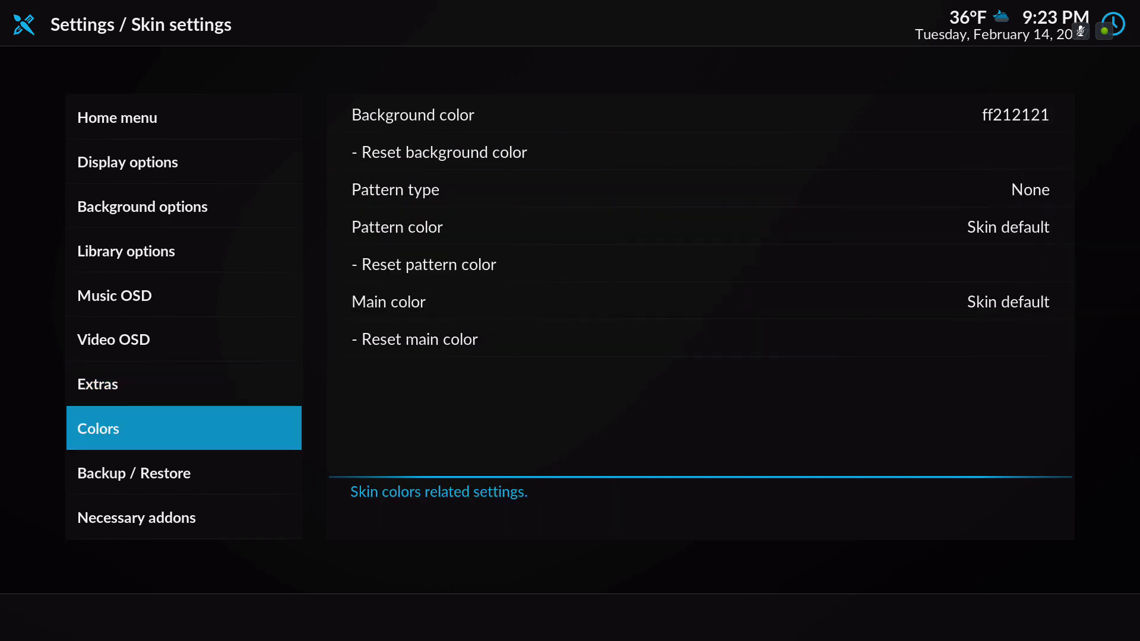
{"action": "key", "text": "Down"}
{"action": "key", "text": "Up"}
{"action": "key", "text": "Down"}
{"action": "key", "text": "Down"}
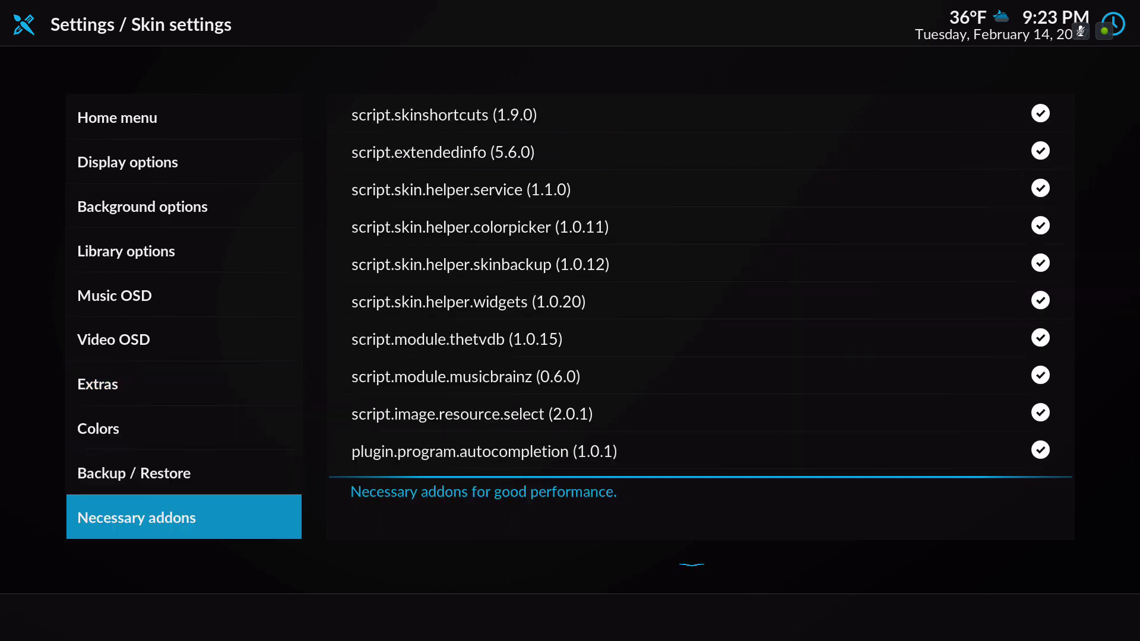
{"action": "key", "text": "Down"}
{"action": "key", "text": "Up"}
Return to the home screen and restart Kodi through the power options
{"action": "key", "text": "Escape"}
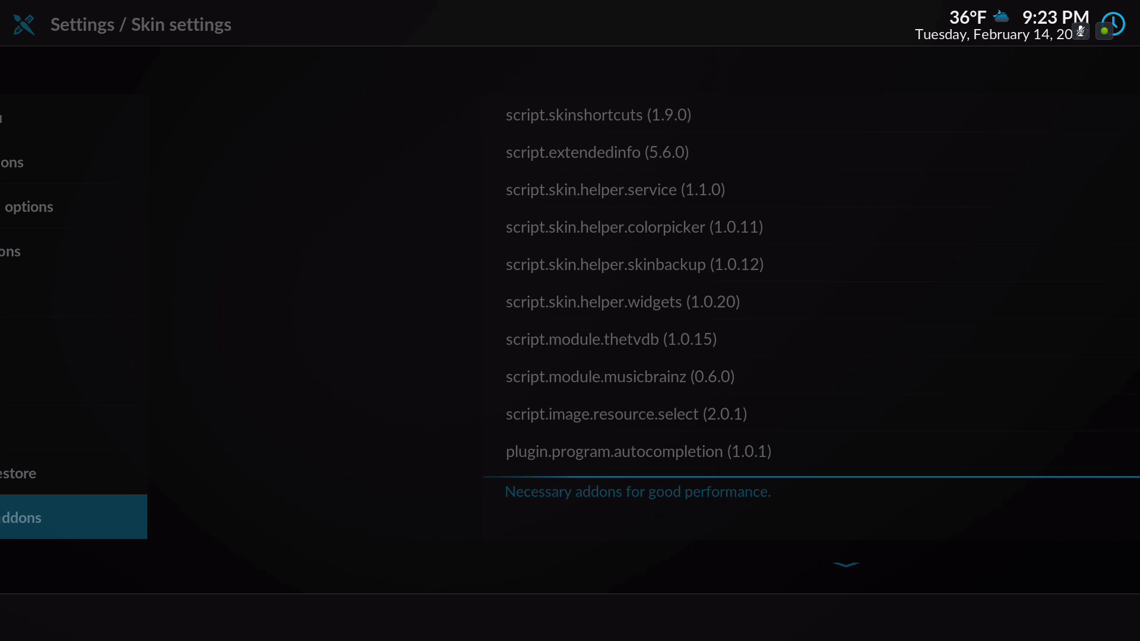
{"action": "key", "text": "Escape"}
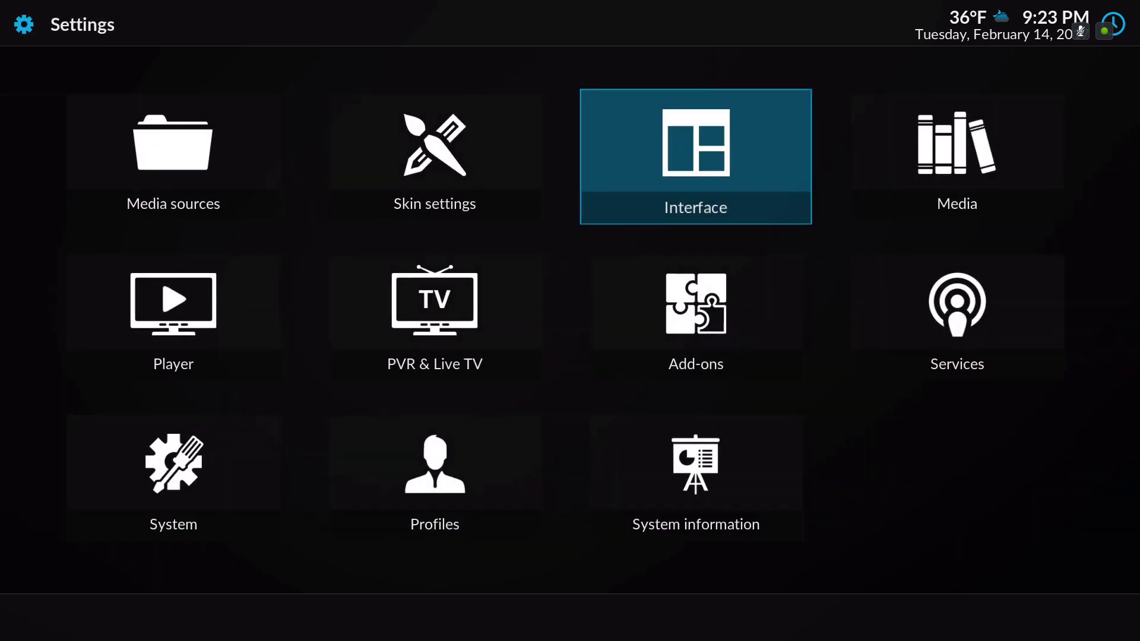
{"action": "key", "text": "Escape"}
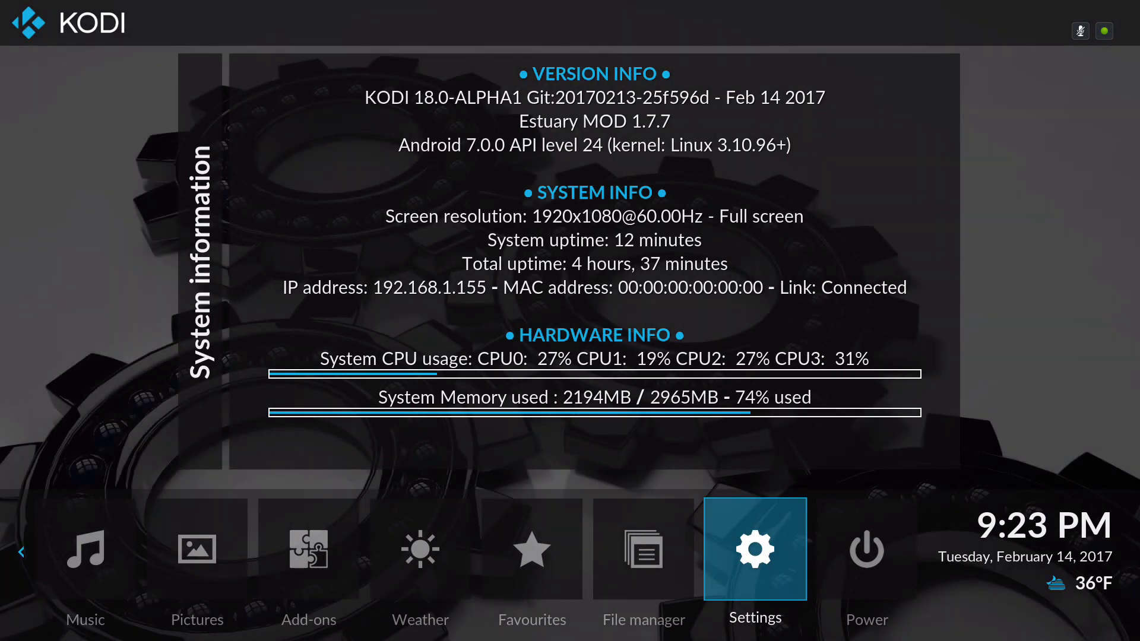
{"action": "key", "text": "Right"}
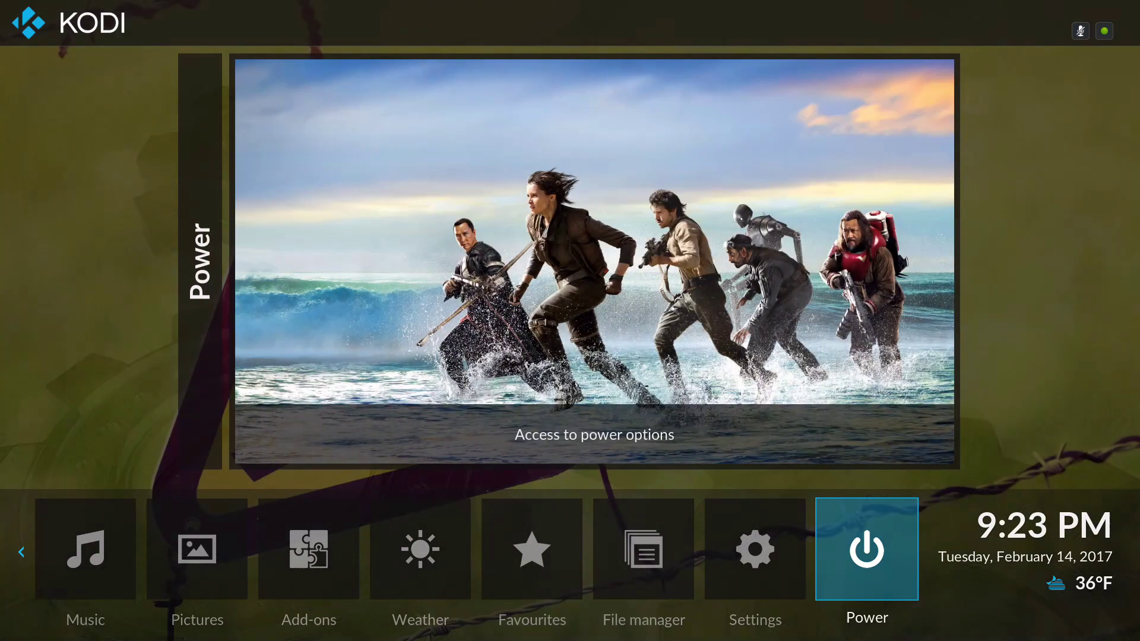
{"action": "key", "text": "Return"}
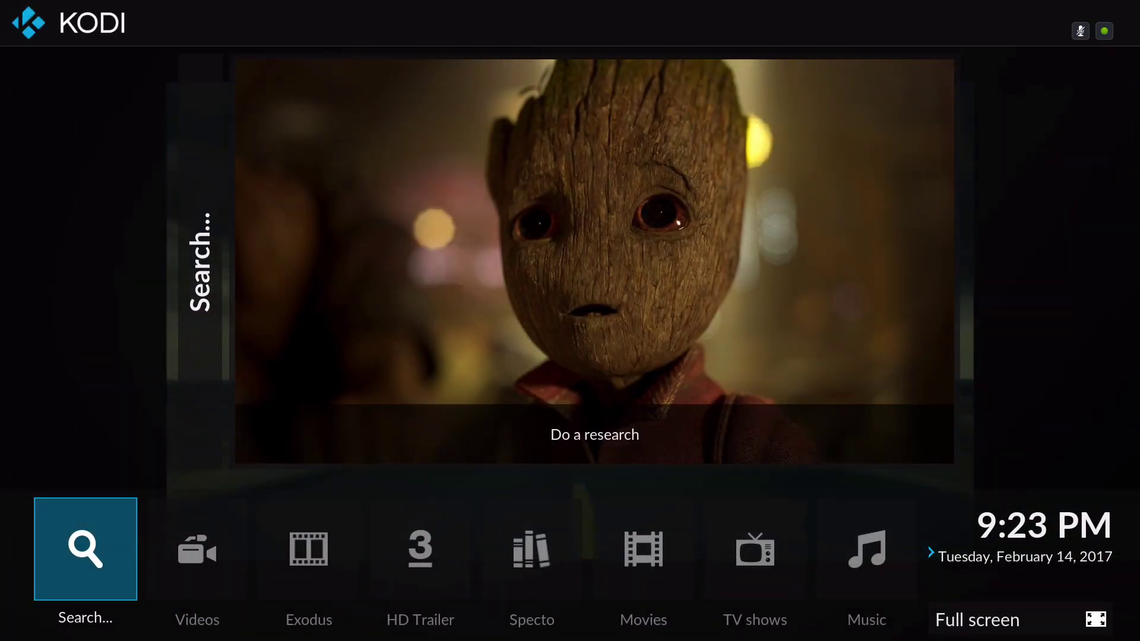
Browse the home menu from Search to Add-ons, viewing the HD Trailer, Movies and TV shows widgets over the playing video
{"action": "key", "text": "Right"}
{"action": "key", "text": "Right"}
{"action": "key", "text": "Right"}
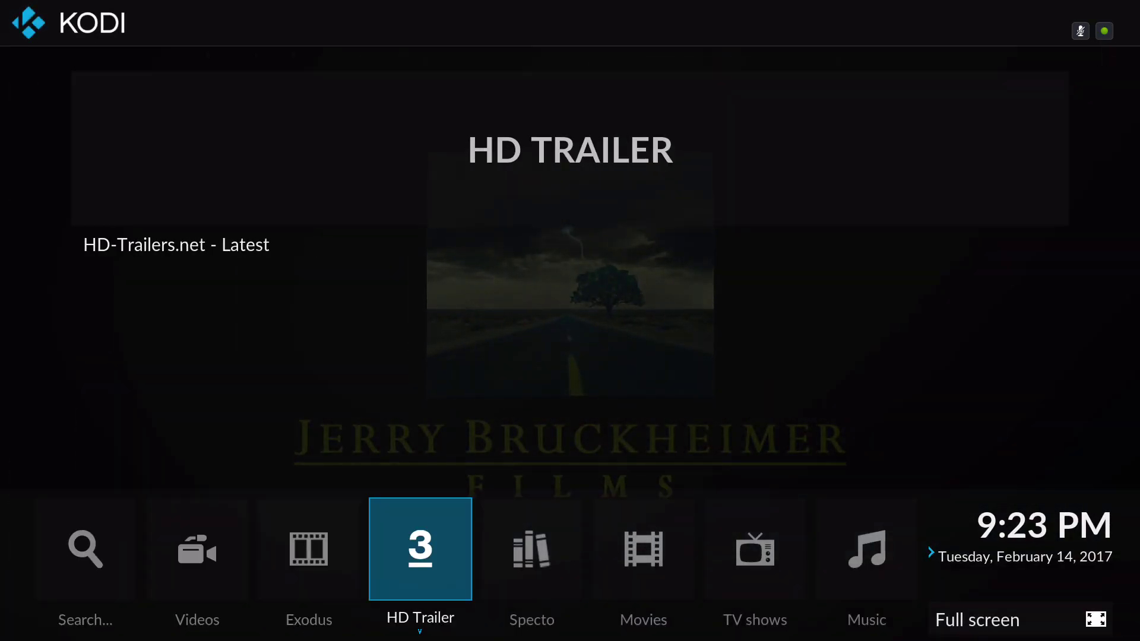
{"action": "key", "text": "Right"}
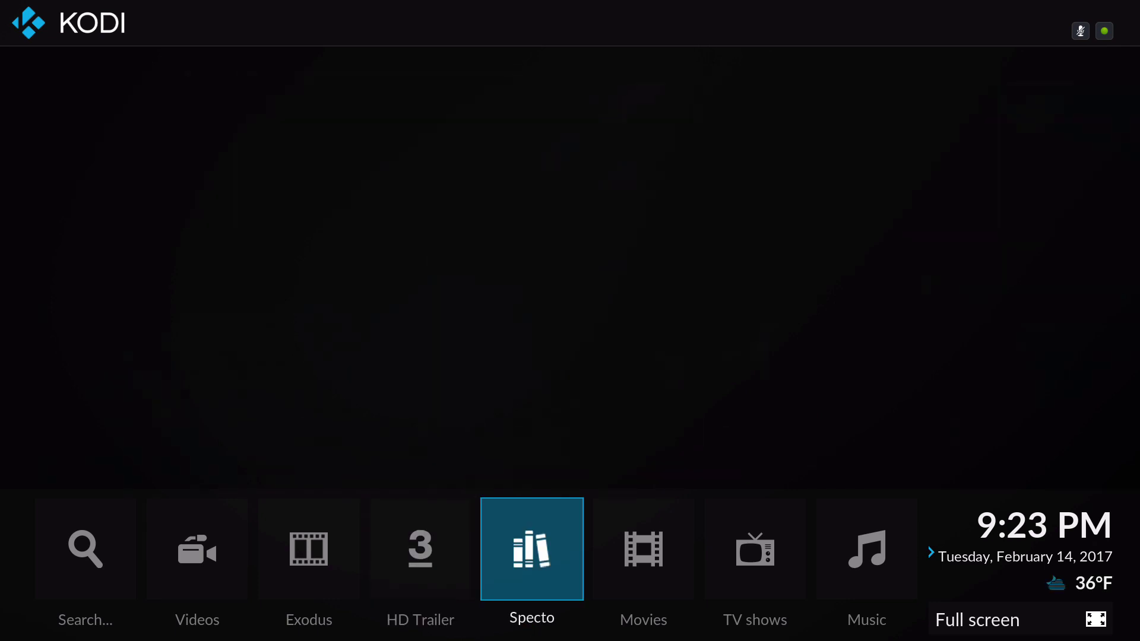
{"action": "key", "text": "Right"}
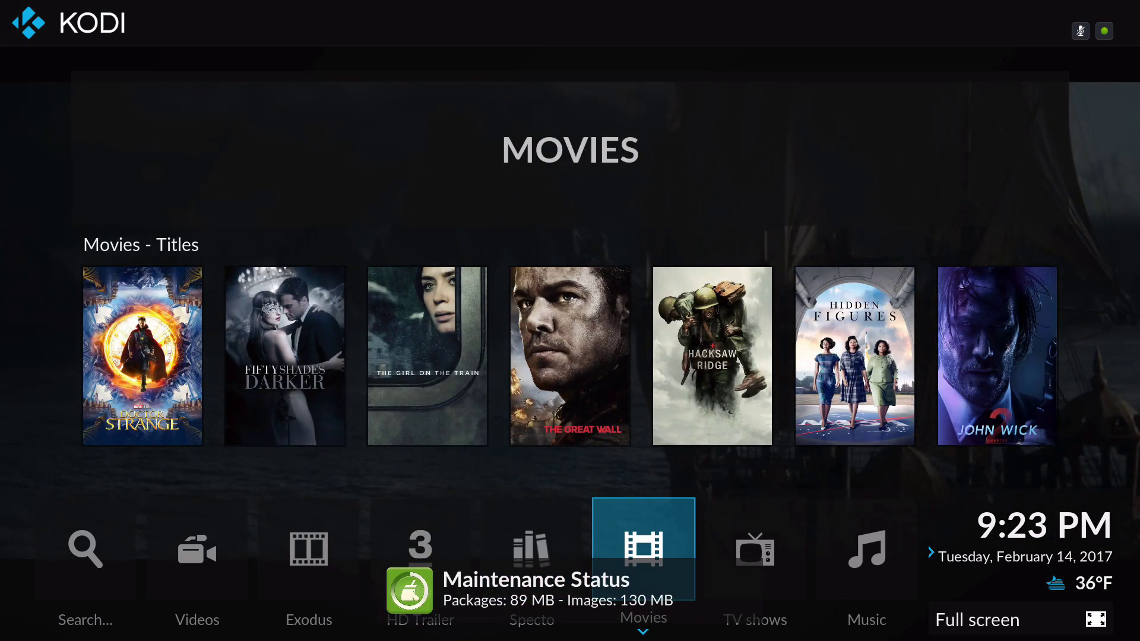
{"action": "key", "text": "Right"}
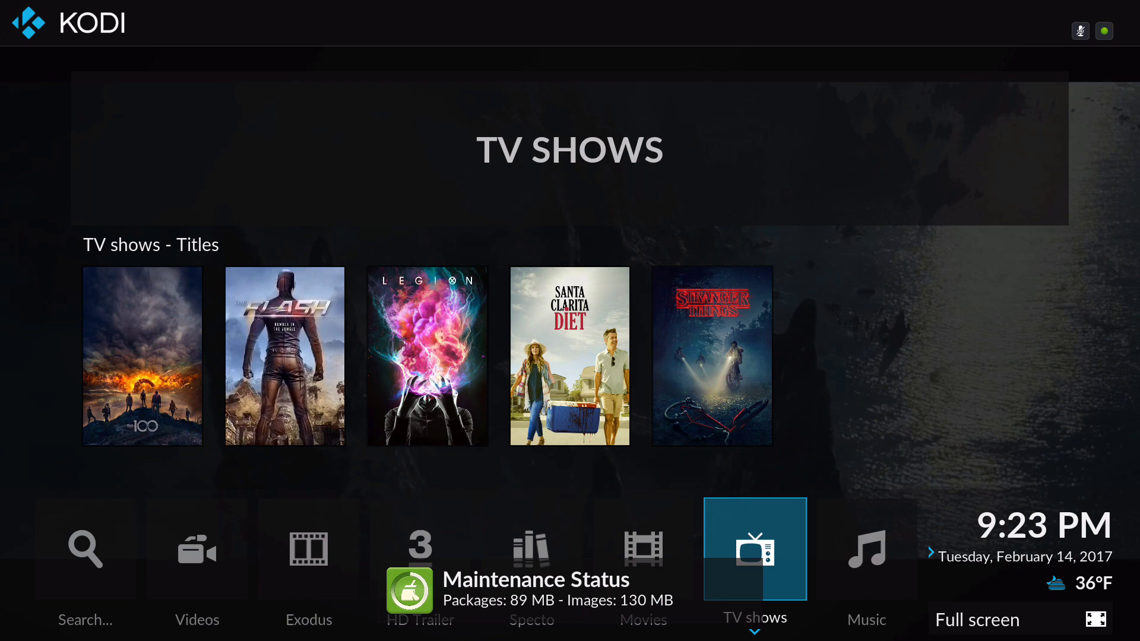
{"action": "key", "text": "Right"}
{"action": "key", "text": "Right"}
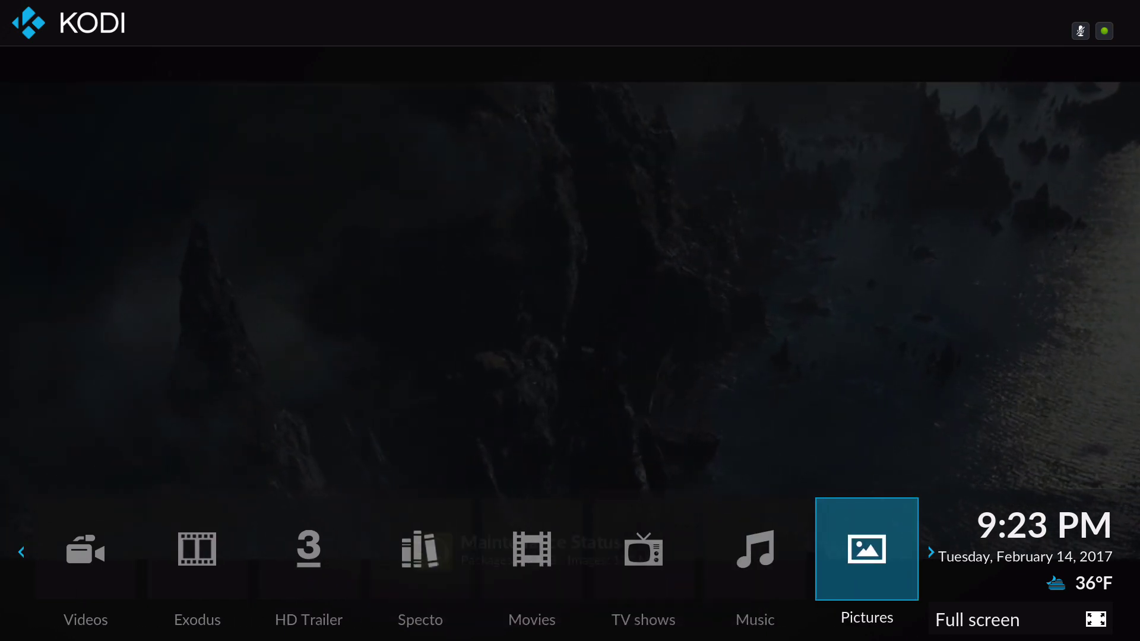
{"action": "key", "text": "Right"}
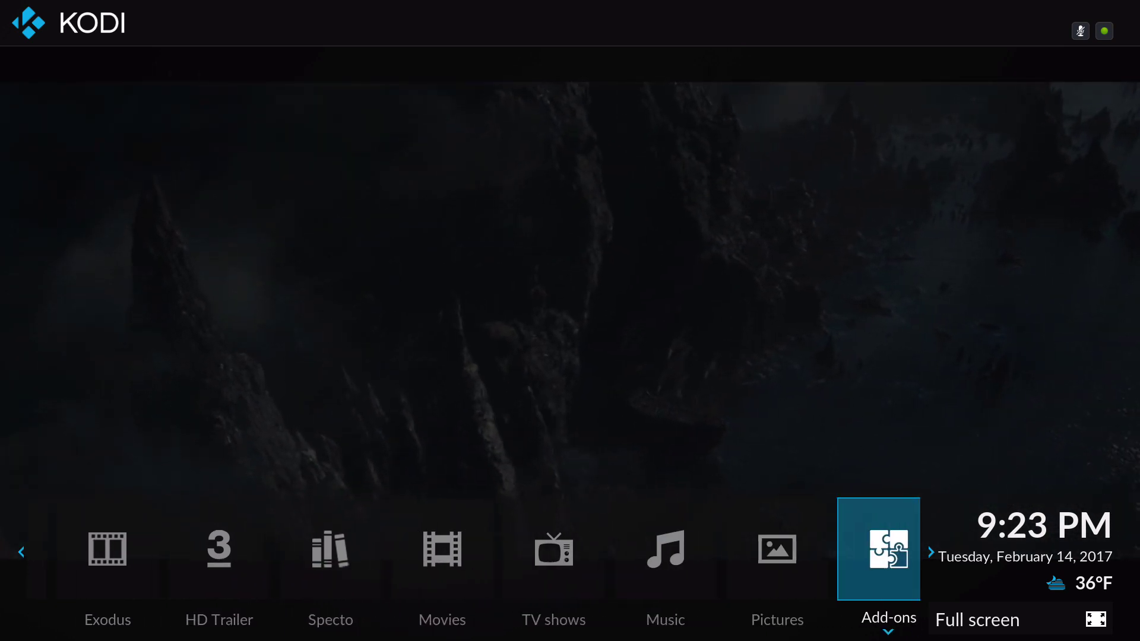
Go back to Specto on the home menu and open its Movies category
{"action": "key", "text": "Left"}
{"action": "key", "text": "Left"}
{"action": "key", "text": "Left"}
{"action": "key", "text": "Left"}
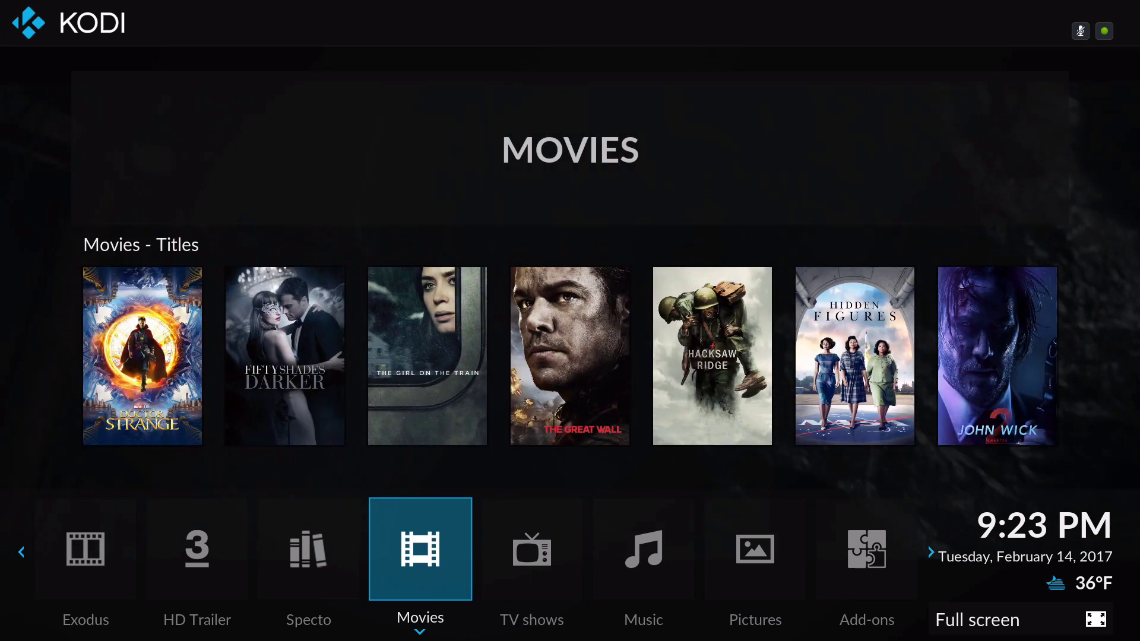
{"action": "key", "text": "Left"}
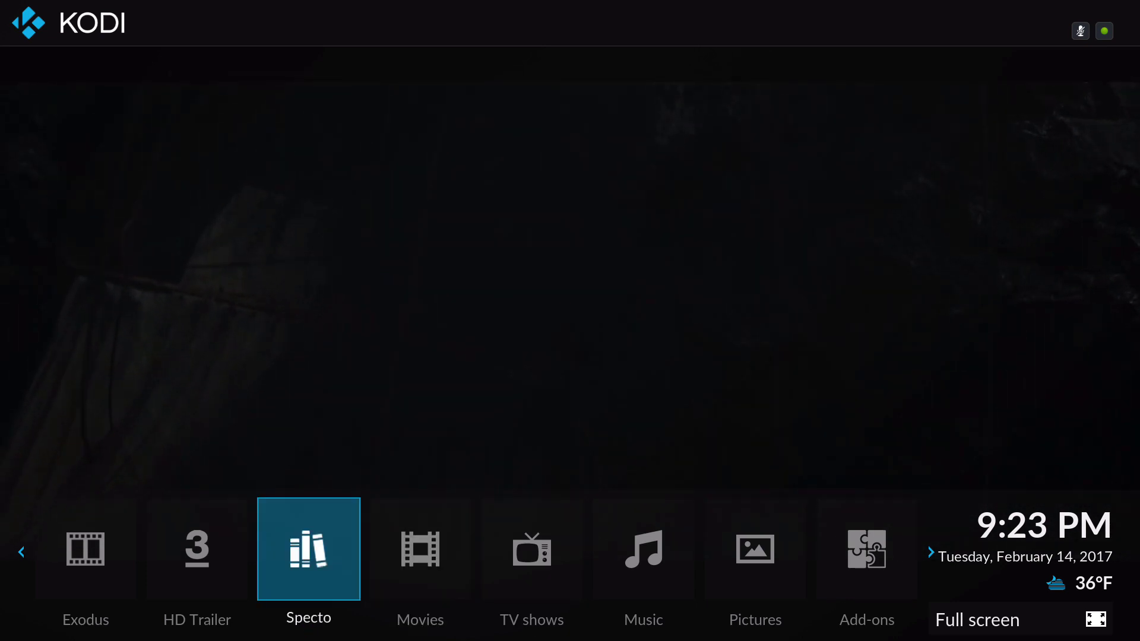
{"action": "key", "text": "Return"}
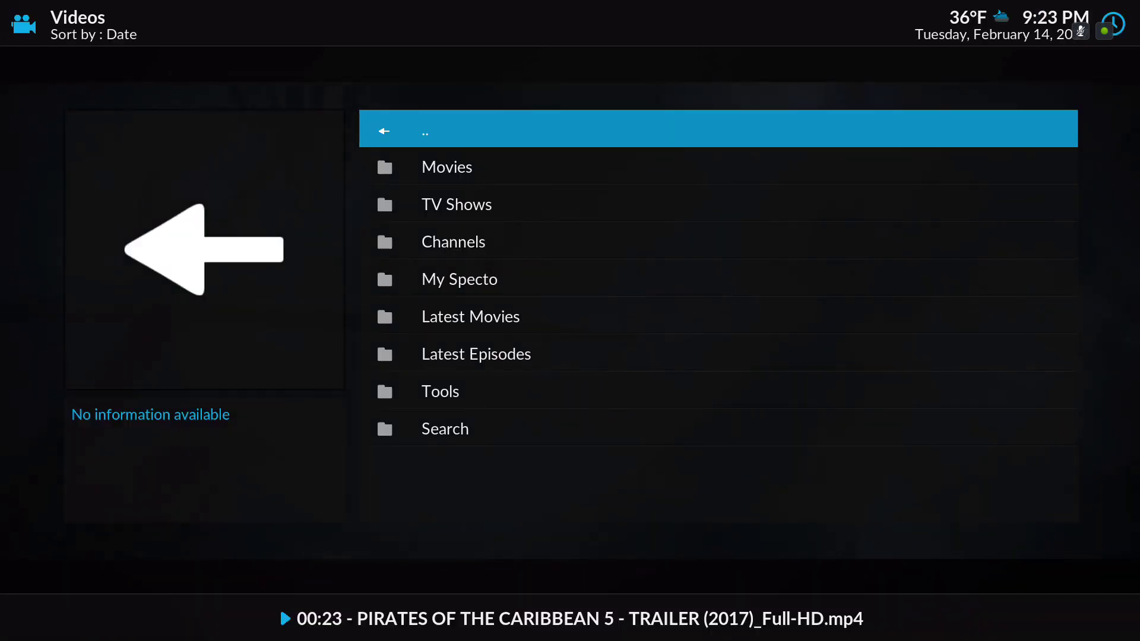
{"action": "key", "text": "Down"}
{"action": "key", "text": "Return"}
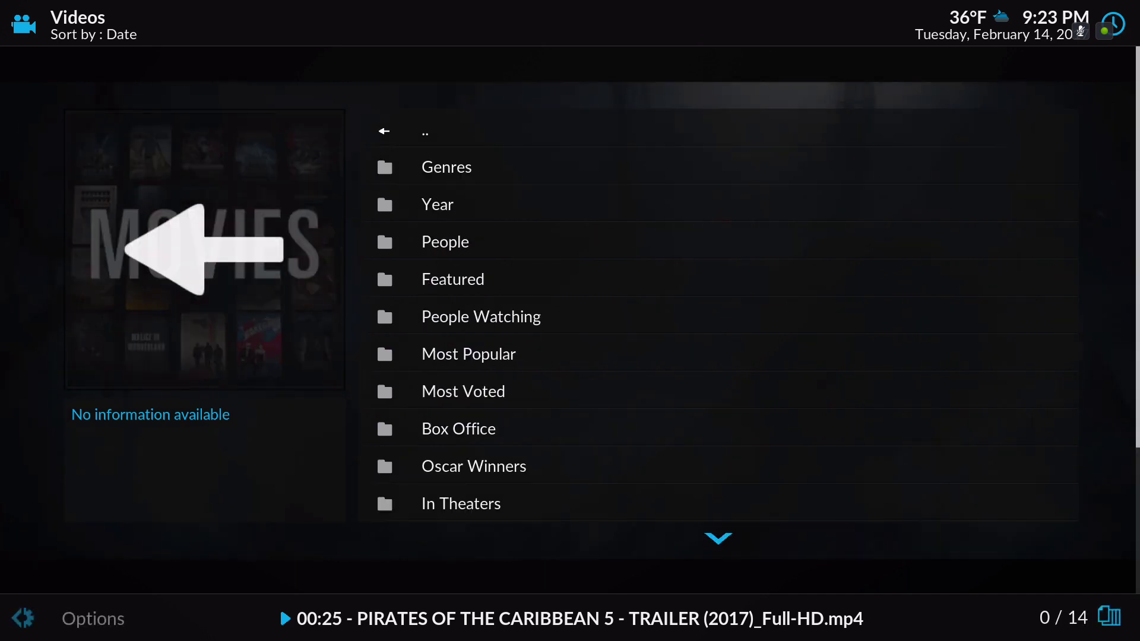
Open Specto's Most Popular movies and view the artwork and details of Arrival (2016) and Hacksaw Ridge (2016)
{"action": "key", "text": "Down"}
{"action": "key", "text": "Down"}
{"action": "key", "text": "Down"}
{"action": "key", "text": "Down"}
{"action": "key", "text": "Down"}
{"action": "key", "text": "Down"}
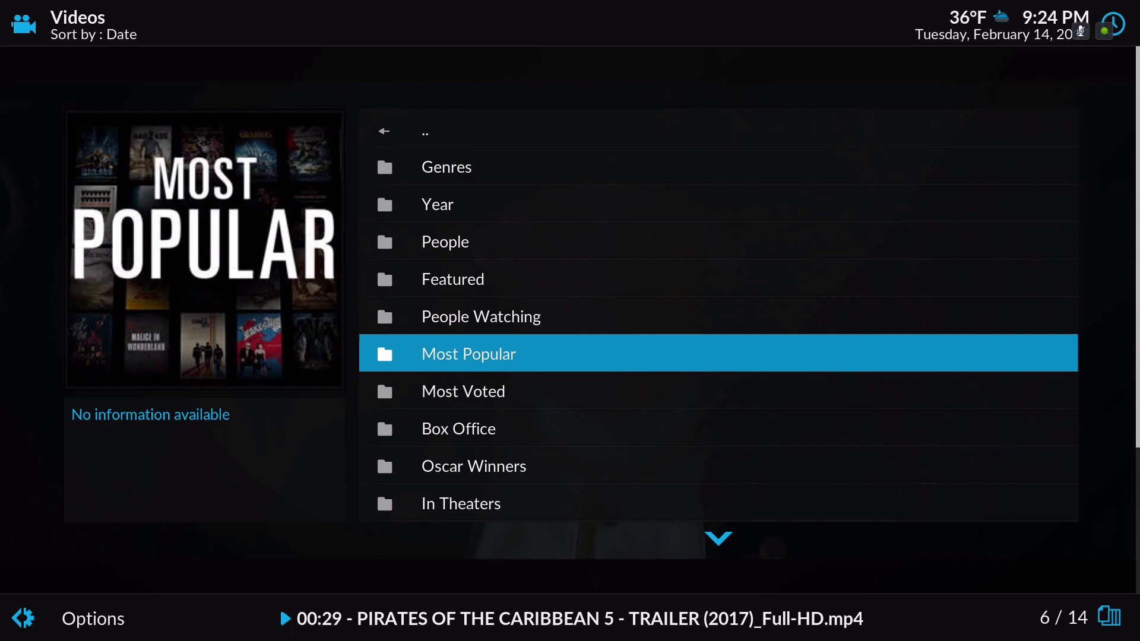
{"action": "key", "text": "Return"}
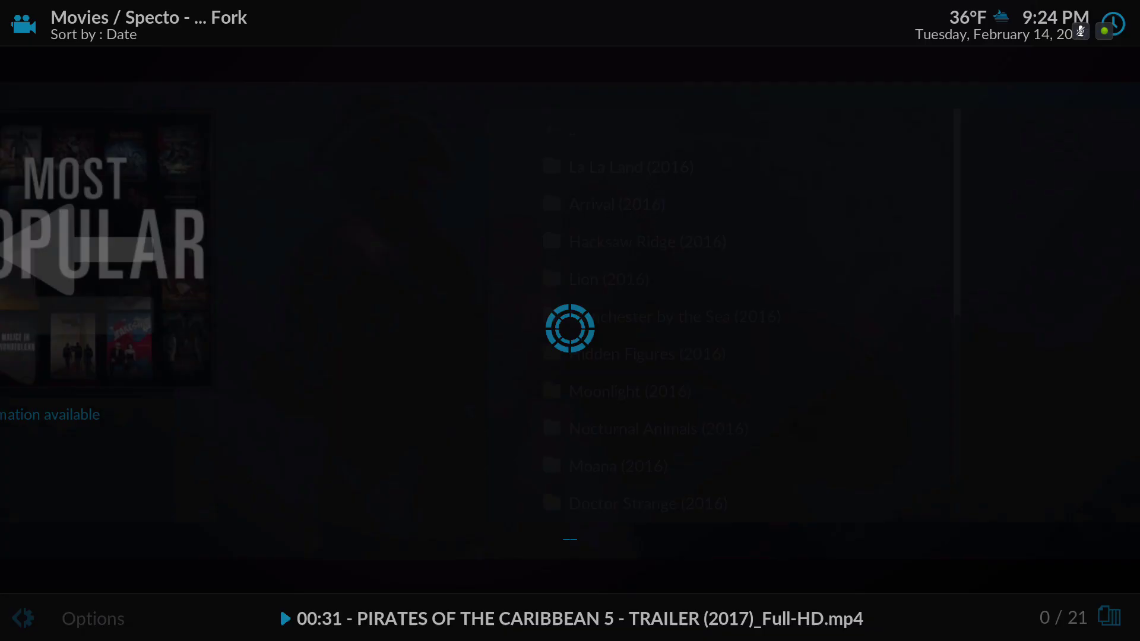
{"action": "key", "text": "Down"}
{"action": "key", "text": "Down"}
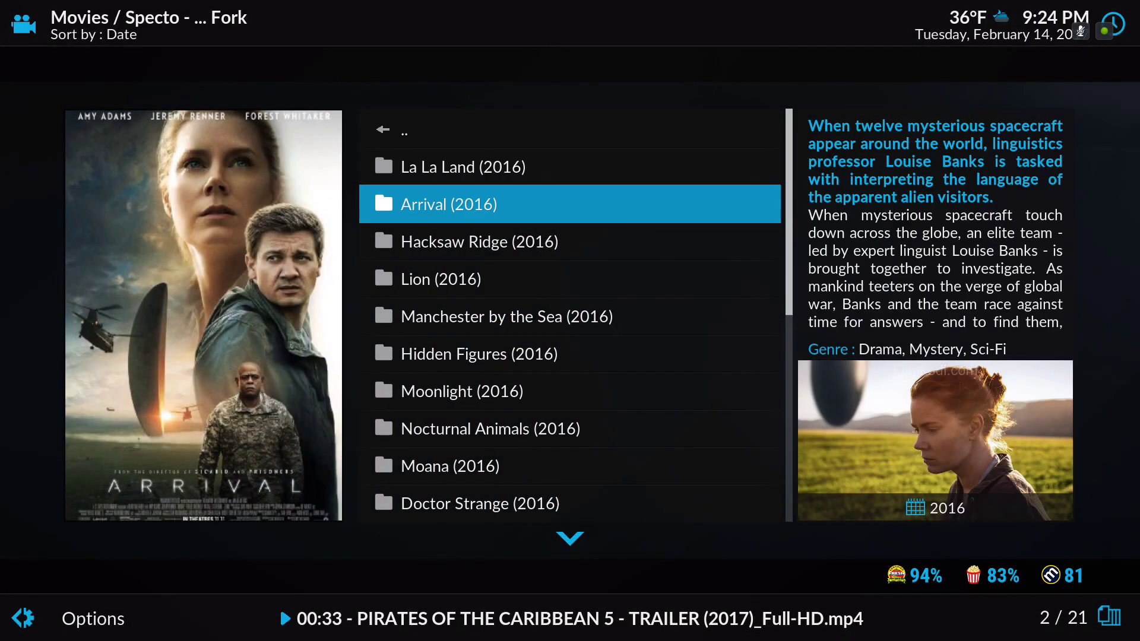
{"action": "key", "text": "Down"}
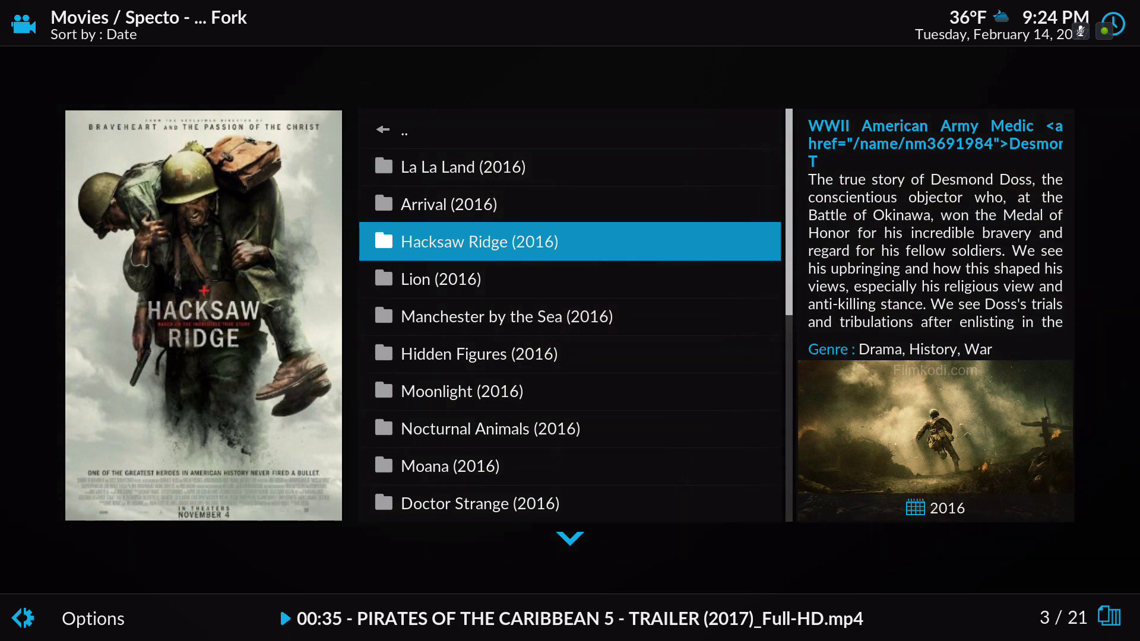
Return to the home screen, bring the Pirates of the Caribbean 5 trailer to full screen and stop its playback
{"action": "key", "text": "BackSpace"}
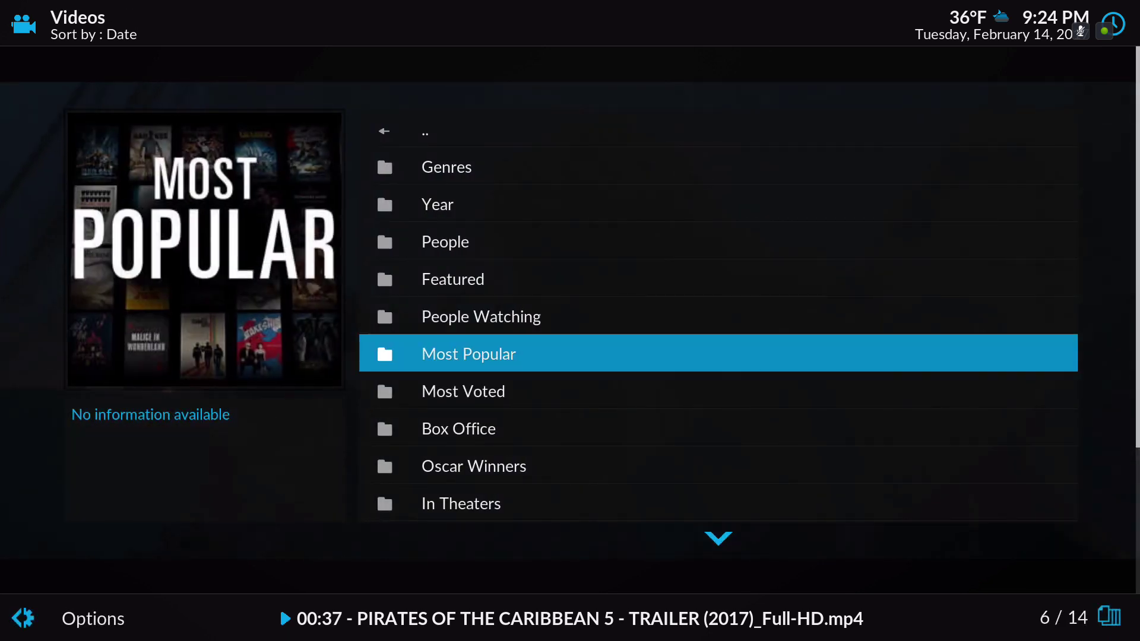
{"action": "key", "text": "BackSpace"}
{"action": "key", "text": "BackSpace"}
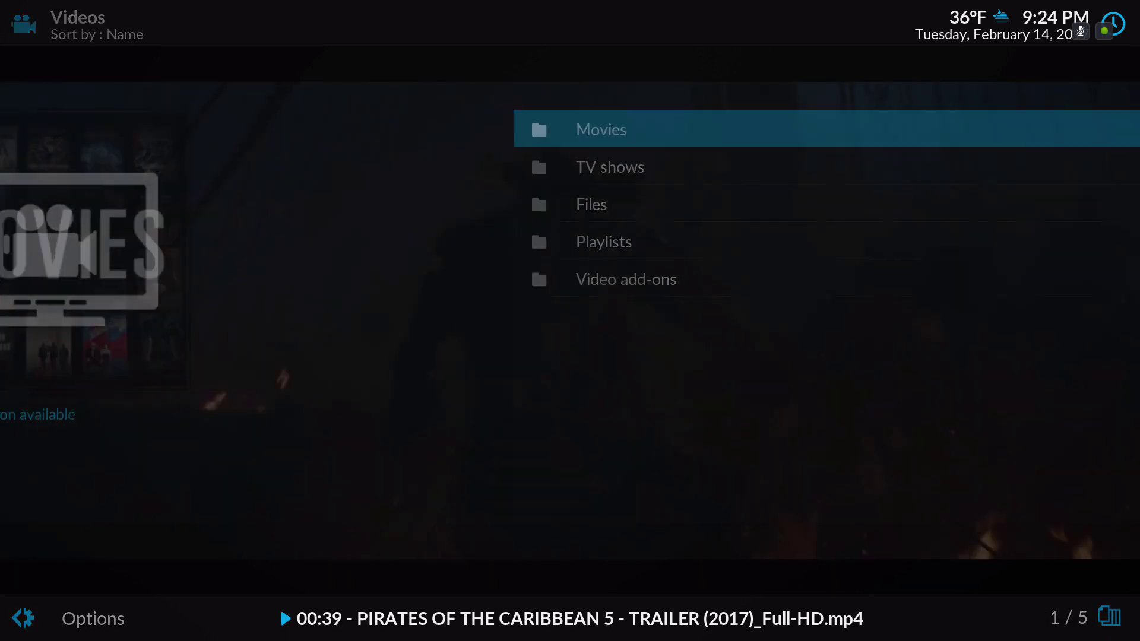
{"action": "key", "text": "BackSpace"}
{"action": "key", "text": "Right"}
{"action": "key", "text": "Right"}
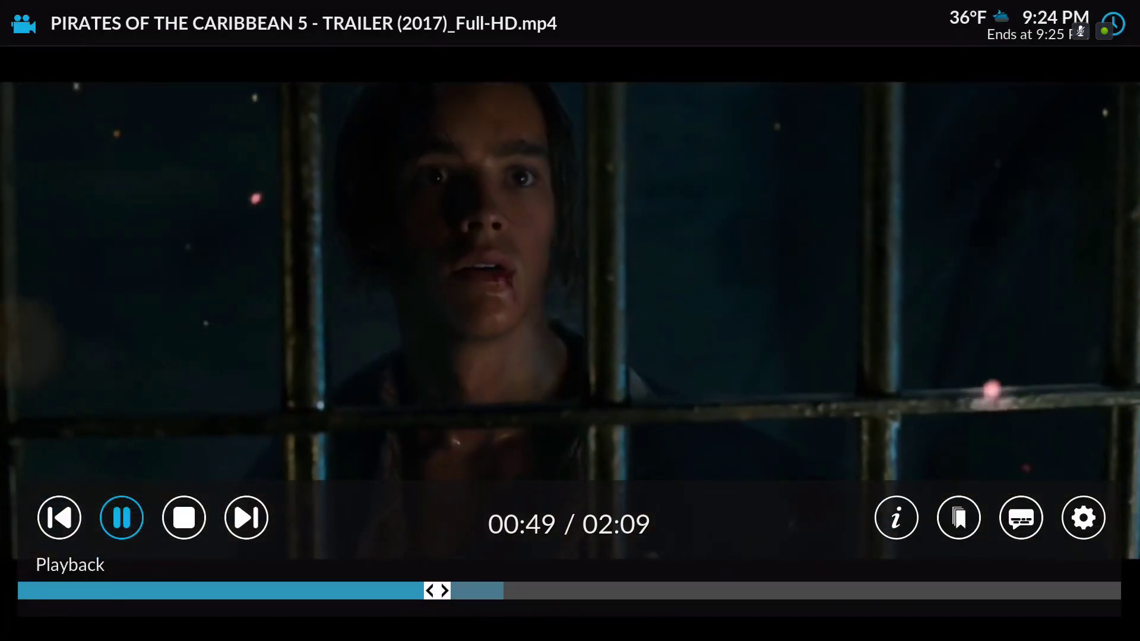
{"action": "key", "text": "Right"}
{"action": "key", "text": "Return"}
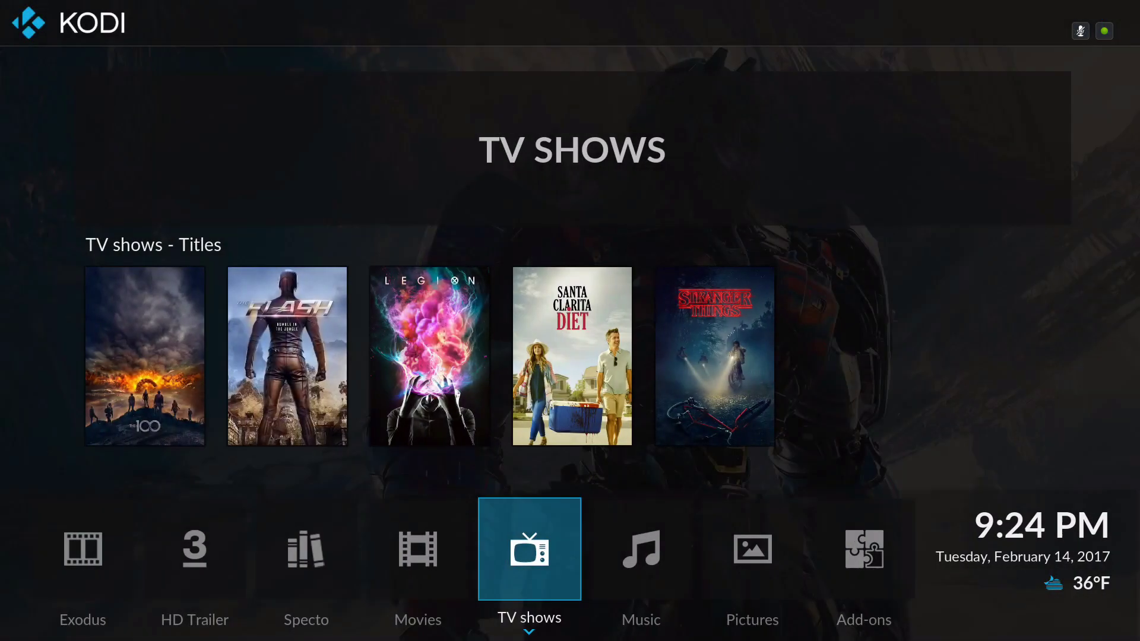
Browse the home menu past Weather and File manager, and open Settings
{"action": "key", "text": "Right"}
{"action": "key", "text": "Right"}
{"action": "key", "text": "Right"}
{"action": "key", "text": "Right"}
{"action": "key", "text": "Right"}
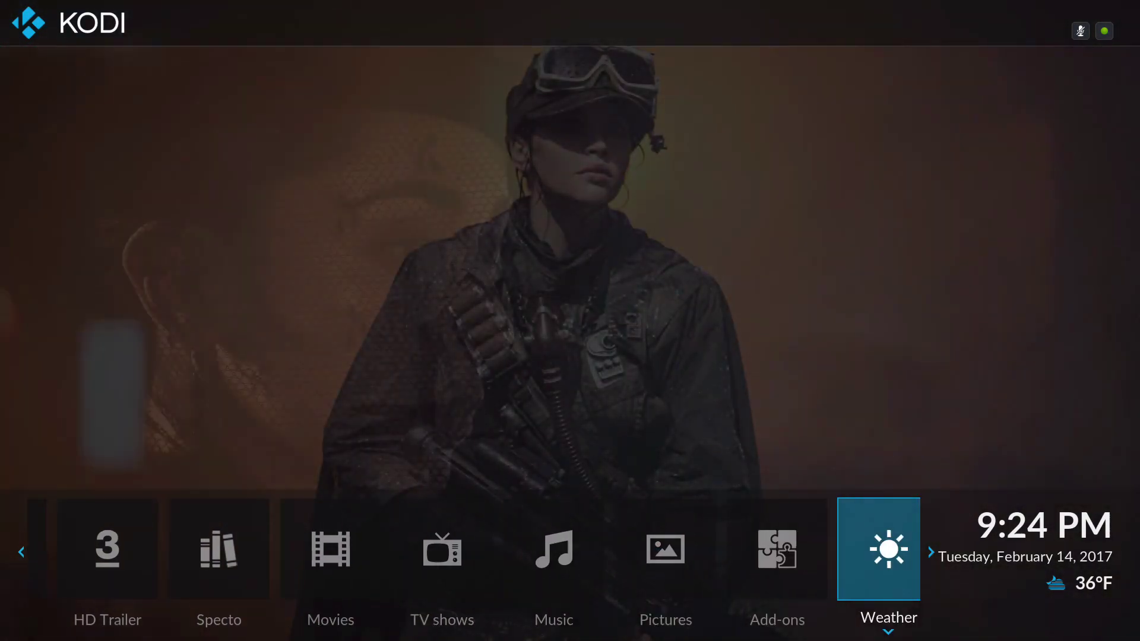
{"action": "key", "text": "Right"}
{"action": "key", "text": "Right"}
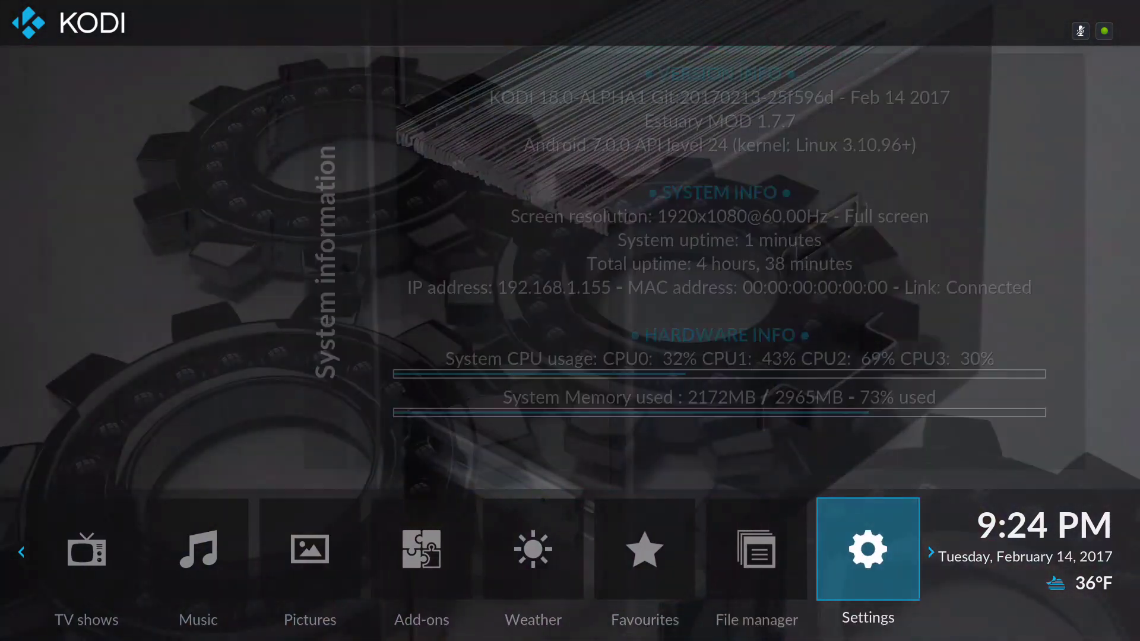
{"action": "key", "text": "Return"}
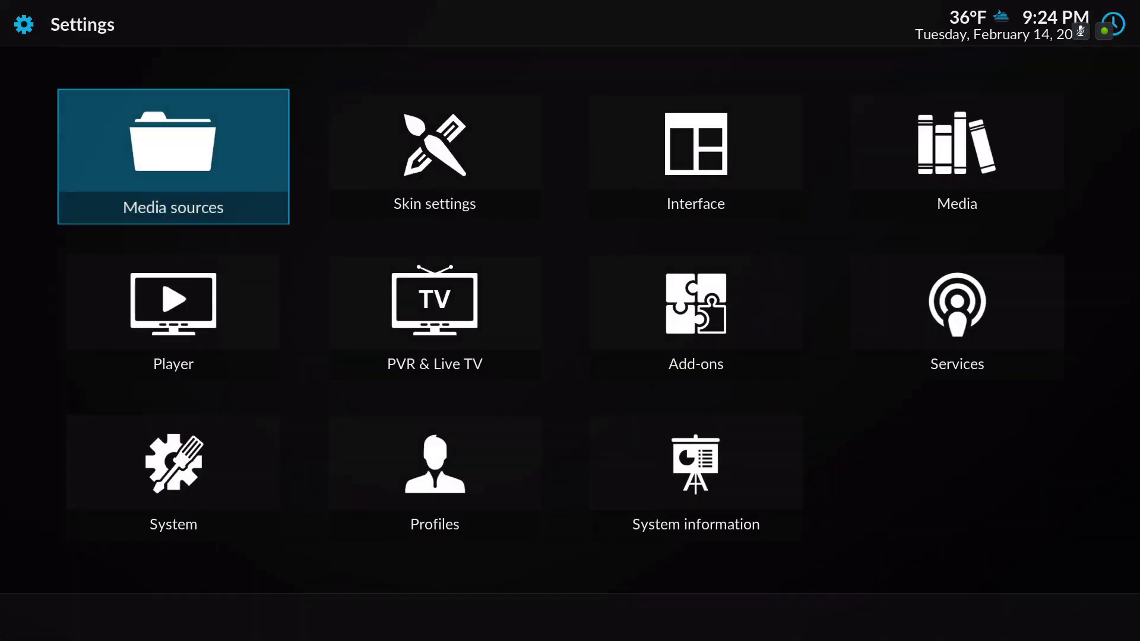
Open Skin settings to view the Home menu options, and return to the Settings overview at Media sources
{"action": "key", "text": "Right"}
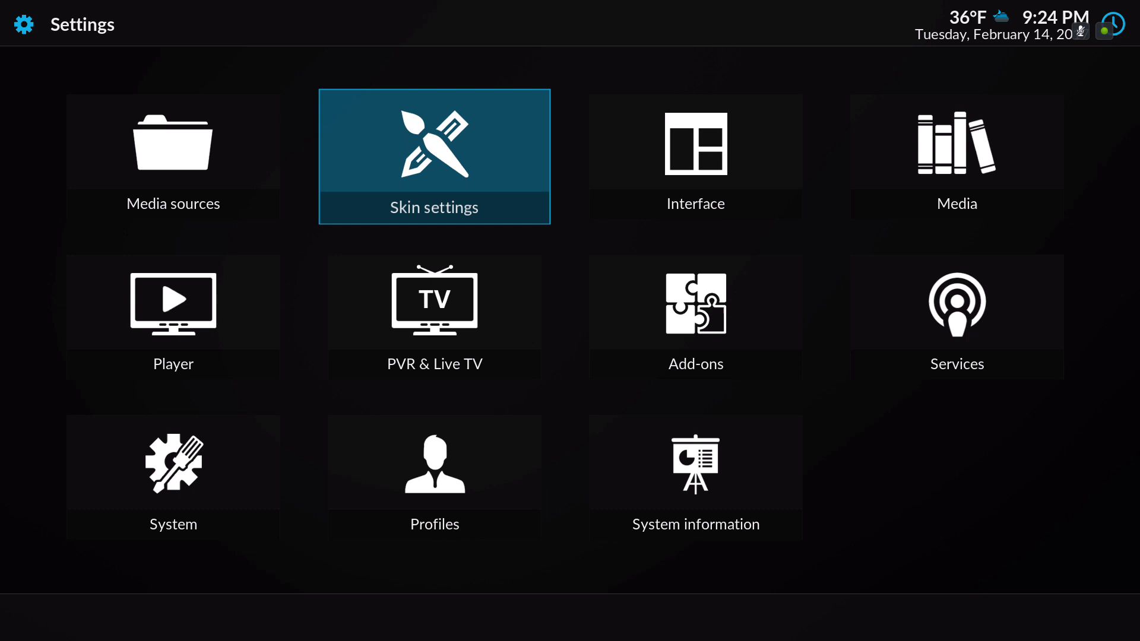
{"action": "key", "text": "Left"}
{"action": "key", "text": "Right"}
{"action": "key", "text": "Return"}
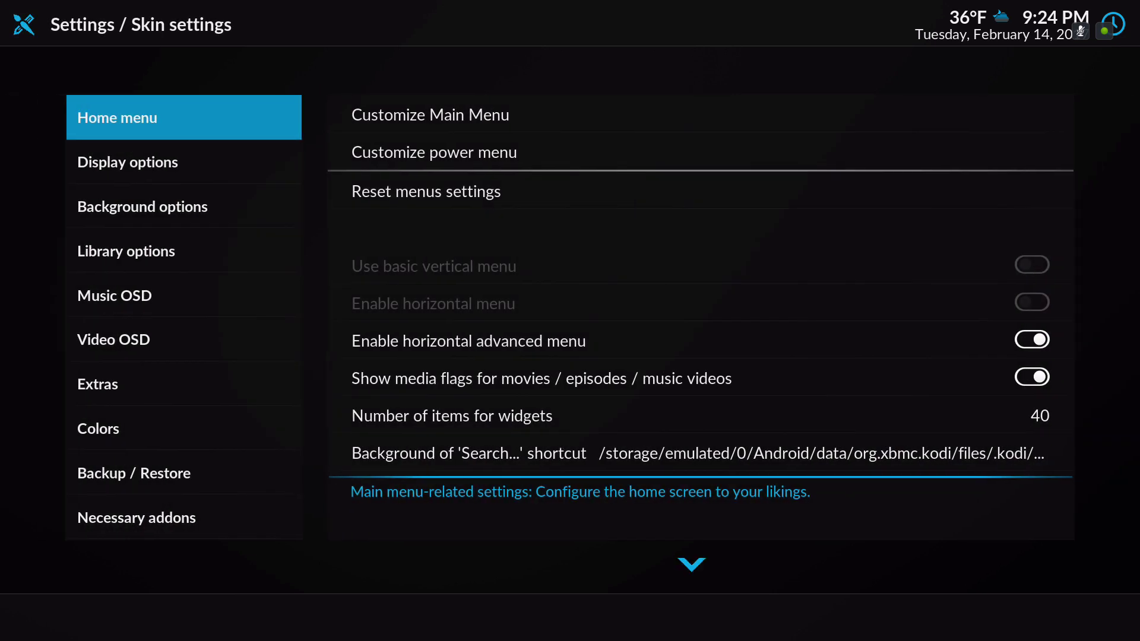
{"action": "key", "text": "Escape"}
{"action": "key", "text": "Left"}
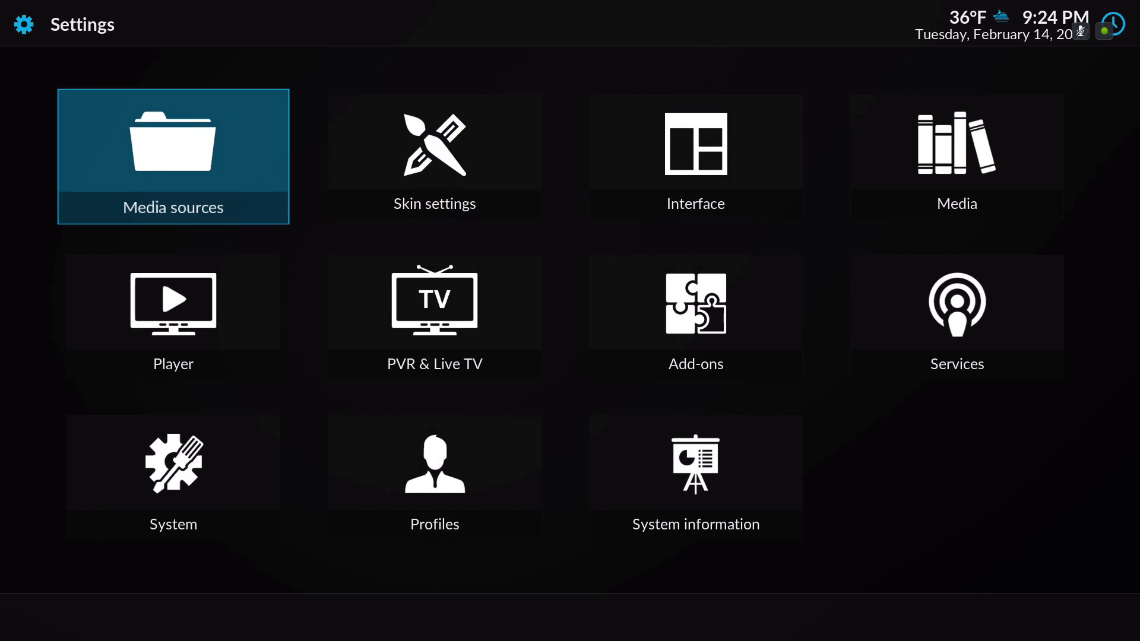
Switch the interface skin to Estuary MOD V2 (KODI 18), keep the change and return to the home screen
{"action": "key", "text": "Down"}
{"action": "key", "text": "Right"}
{"action": "key", "text": "Right"}
{"action": "key", "text": "Up"}
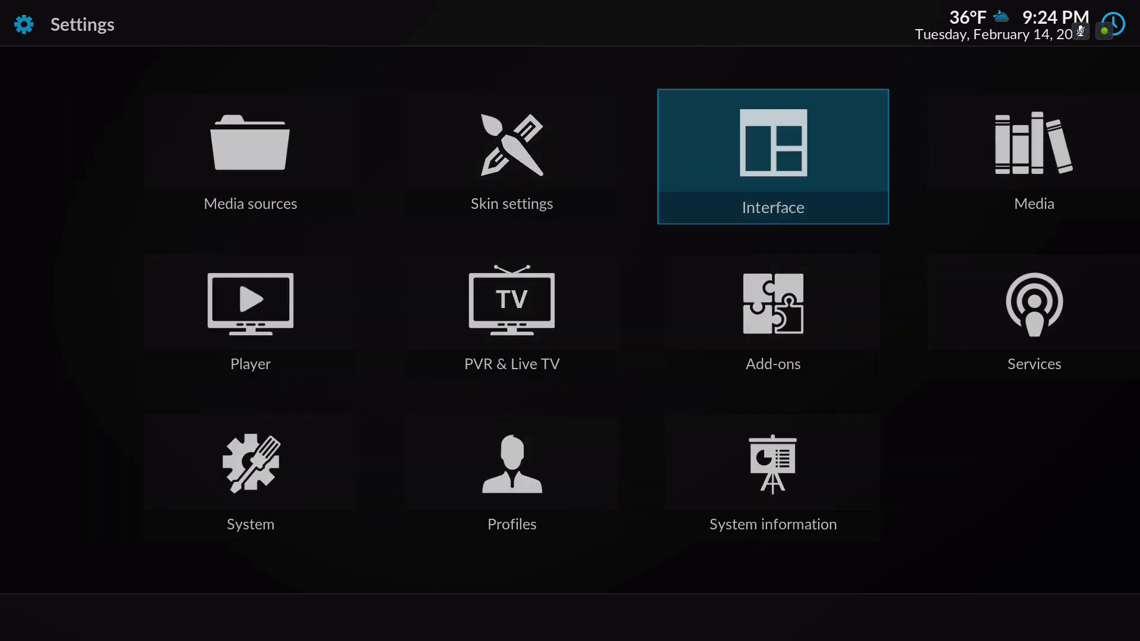
{"action": "key", "text": "Return"}
{"action": "key", "text": "Right"}
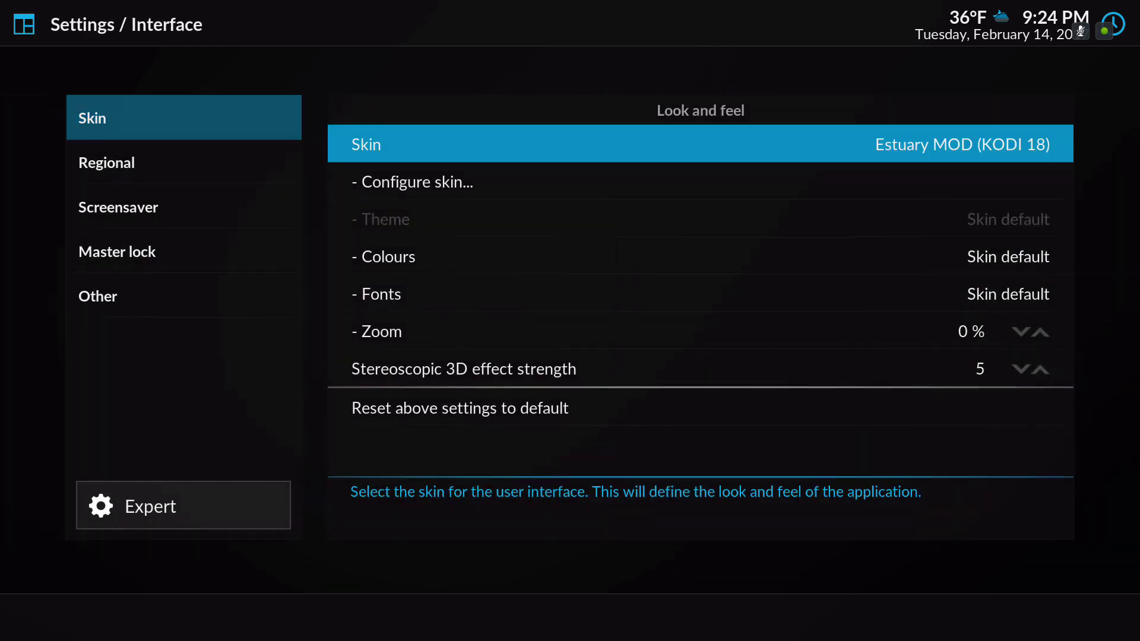
{"action": "key", "text": "Return"}
{"action": "key", "text": "Down"}
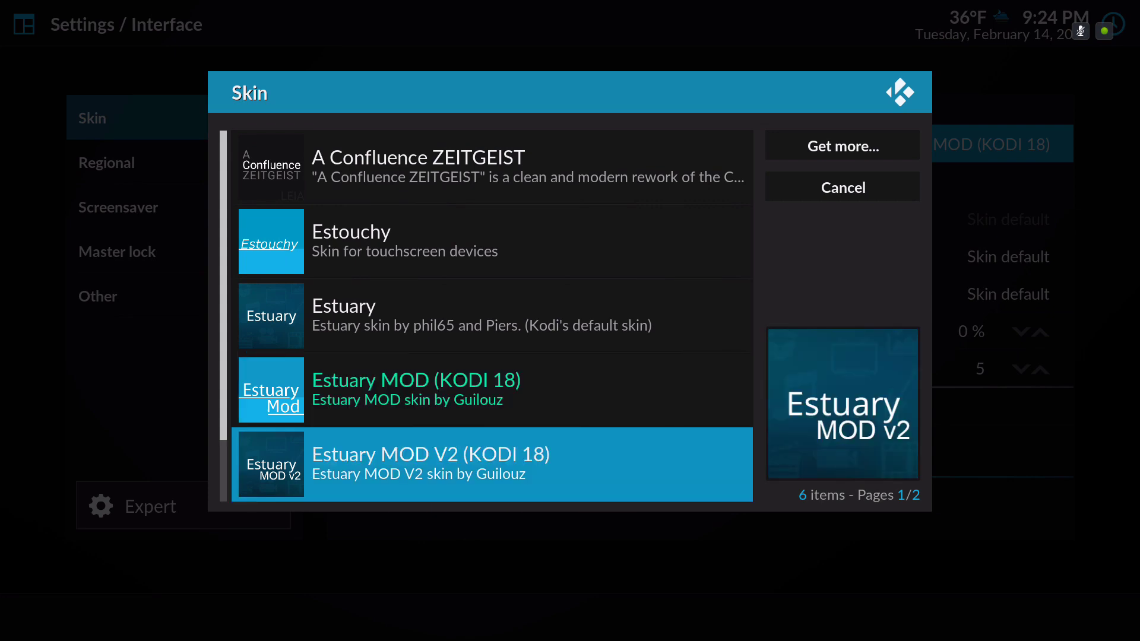
{"action": "key", "text": "Return"}
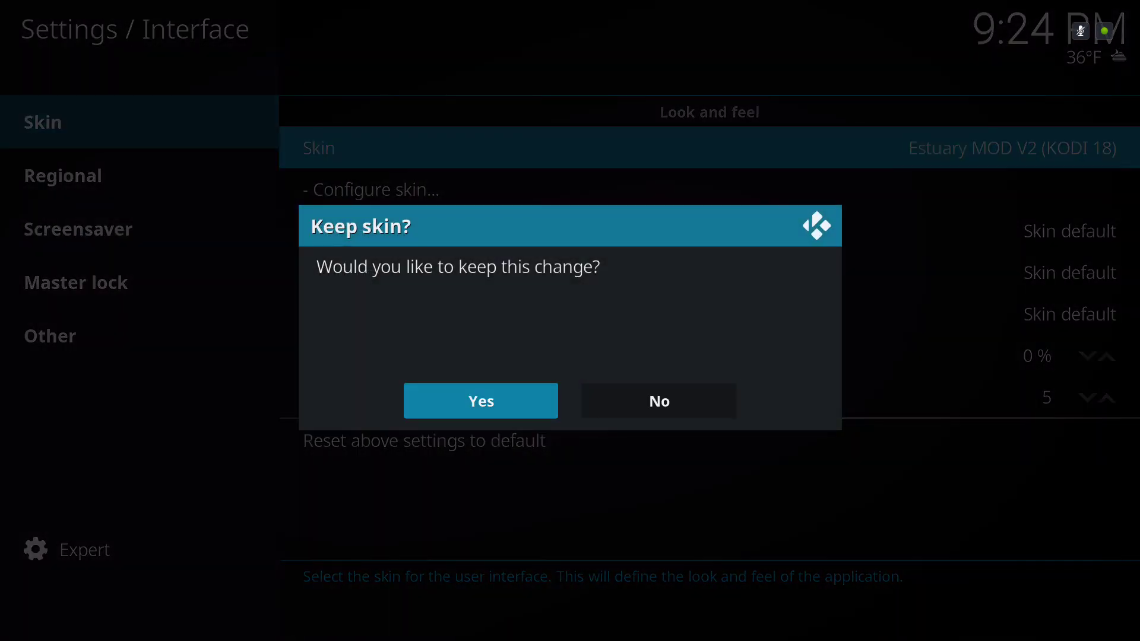
{"action": "key", "text": "Return"}
{"action": "key", "text": "Escape"}
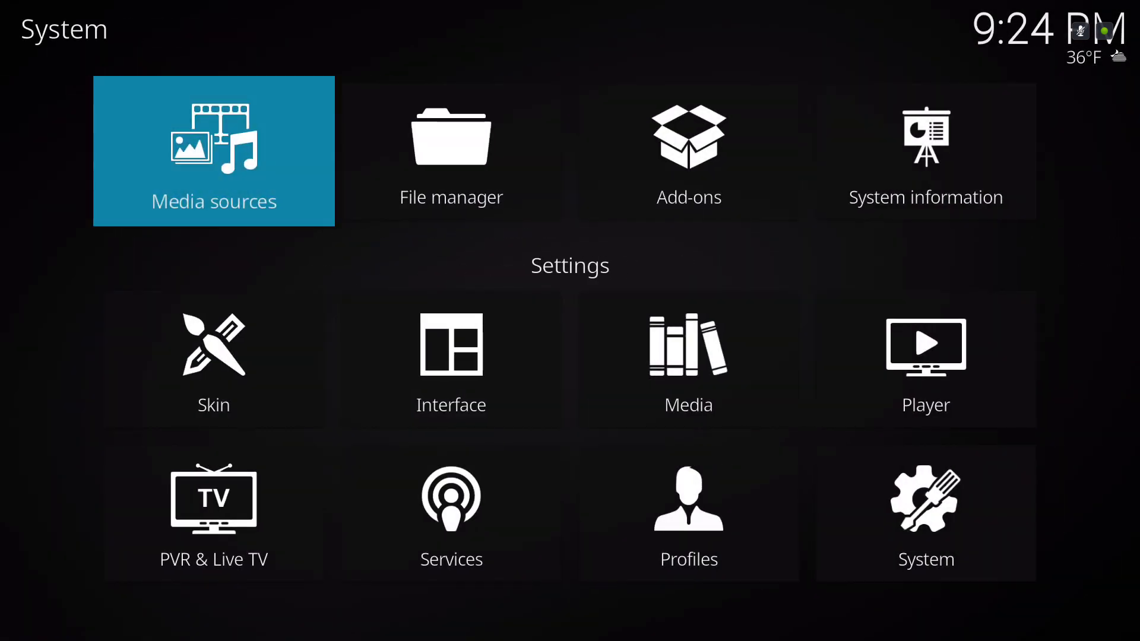
{"action": "key", "text": "Escape"}
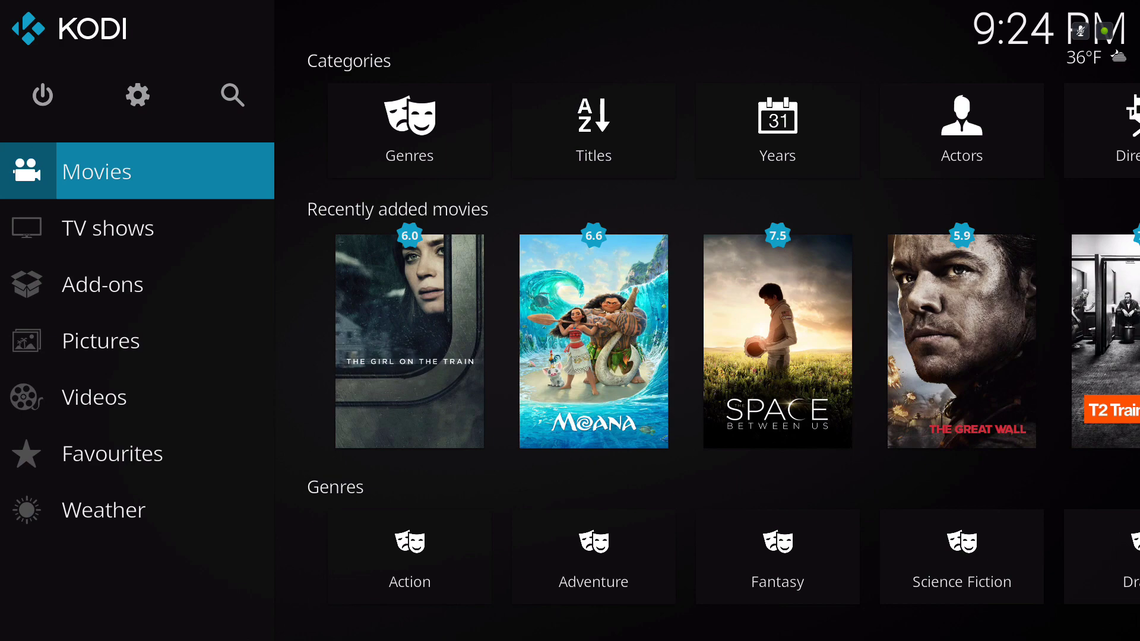
Look through the Recently added movies row on the home screen, from The Girl on the Train to Fifty Shades Darker
{"action": "key", "text": "Down"}
{"action": "key", "text": "Up"}
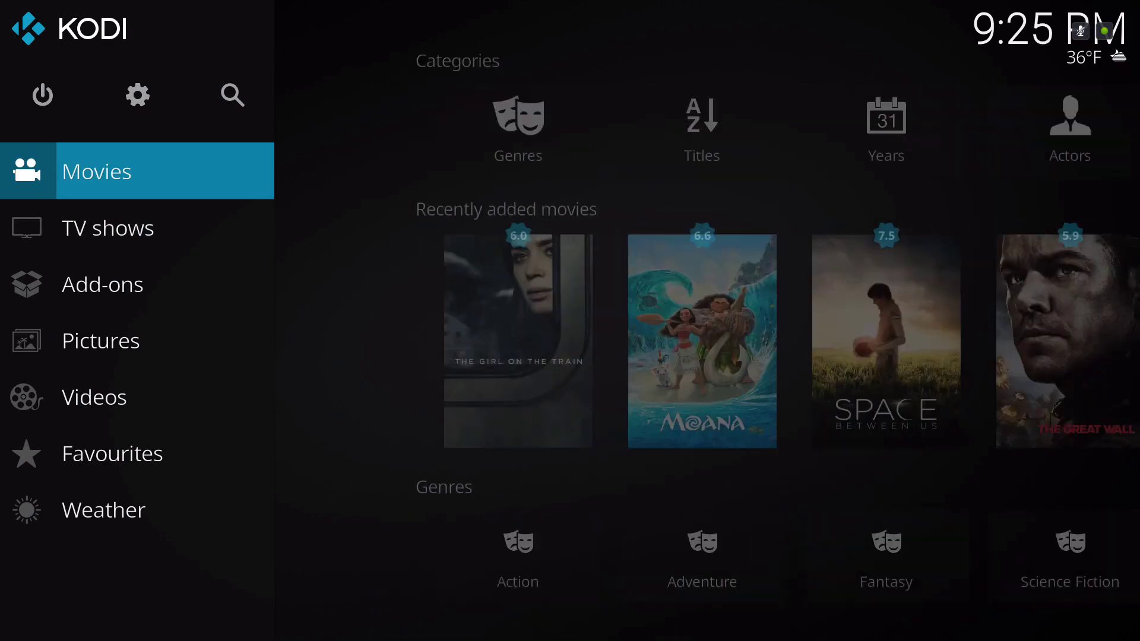
{"action": "key", "text": "Right"}
{"action": "key", "text": "Down"}
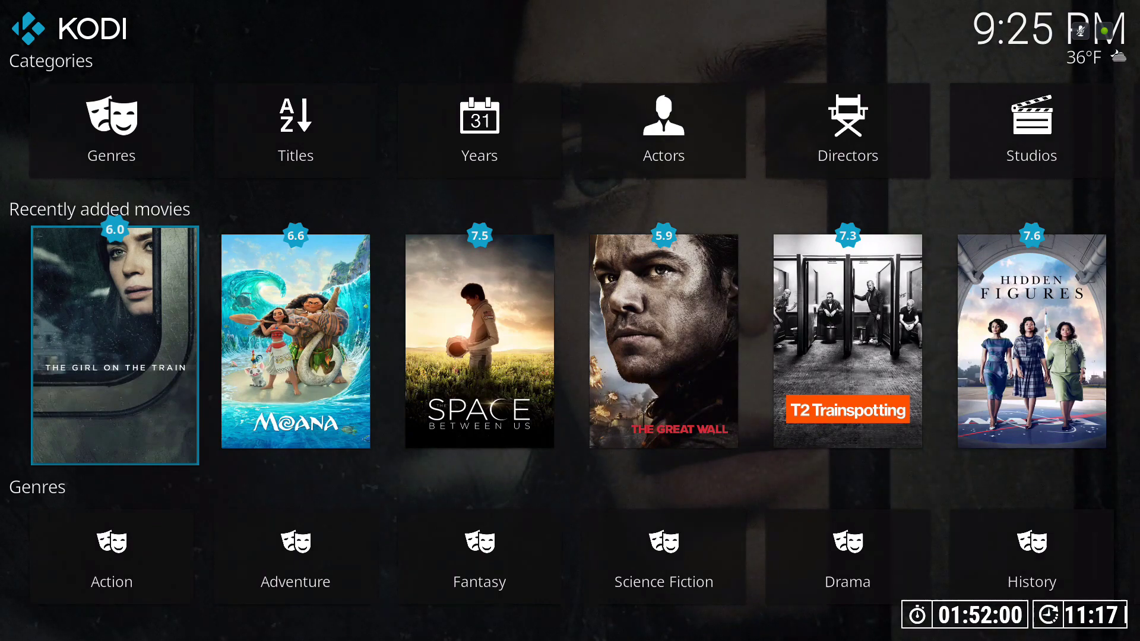
{"action": "key", "text": "Right"}
{"action": "key", "text": "Right"}
{"action": "key", "text": "Right"}
{"action": "key", "text": "Right"}
{"action": "key", "text": "Right"}
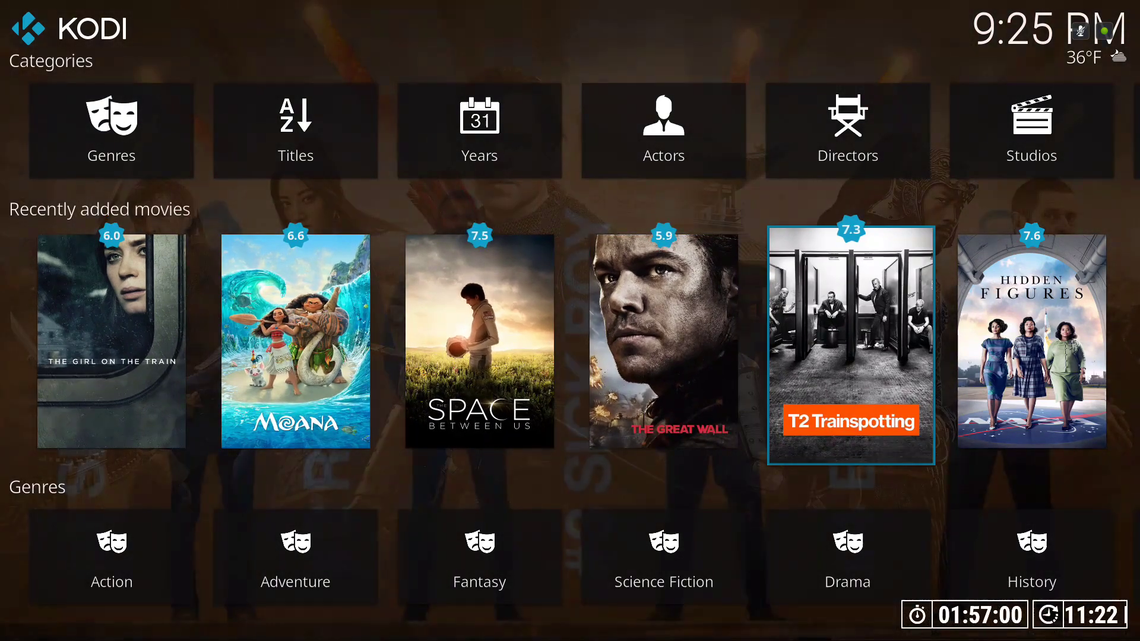
{"action": "key", "text": "Right"}
{"action": "key", "text": "Right"}
{"action": "key", "text": "Right"}
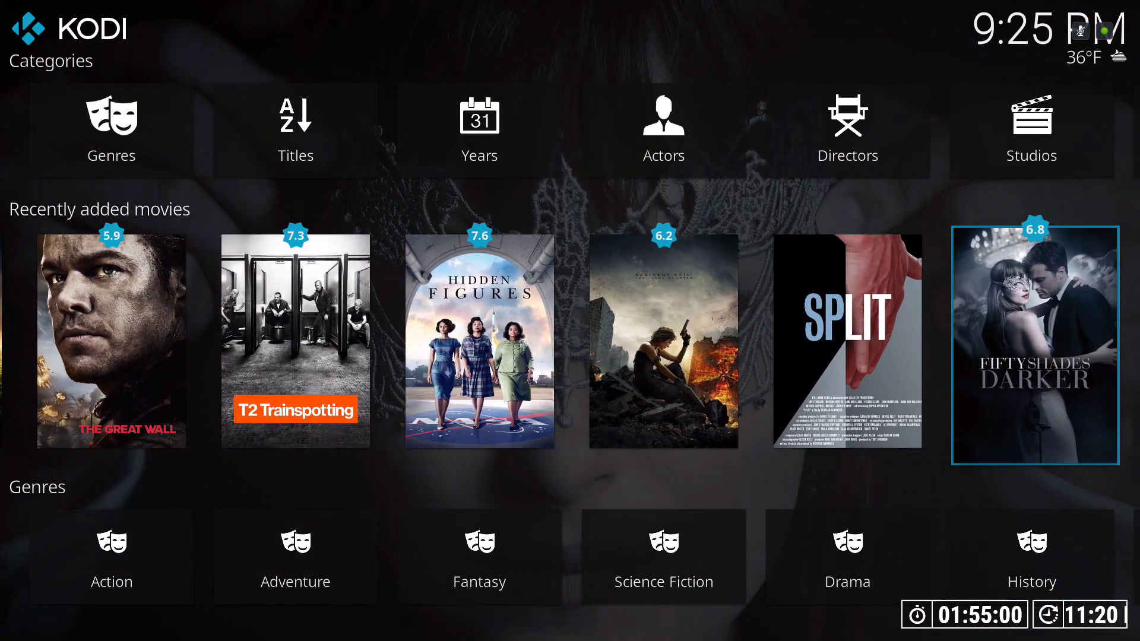
{"action": "key", "text": "Left"}
{"action": "key", "text": "Left"}
{"action": "key", "text": "Left"}
{"action": "key", "text": "Left"}
{"action": "key", "text": "Left"}
Browse the Genres row of the Movies section from Action through History and War to the genres beyond
{"action": "key", "text": "Down"}
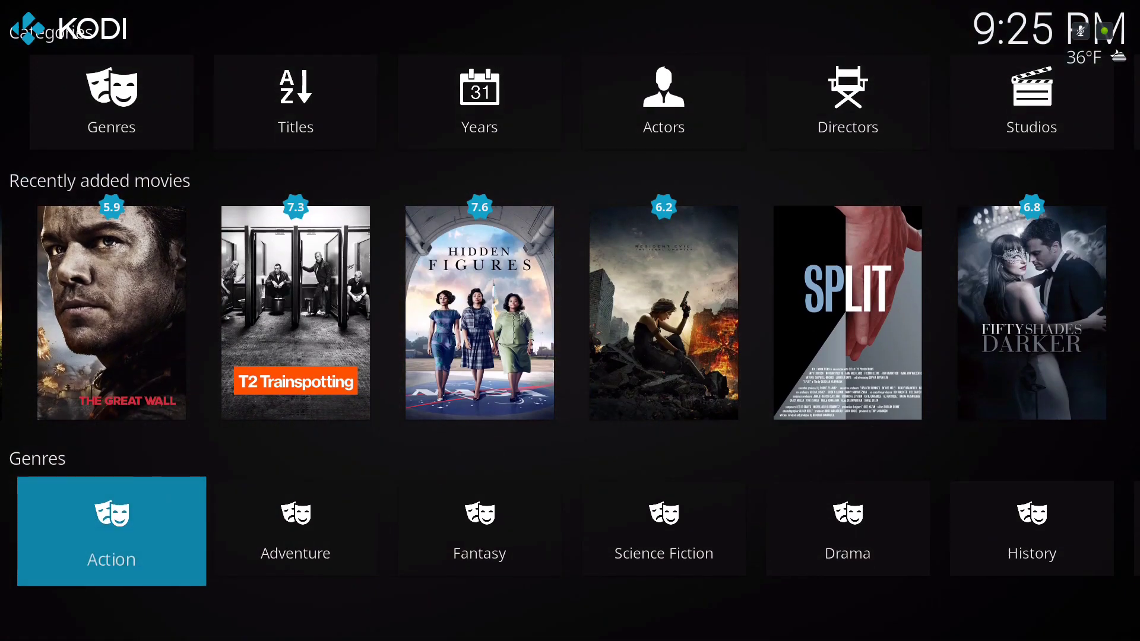
{"action": "key", "text": "Right"}
{"action": "key", "text": "Right"}
{"action": "key", "text": "Right"}
{"action": "key", "text": "Right"}
{"action": "key", "text": "Right"}
{"action": "key", "text": "Right"}
{"action": "key", "text": "Right"}
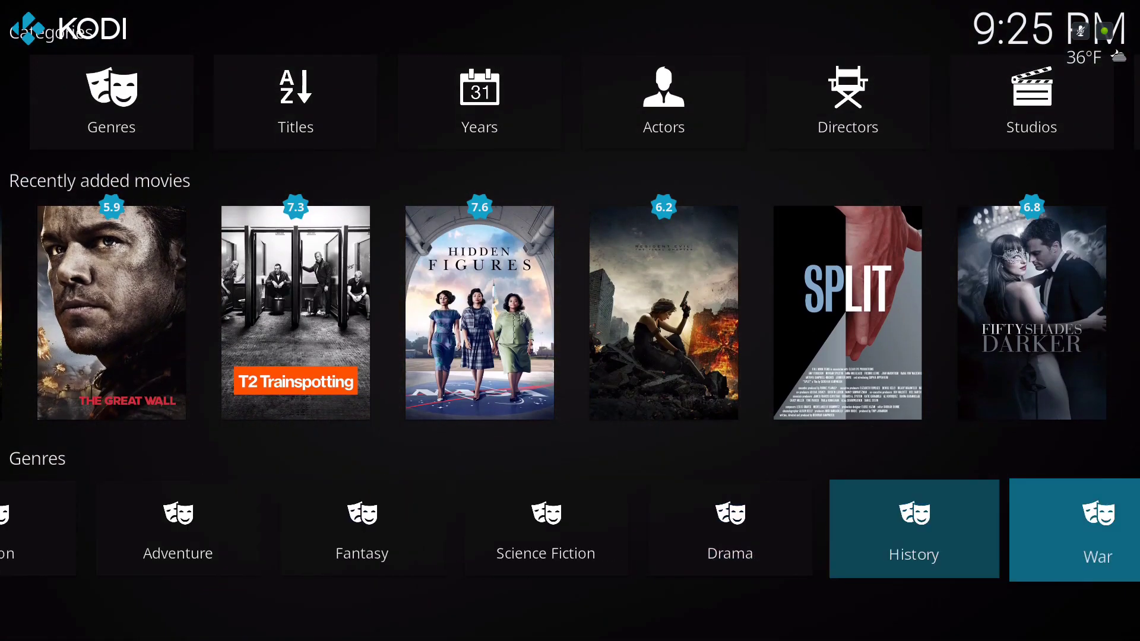
{"action": "key", "text": "Right"}
Go back through the Movies category tiles, past Studios and Directors, to the home menu
{"action": "key", "text": "Up"}
{"action": "key", "text": "Left"}
{"action": "key", "text": "Left"}
{"action": "key", "text": "Left"}
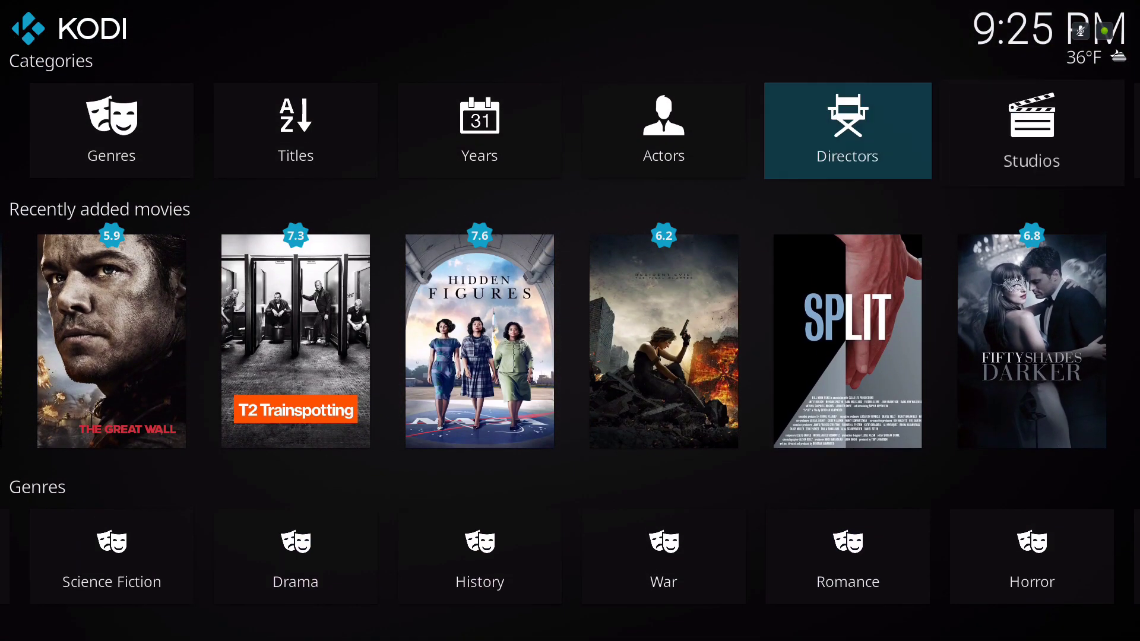
{"action": "key", "text": "Left"}
{"action": "key", "text": "Left"}
{"action": "key", "text": "Left"}
Browse the home menu from TV shows through Add-ons, Pictures and Videos to Favourites
{"action": "key", "text": "Down"}
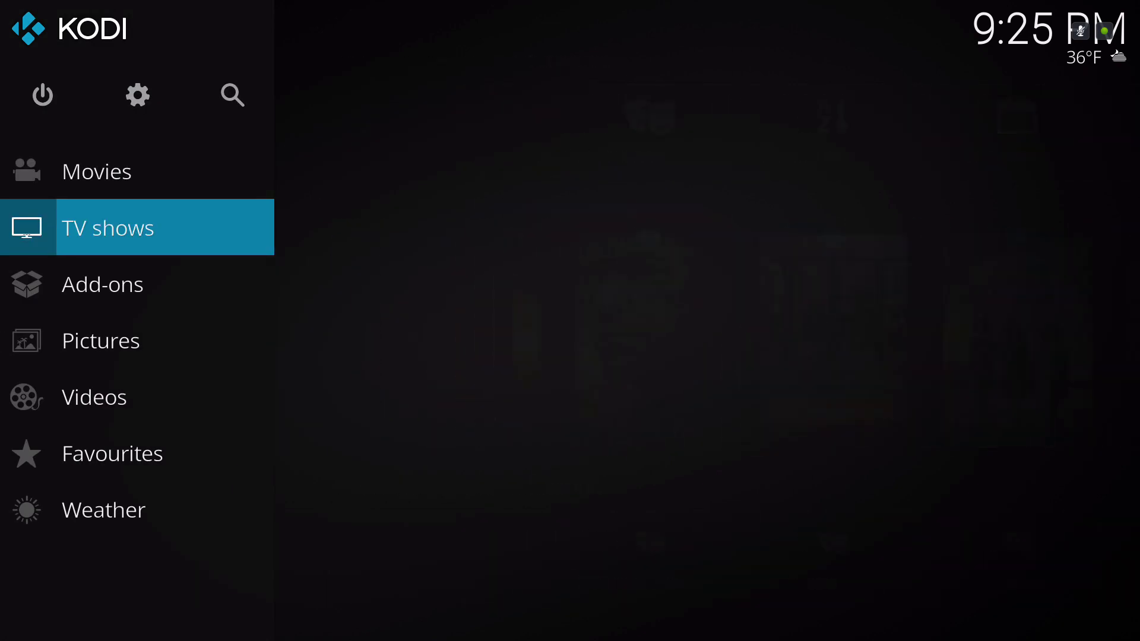
{"action": "key", "text": "Down"}
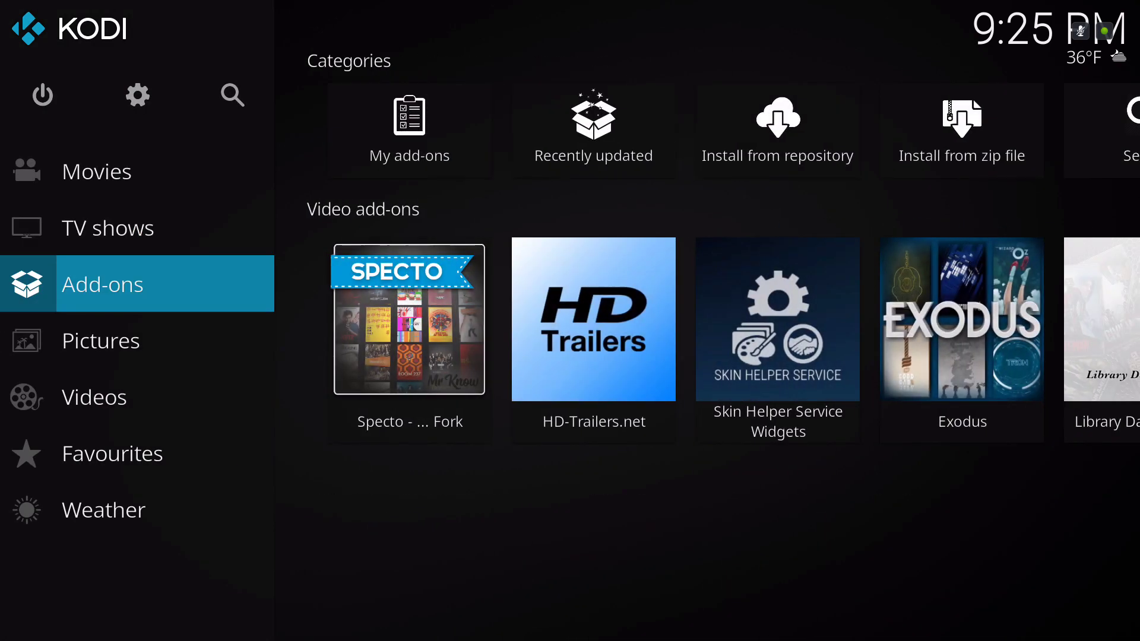
{"action": "key", "text": "Down"}
{"action": "key", "text": "Down"}
{"action": "key", "text": "Down"}
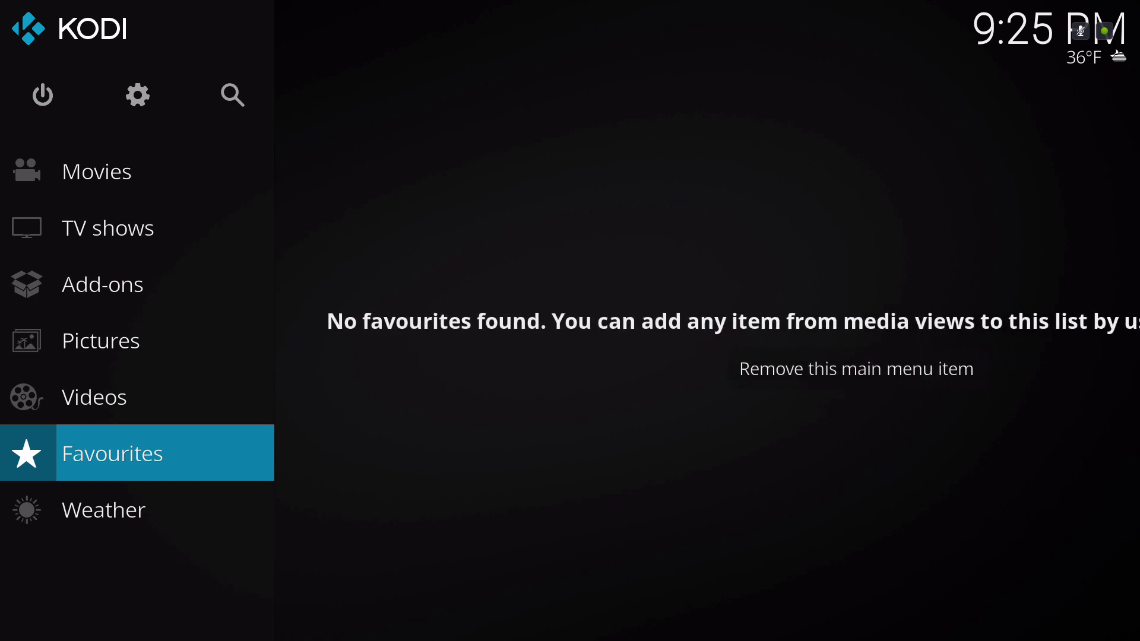
Show the Weather section, look through its daily forecast and return to the home menu
{"action": "key", "text": "Down"}
{"action": "key", "text": "Right"}
{"action": "key", "text": "Right"}
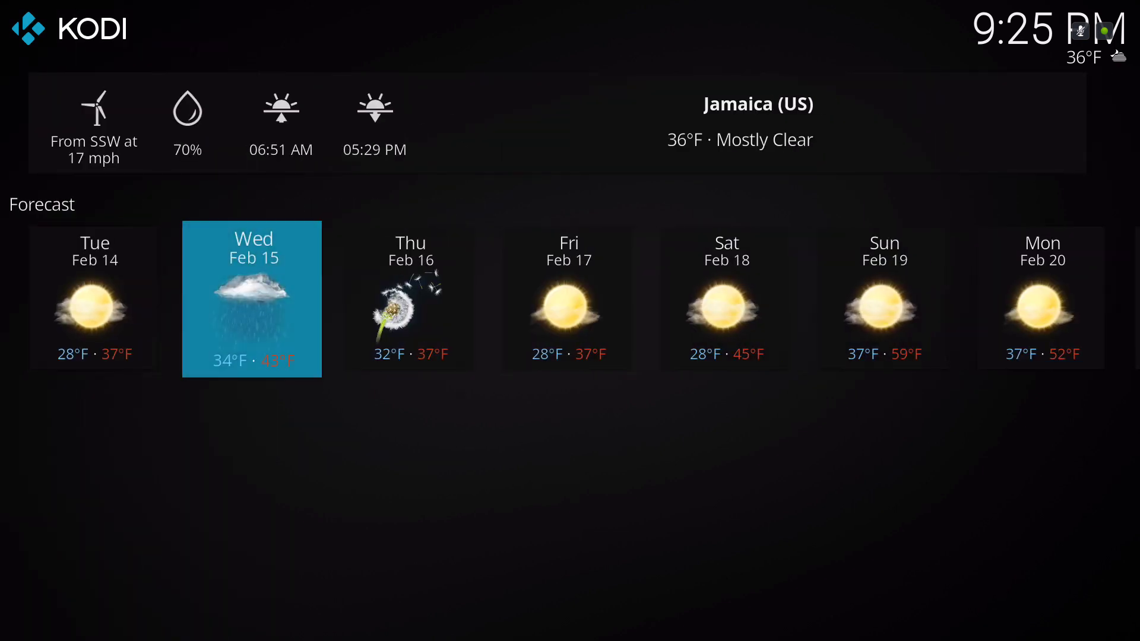
{"action": "key", "text": "Right"}
{"action": "key", "text": "Right"}
{"action": "key", "text": "Right"}
{"action": "key", "text": "Left"}
{"action": "key", "text": "Left"}
{"action": "key", "text": "Left"}
{"action": "key", "text": "Left"}
{"action": "key", "text": "Left"}
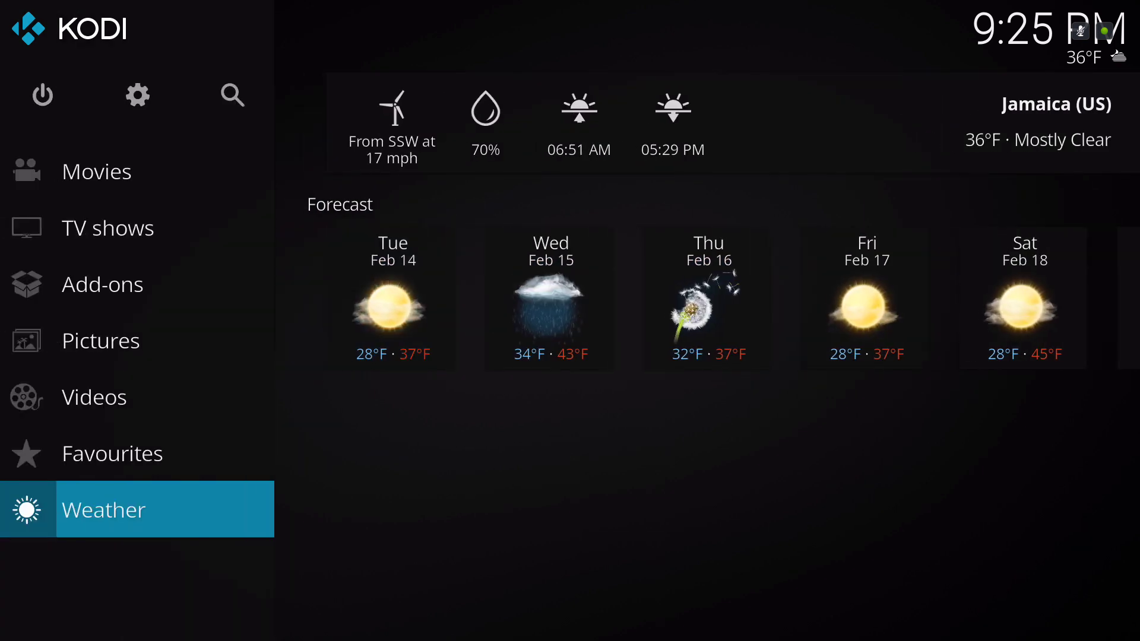
Return to Movies in the home menu and open the Interface settings from the System page
{"action": "key", "text": "Up"}
{"action": "key", "text": "Up"}
{"action": "key", "text": "Up"}
{"action": "key", "text": "Up"}
{"action": "key", "text": "Up"}
{"action": "key", "text": "Up"}
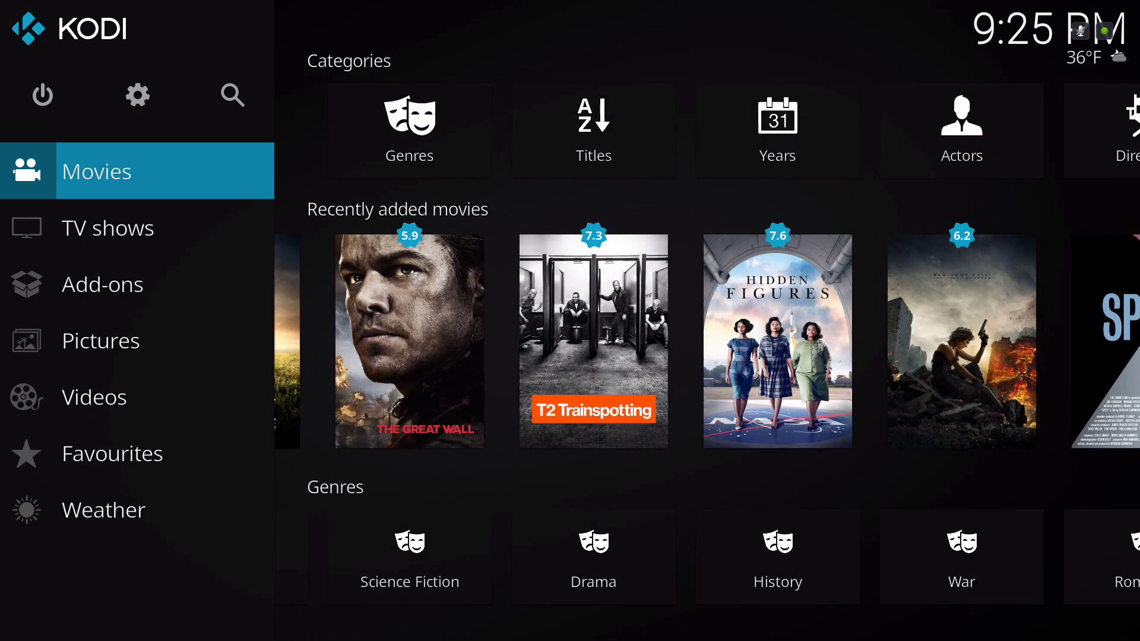
{"action": "key", "text": "Right"}
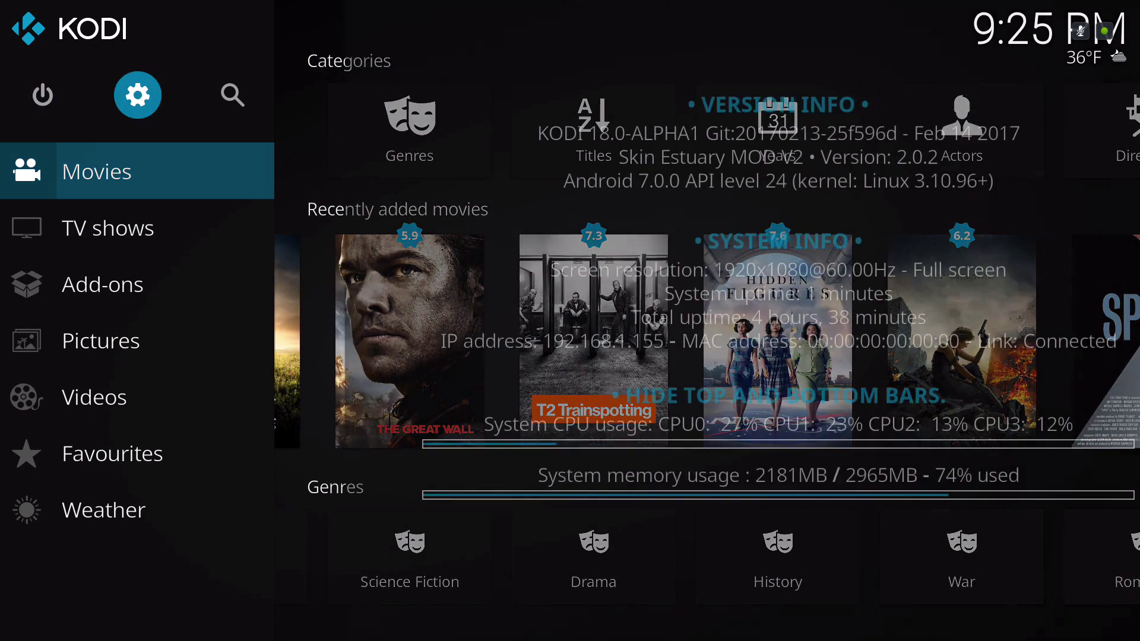
{"action": "key", "text": "Return"}
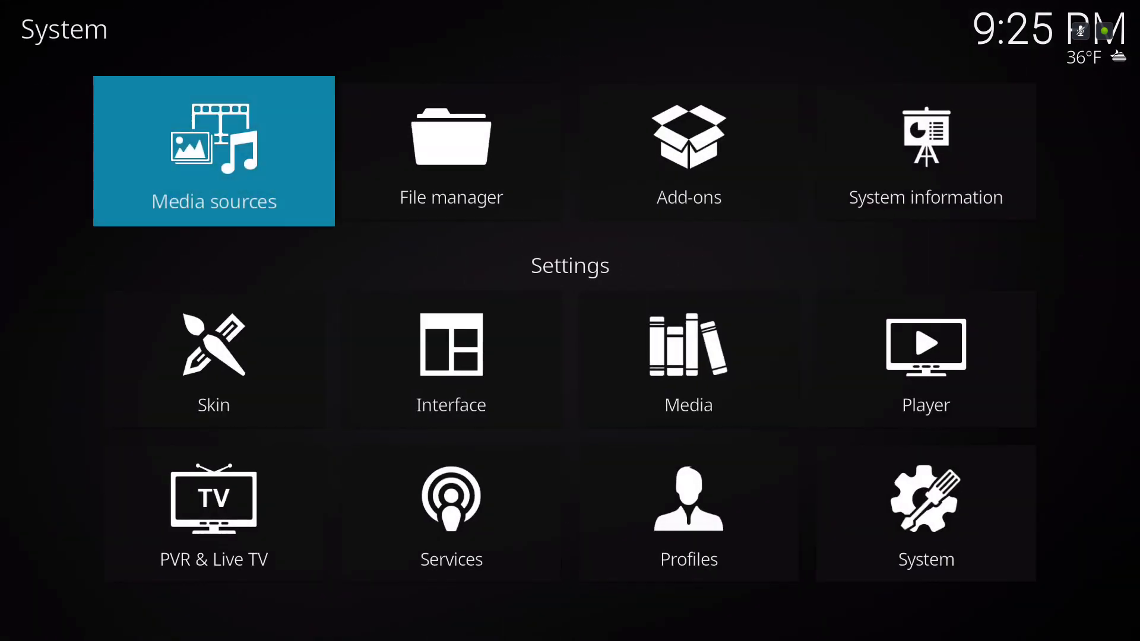
{"action": "key", "text": "Down"}
{"action": "key", "text": "Right"}
{"action": "key", "text": "Return"}
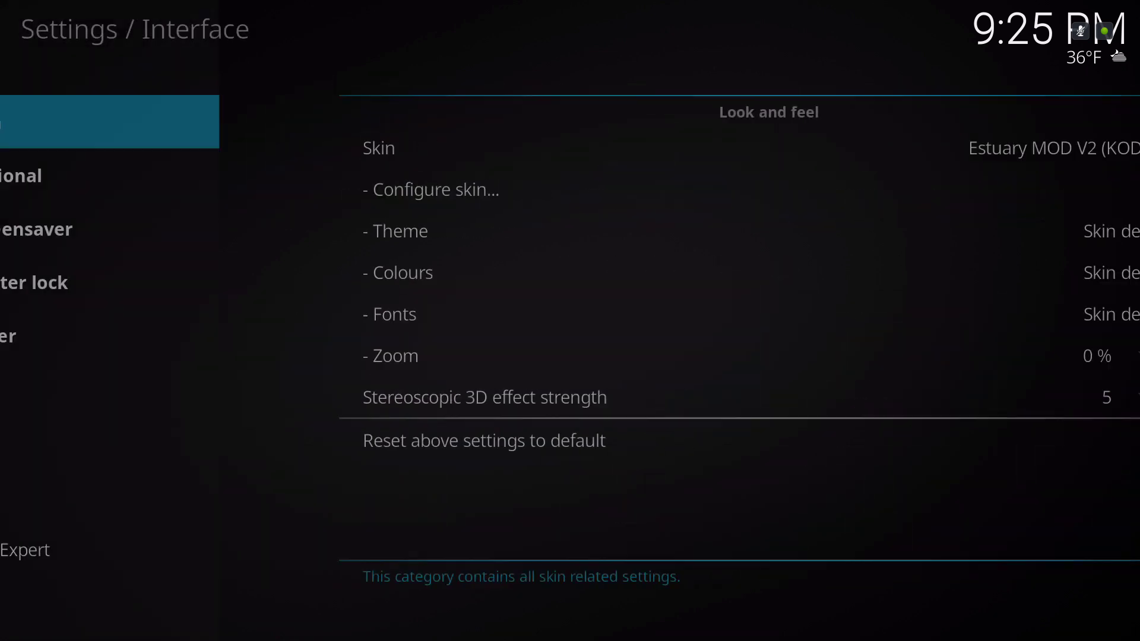
Set the skin's Colours option to maroon
{"action": "key", "text": "Right"}
{"action": "key", "text": "Down"}
{"action": "key", "text": "Down"}
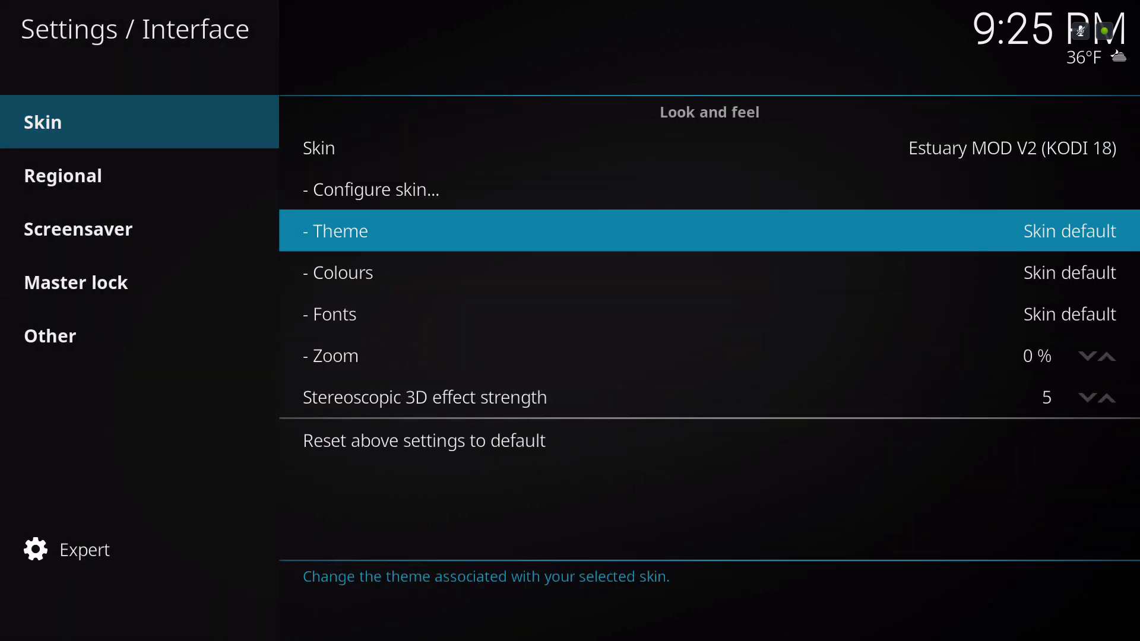
{"action": "key", "text": "Down"}
{"action": "key", "text": "Return"}
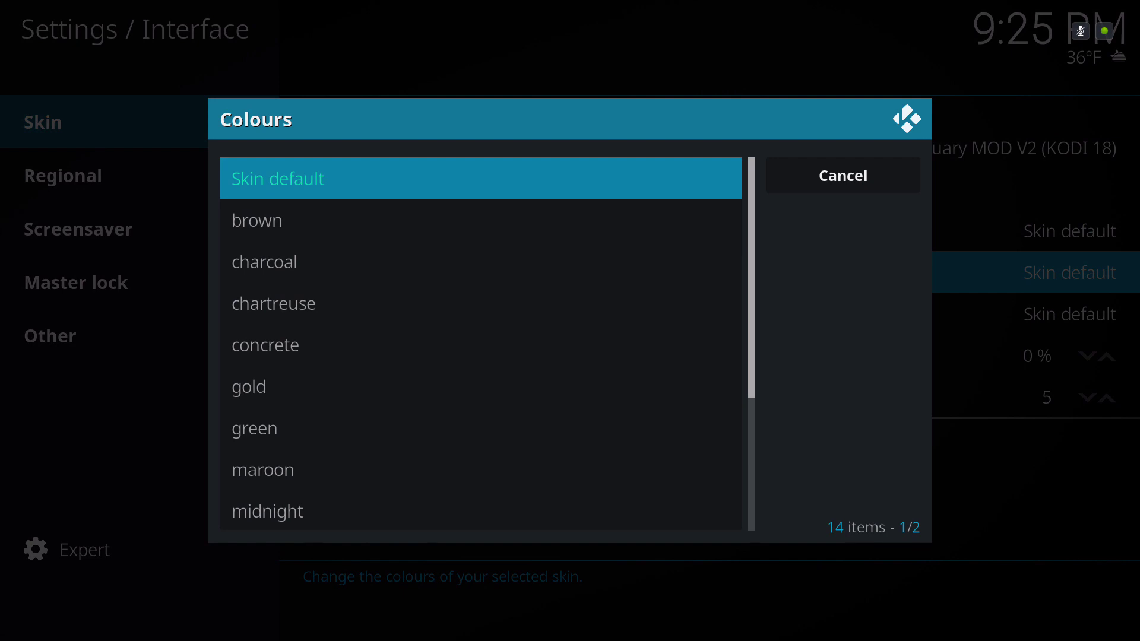
{"action": "key", "text": "Down"}
{"action": "key", "text": "Down"}
{"action": "key", "text": "Down"}
{"action": "key", "text": "Down"}
{"action": "key", "text": "Down"}
{"action": "key", "text": "Down"}
{"action": "key", "text": "Down"}
{"action": "key", "text": "Return"}
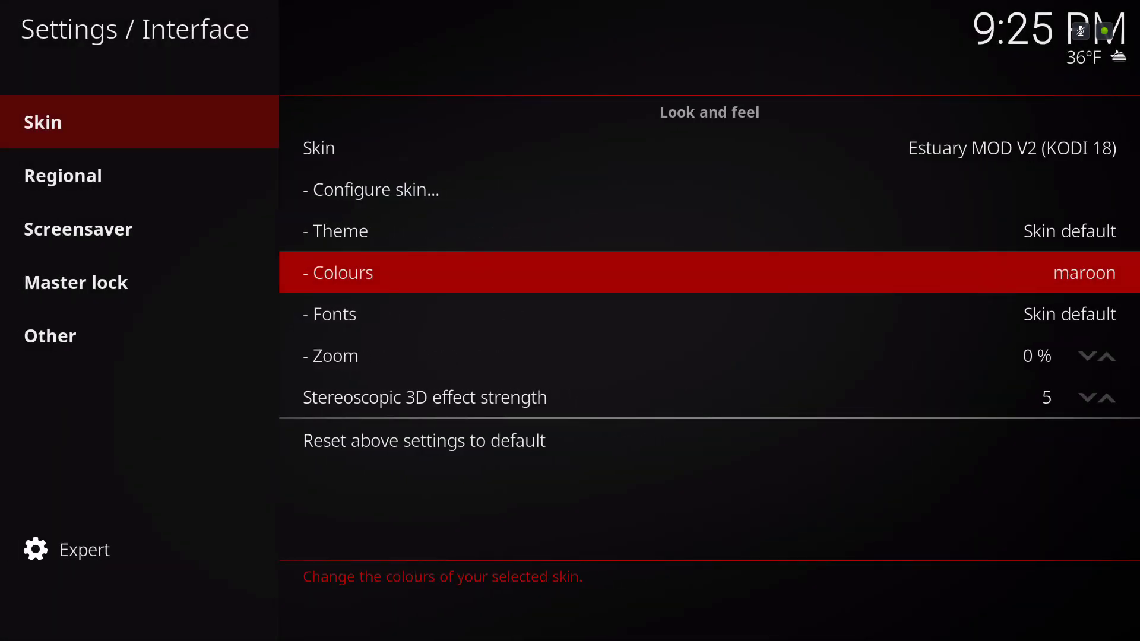
Return to the System page and look over its File manager, Add-ons and System information tiles in the new colour
{"action": "key", "text": "Escape"}
{"action": "key", "text": "Right"}
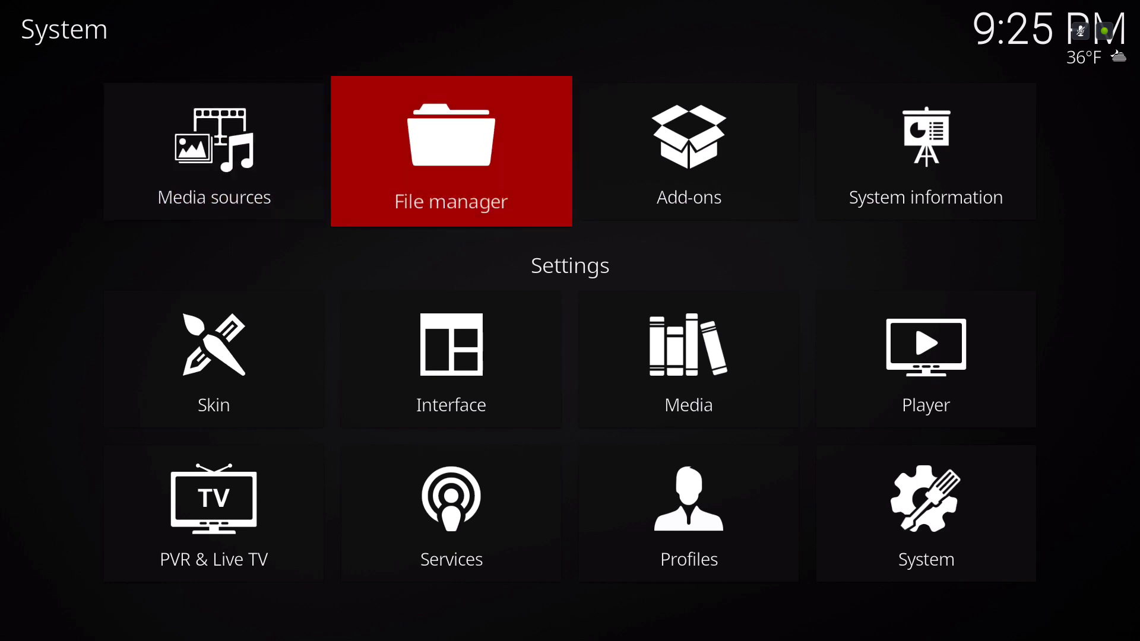
{"action": "key", "text": "Left"}
{"action": "key", "text": "Right"}
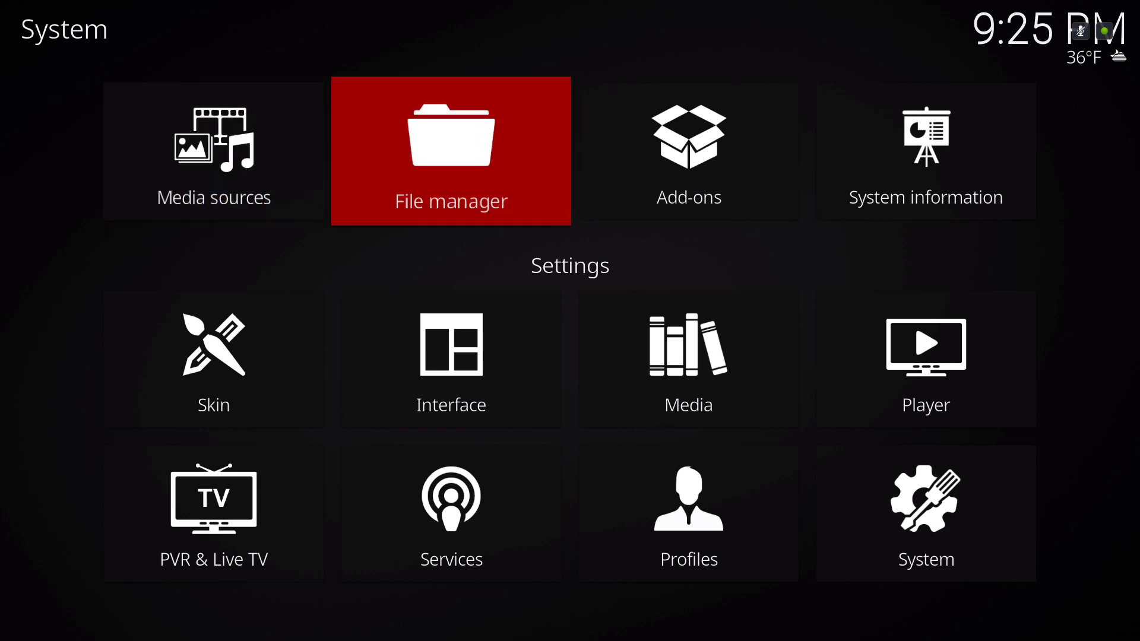
{"action": "key", "text": "Right"}
{"action": "key", "text": "Right"}
{"action": "key", "text": "Left"}
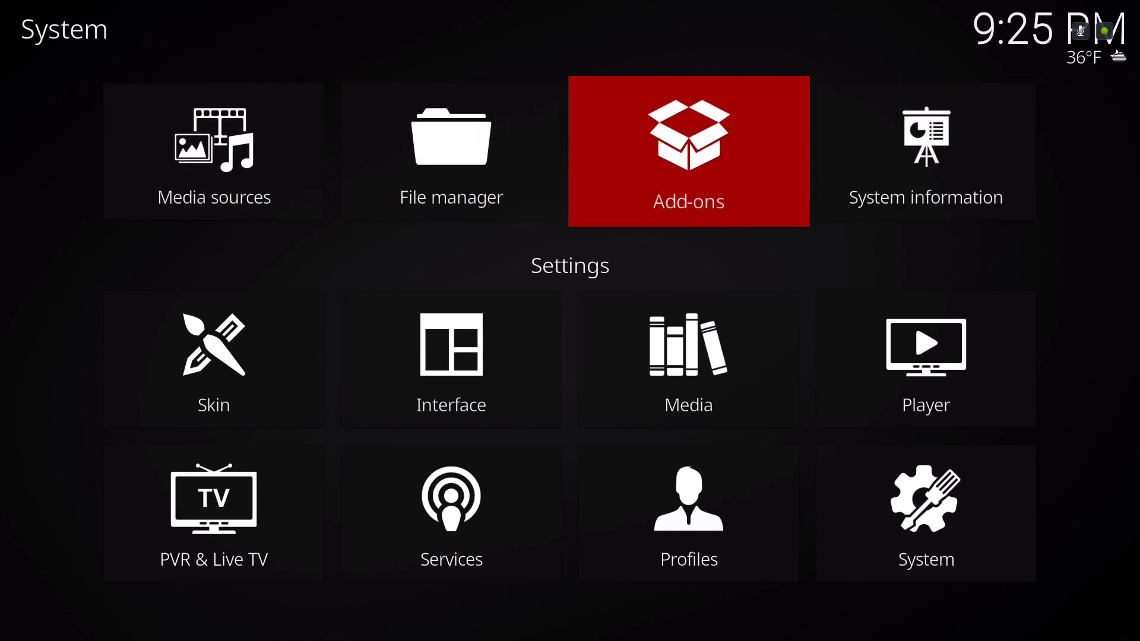
Open the Add-on browser, look over its install and search options, and go back to the System page
{"action": "key", "text": "Return"}
{"action": "key", "text": "Down"}
{"action": "key", "text": "Down"}
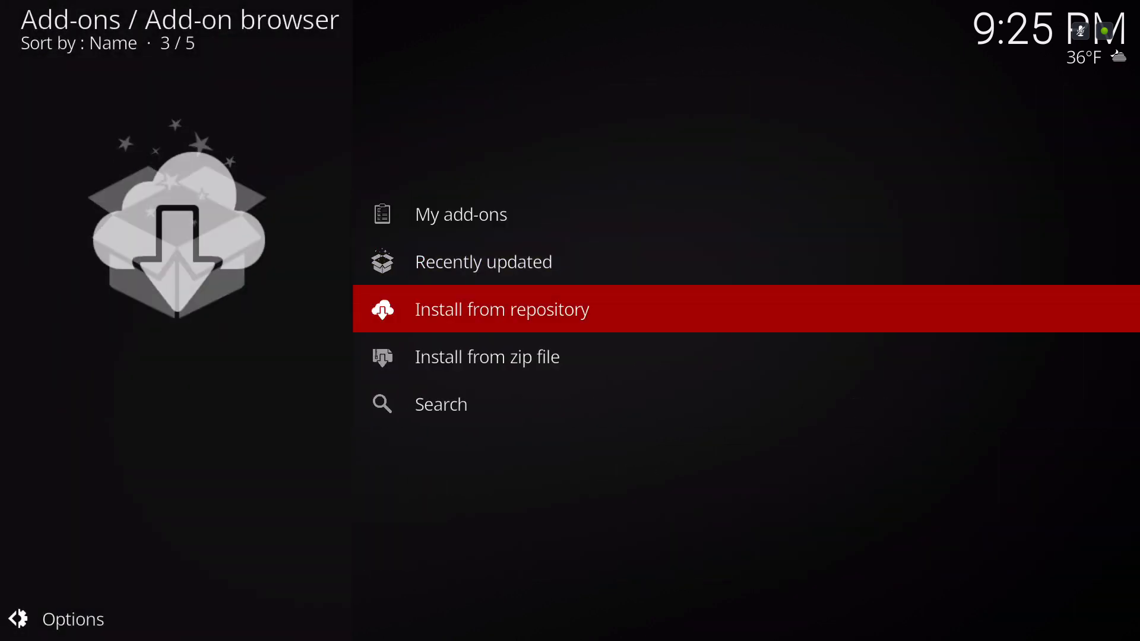
{"action": "key", "text": "Down"}
{"action": "key", "text": "Down"}
{"action": "key", "text": "Up"}
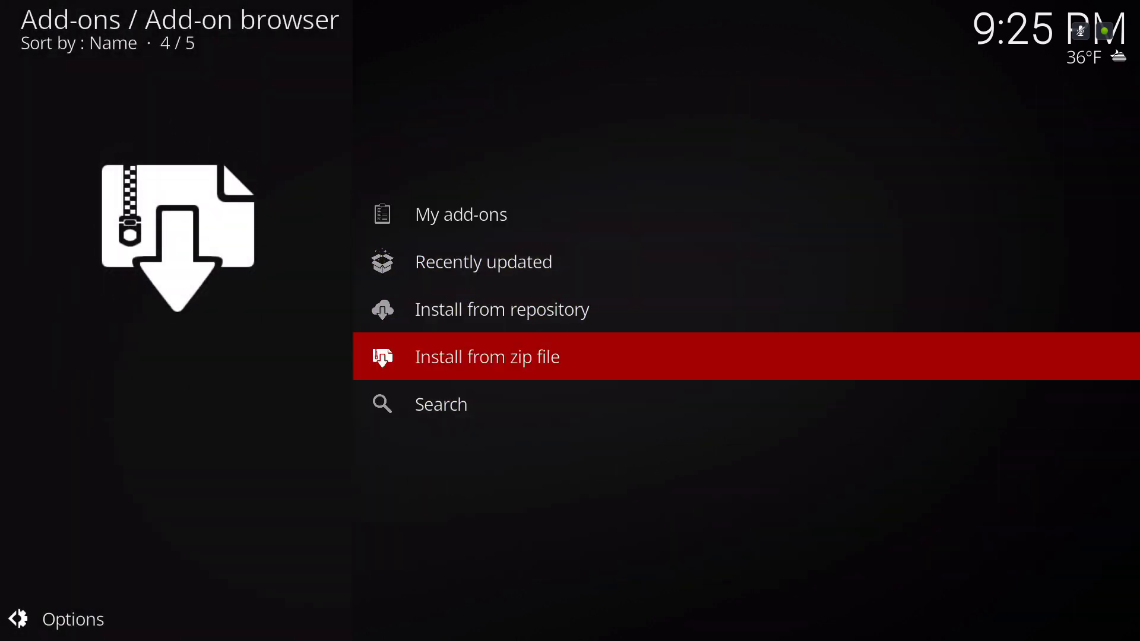
{"action": "key", "text": "Up"}
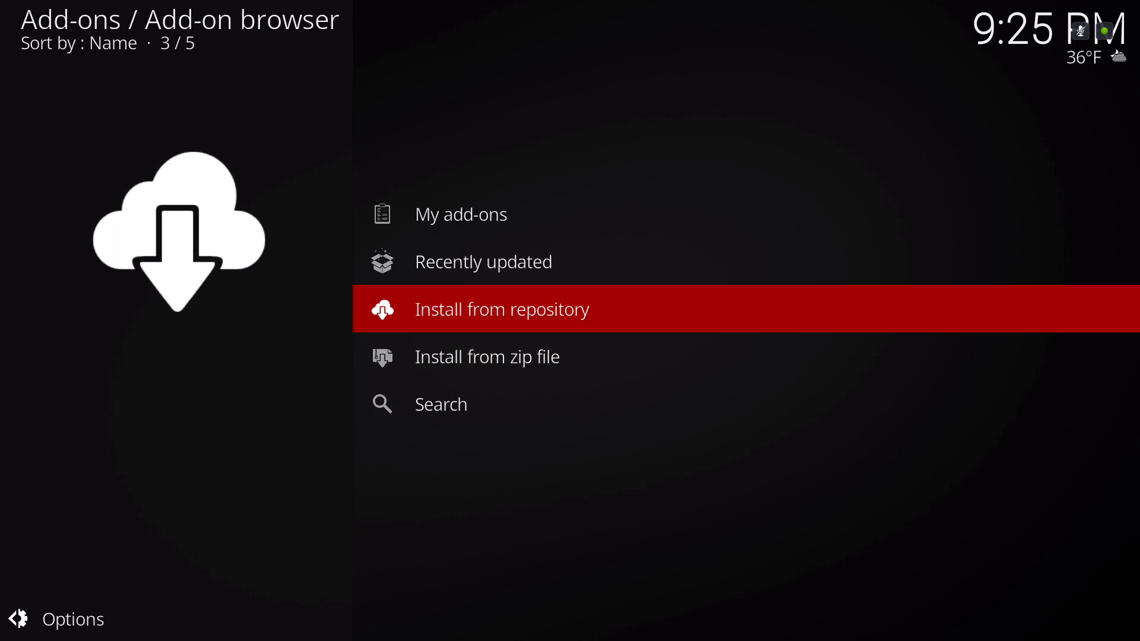
{"action": "key", "text": "Up"}
{"action": "key", "text": "Up"}
{"action": "key", "text": "Up"}
{"action": "key", "text": "Up"}
{"action": "key", "text": "Escape"}
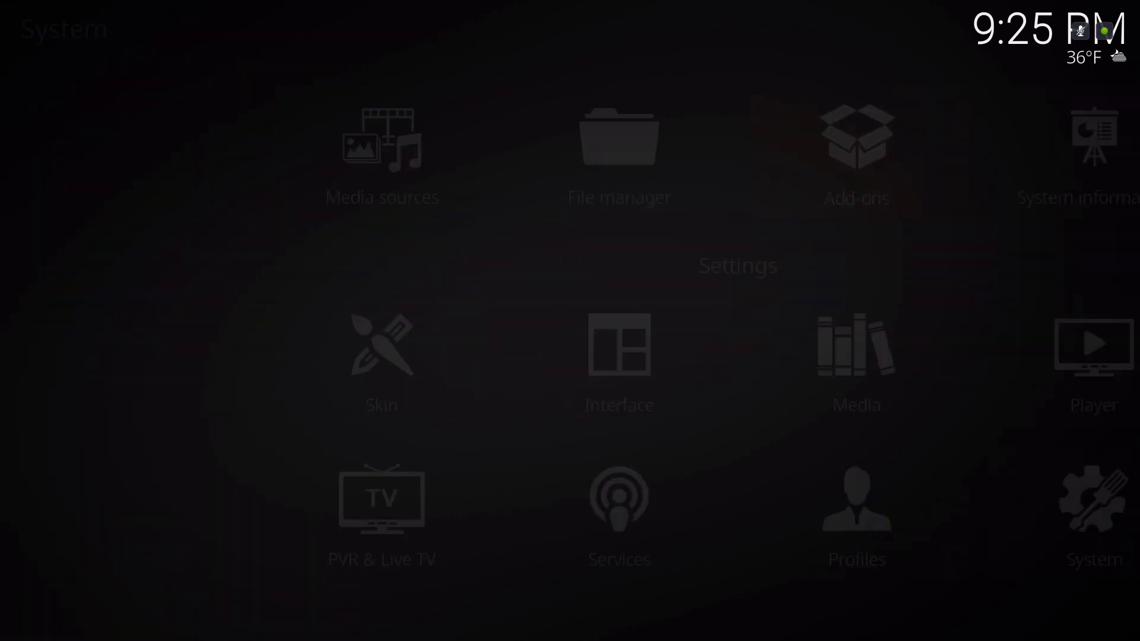
Look over the Services and PVR & Live TV tiles, and return to the home screen to view TV shows
{"action": "key", "text": "Down"}
{"action": "key", "text": "Down"}
{"action": "key", "text": "Left"}
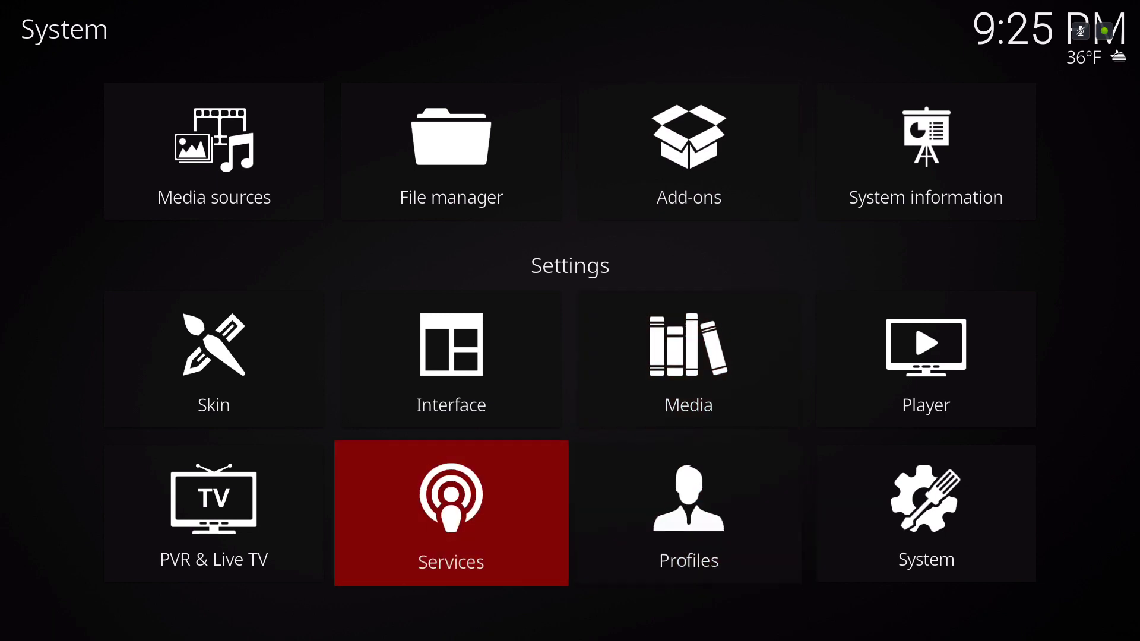
{"action": "key", "text": "Left"}
{"action": "key", "text": "Escape"}
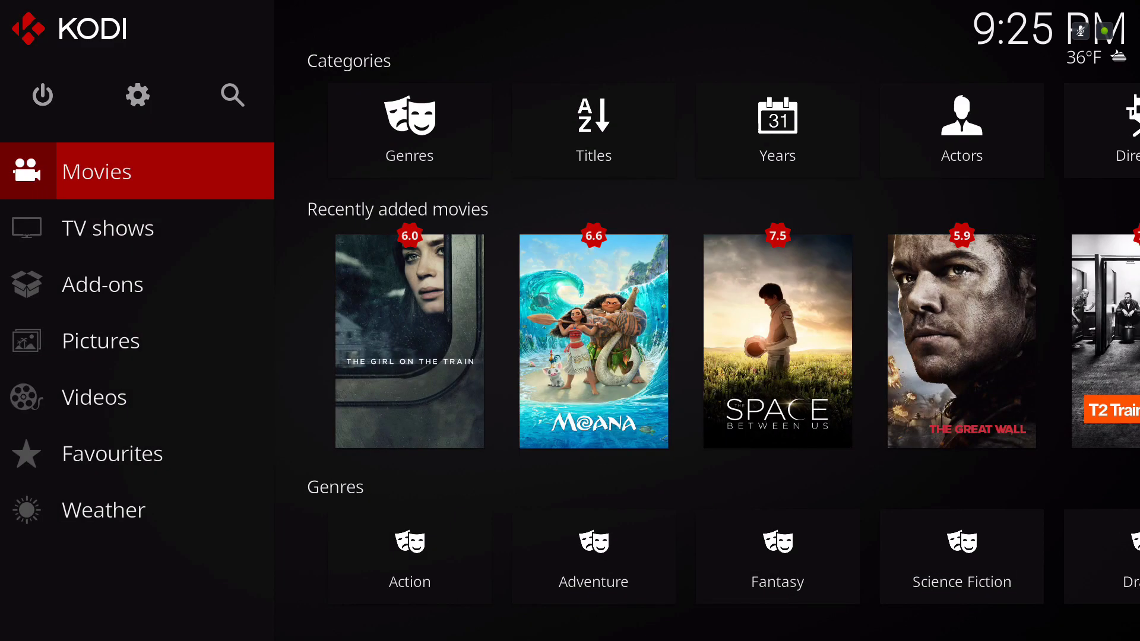
{"action": "key", "text": "Down"}
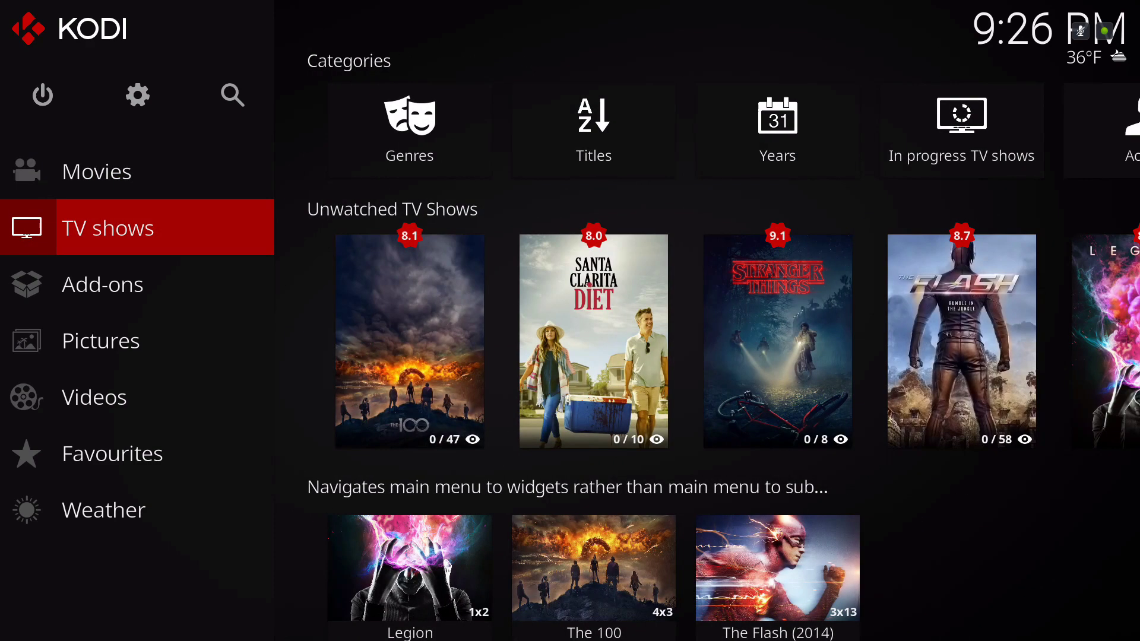
Look over the Add-ons section of the home screen, browsing its Video add-ons row from Specto to YouTube and back
{"action": "key", "text": "Down"}
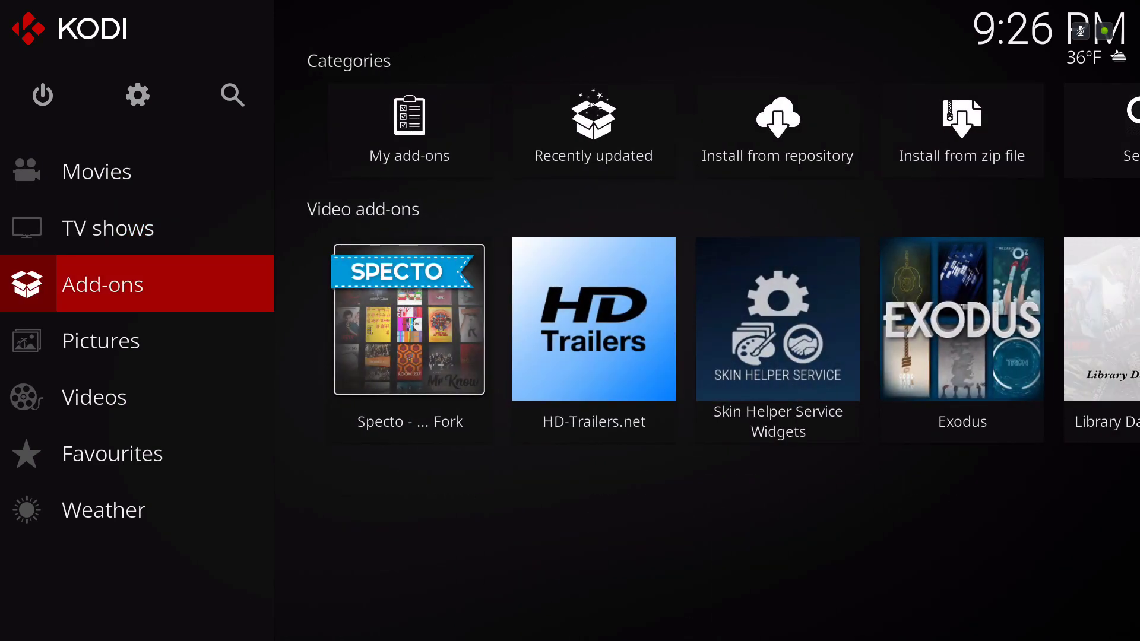
{"action": "key", "text": "Right"}
{"action": "key", "text": "Down"}
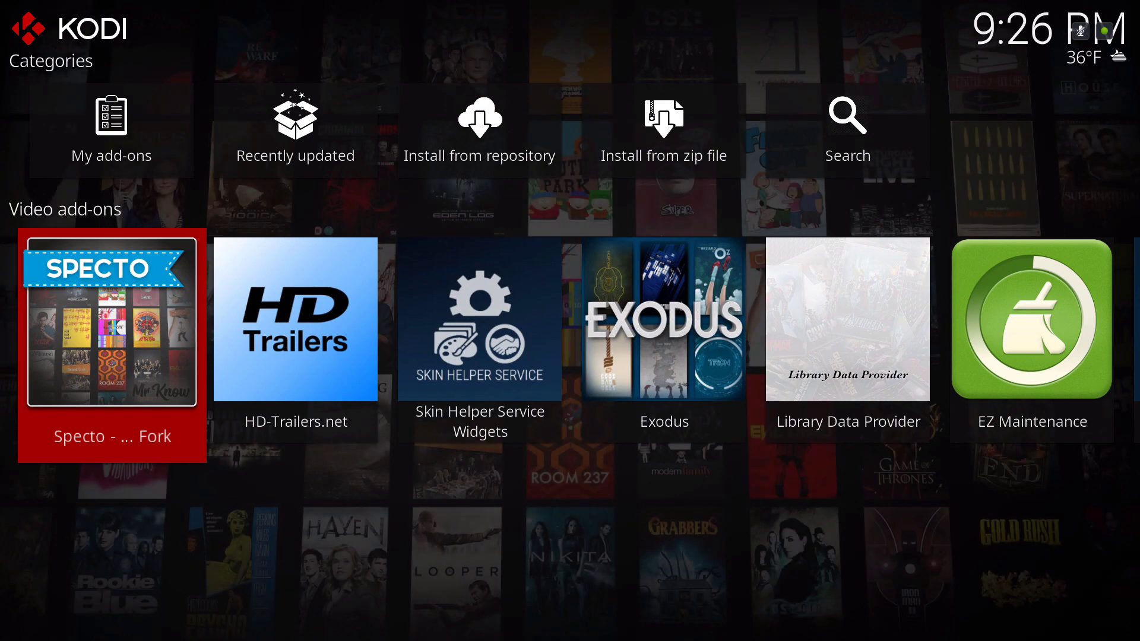
{"action": "key", "text": "Right"}
{"action": "key", "text": "Left"}
{"action": "key", "text": "Right"}
{"action": "key", "text": "Right"}
{"action": "key", "text": "Right"}
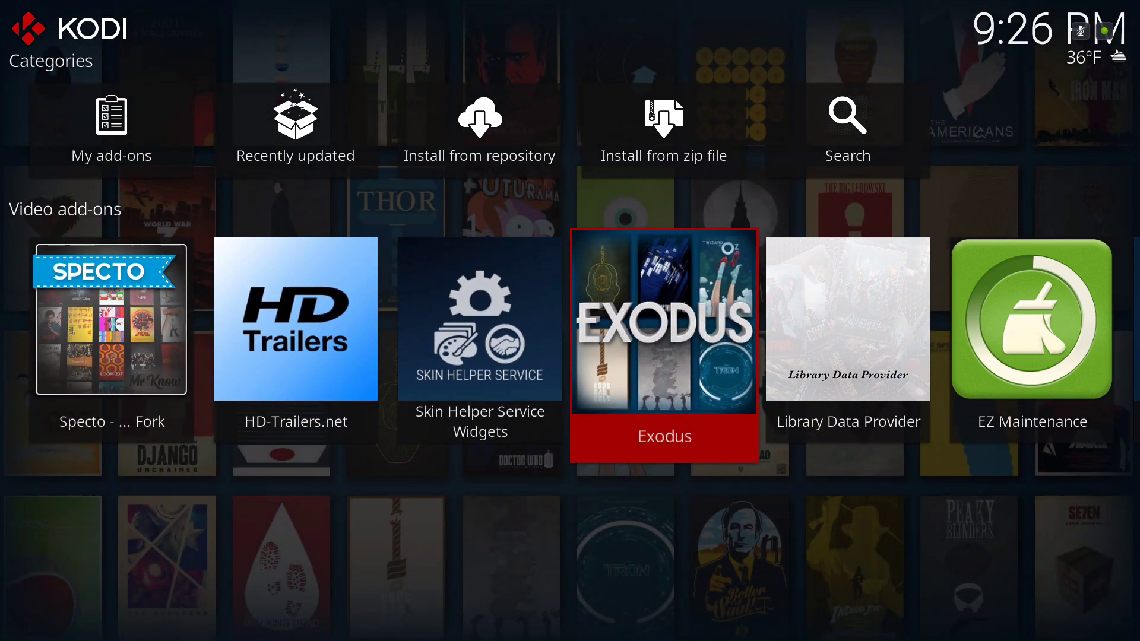
{"action": "key", "text": "Right"}
{"action": "key", "text": "Right"}
{"action": "key", "text": "Right"}
{"action": "key", "text": "Right"}
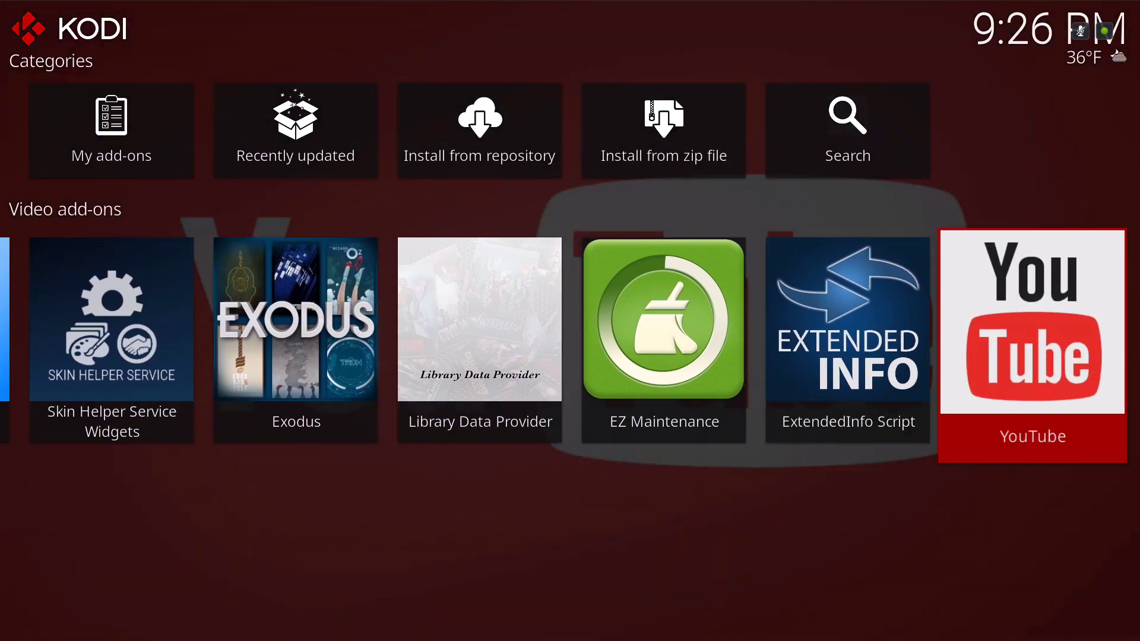
{"action": "key", "text": "Left"}
{"action": "key", "text": "Left"}
{"action": "key", "text": "Left"}
{"action": "key", "text": "Left"}
{"action": "key", "text": "Left"}
{"action": "key", "text": "Left"}
{"action": "key", "text": "Left"}
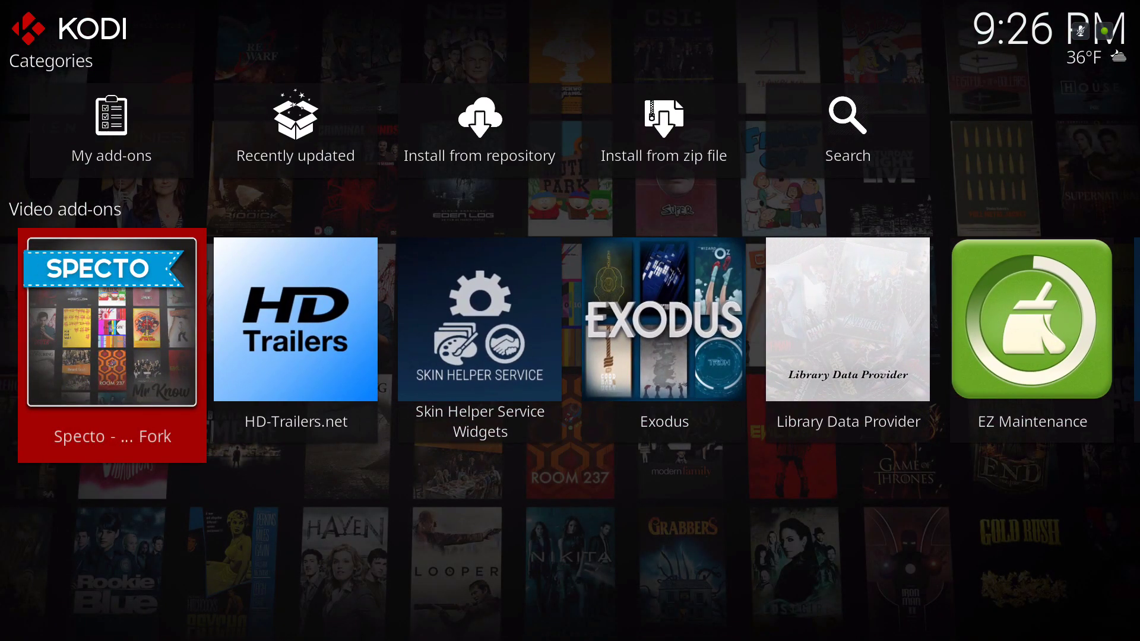
Go back to the System page and open the Skin settings
{"action": "key", "text": "Left"}
{"action": "key", "text": "Up"}
{"action": "key", "text": "Up"}
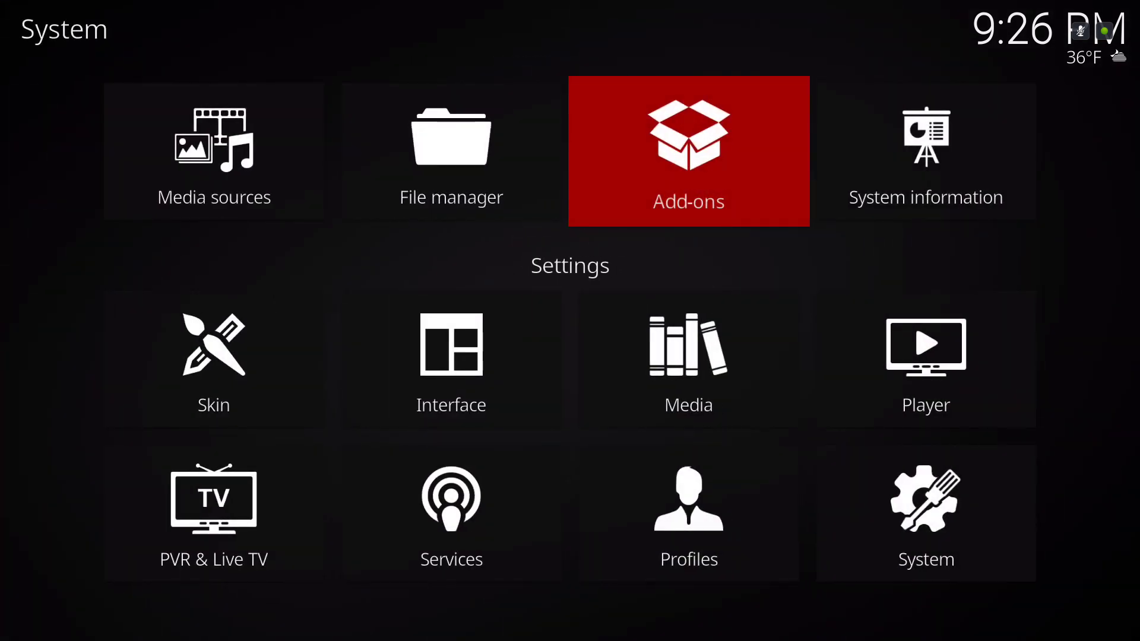
{"action": "key", "text": "Down"}
{"action": "key", "text": "Left"}
{"action": "key", "text": "Left"}
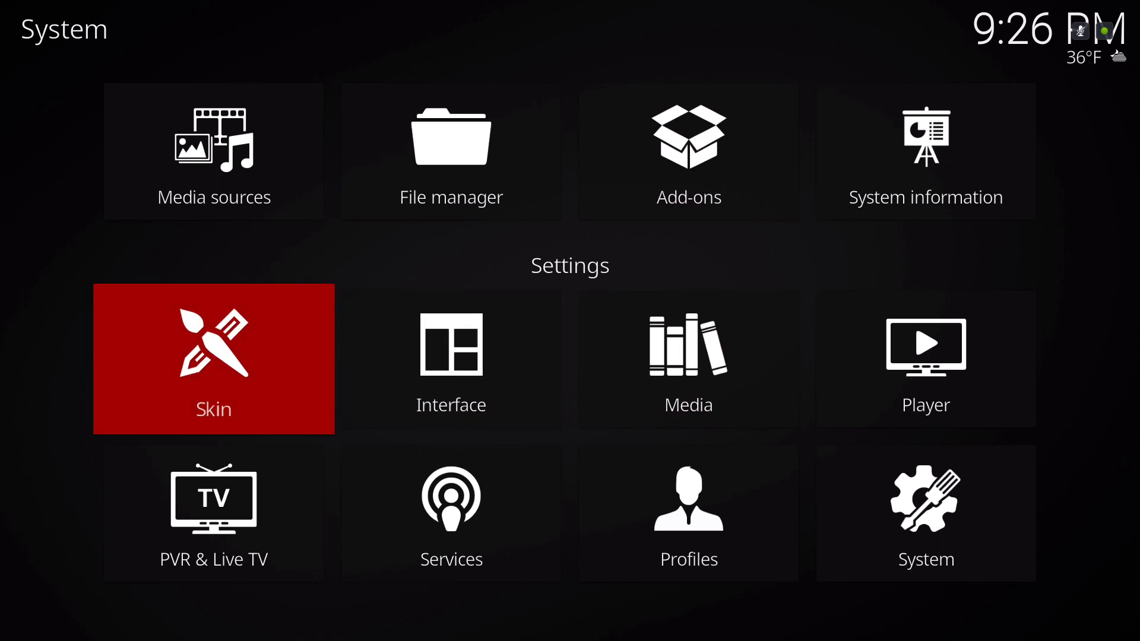
{"action": "key", "text": "Return"}
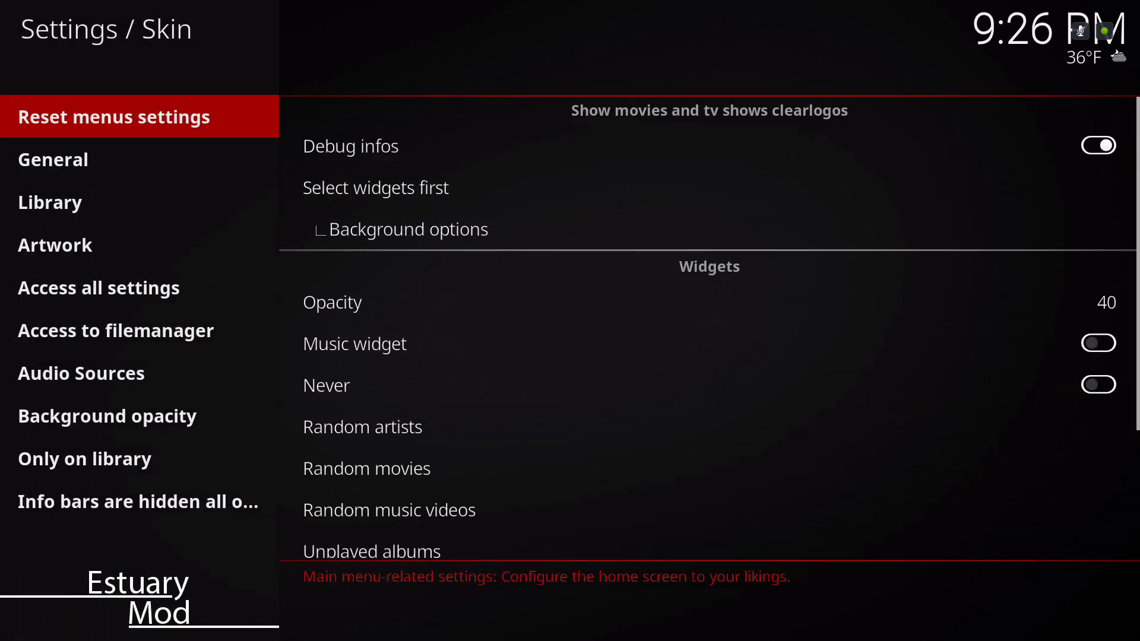
Look through the Reset menus settings category, including the Widgets options down to the notification popup entry
{"action": "key", "text": "Right"}
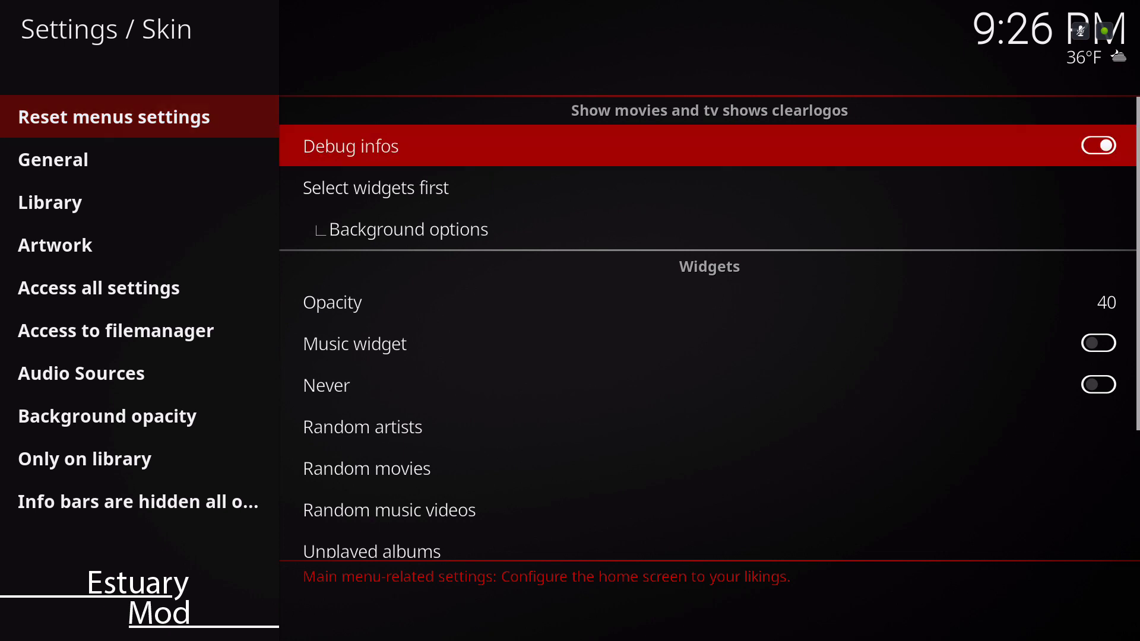
{"action": "key", "text": "Down"}
{"action": "key", "text": "Down"}
{"action": "key", "text": "Down"}
{"action": "key", "text": "Down"}
{"action": "key", "text": "Down"}
{"action": "key", "text": "Down"}
{"action": "key", "text": "Down"}
{"action": "key", "text": "Down"}
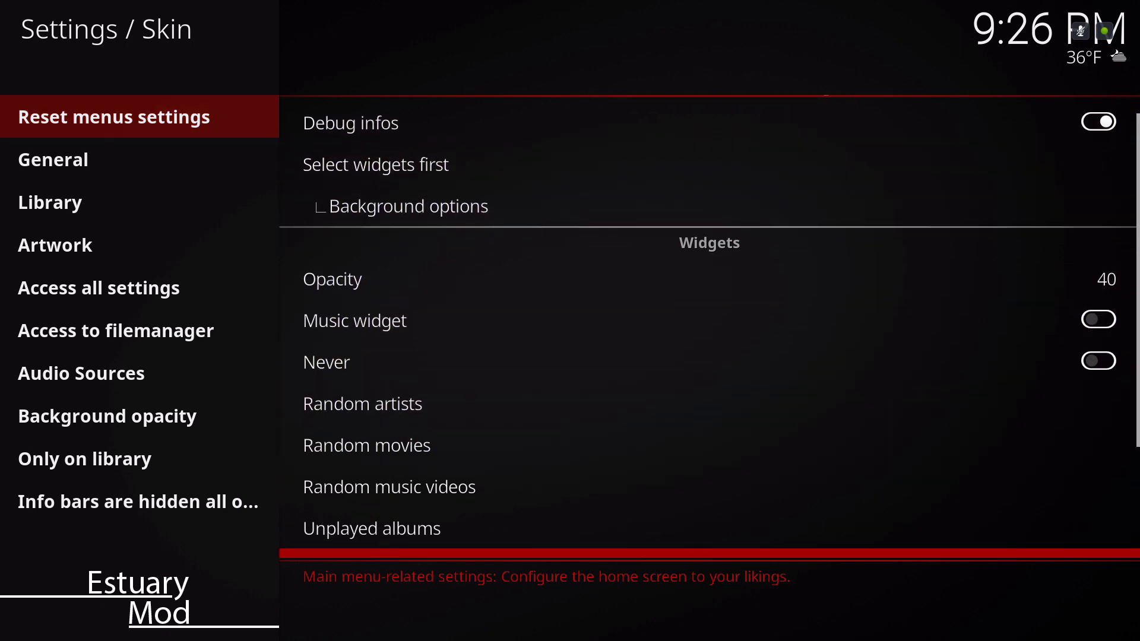
{"action": "key", "text": "Up"}
{"action": "key", "text": "Up"}
{"action": "key", "text": "Up"}
{"action": "key", "text": "Up"}
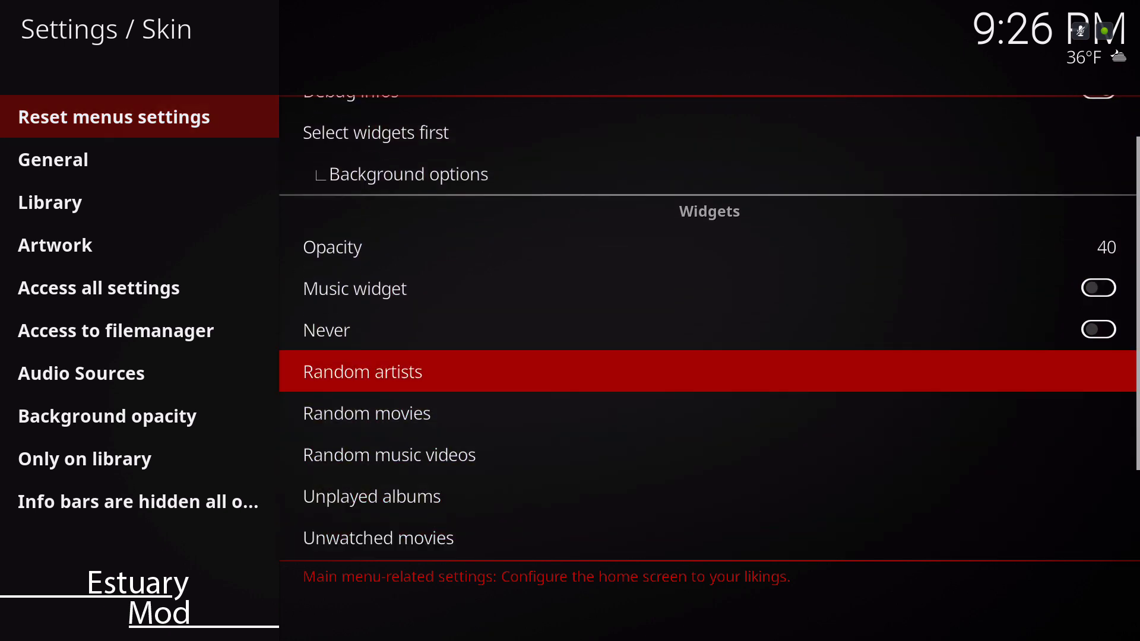
{"action": "key", "text": "Down"}
{"action": "key", "text": "Down"}
{"action": "key", "text": "Down"}
{"action": "key", "text": "Down"}
{"action": "key", "text": "Down"}
{"action": "key", "text": "Down"}
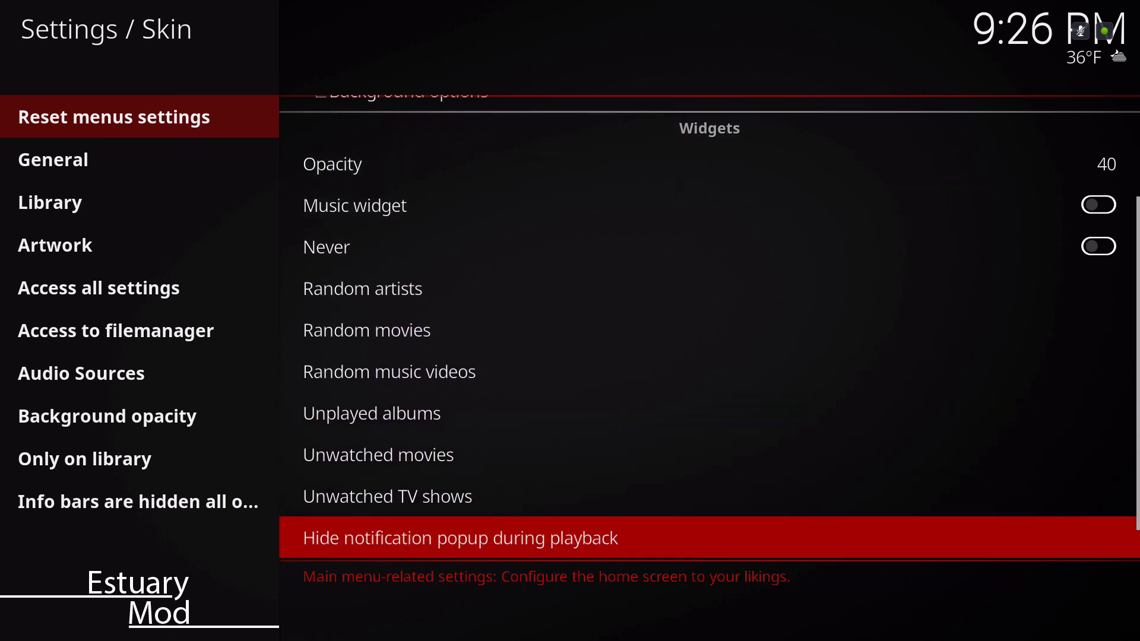
{"action": "key", "text": "Down"}
{"action": "key", "text": "Down"}
Review the skin's General settings, from slide animations and media flags to the rating and widget options
{"action": "key", "text": "Left"}
{"action": "key", "text": "Down"}
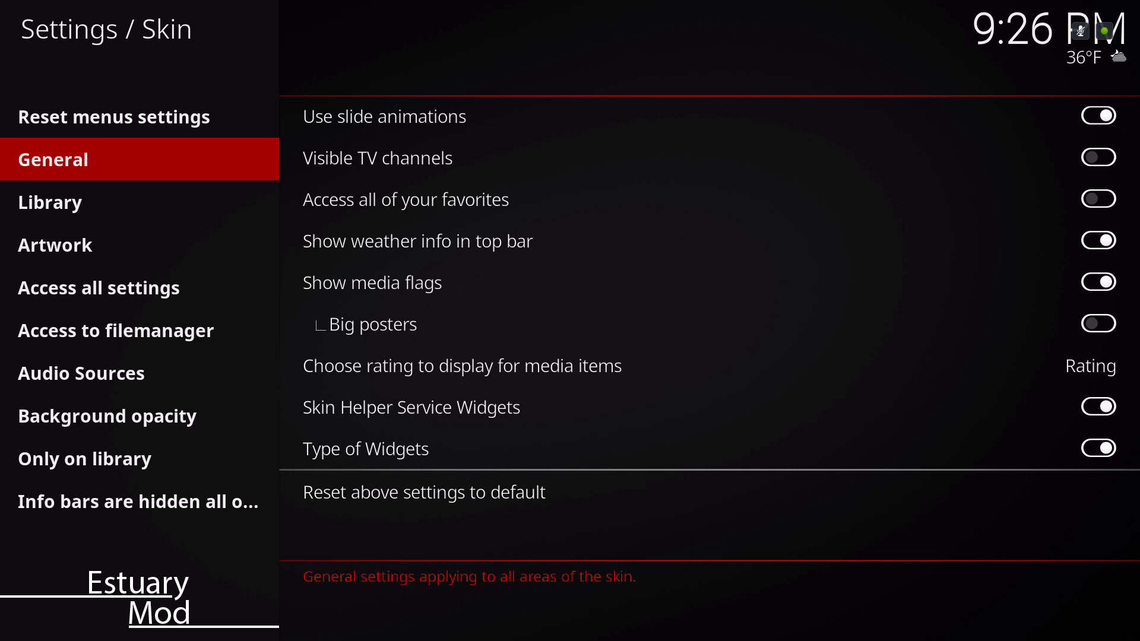
{"action": "key", "text": "Right"}
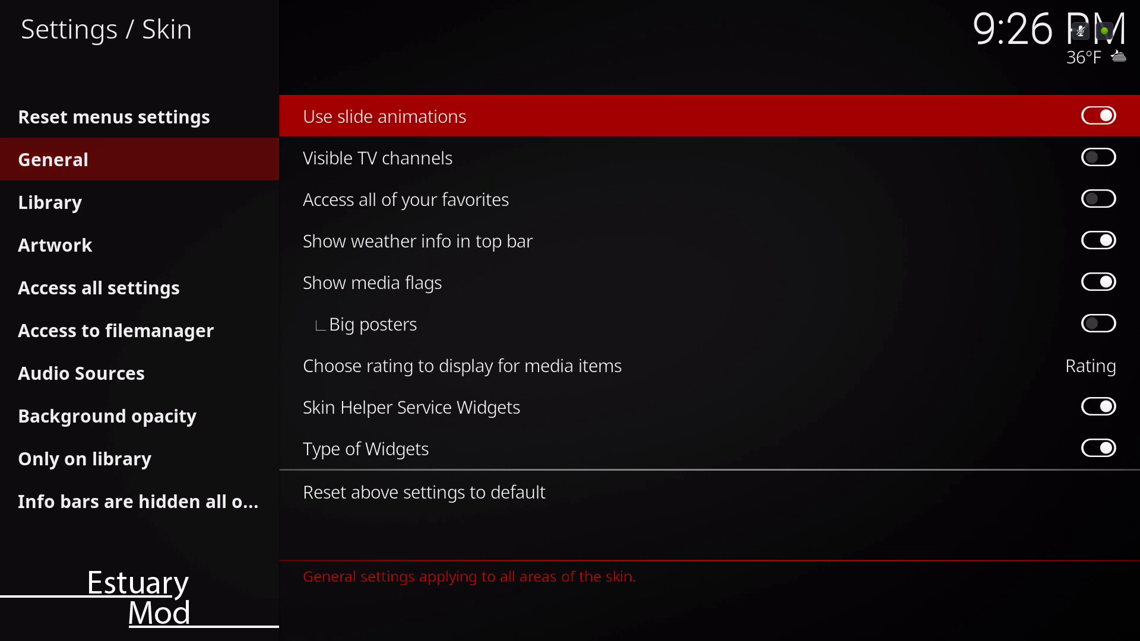
{"action": "key", "text": "Down"}
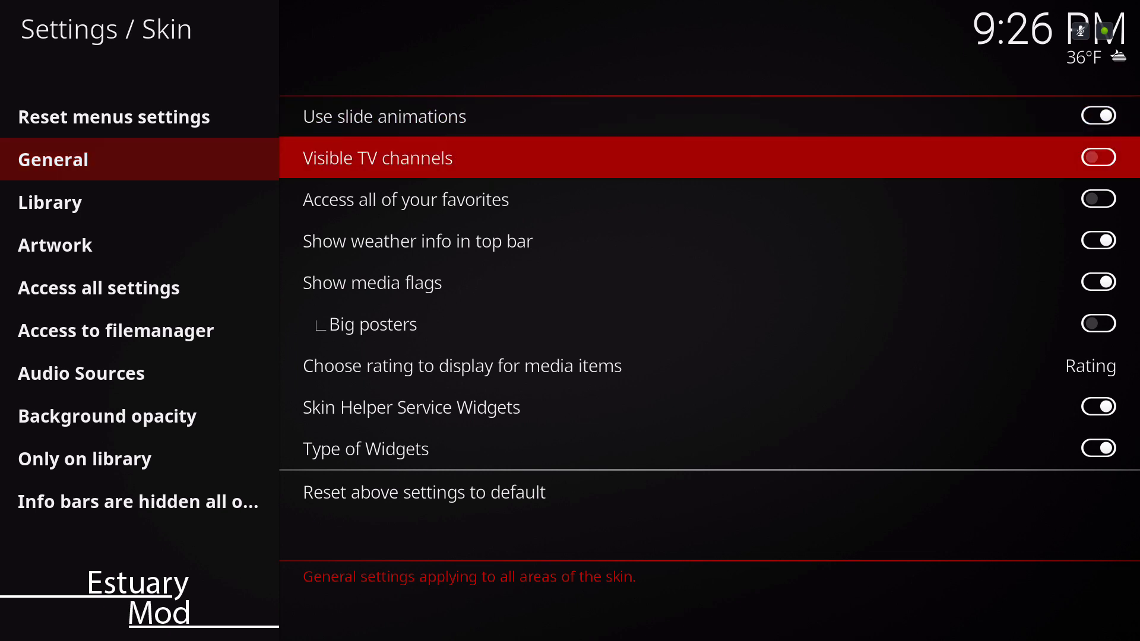
{"action": "key", "text": "Down"}
{"action": "key", "text": "Down"}
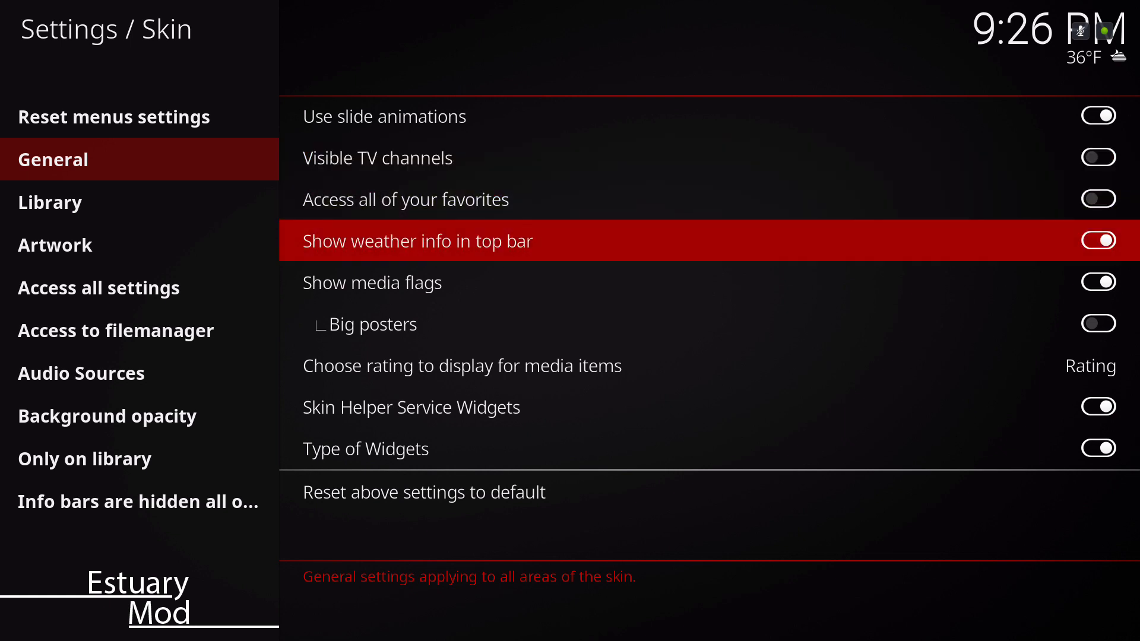
{"action": "key", "text": "Down"}
{"action": "key", "text": "Down"}
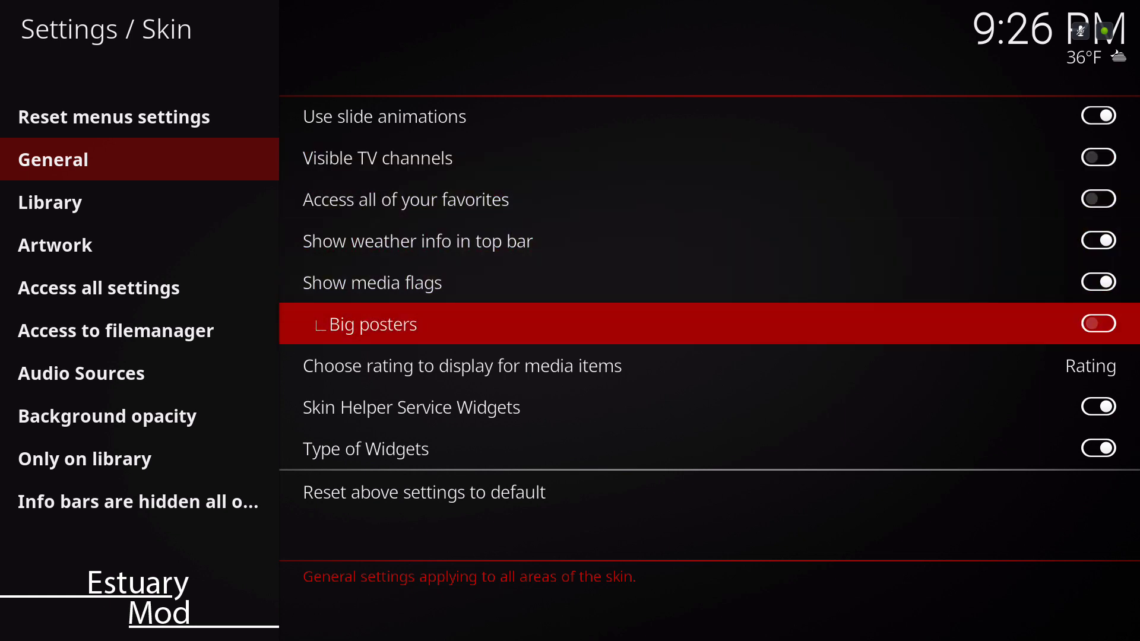
{"action": "key", "text": "Down"}
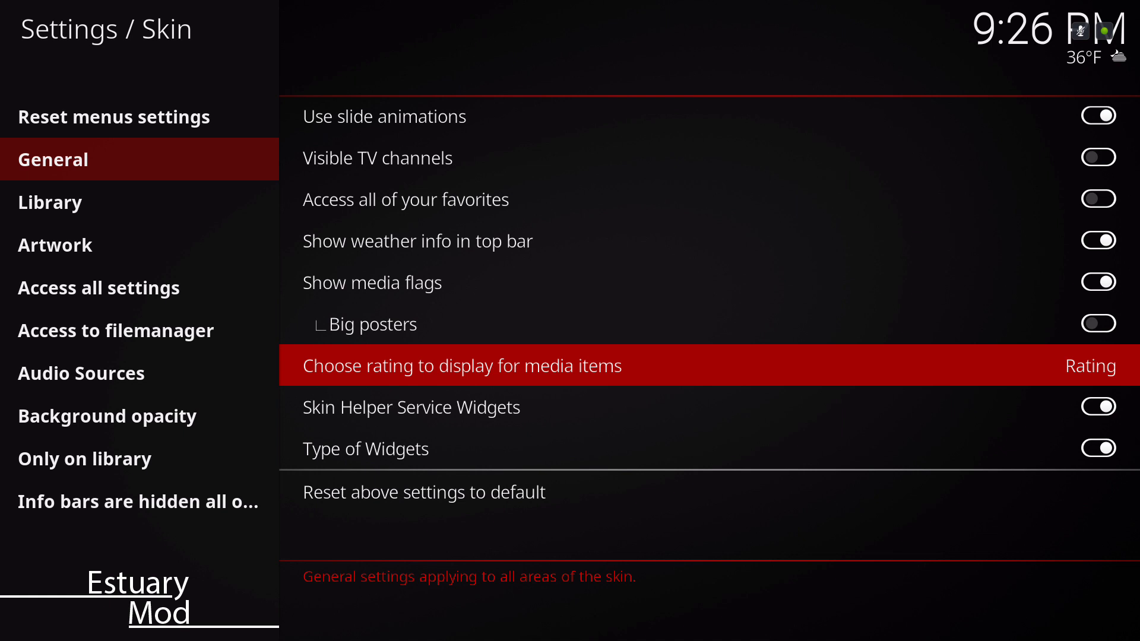
{"action": "key", "text": "Down"}
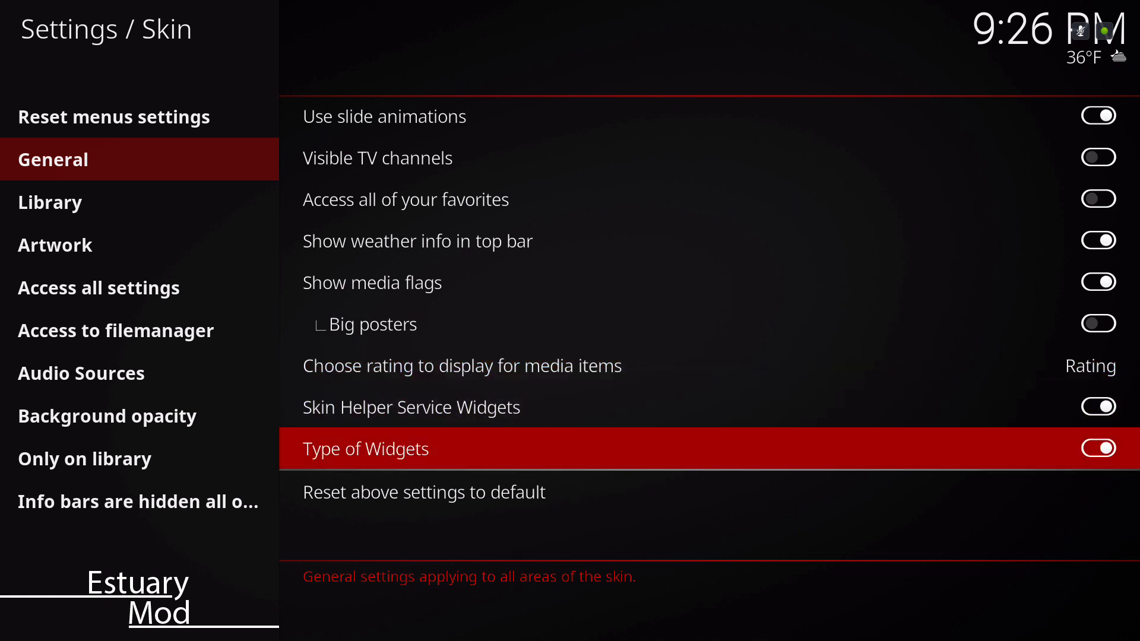
{"action": "key", "text": "Down"}
{"action": "key", "text": "Down"}
{"action": "key", "text": "Left"}
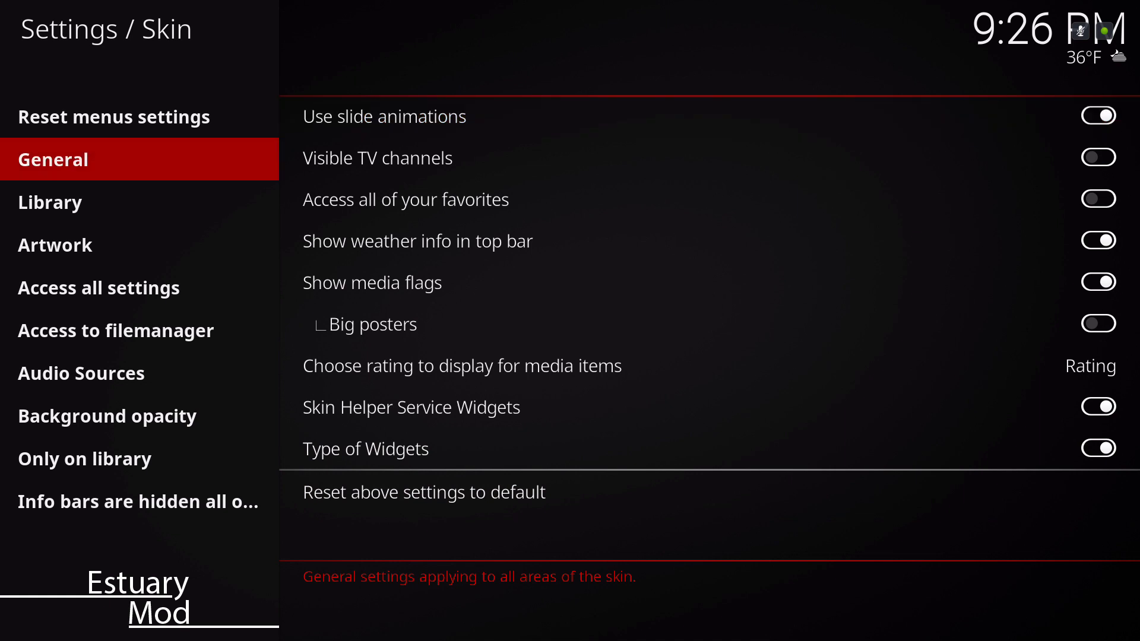
{"action": "key", "text": "Right"}
{"action": "key", "text": "Down"}
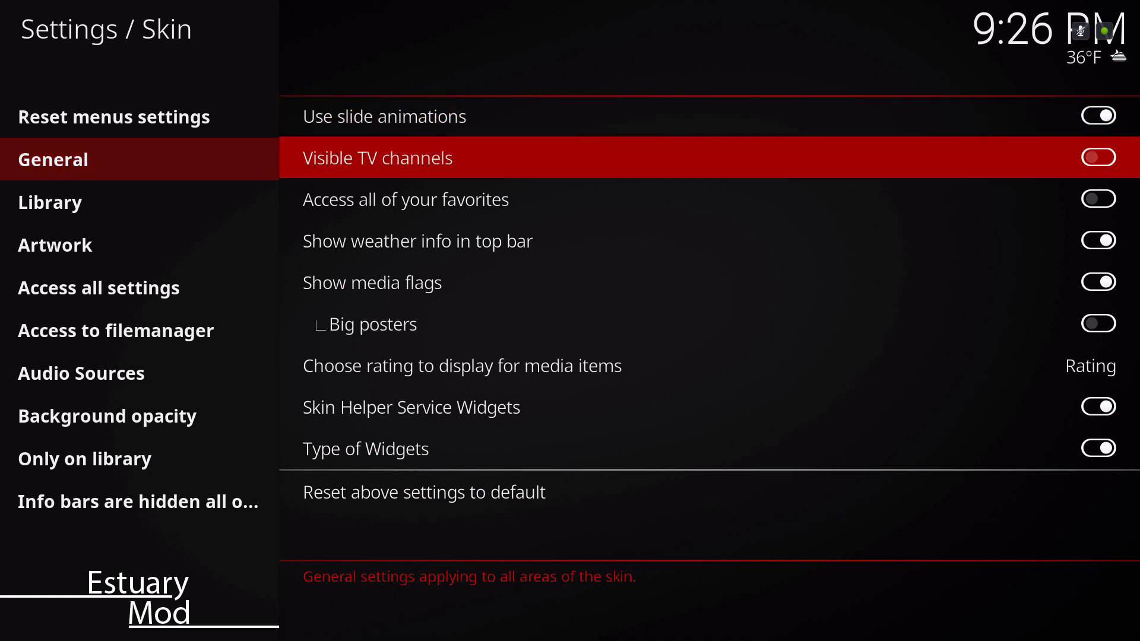
{"action": "key", "text": "Up"}
{"action": "key", "text": "Up"}
{"action": "key", "text": "Up"}
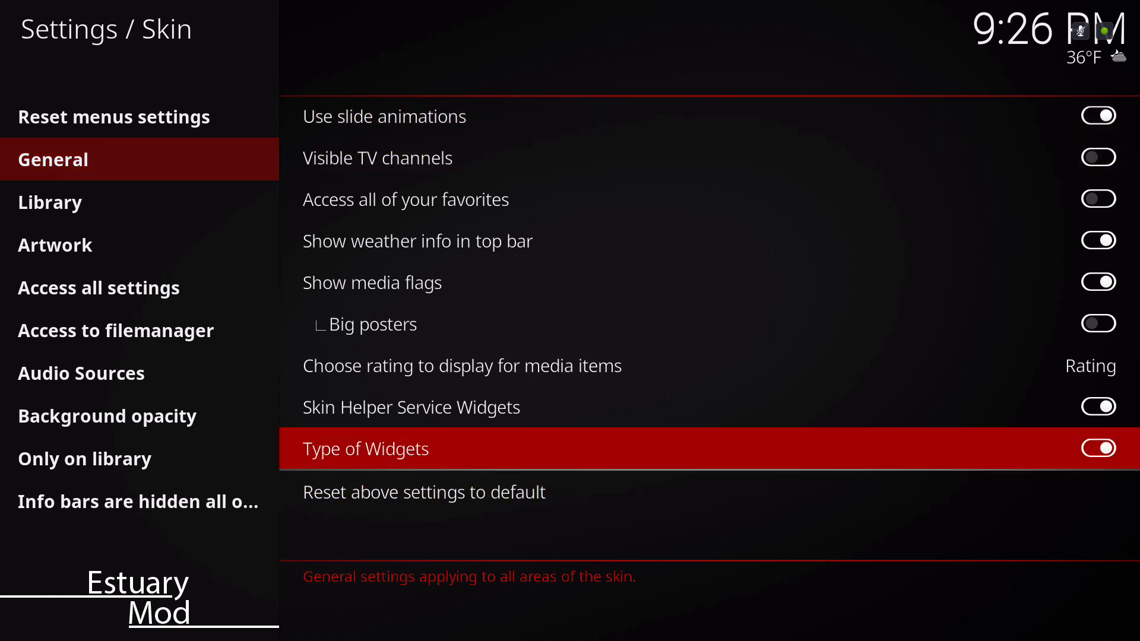
Look over the skin's Library settings for auto scrolling and the animated background
{"action": "key", "text": "Left"}
{"action": "key", "text": "Down"}
{"action": "key", "text": "Right"}
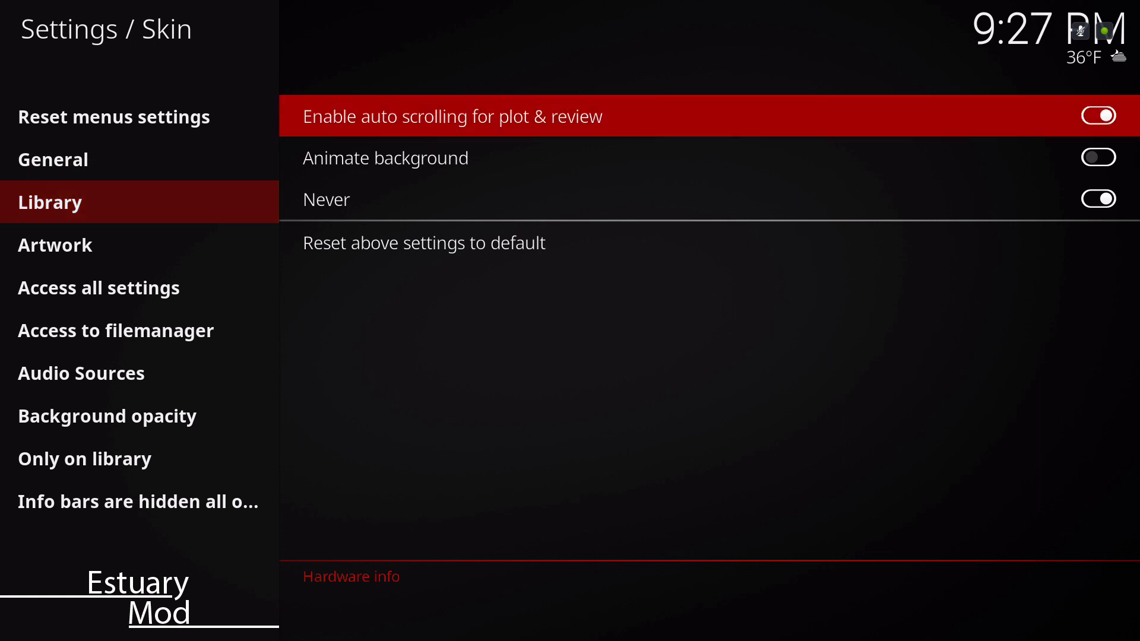
{"action": "key", "text": "Down"}
{"action": "key", "text": "Down"}
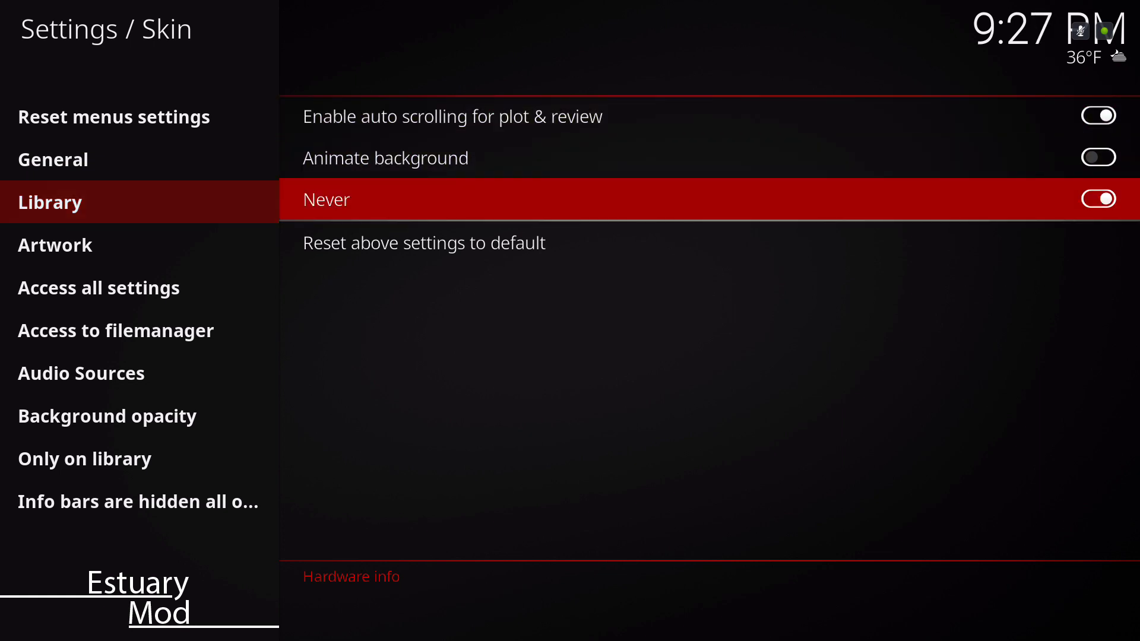
Look through the skin's Artwork settings, including the background pattern and the fanart pack options
{"action": "key", "text": "Left"}
{"action": "key", "text": "Down"}
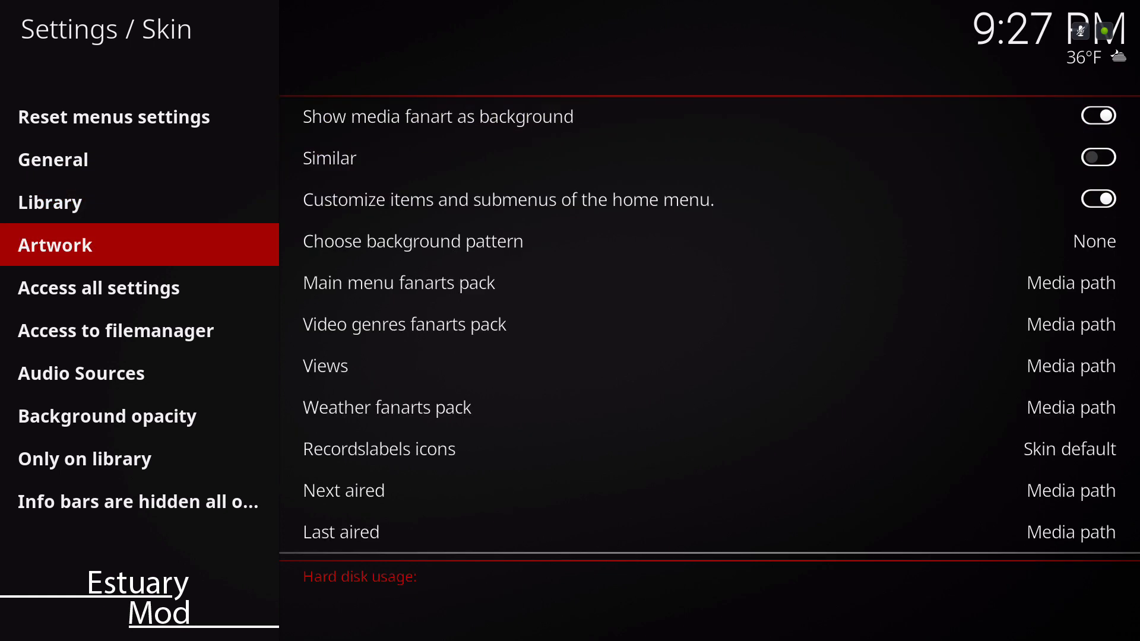
{"action": "key", "text": "Right"}
{"action": "key", "text": "Down"}
{"action": "key", "text": "Down"}
{"action": "key", "text": "Down"}
{"action": "key", "text": "Down"}
{"action": "key", "text": "Down"}
{"action": "key", "text": "Down"}
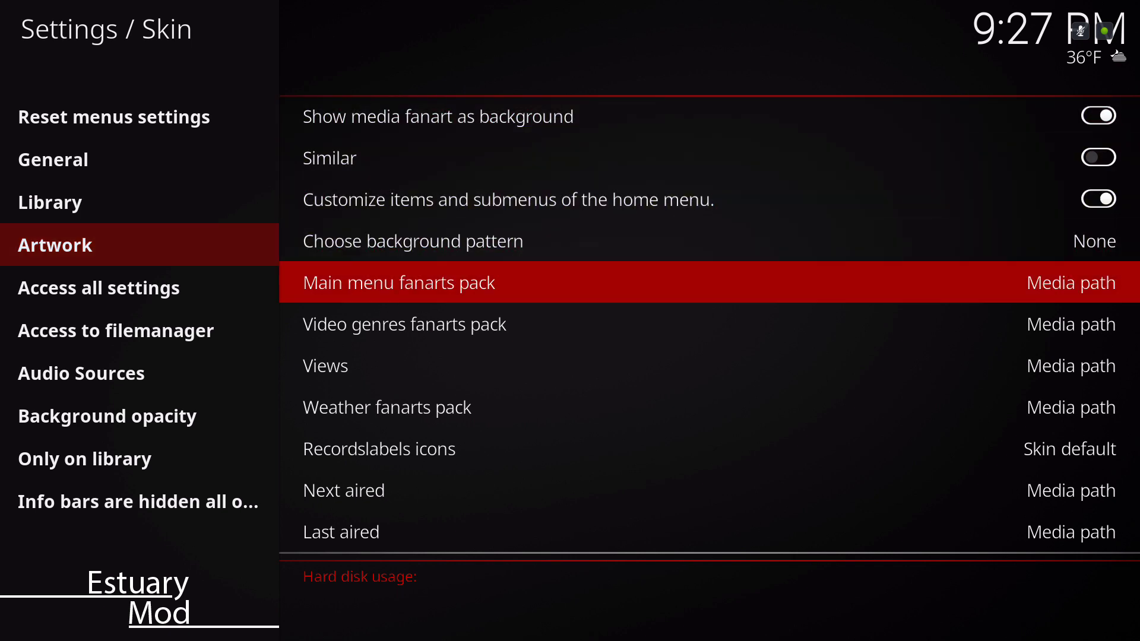
{"action": "key", "text": "Down"}
{"action": "key", "text": "Down"}
{"action": "key", "text": "Down"}
{"action": "key", "text": "Down"}
{"action": "key", "text": "Down"}
{"action": "key", "text": "Down"}
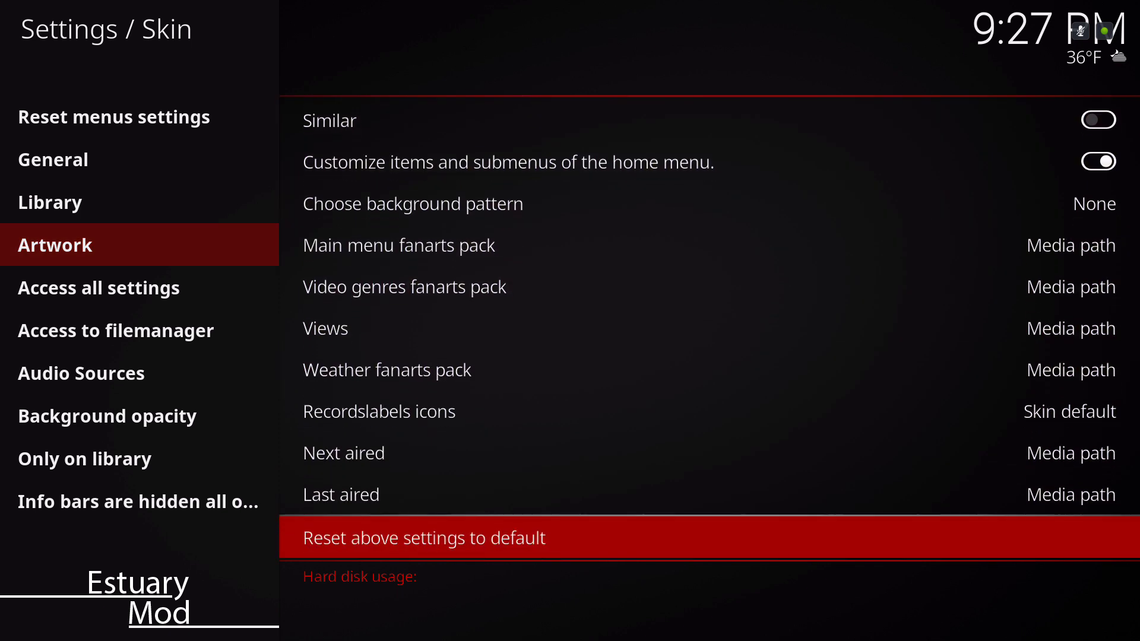
{"action": "key", "text": "Down"}
Examine the Access all settings category, including the background video and ClearArt position options
{"action": "key", "text": "Left"}
{"action": "key", "text": "Down"}
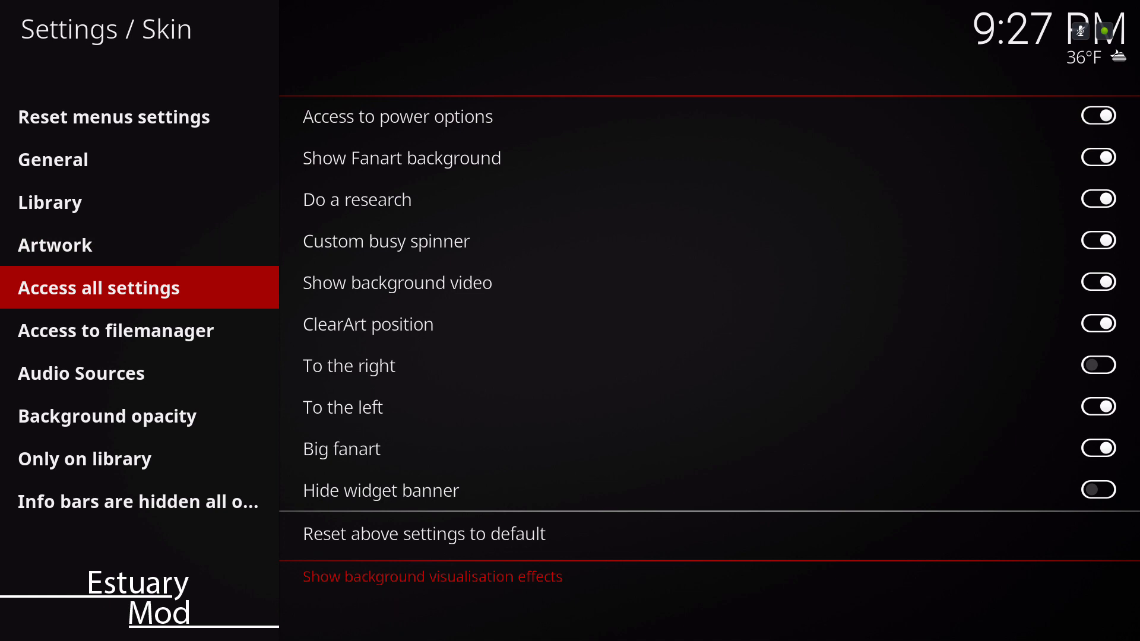
{"action": "key", "text": "Right"}
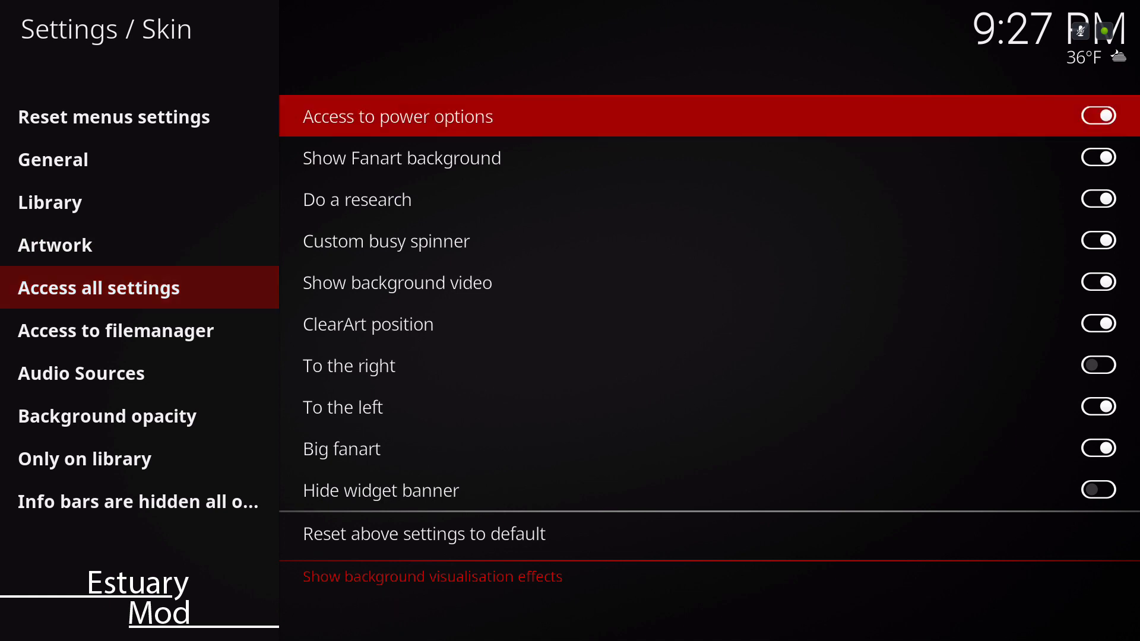
{"action": "key", "text": "Up"}
{"action": "key", "text": "Up"}
{"action": "key", "text": "Up"}
{"action": "key", "text": "Up"}
{"action": "key", "text": "Up"}
{"action": "key", "text": "Up"}
{"action": "key", "text": "Up"}
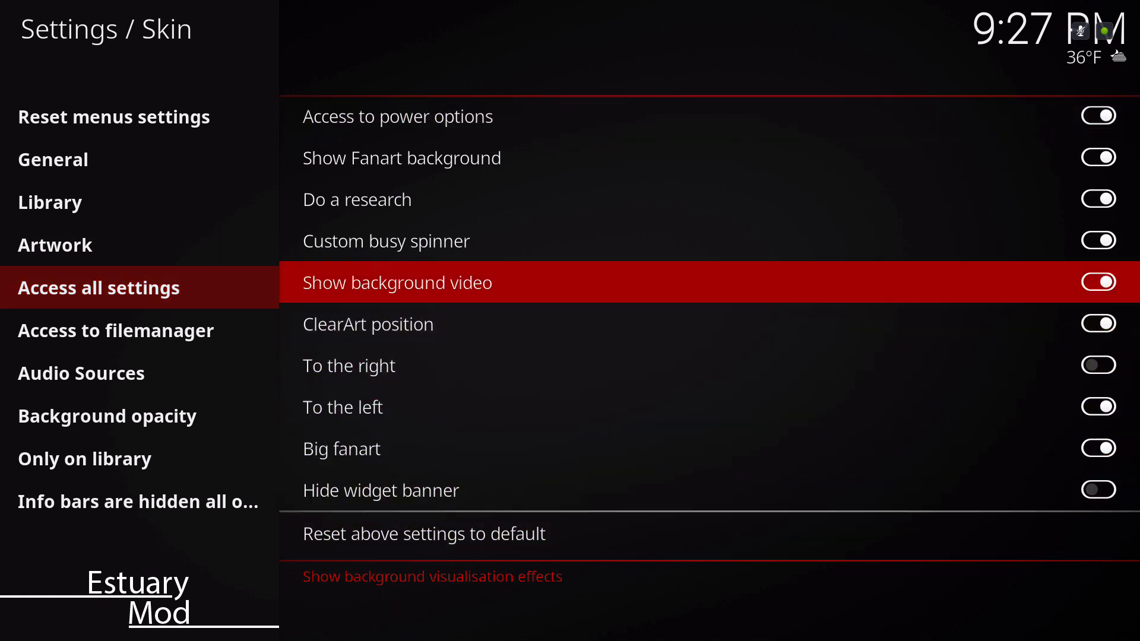
{"action": "key", "text": "Down"}
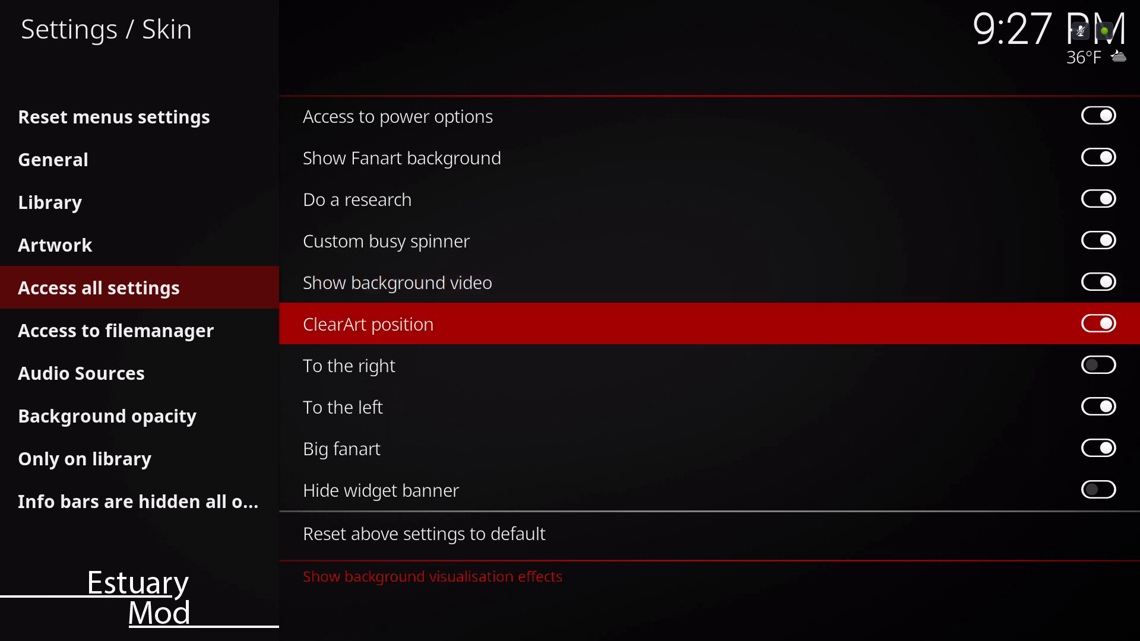
Look over the remaining skin setting categories, from Access to filemanager and Audio Sources to the list of required scripts
{"action": "key", "text": "Left"}
{"action": "key", "text": "Down"}
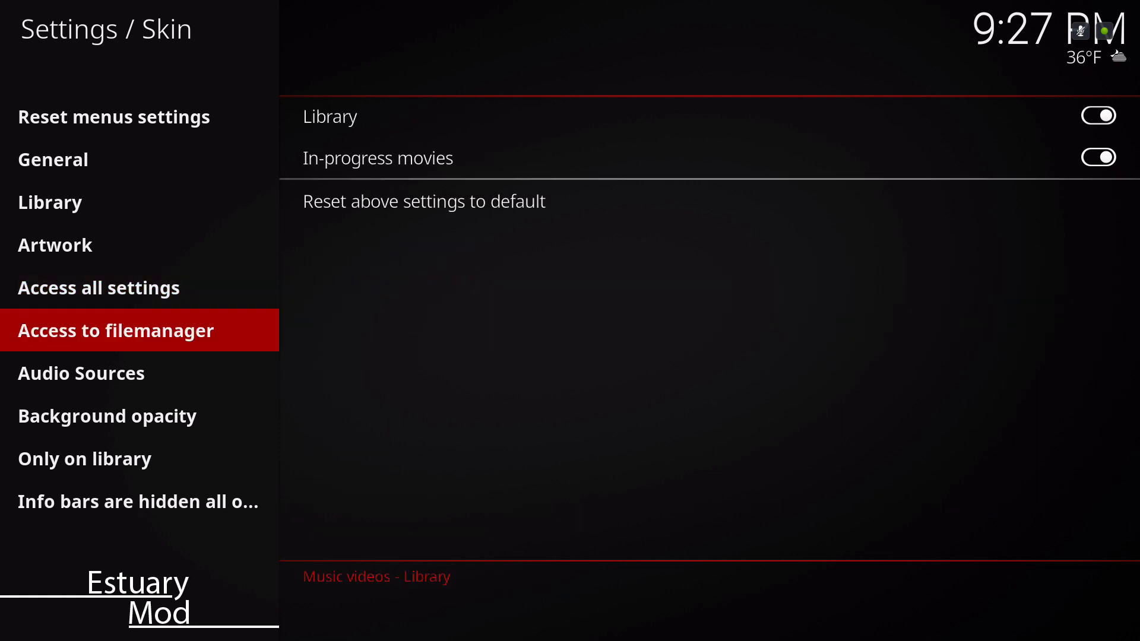
{"action": "key", "text": "Down"}
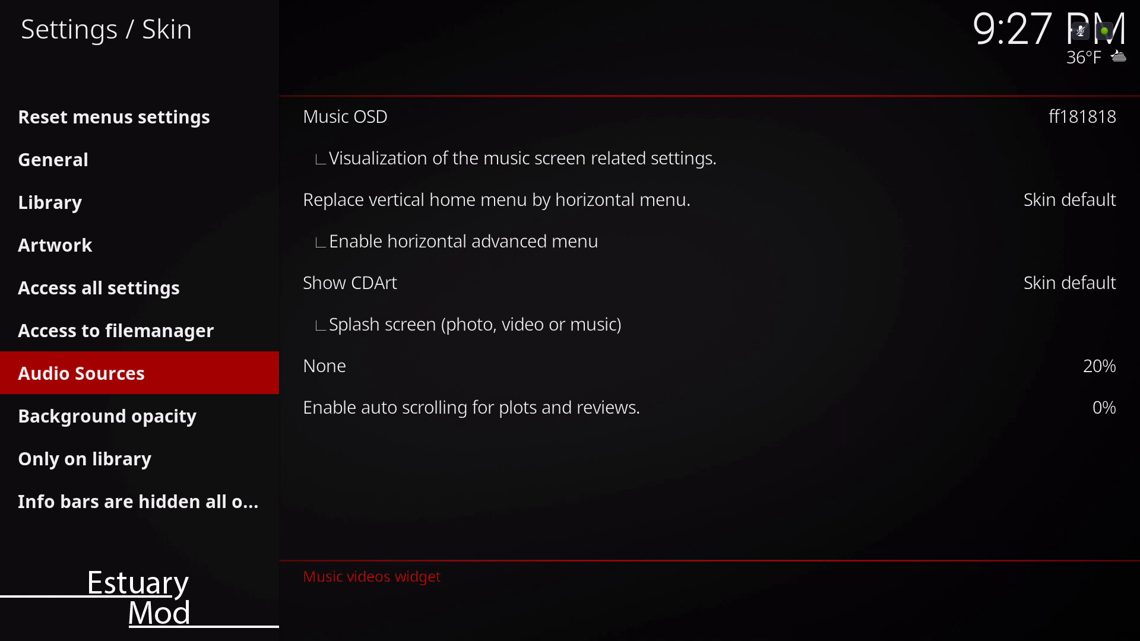
{"action": "key", "text": "Down"}
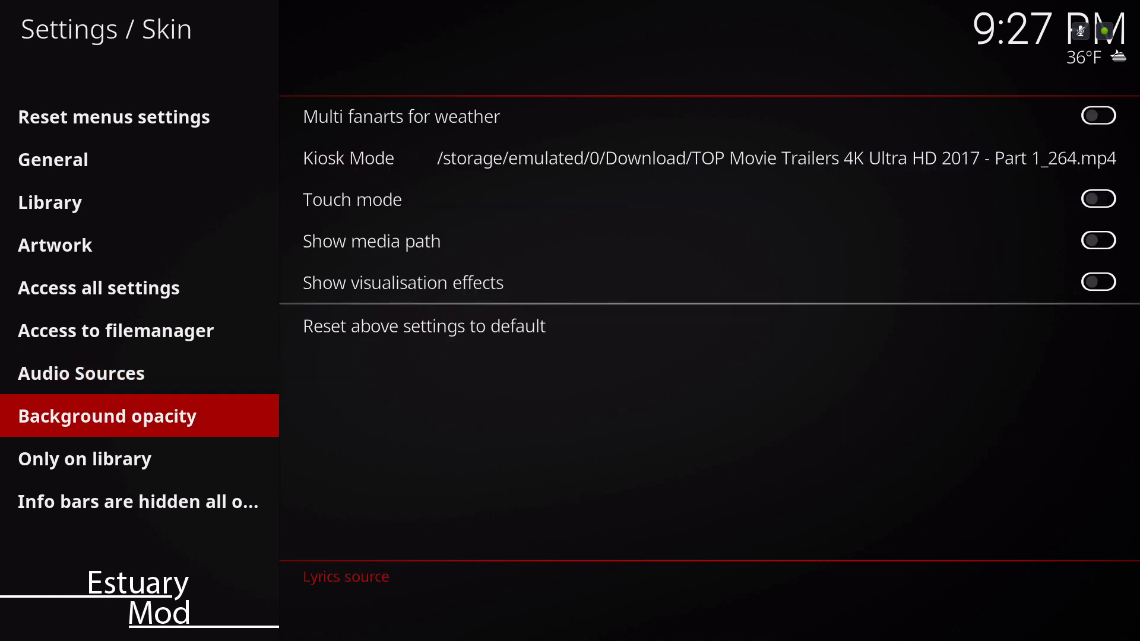
{"action": "key", "text": "Down"}
{"action": "key", "text": "Down"}
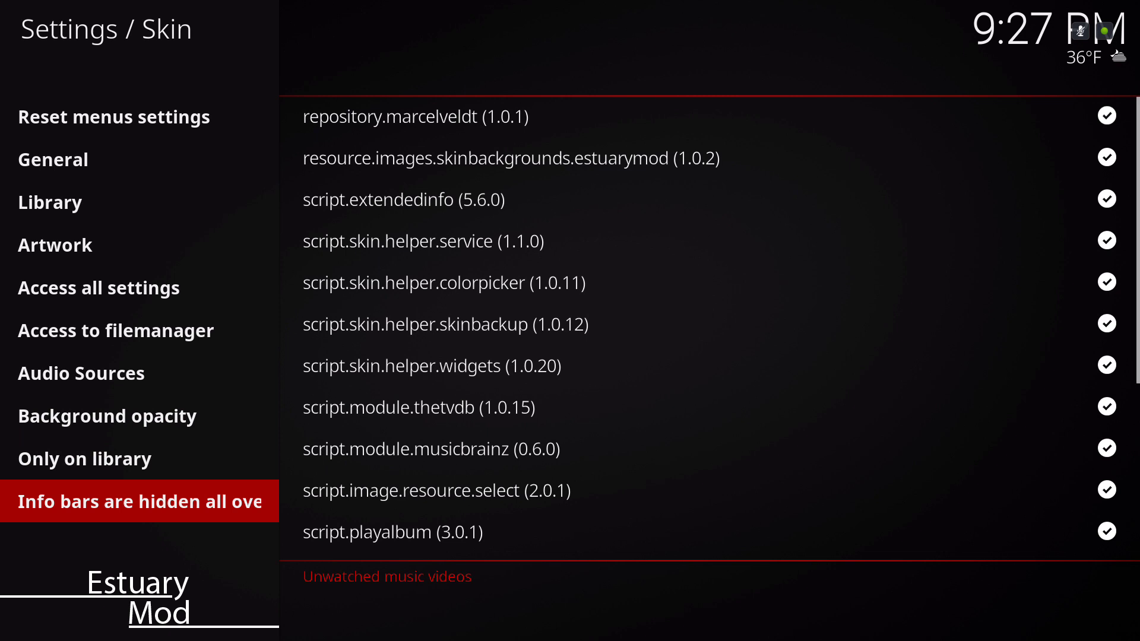
Leave the skin settings and open the Interface settings from the System page
{"action": "key", "text": "Down"}
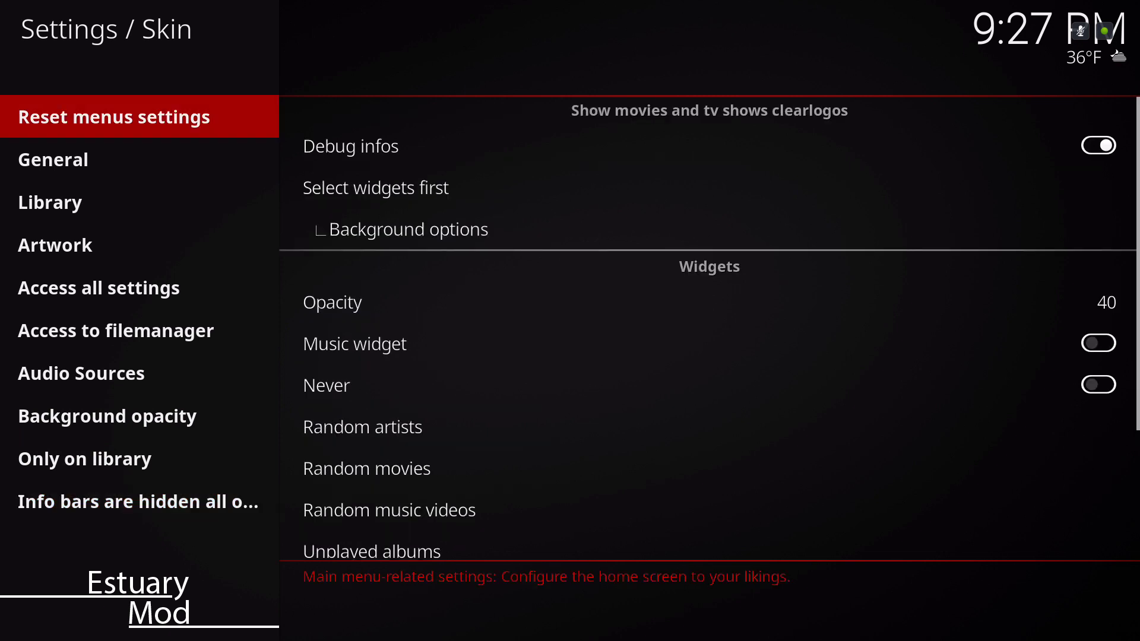
{"action": "key", "text": "BackSpace"}
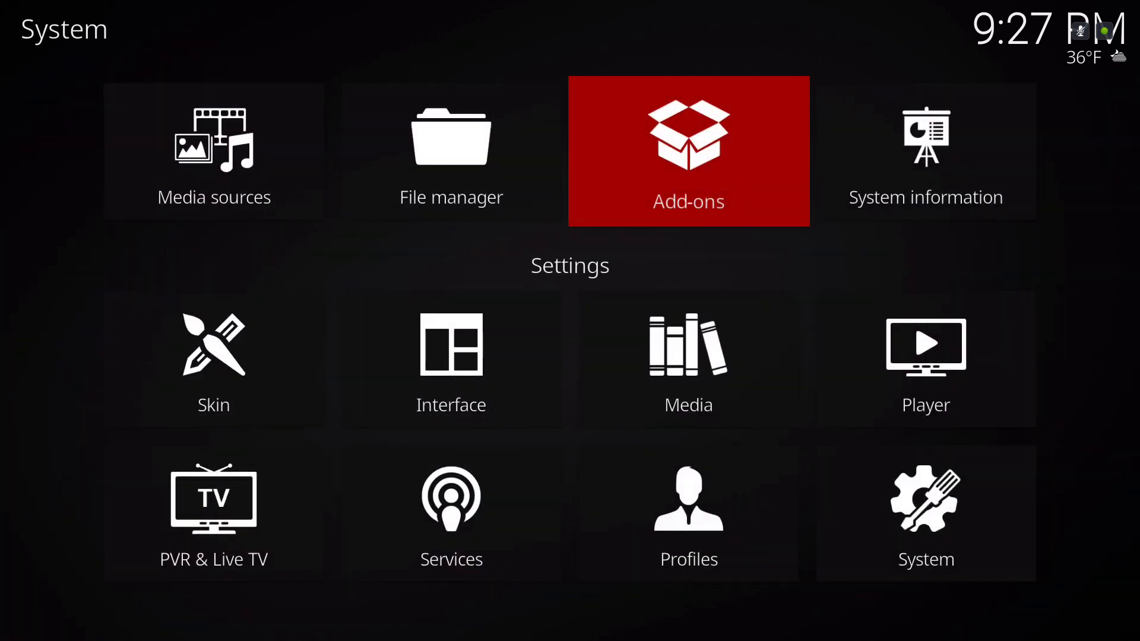
{"action": "key", "text": "Left"}
{"action": "key", "text": "Left"}
{"action": "key", "text": "Down"}
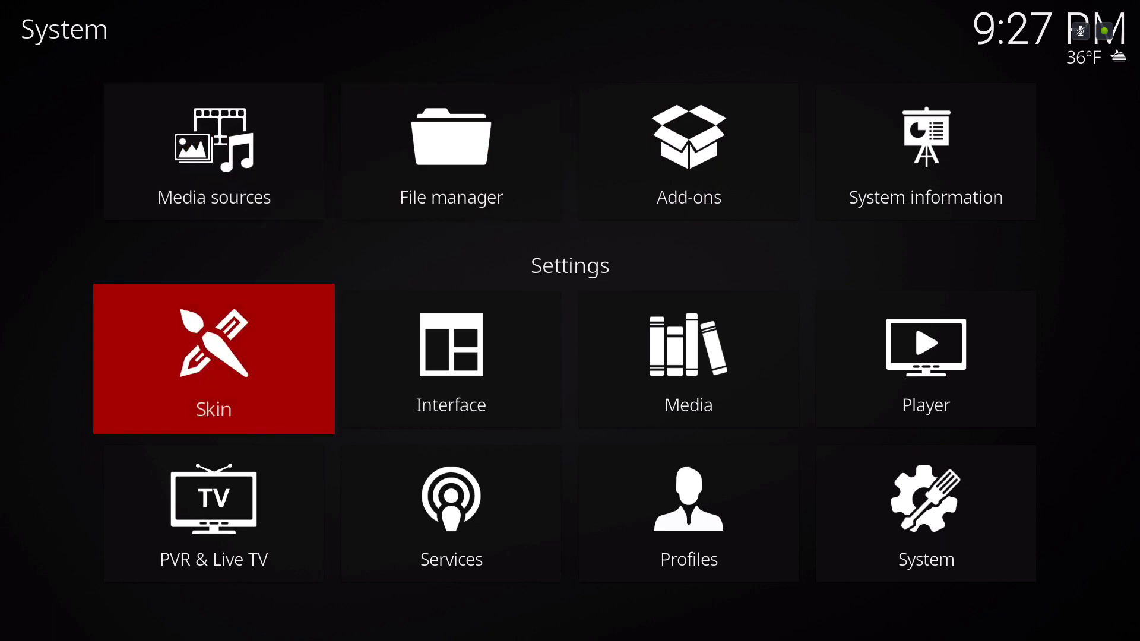
{"action": "key", "text": "Right"}
{"action": "key", "text": "Return"}
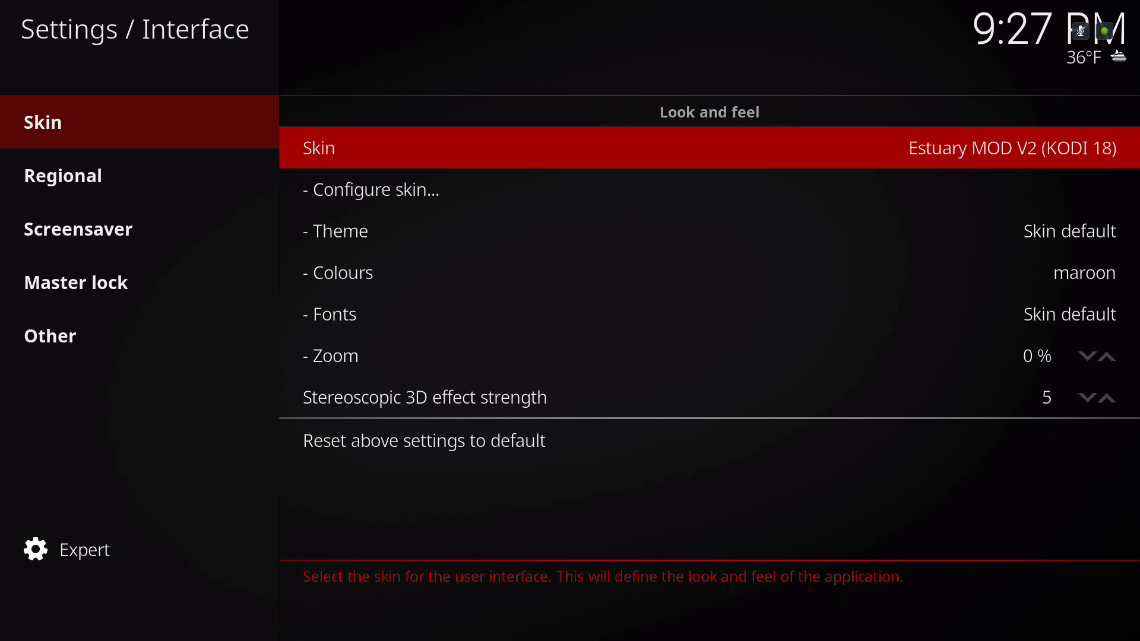
Switch the interface skin to Rapier
{"action": "key", "text": "Return"}
{"action": "key", "text": "Down"}
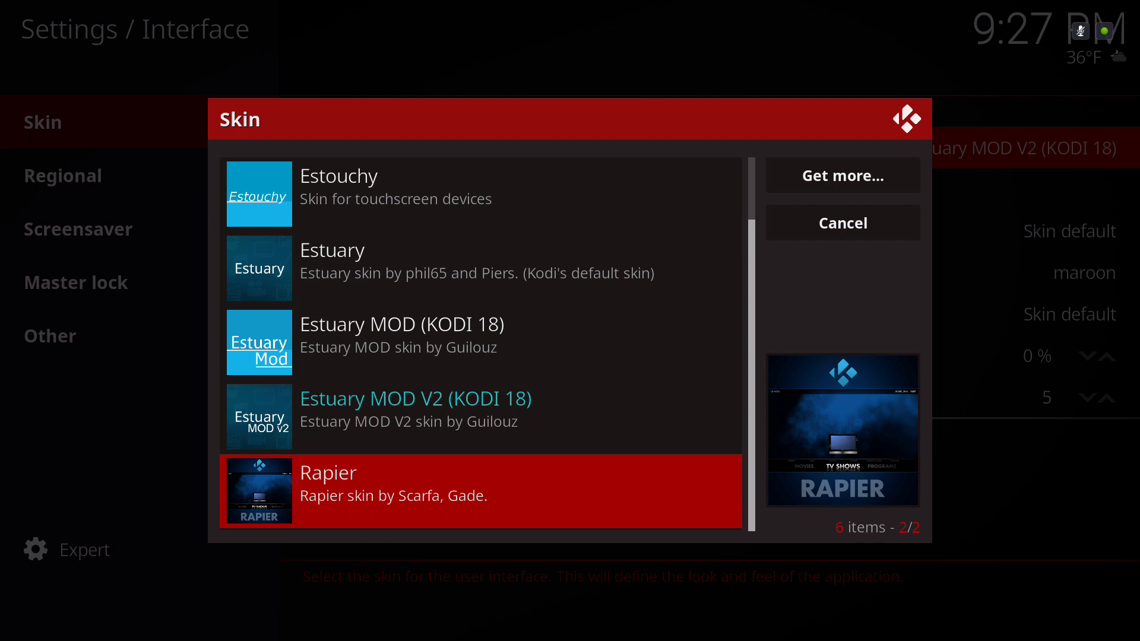
{"action": "key", "text": "Right"}
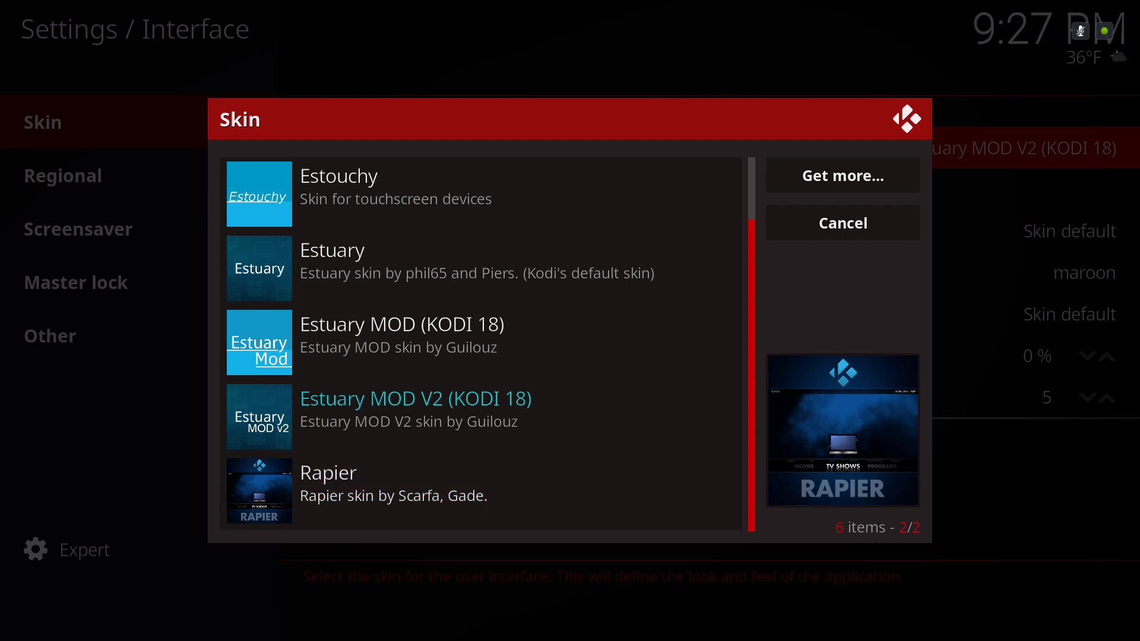
{"action": "key", "text": "Left"}
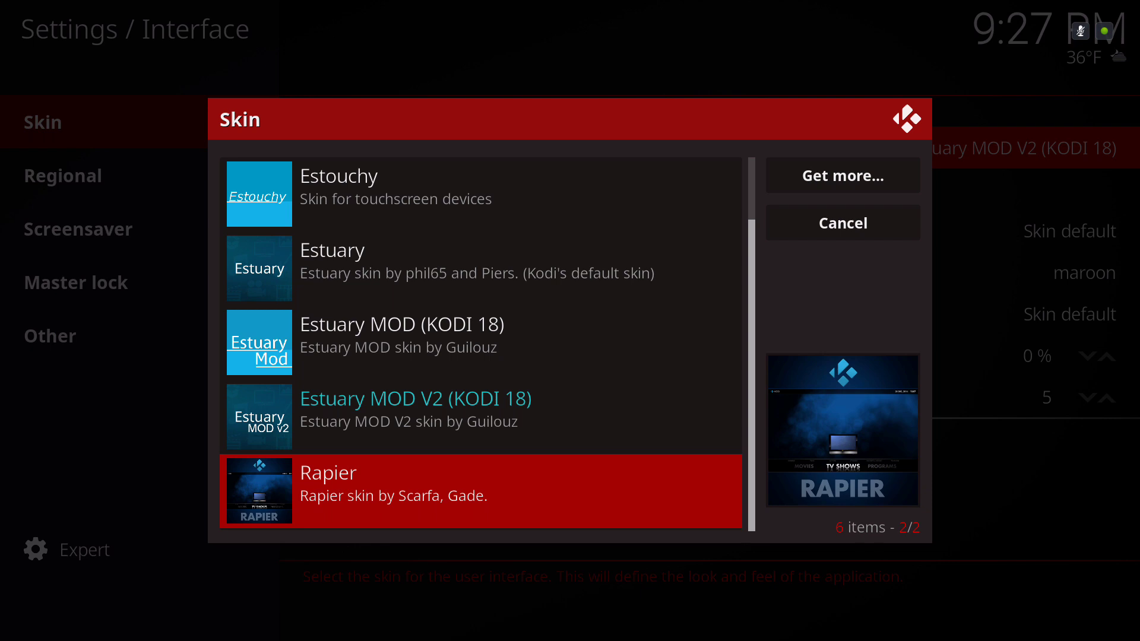
{"action": "key", "text": "Escape"}
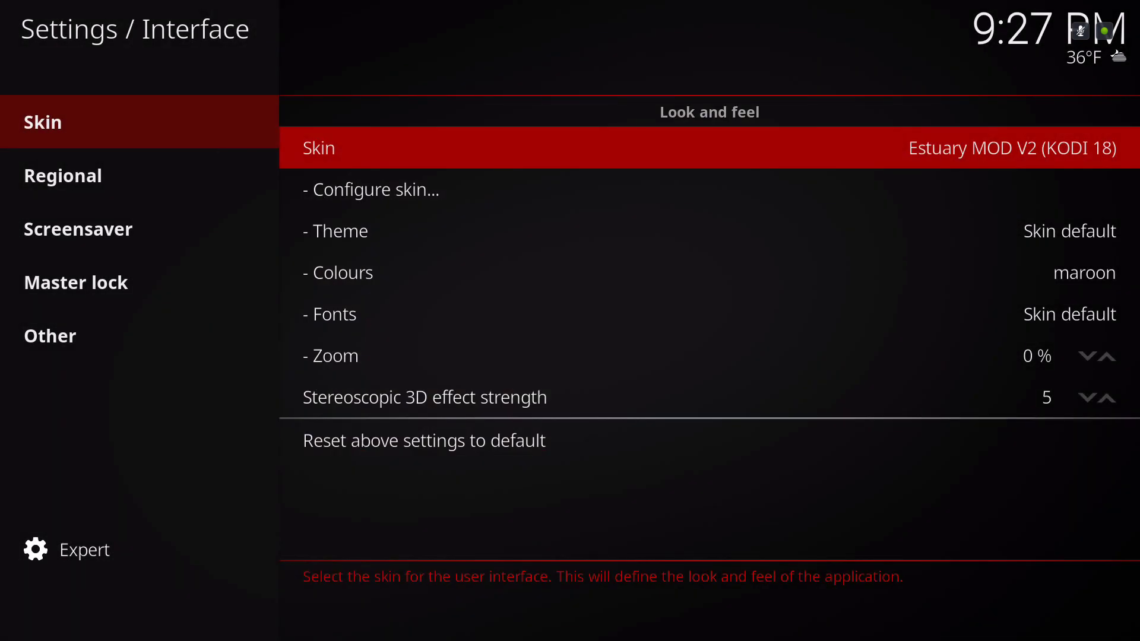
{"action": "key", "text": "Left"}
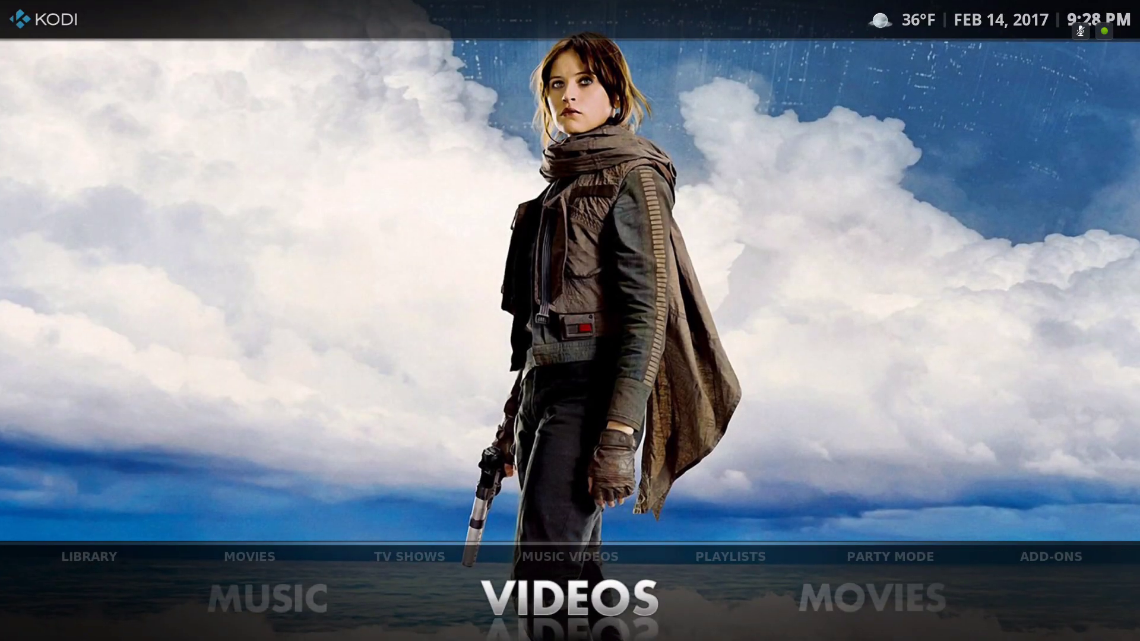
Browse Rapier's home menu from Videos to TV Shows, then back through Music, Power, System, General, HD Movies and Games to Add-ons
{"action": "key", "text": "Right"}
{"action": "key", "text": "Right"}
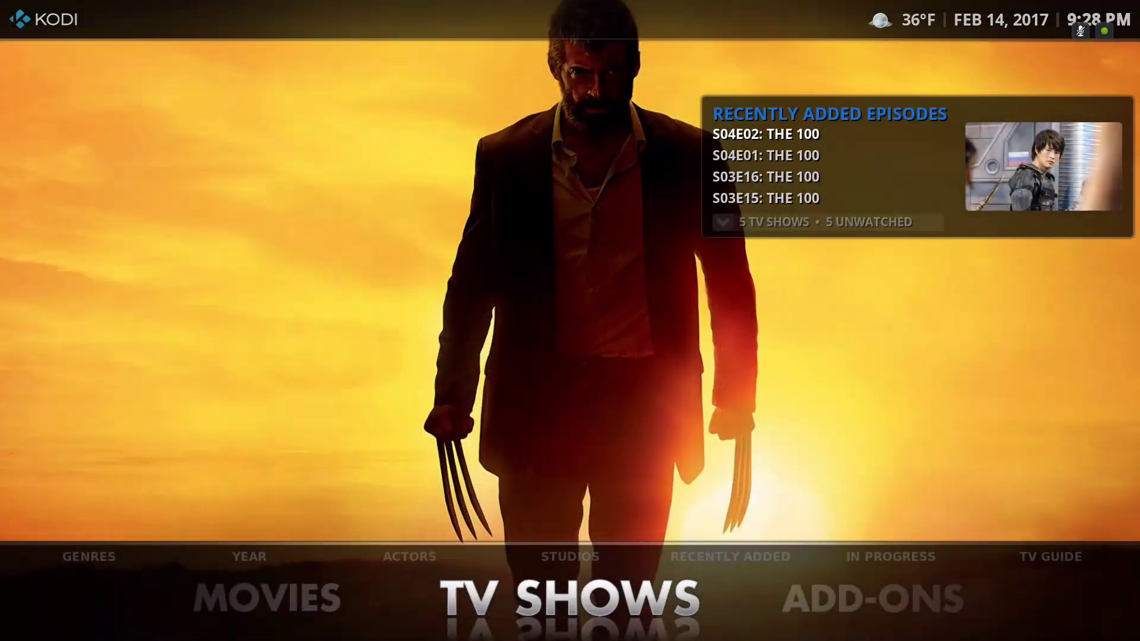
{"action": "key", "text": "Left"}
{"action": "key", "text": "Left"}
{"action": "key", "text": "Left"}
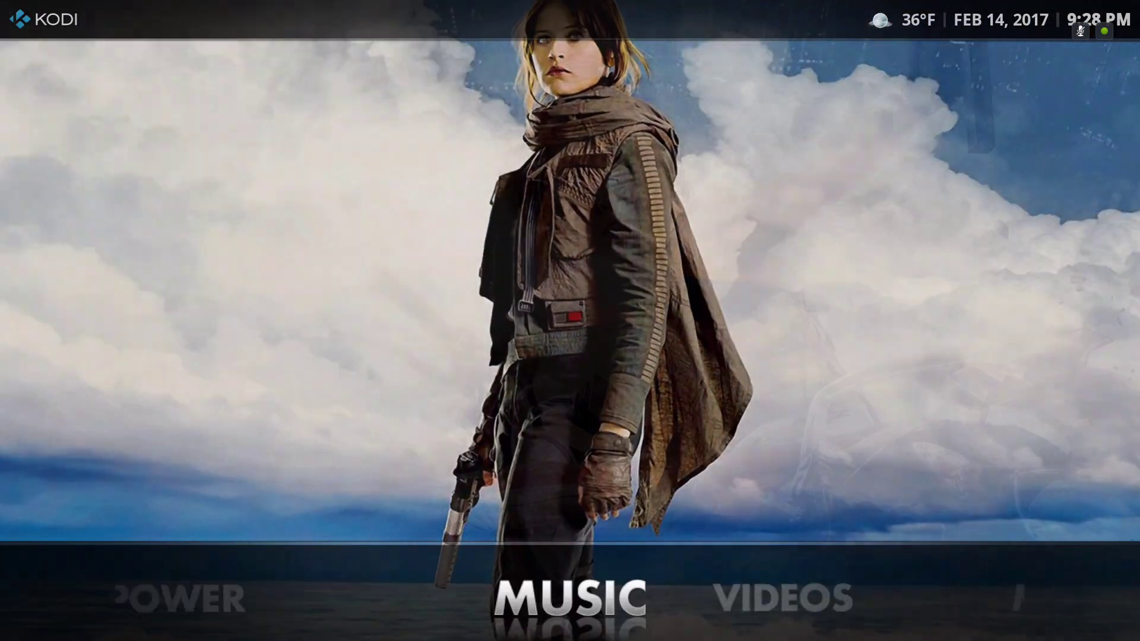
{"action": "key", "text": "Left"}
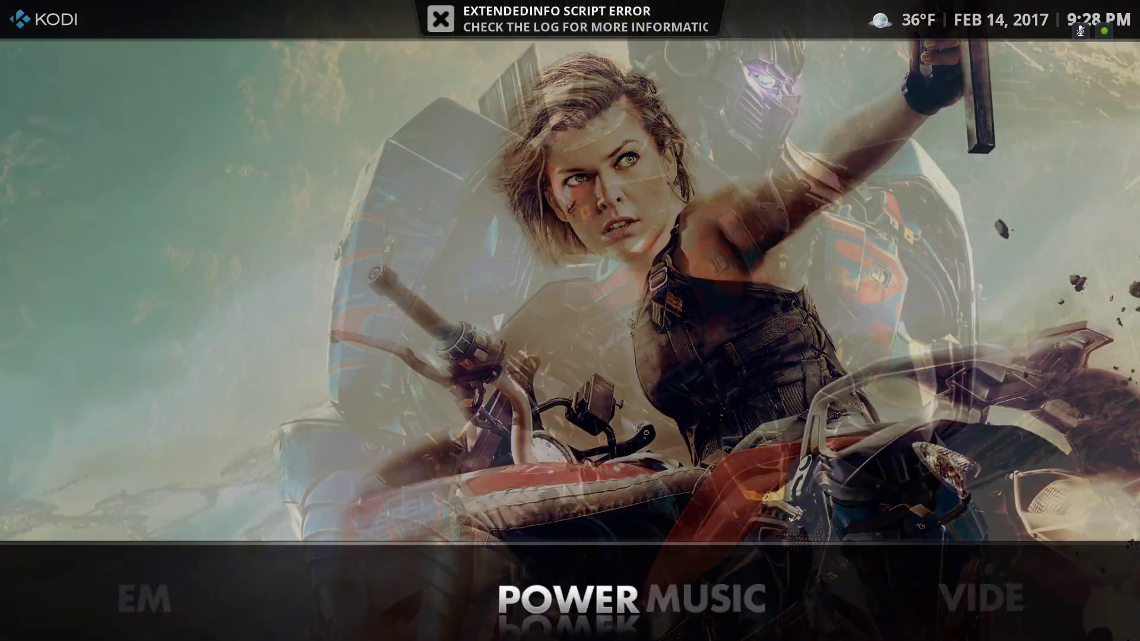
{"action": "key", "text": "Left"}
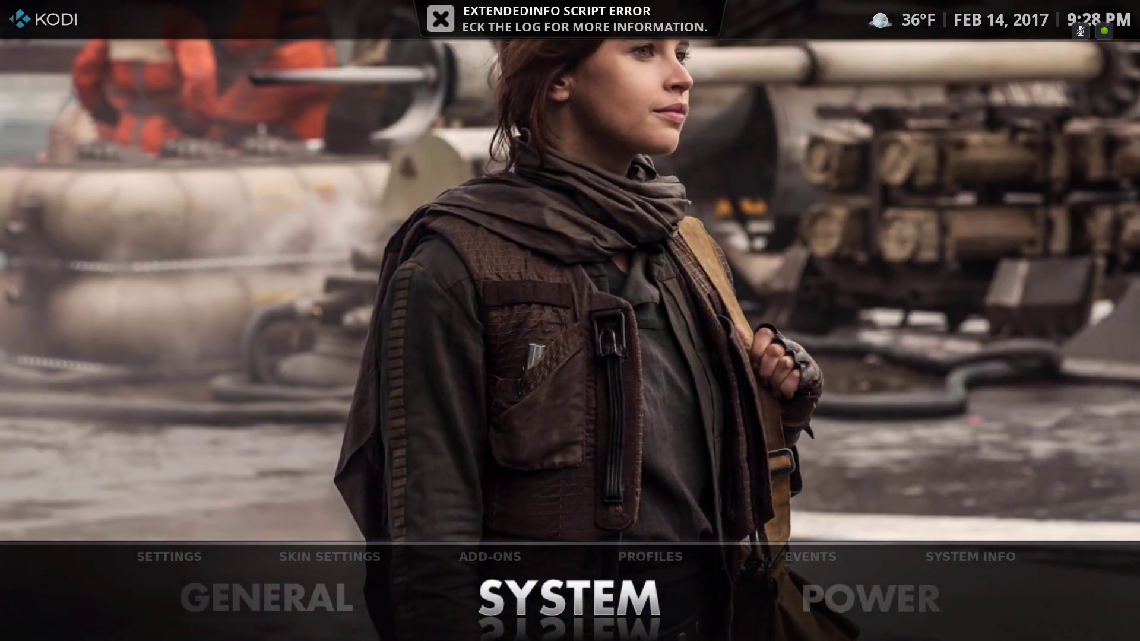
{"action": "key", "text": "Left"}
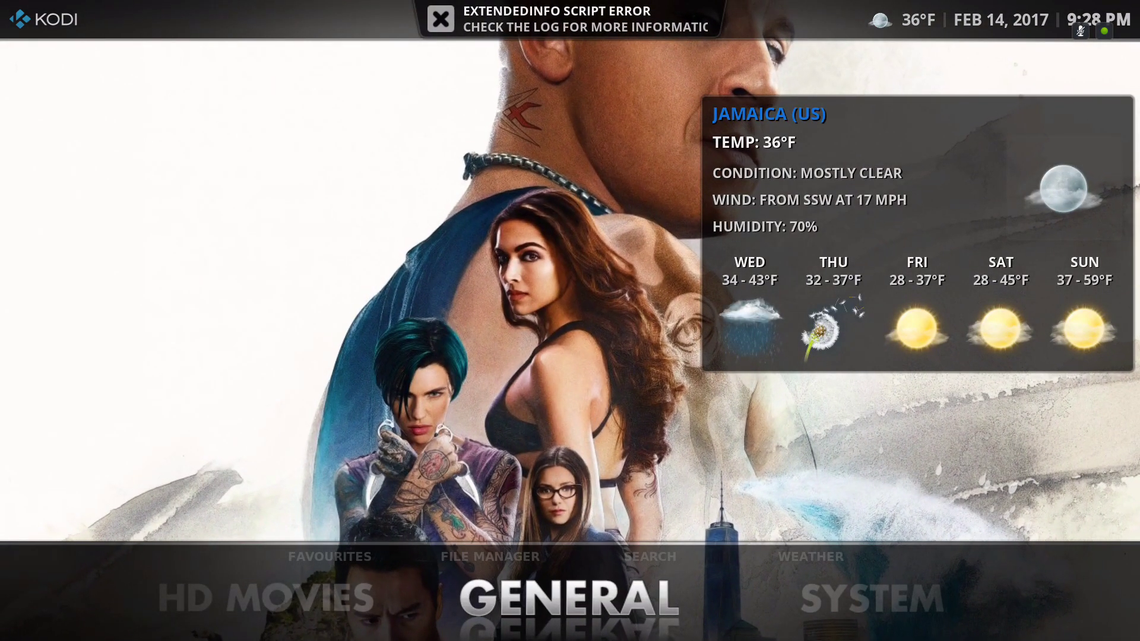
{"action": "key", "text": "Left"}
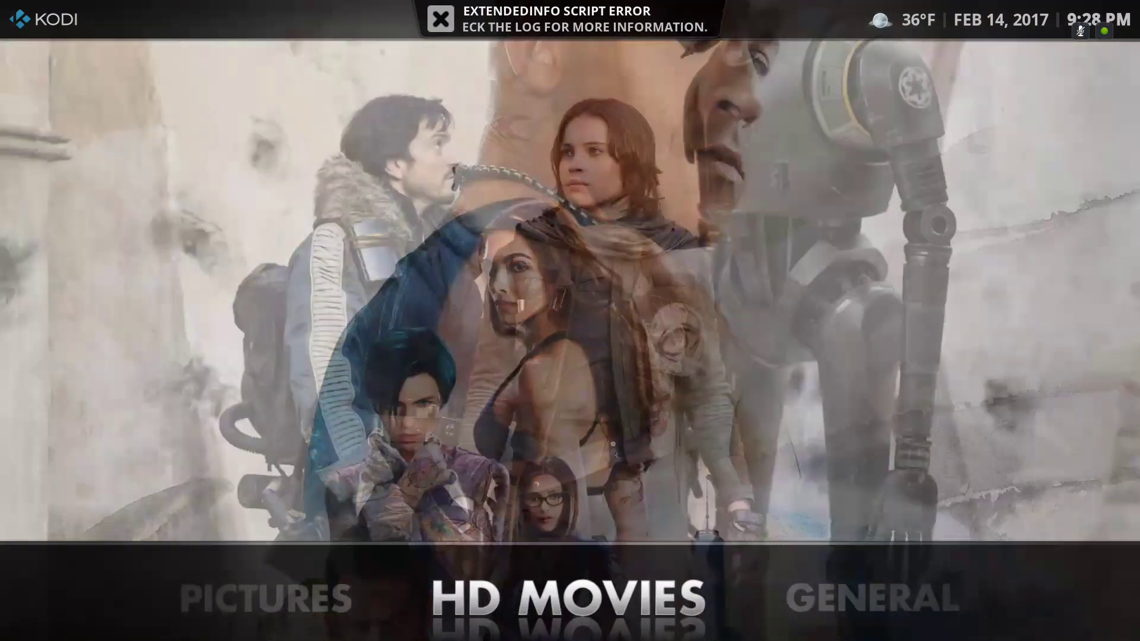
{"action": "key", "text": "Left"}
{"action": "key", "text": "Left"}
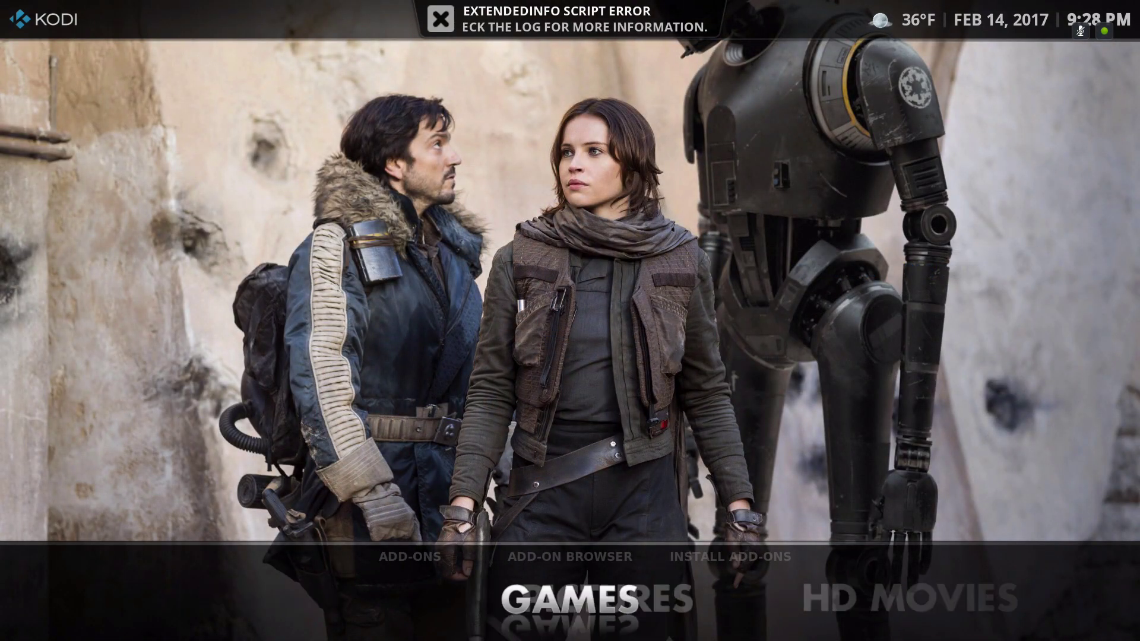
{"action": "key", "text": "Left"}
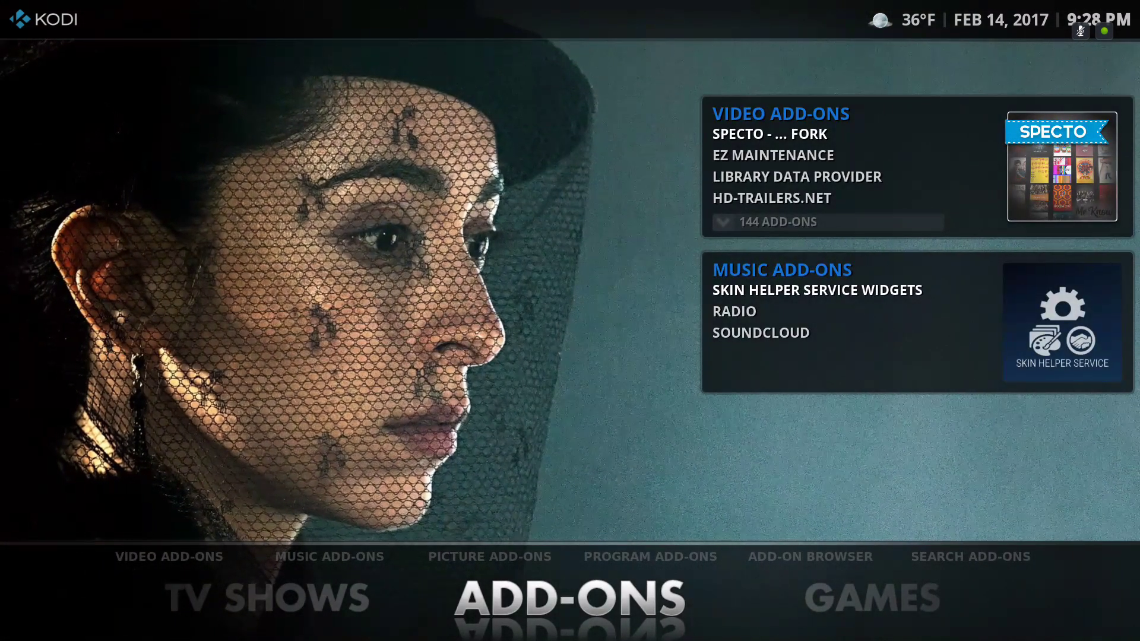
Browse the home categories from Games through HD Movies and Power to Music, ending on the System category
{"action": "key", "text": "Right"}
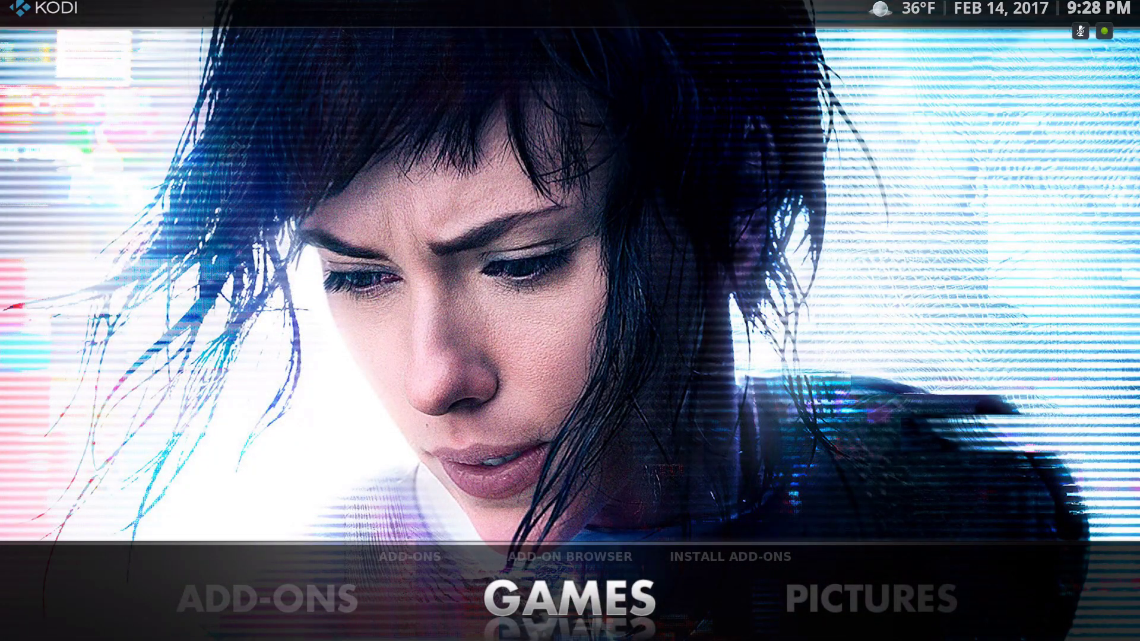
{"action": "key", "text": "Right"}
{"action": "key", "text": "Right"}
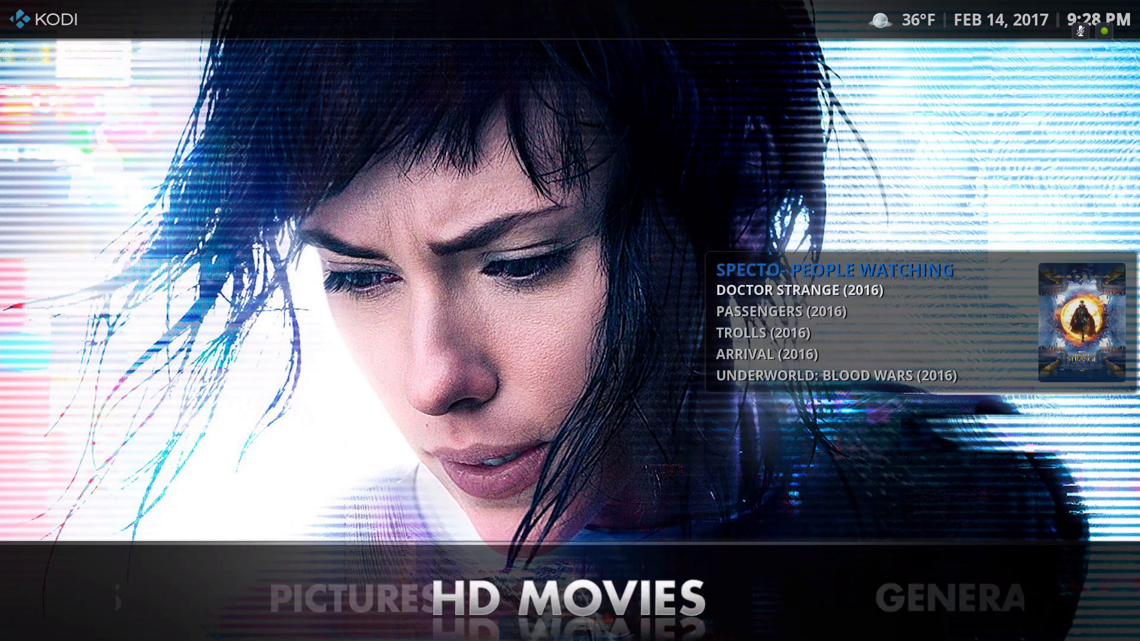
{"action": "key", "text": "Right"}
{"action": "key", "text": "Right"}
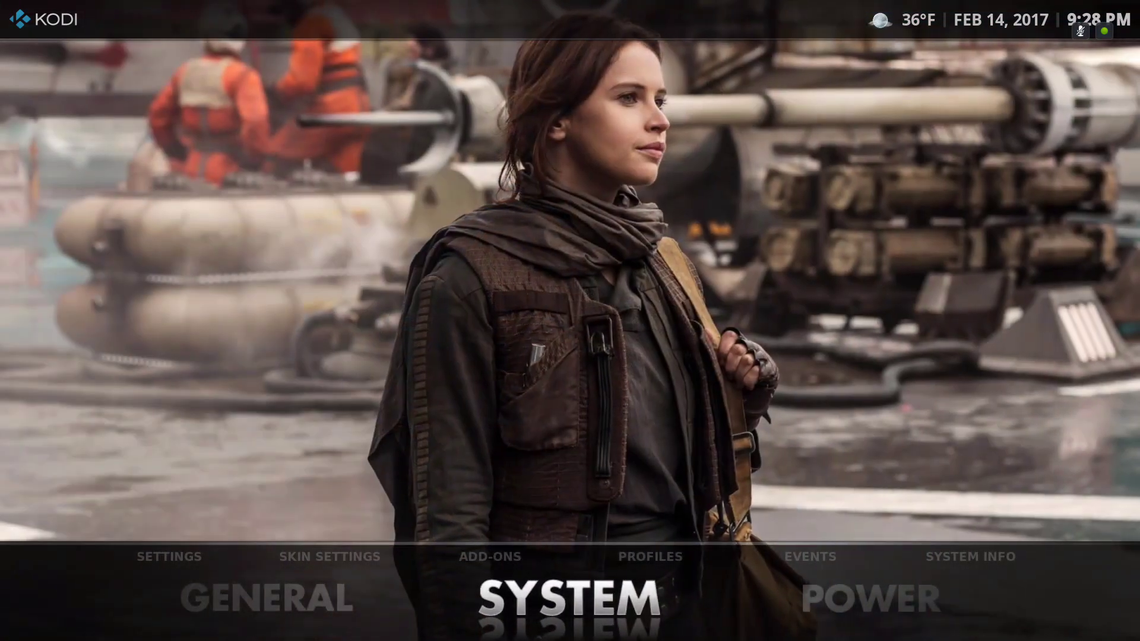
{"action": "key", "text": "Right"}
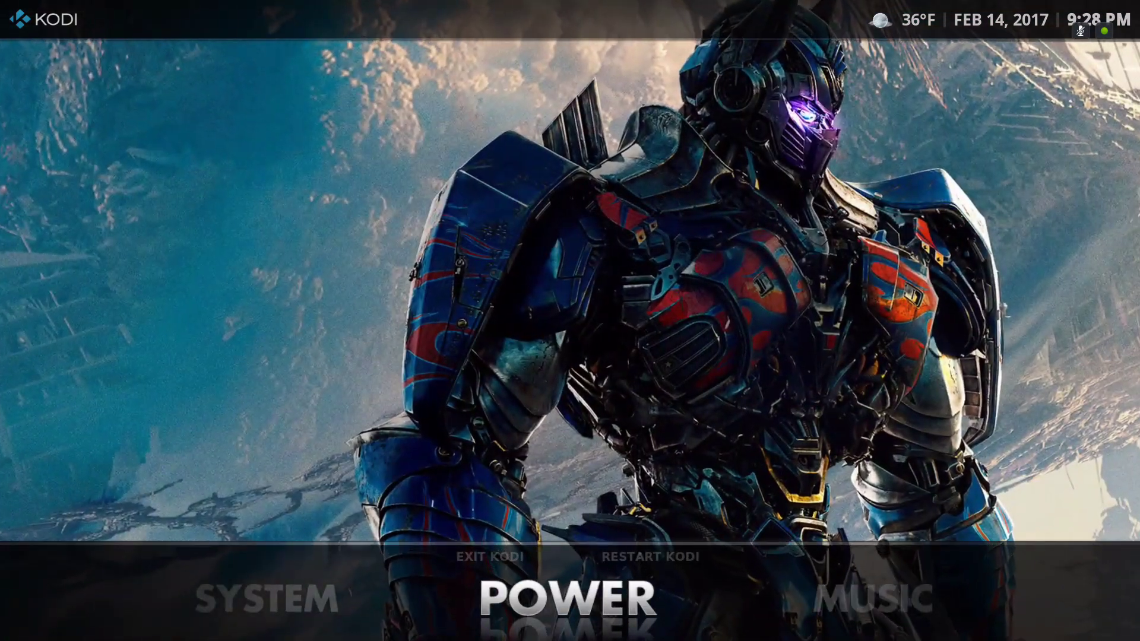
{"action": "key", "text": "Right"}
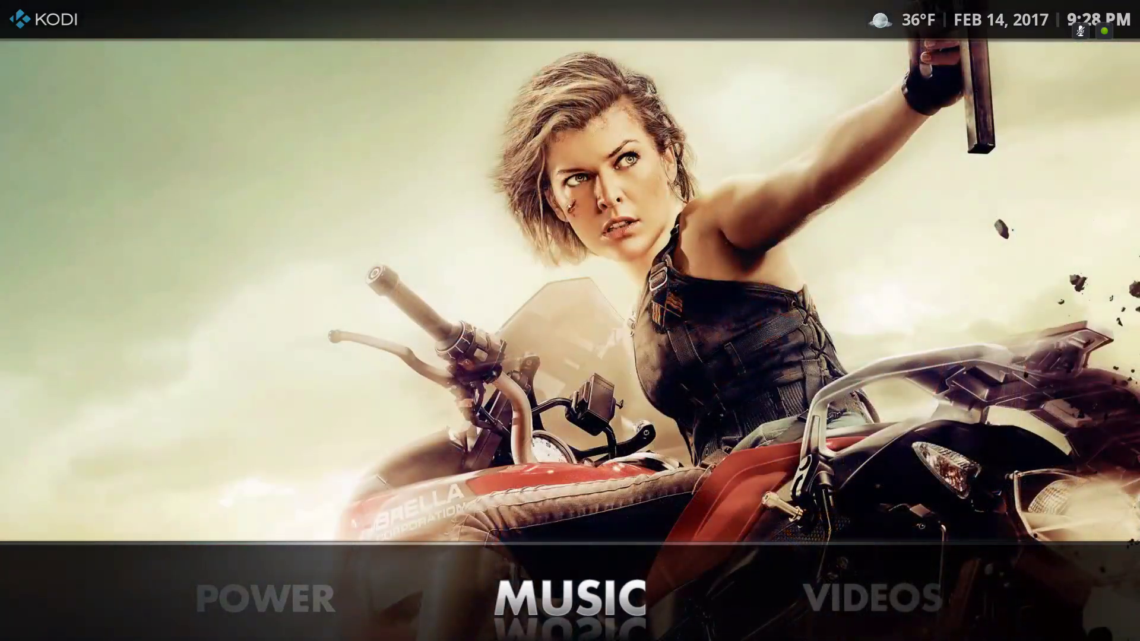
{"action": "key", "text": "Right"}
{"action": "key", "text": "Right"}
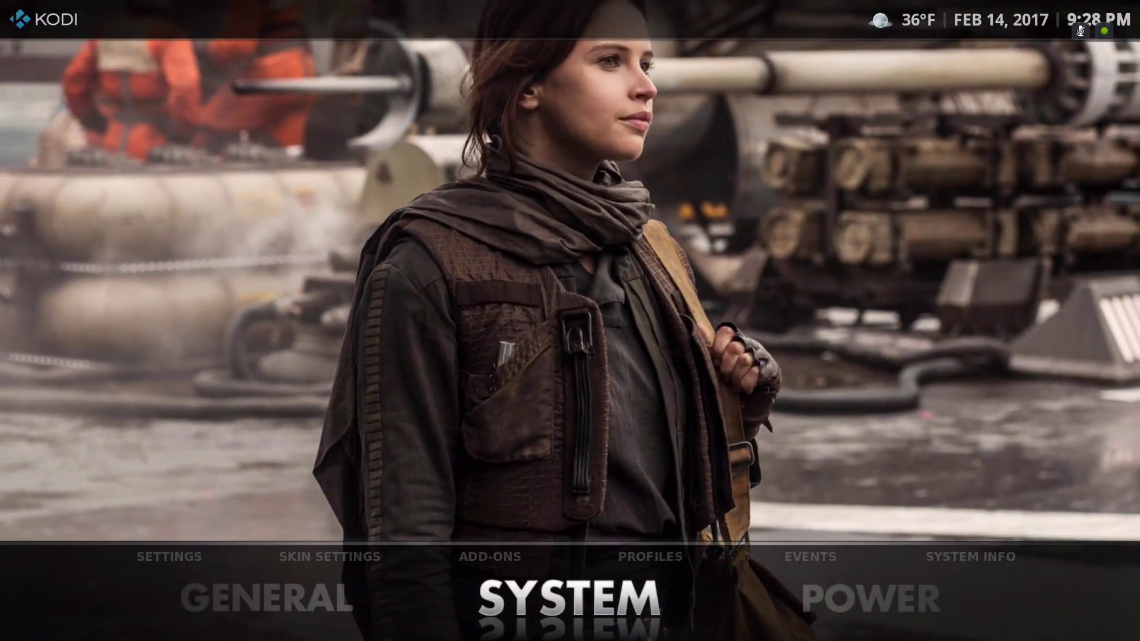
Open the settings from the System category and look over the setting sections from Interface across to System
{"action": "key", "text": "Return"}
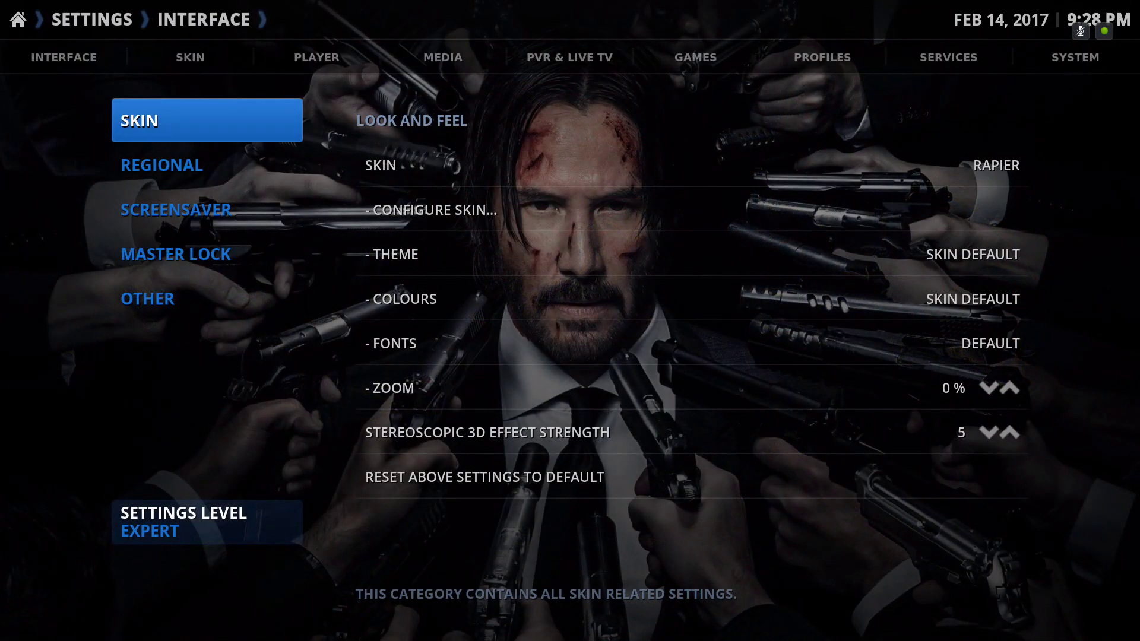
{"action": "key", "text": "Up"}
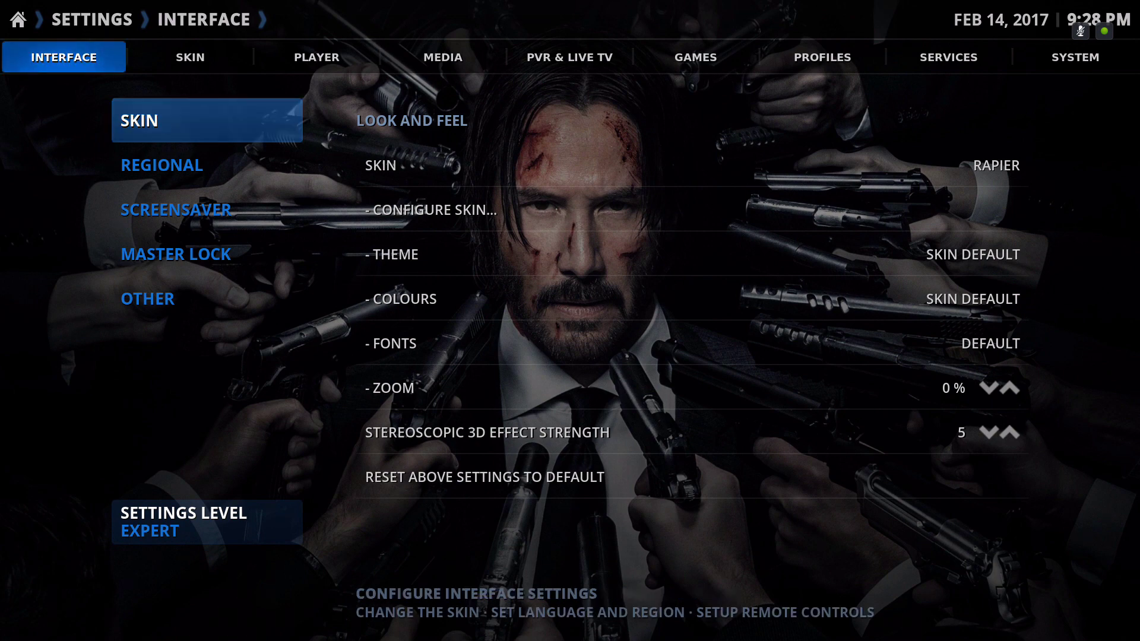
{"action": "key", "text": "Right"}
{"action": "key", "text": "Right"}
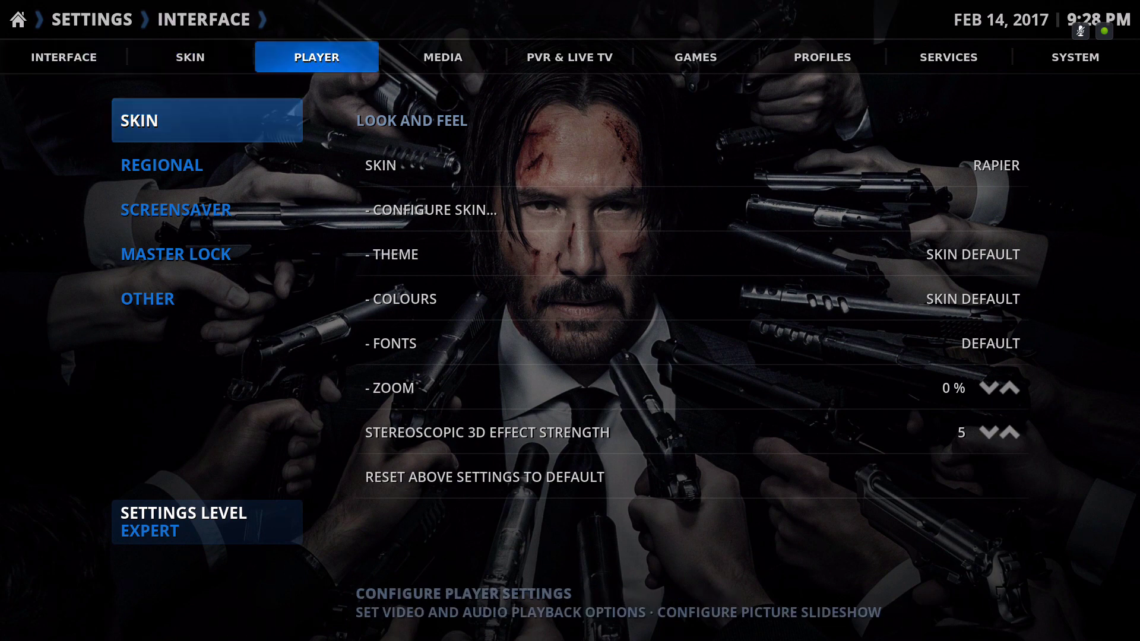
{"action": "key", "text": "Right"}
{"action": "key", "text": "Right"}
{"action": "key", "text": "Right"}
{"action": "key", "text": "Right"}
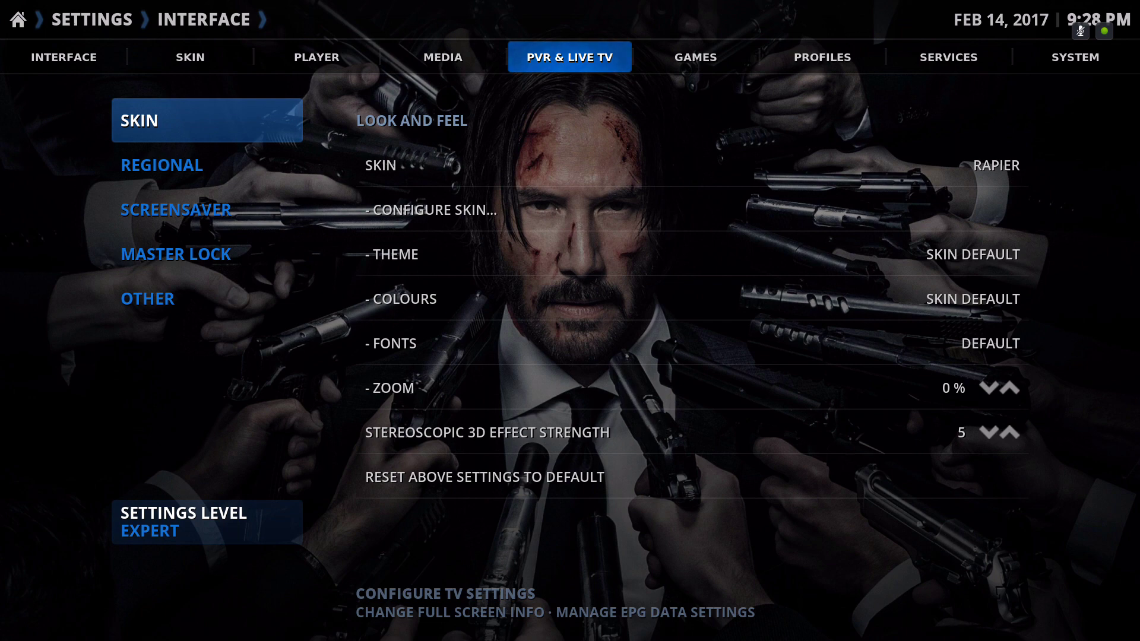
{"action": "key", "text": "Right"}
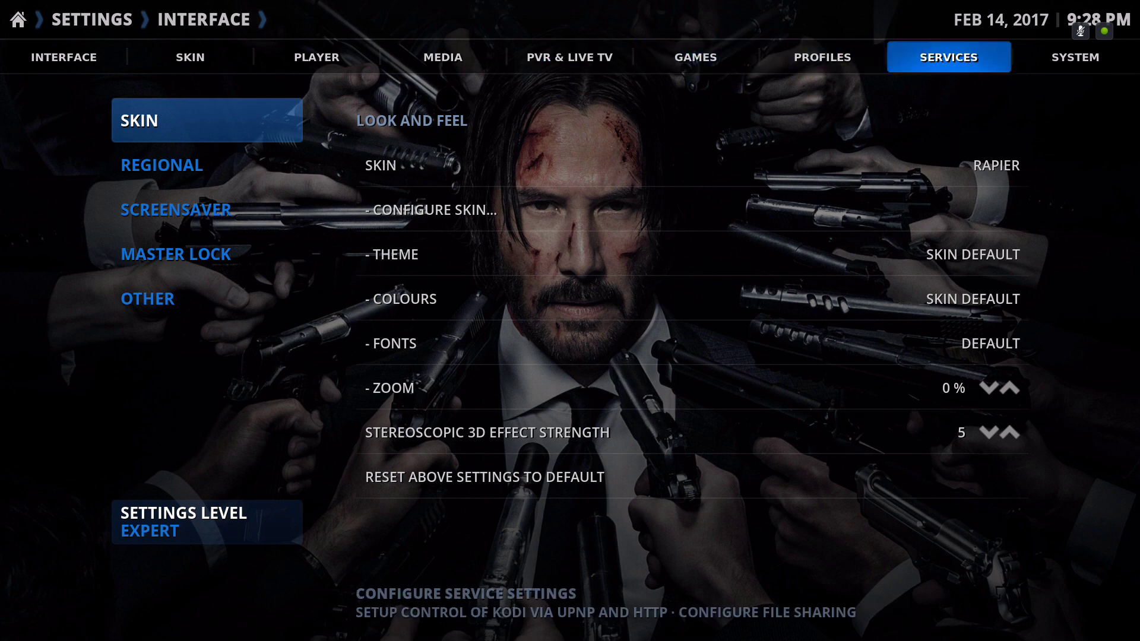
{"action": "key", "text": "Right"}
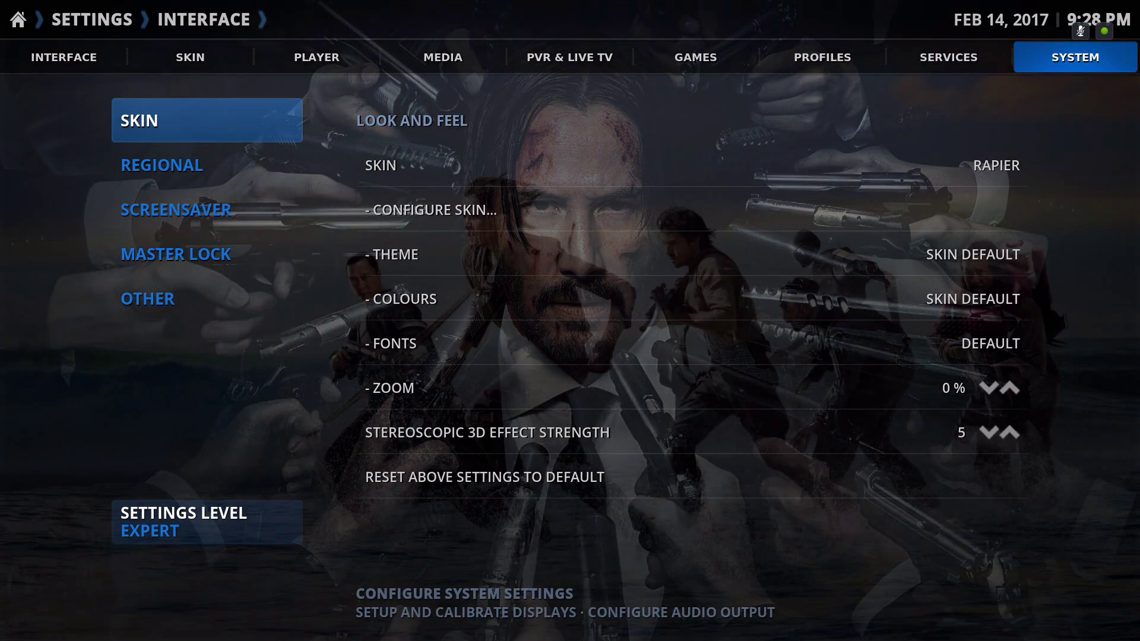
Open the Skin section of the settings
{"action": "key", "text": "Left"}
{"action": "key", "text": "Left"}
{"action": "key", "text": "Left"}
{"action": "key", "text": "Left"}
{"action": "key", "text": "Left"}
{"action": "key", "text": "Left"}
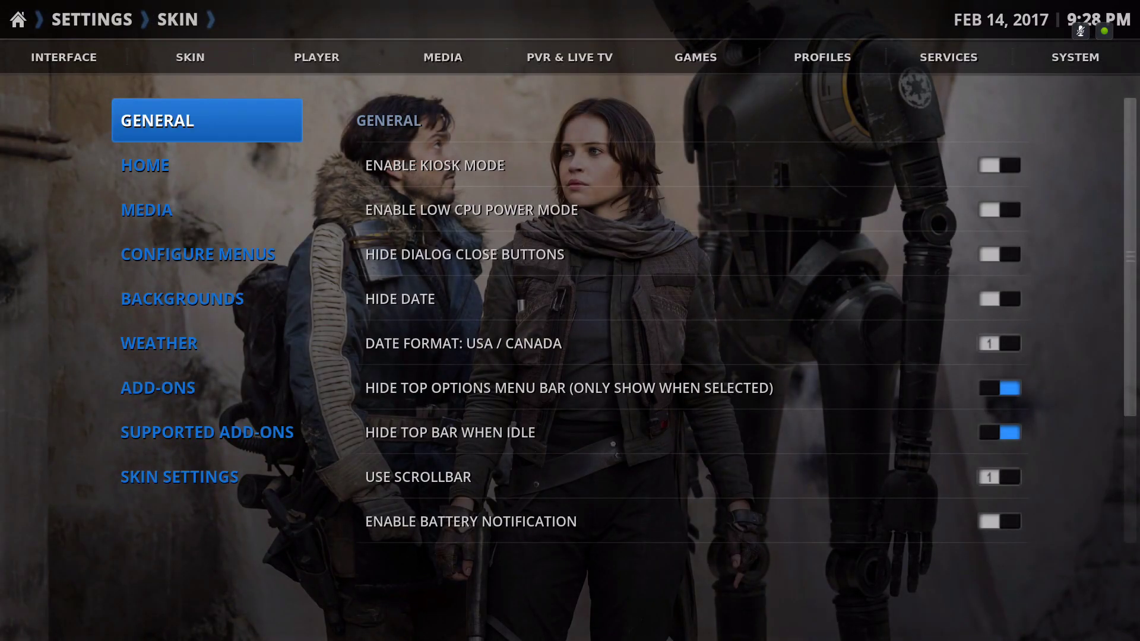
Look through Rapier's General skin settings, from kiosk mode down to the startup splash screen option
{"action": "key", "text": "Right"}
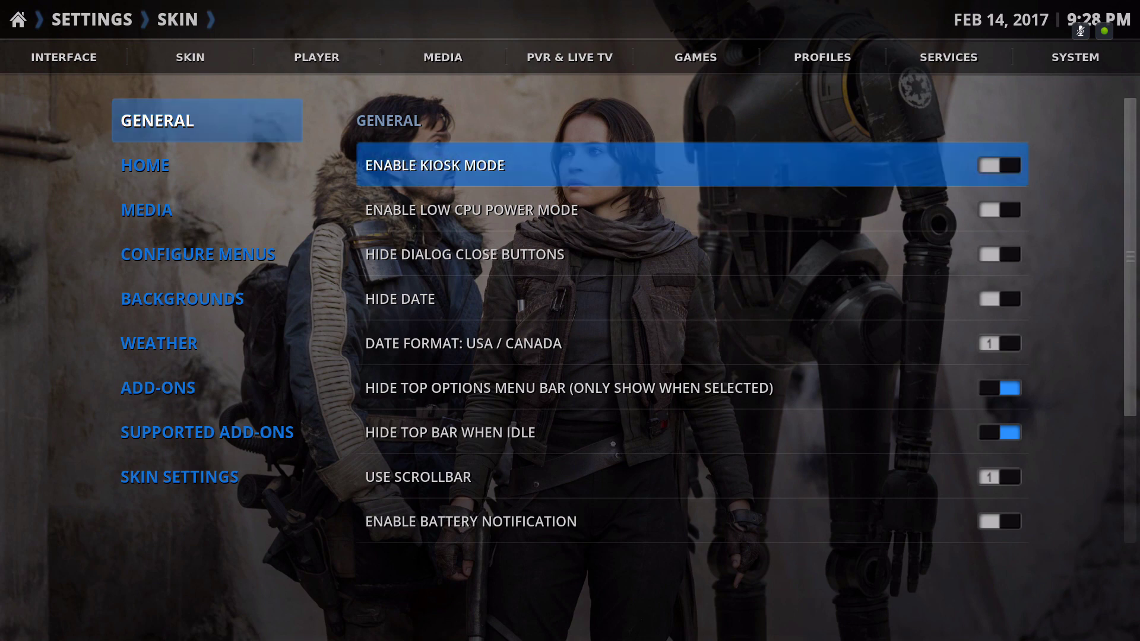
{"action": "key", "text": "Down"}
{"action": "key", "text": "Down"}
{"action": "key", "text": "Down"}
{"action": "key", "text": "Down"}
{"action": "key", "text": "Down"}
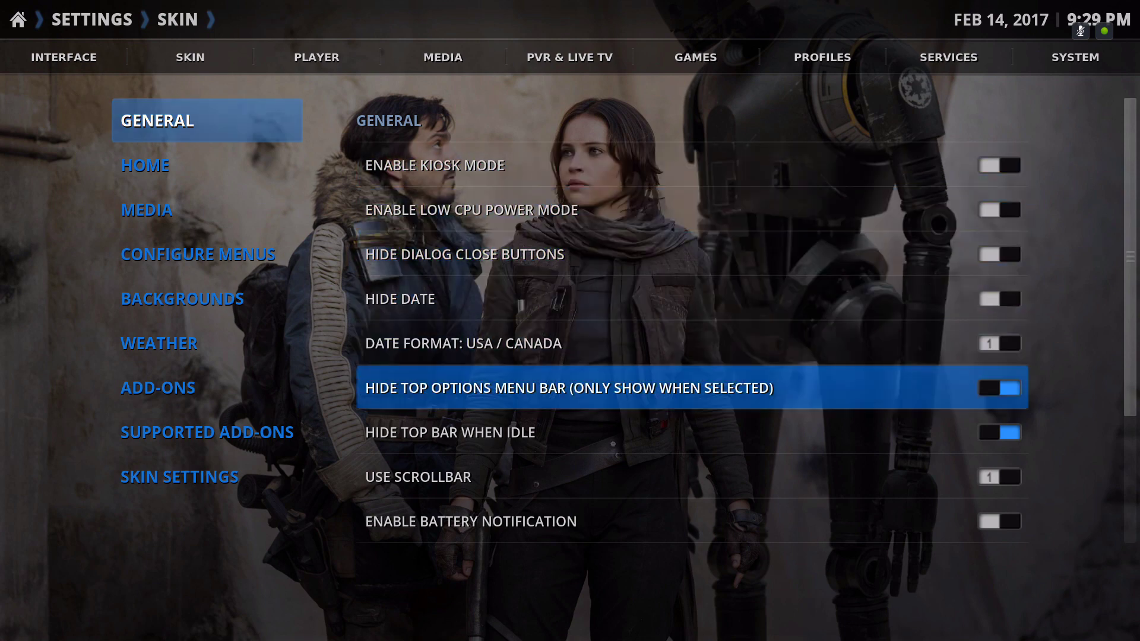
{"action": "key", "text": "Down"}
{"action": "key", "text": "Down"}
{"action": "key", "text": "Down"}
{"action": "key", "text": "Down"}
{"action": "key", "text": "Down"}
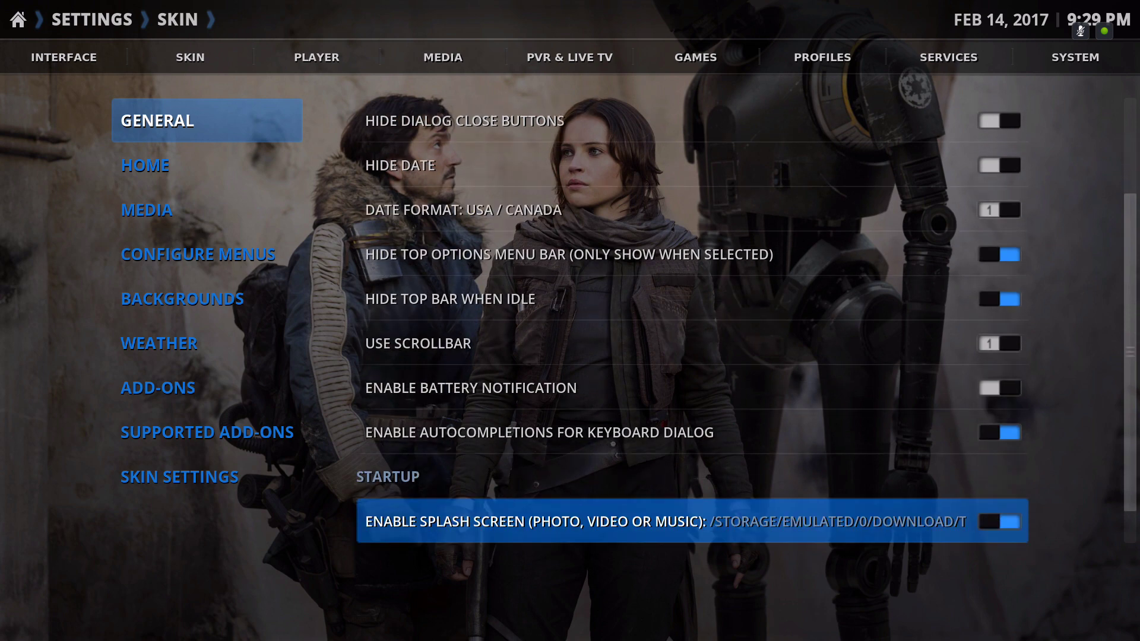
{"action": "key", "text": "Down"}
{"action": "key", "text": "Down"}
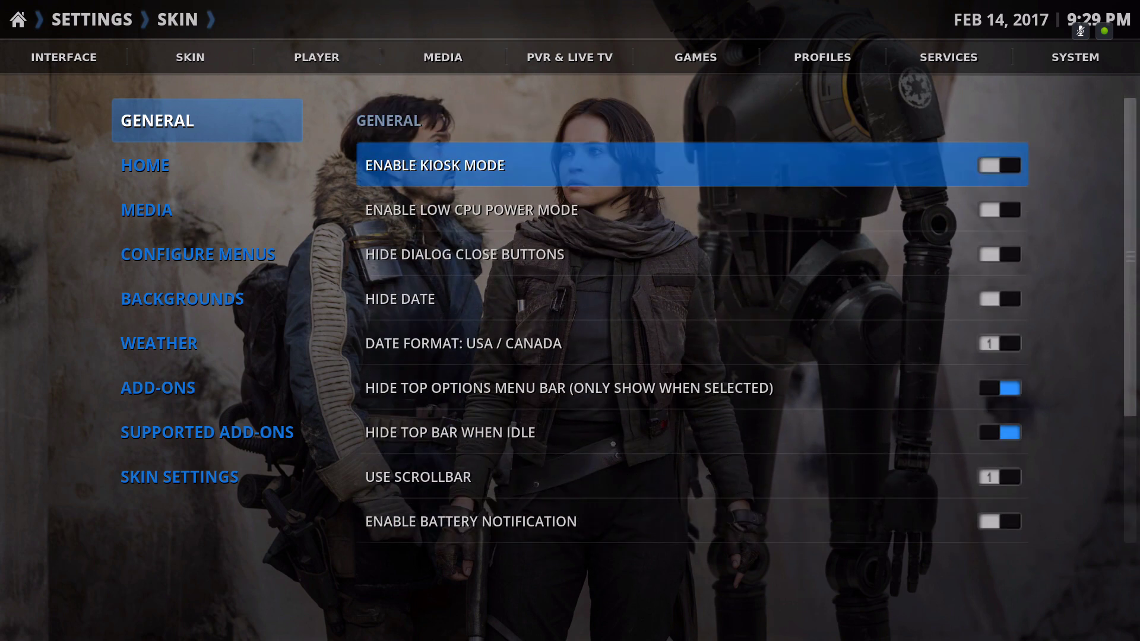
Look over the Home skin settings from the navigation buttons option to the videos category redirect option
{"action": "key", "text": "Left"}
{"action": "key", "text": "Down"}
{"action": "key", "text": "Right"}
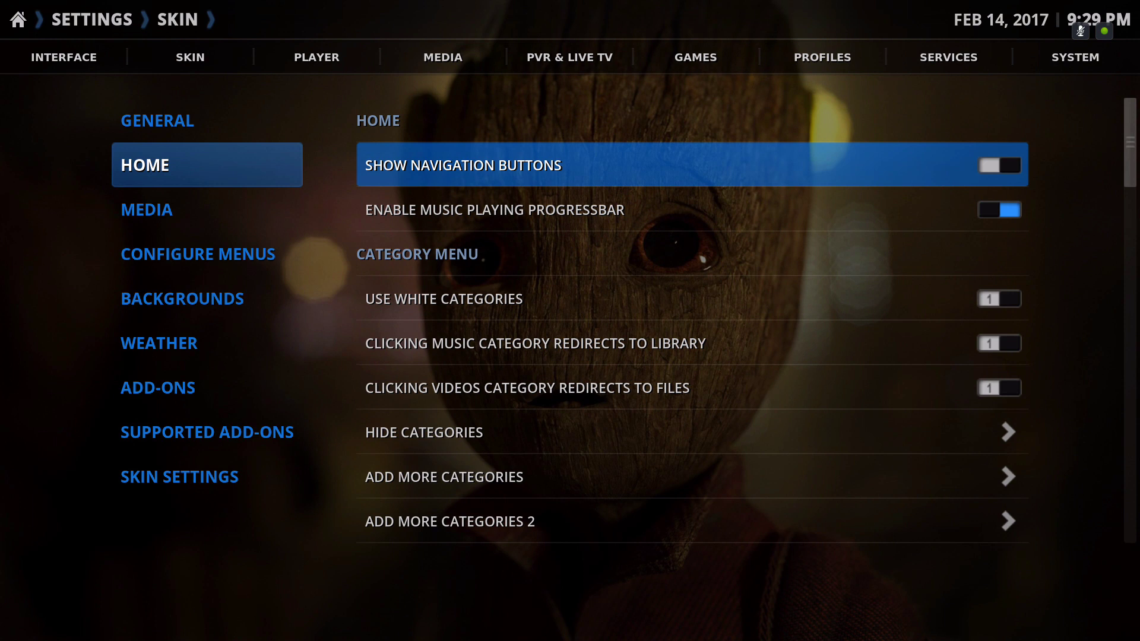
{"action": "key", "text": "Down"}
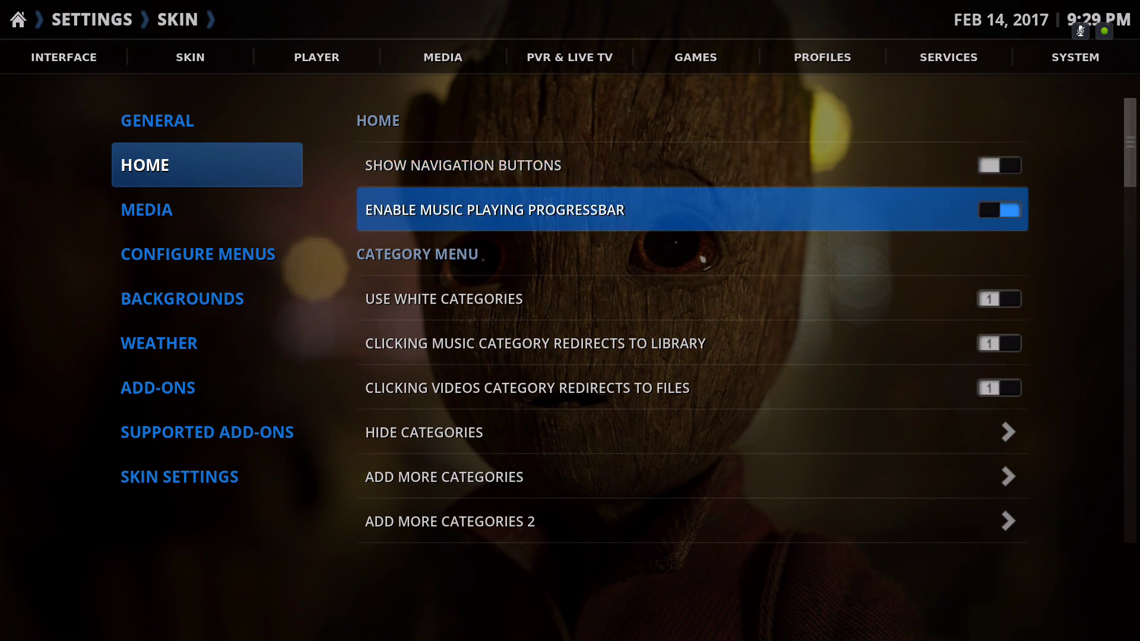
{"action": "key", "text": "Down"}
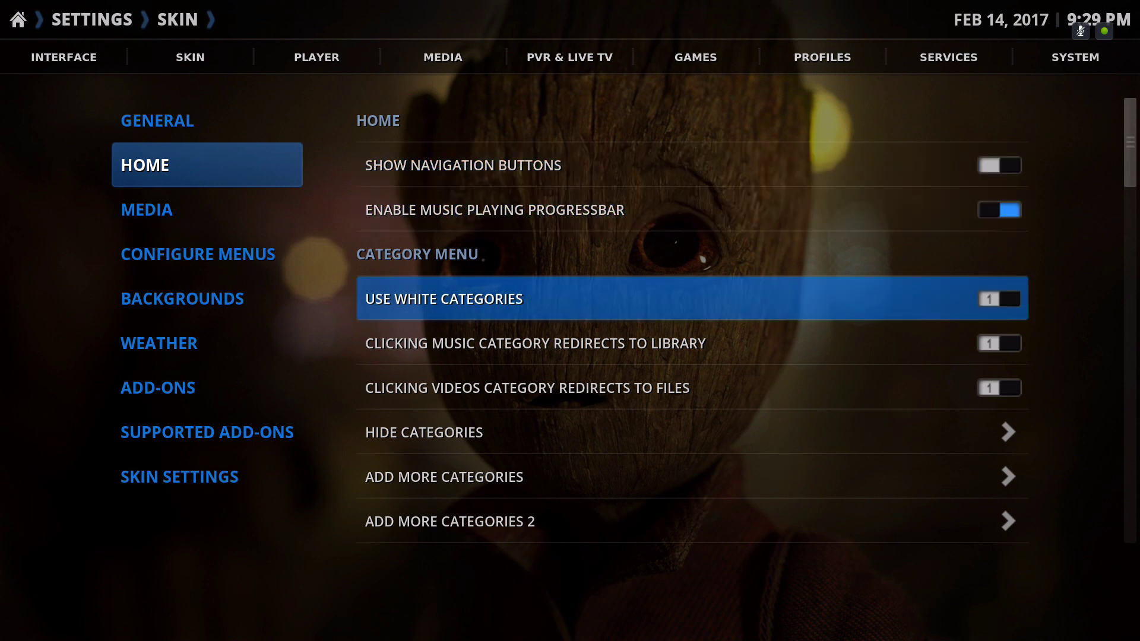
{"action": "key", "text": "Down"}
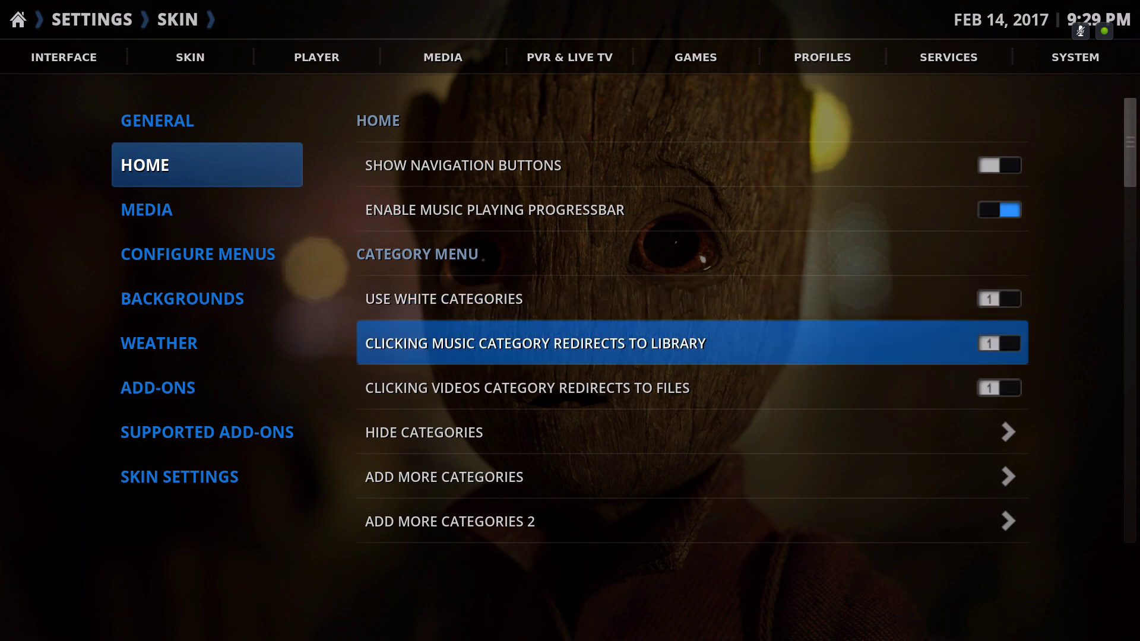
{"action": "key", "text": "Down"}
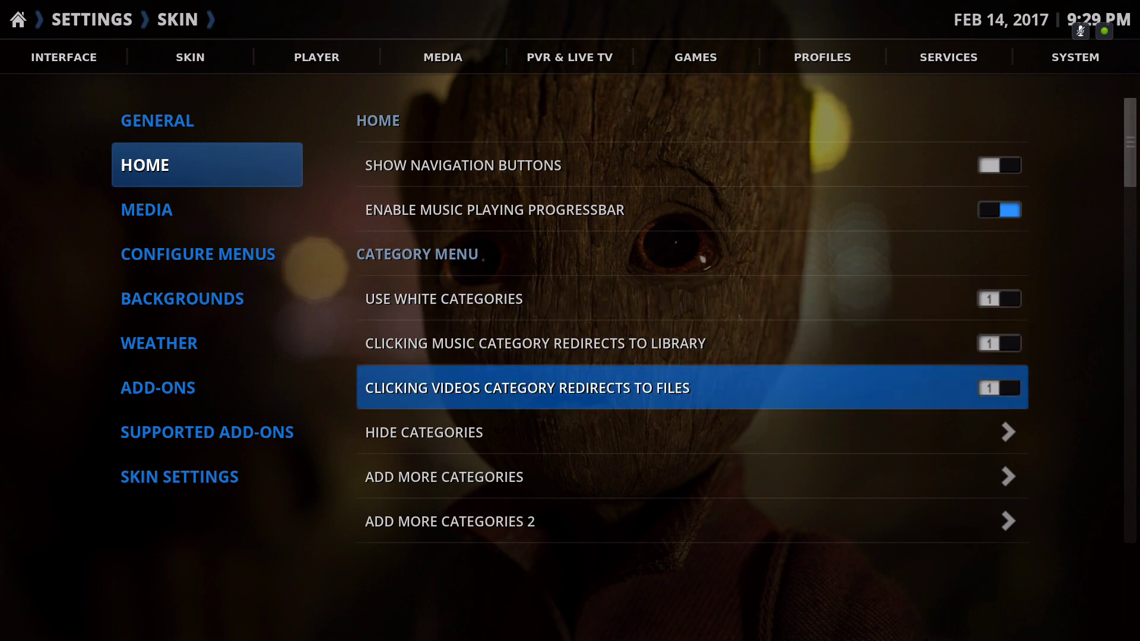
{"action": "key", "text": "Up"}
{"action": "key", "text": "Up"}
{"action": "key", "text": "Up"}
{"action": "key", "text": "Down"}
{"action": "key", "text": "Down"}
{"action": "key", "text": "Down"}
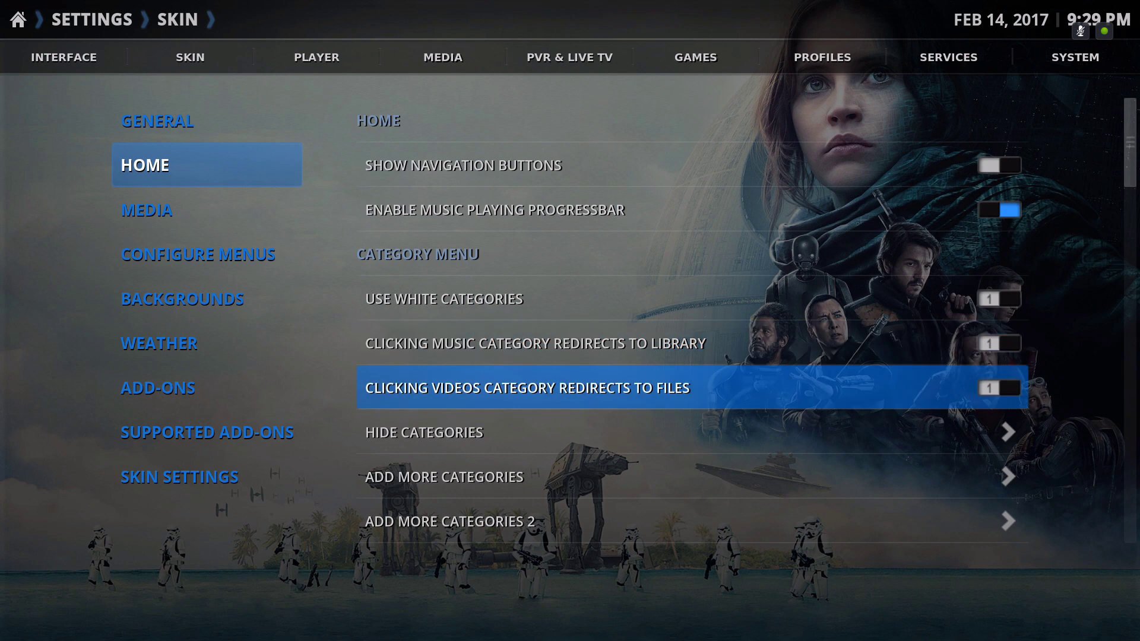
Look further through the Home skin settings, from hiding and adding categories to the TV Shows category submenu
{"action": "key", "text": "Down"}
{"action": "key", "text": "Down"}
{"action": "key", "text": "Down"}
{"action": "key", "text": "Down"}
{"action": "key", "text": "Down"}
{"action": "key", "text": "Down"}
{"action": "key", "text": "Down"}
{"action": "key", "text": "Down"}
{"action": "key", "text": "Down"}
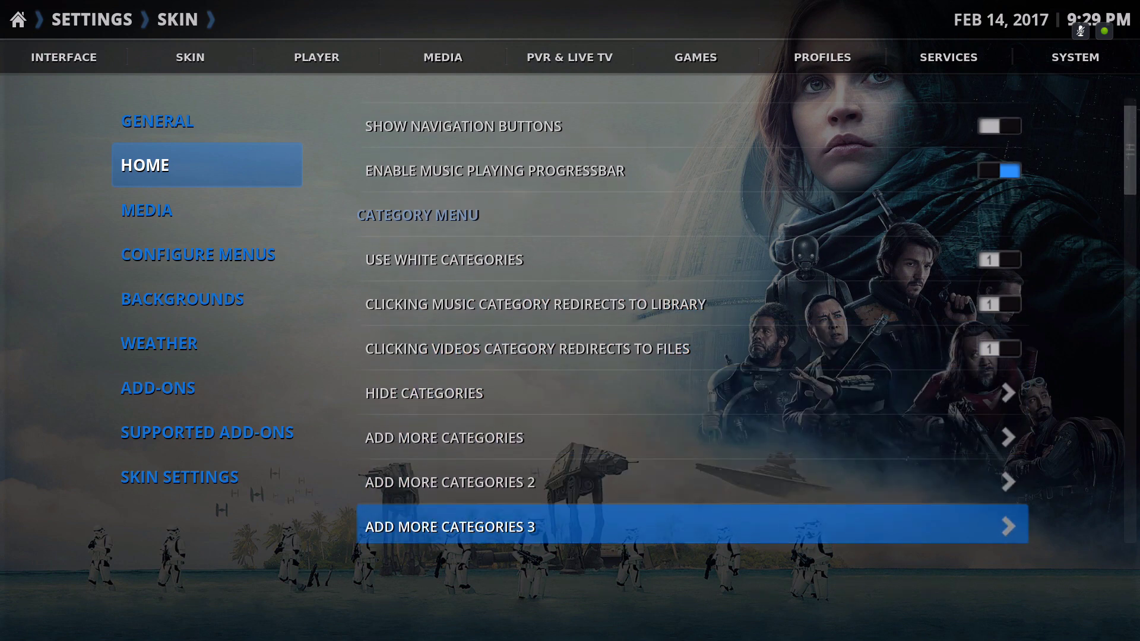
{"action": "key", "text": "Down"}
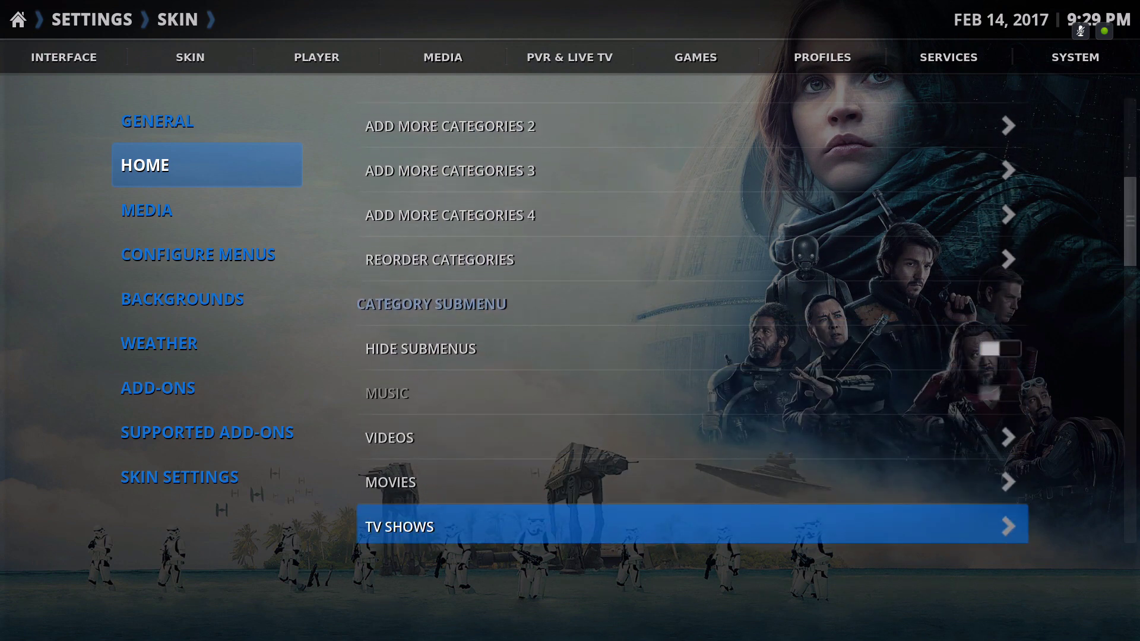
Look through the Media skin settings, from the video options to the music playing options
{"action": "key", "text": "Left"}
{"action": "key", "text": "Down"}
{"action": "key", "text": "Right"}
{"action": "key", "text": "Down"}
{"action": "key", "text": "Down"}
{"action": "key", "text": "Down"}
{"action": "key", "text": "Down"}
{"action": "key", "text": "Down"}
{"action": "key", "text": "Down"}
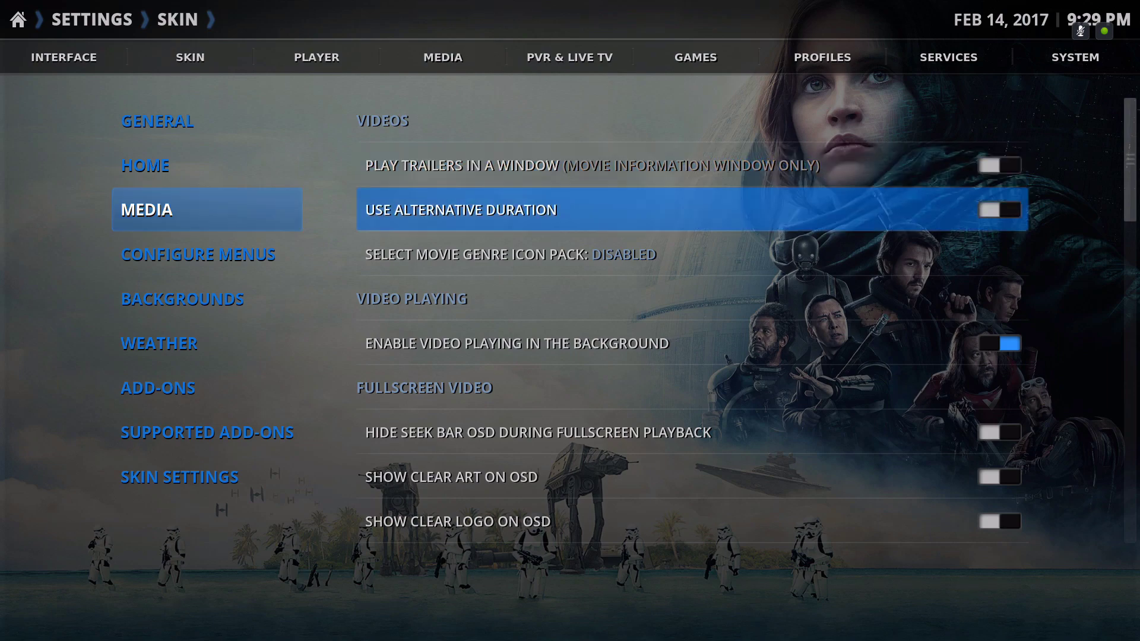
{"action": "key", "text": "Down"}
{"action": "key", "text": "Down"}
{"action": "key", "text": "Down"}
{"action": "key", "text": "Down"}
{"action": "key", "text": "Down"}
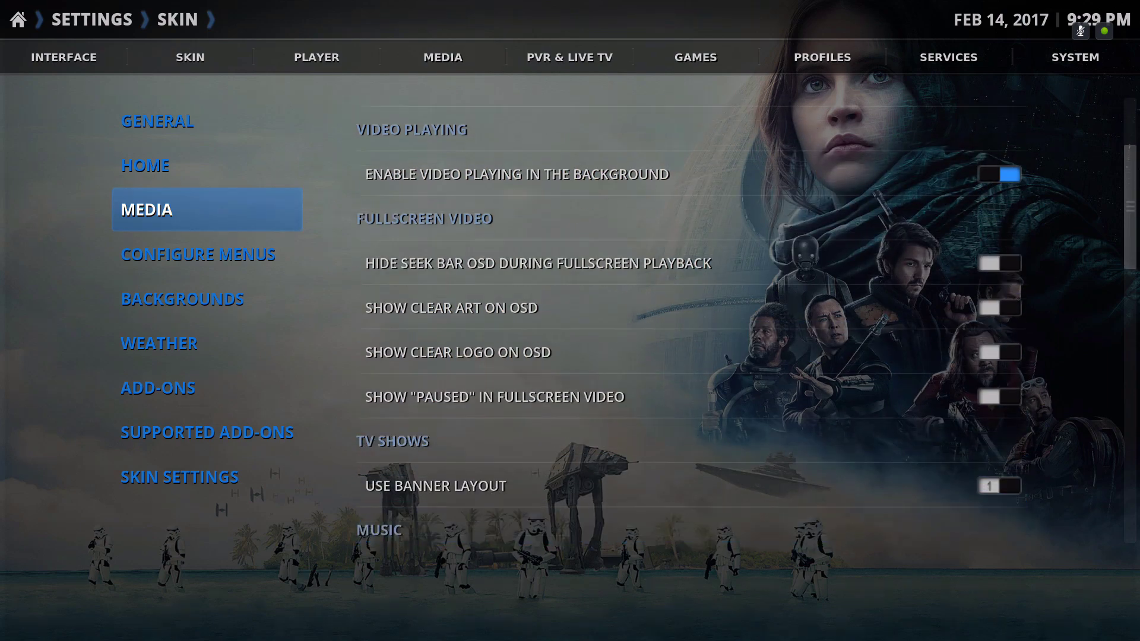
{"action": "key", "text": "Down"}
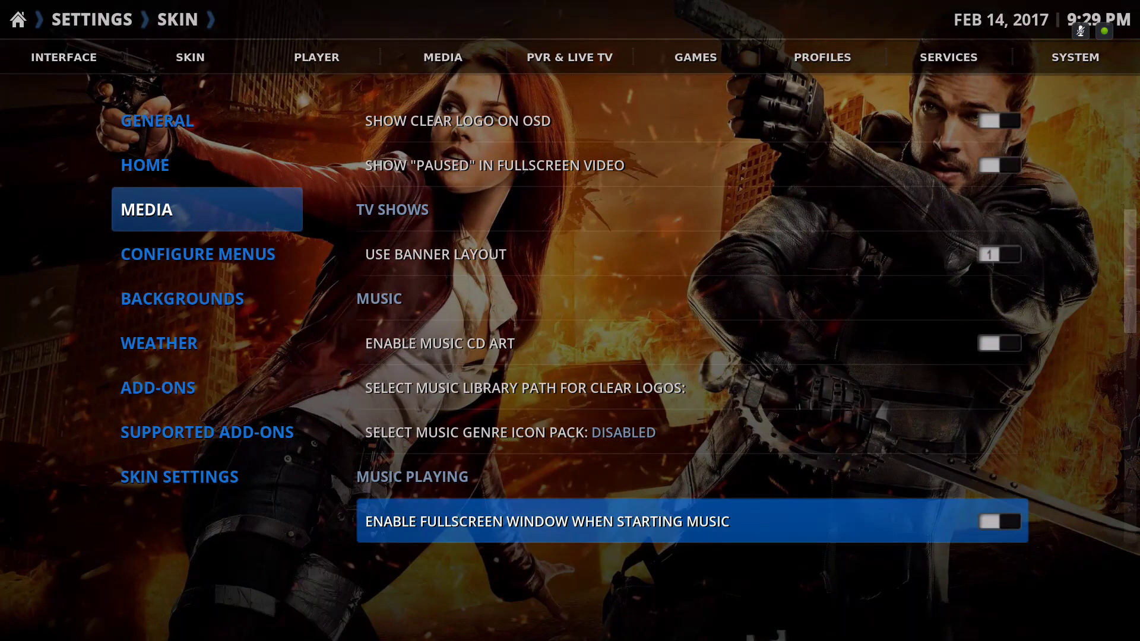
{"action": "key", "text": "Down"}
Check the Configure Menus skin settings, then view the Backgrounds settings
{"action": "key", "text": "Left"}
{"action": "key", "text": "Down"}
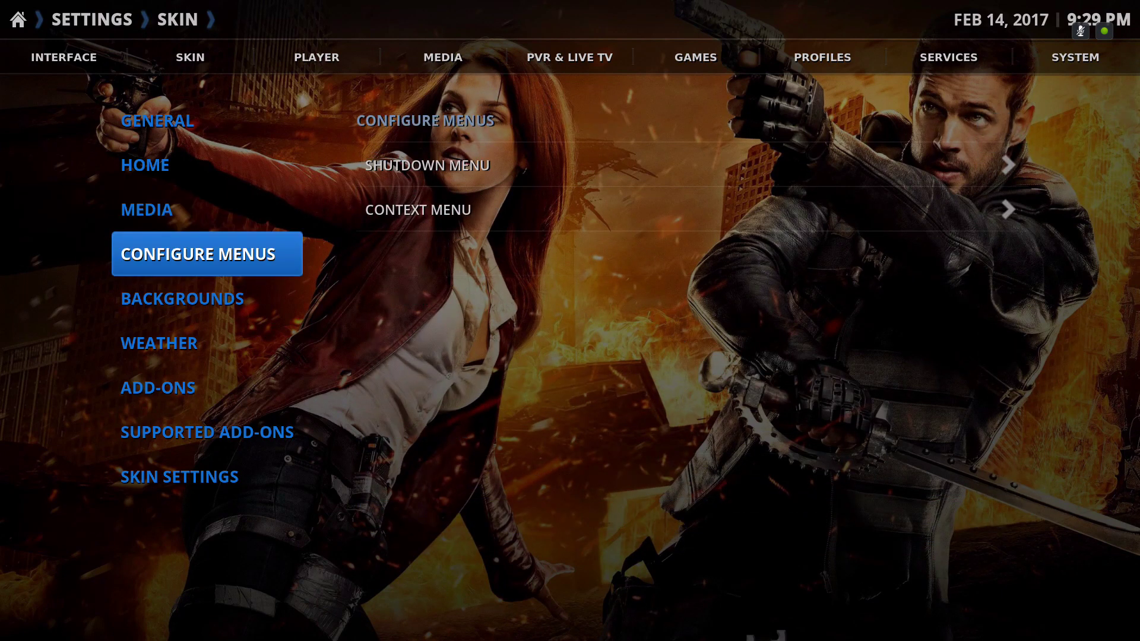
{"action": "key", "text": "Right"}
{"action": "key", "text": "Down"}
{"action": "key", "text": "Return"}
{"action": "key", "text": "Left"}
{"action": "key", "text": "Down"}
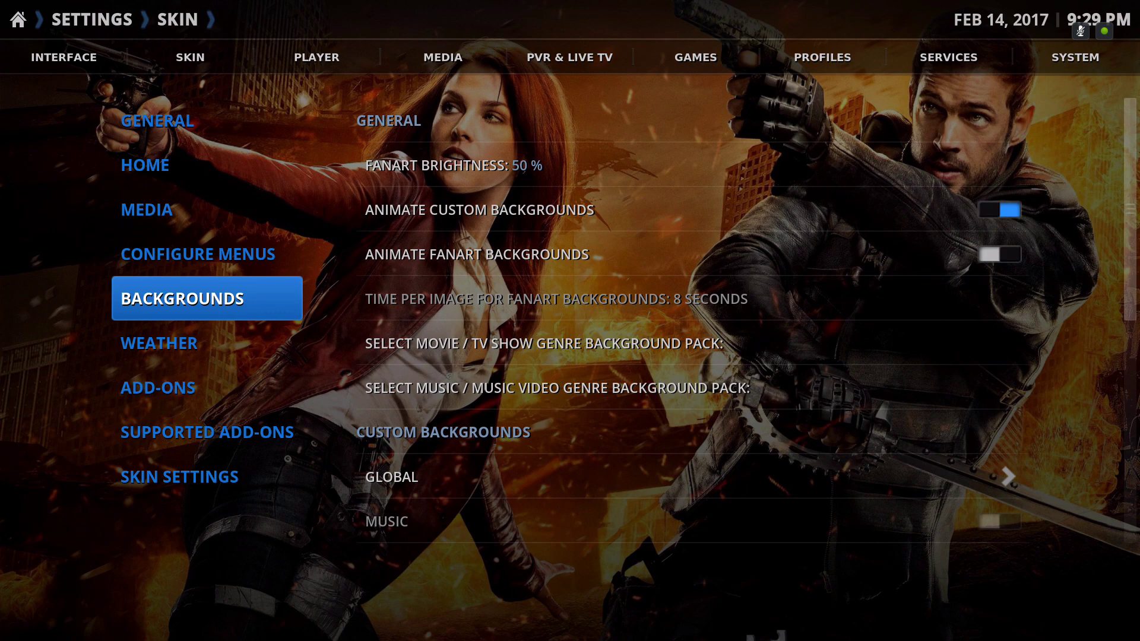
Look over the Weather, Add-ons, Supported Add-ons and Skin Settings sections of the skin settings
{"action": "key", "text": "Down"}
{"action": "key", "text": "Down"}
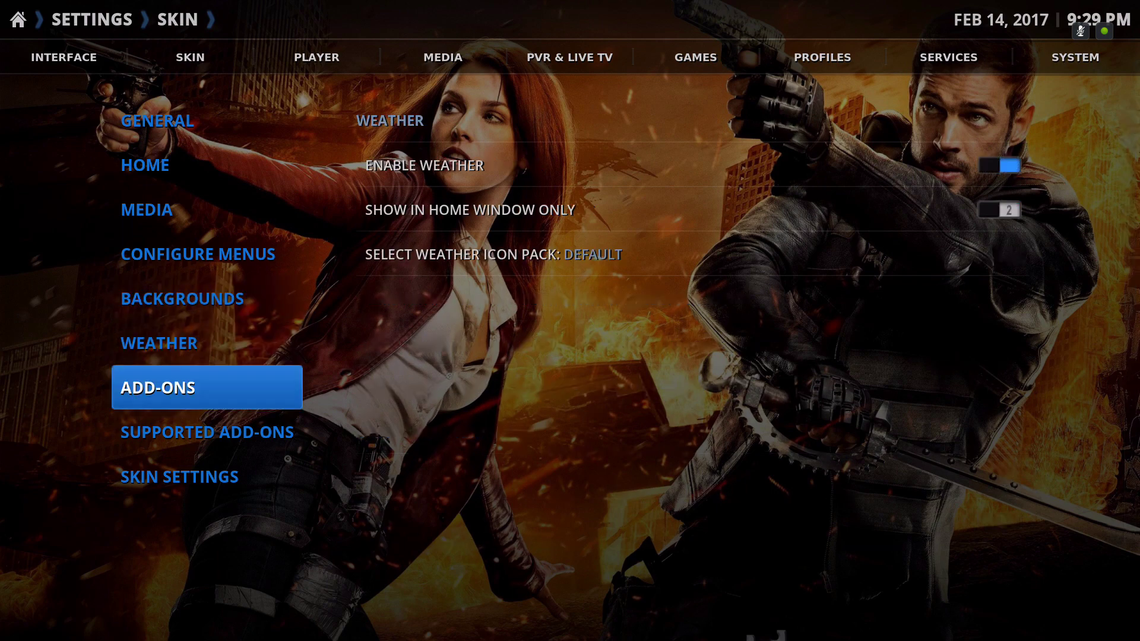
{"action": "key", "text": "Down"}
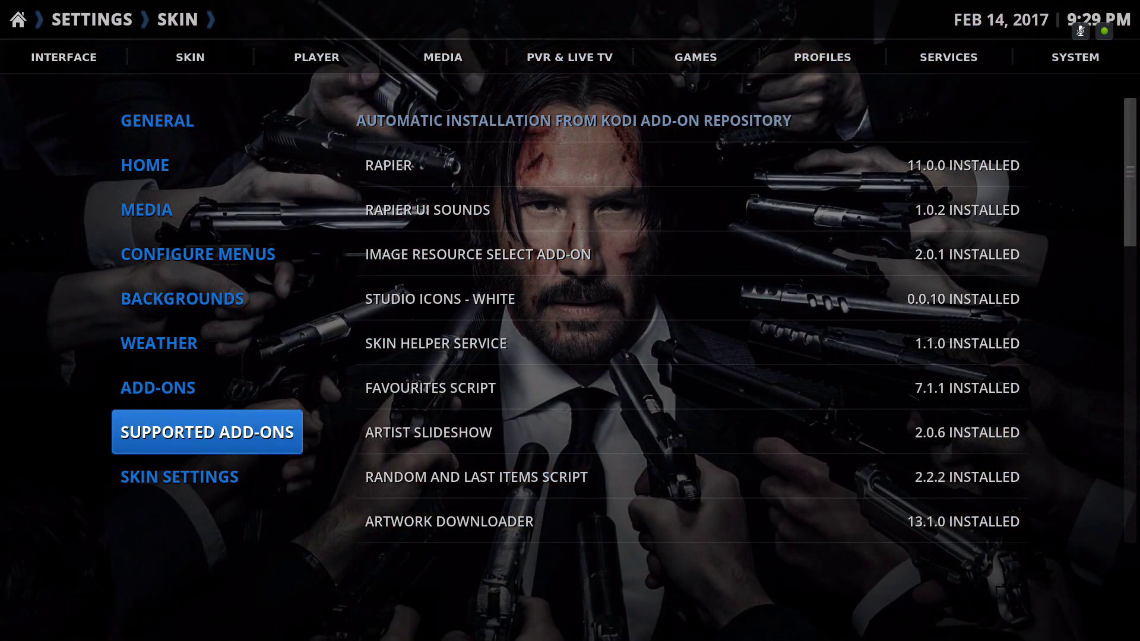
{"action": "key", "text": "Down"}
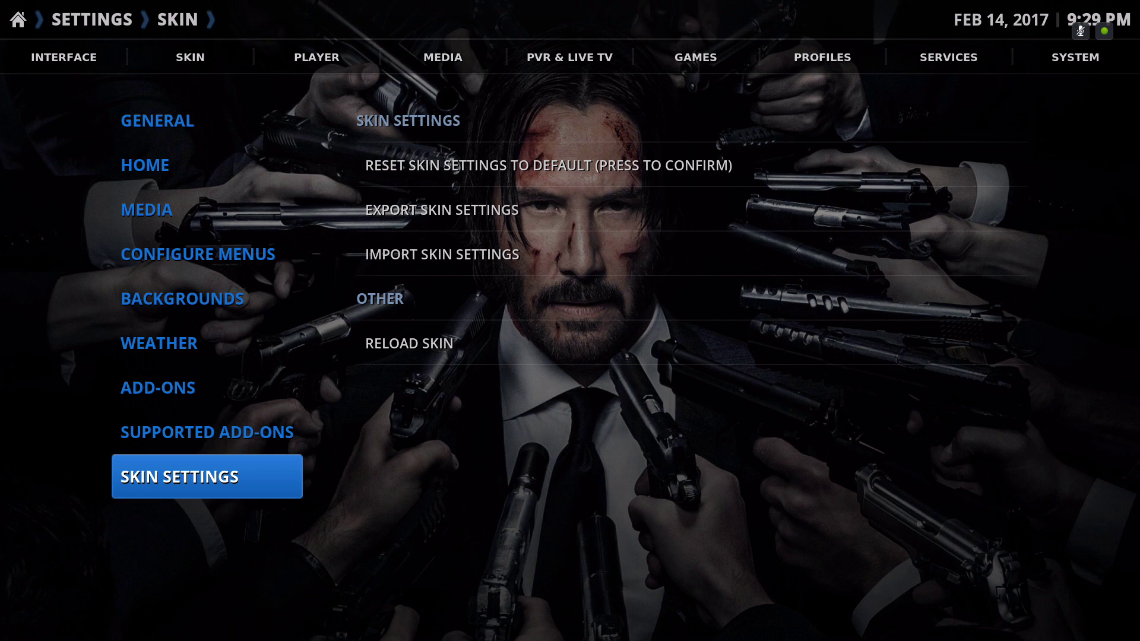
{"action": "key", "text": "Down"}
Leave the skin settings and go to the Power category on the home screen
{"action": "key", "text": "Escape"}
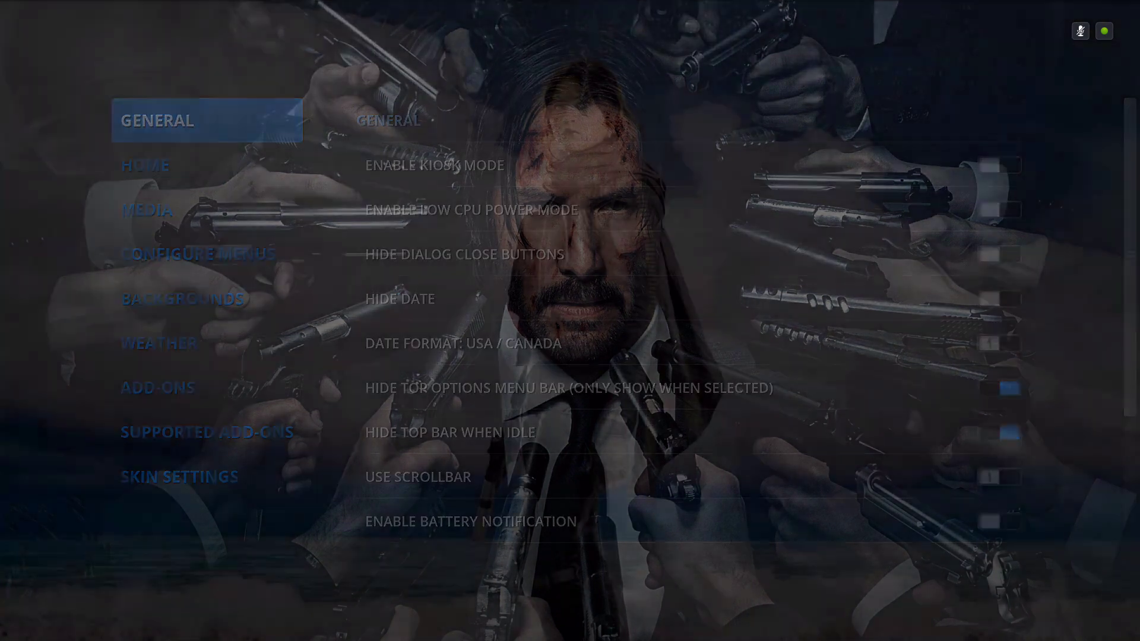
{"action": "key", "text": "Right"}
{"action": "key", "text": "Right"}
{"action": "key", "text": "Right"}
{"action": "key", "text": "Right"}
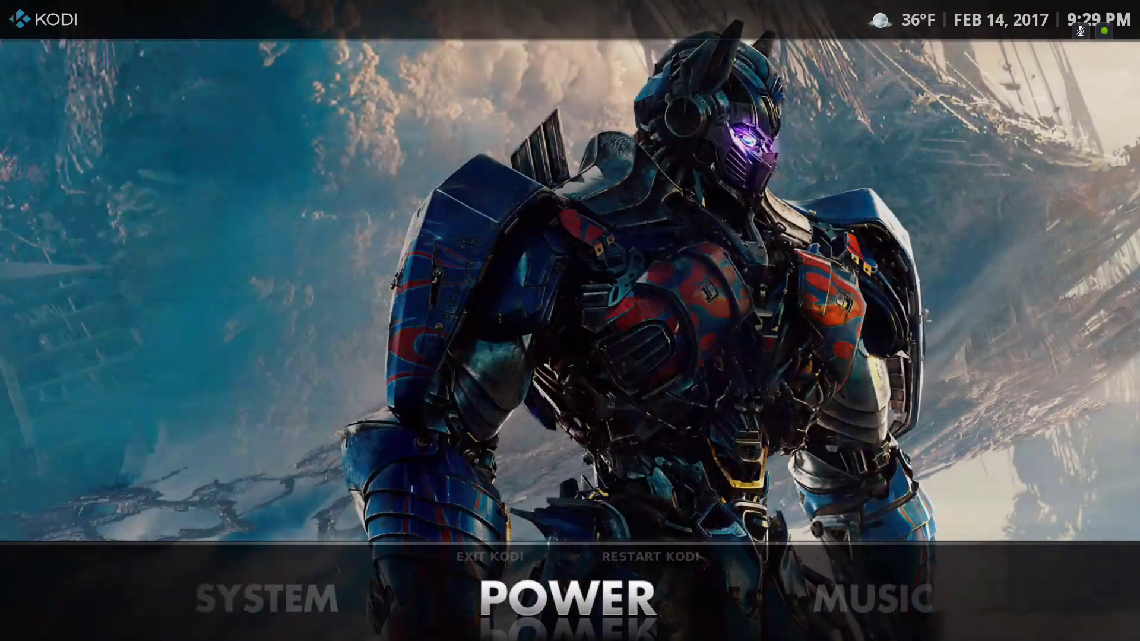
{"action": "key", "text": "Right"}
{"action": "key", "text": "Right"}
{"action": "key", "text": "Right"}
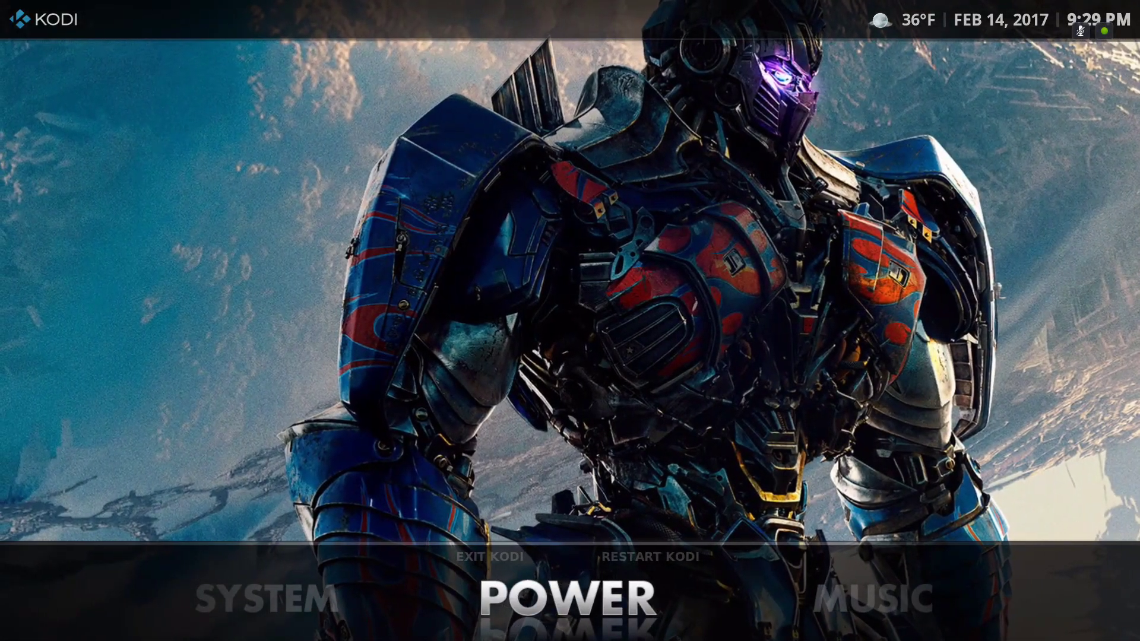
Exit Kodi from the Power category and relaunch it from the Android TV home screen
{"action": "key", "text": "Up"}
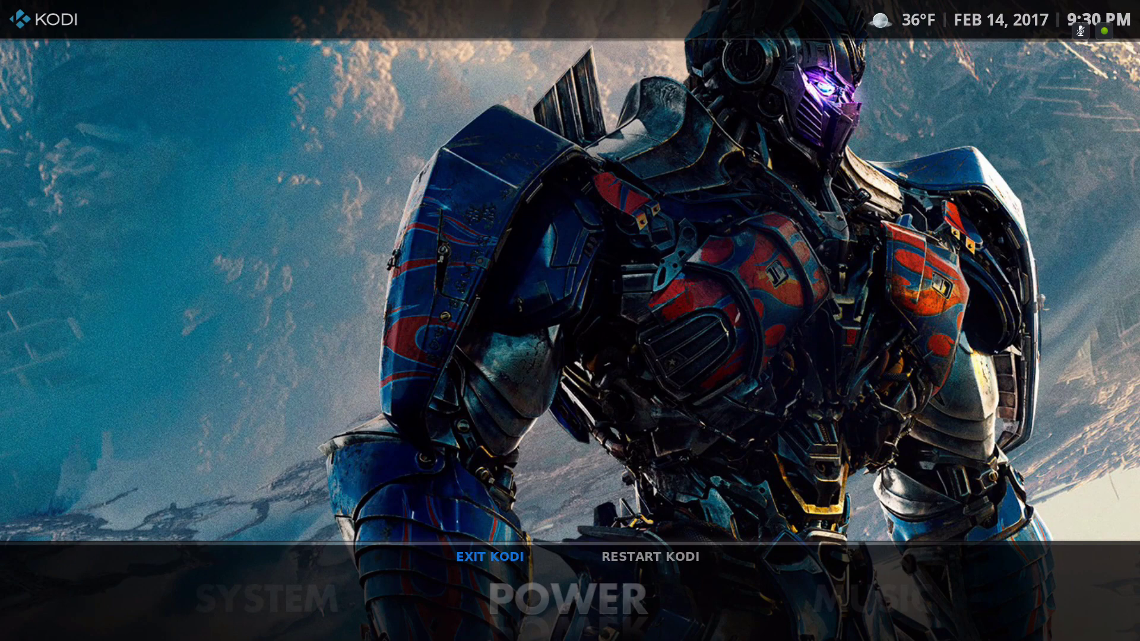
{"action": "key", "text": "Return"}
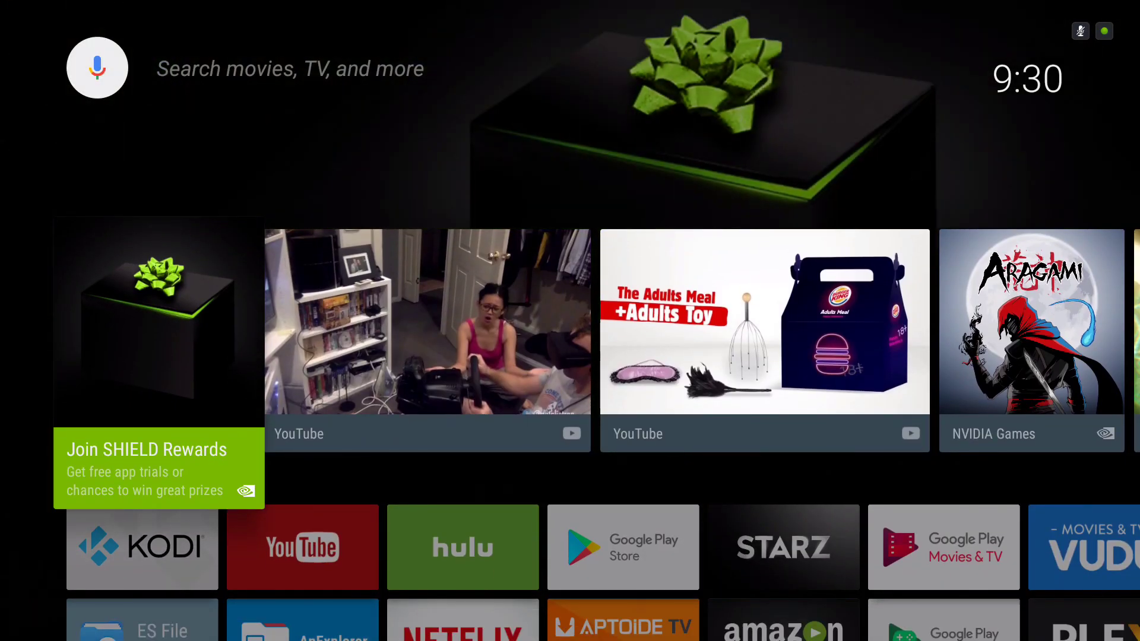
{"action": "key", "text": "Down"}
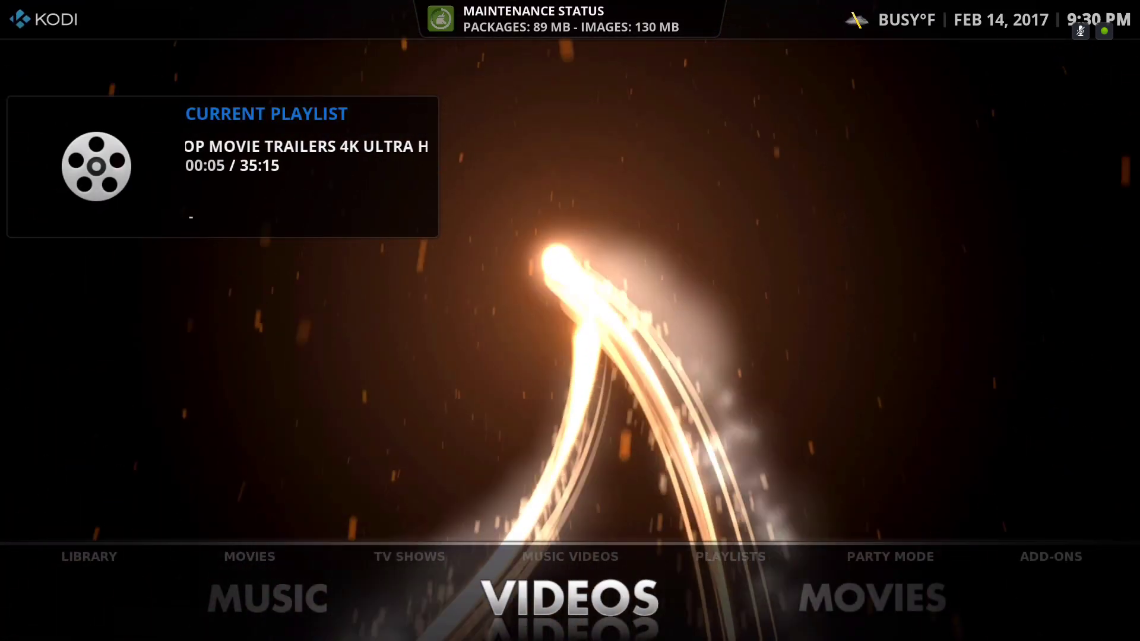
Go from Videos to the Add-ons home category and open the add-on browser
{"action": "key", "text": "Right"}
{"action": "key", "text": "Right"}
{"action": "key", "text": "Right"}
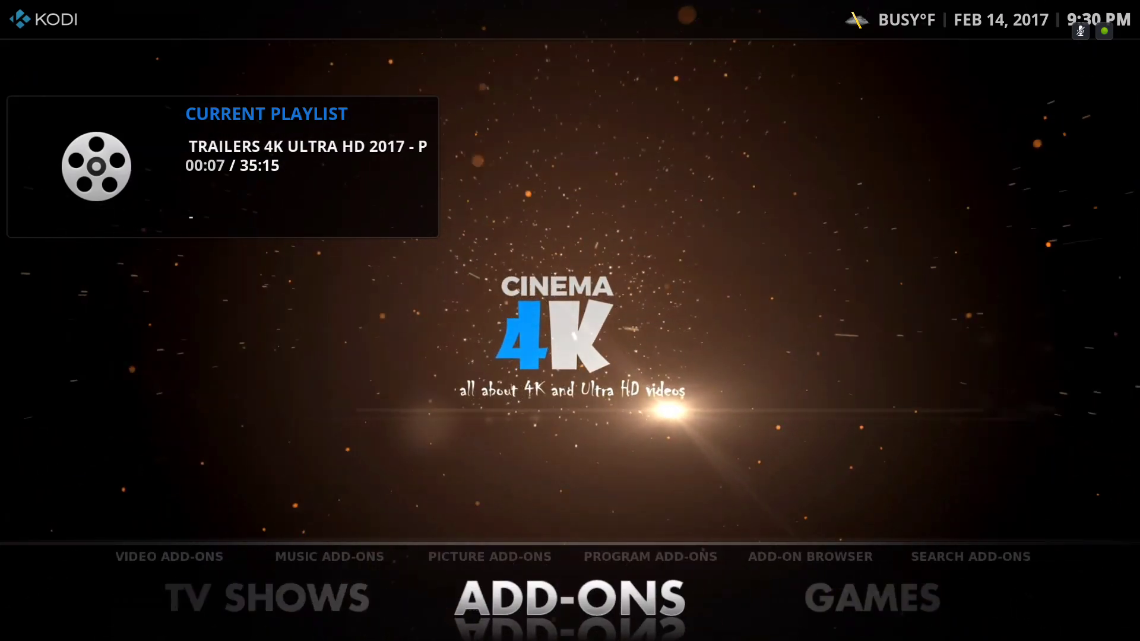
{"action": "key", "text": "Tab"}
{"action": "key", "text": "Tab"}
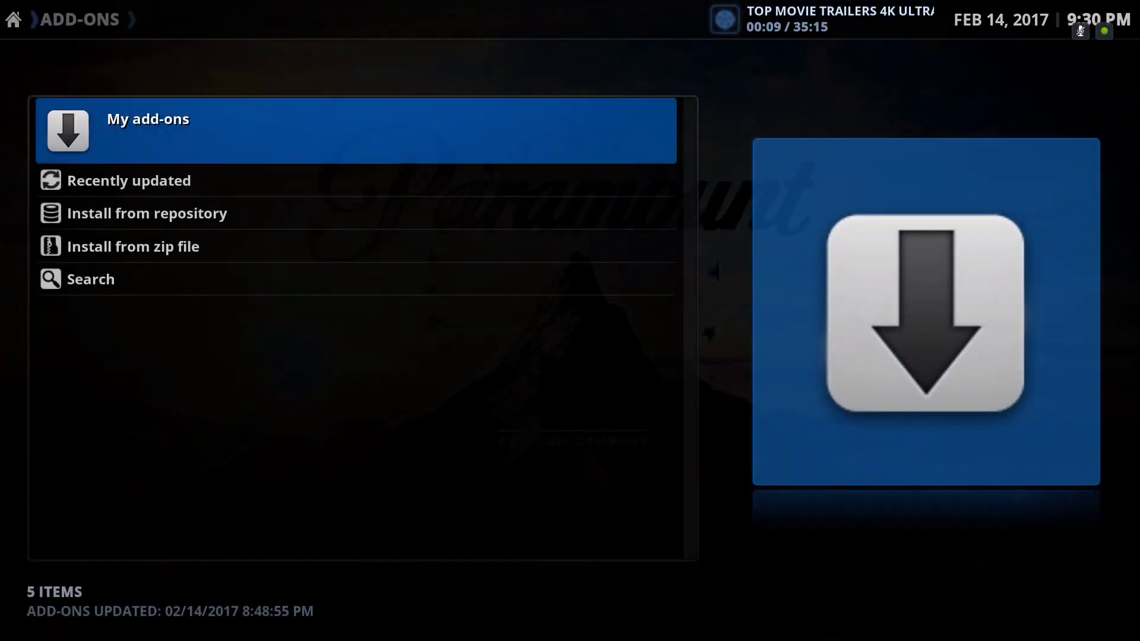
Look over the add-on browser entries down to Install from zip file, and return to the home screen
{"action": "key", "text": "Down"}
{"action": "key", "text": "Down"}
{"action": "key", "text": "Down"}
{"action": "key", "text": "Down"}
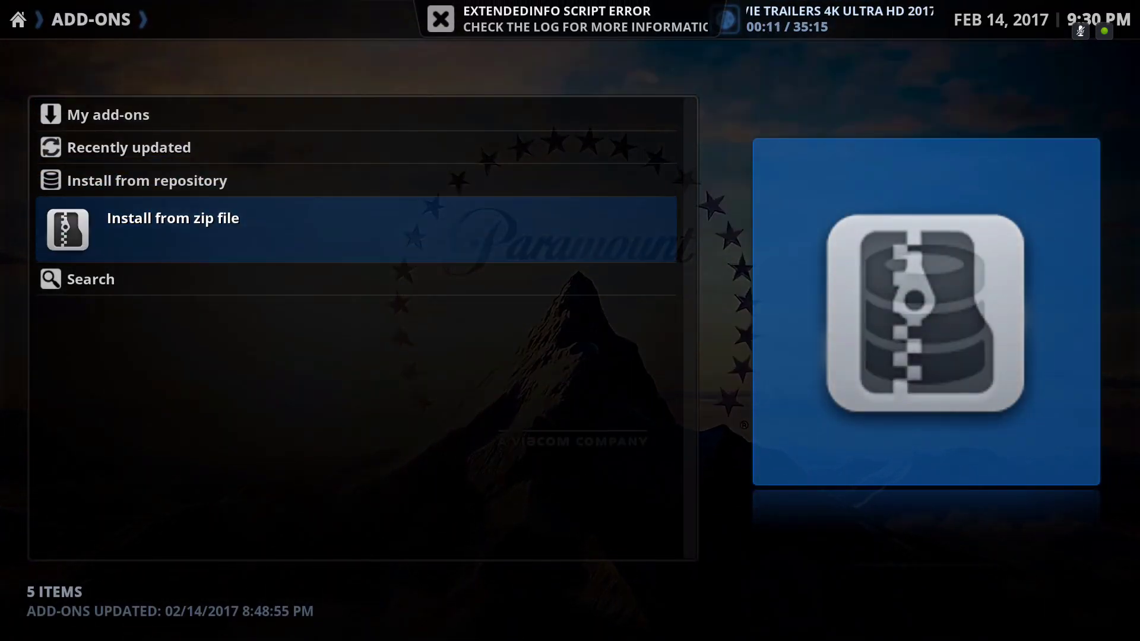
{"action": "key", "text": "Escape"}
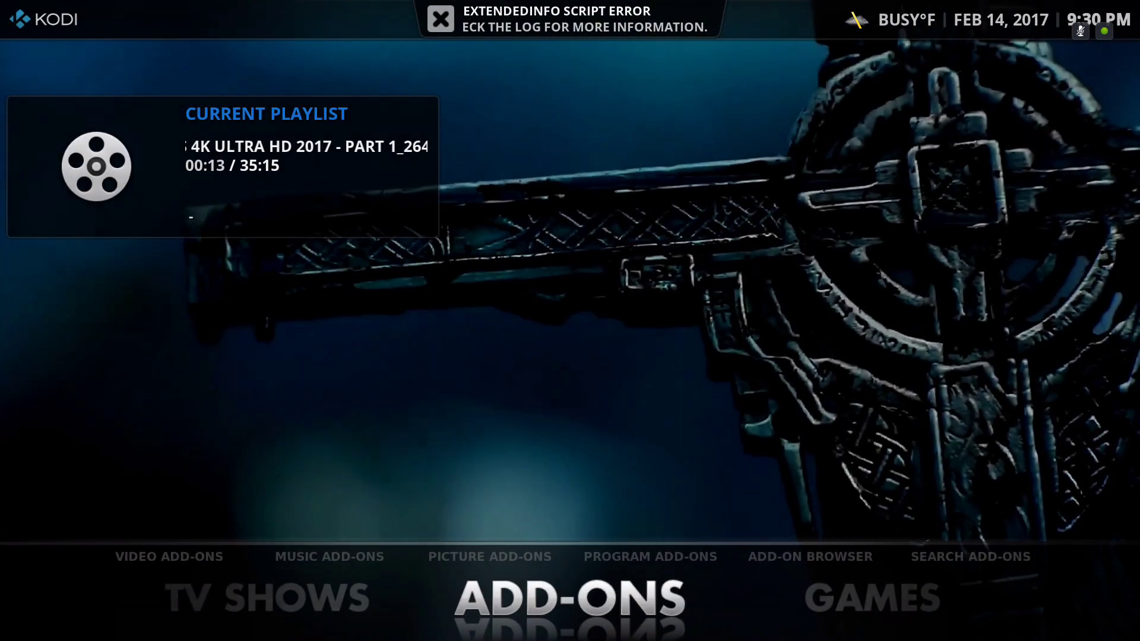
Browse the home categories from Add-ons to System while the trailer video plays in the background
{"action": "key", "text": "Right"}
{"action": "key", "text": "Right"}
{"action": "key", "text": "Right"}
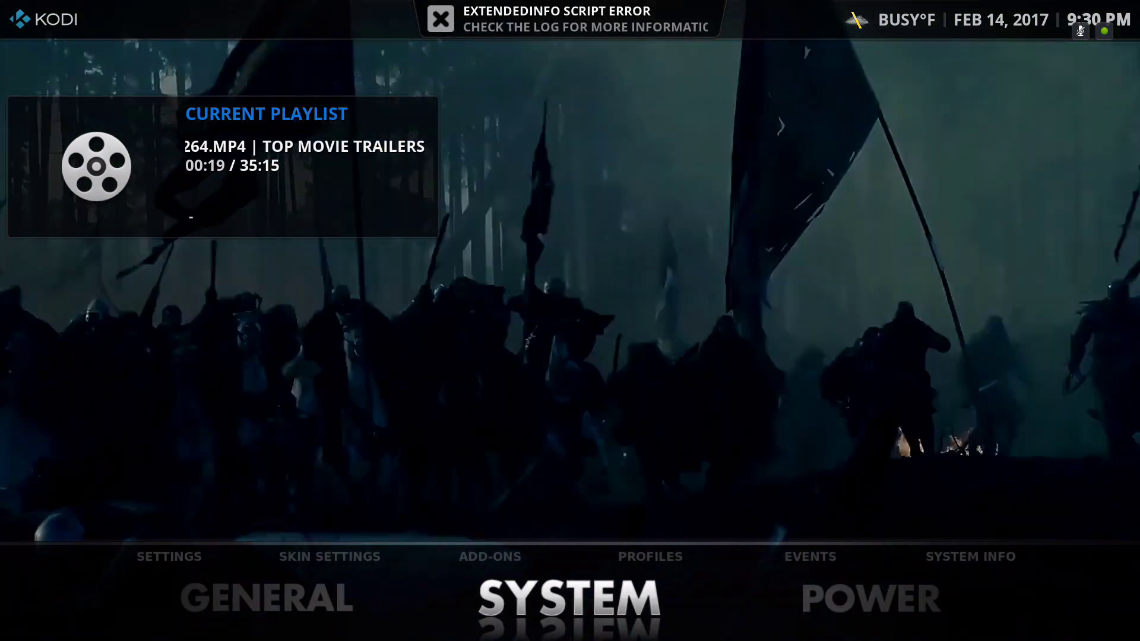
Browse the home categories from Videos through TV Shows and Add-ons to Games, viewing their widgets
{"action": "key", "text": "Right"}
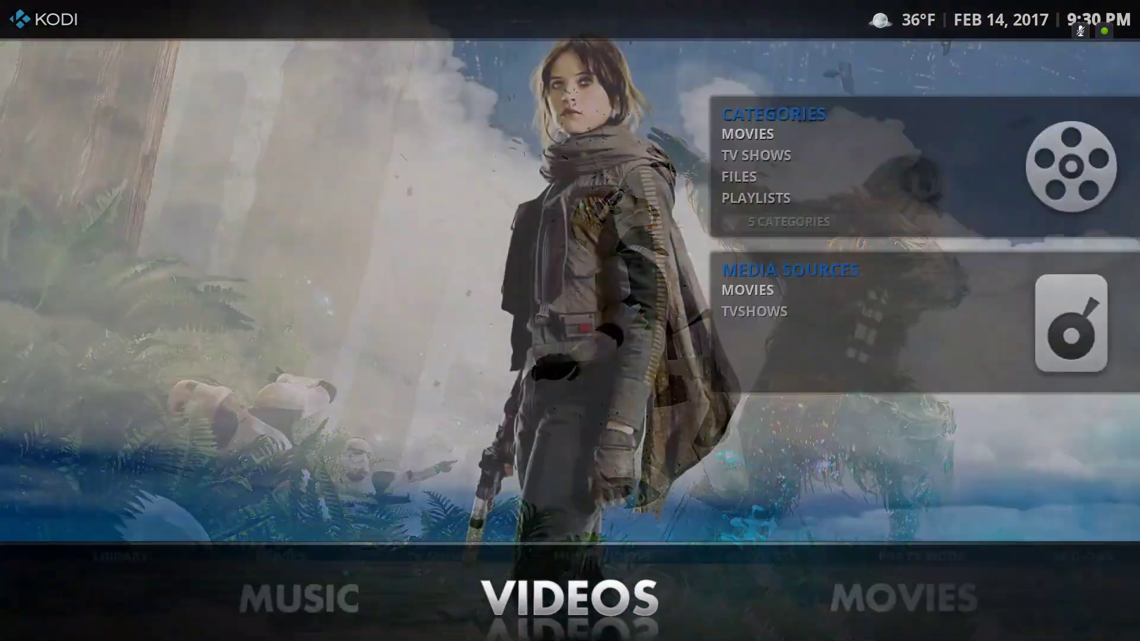
{"action": "key", "text": "Right"}
{"action": "key", "text": "Right"}
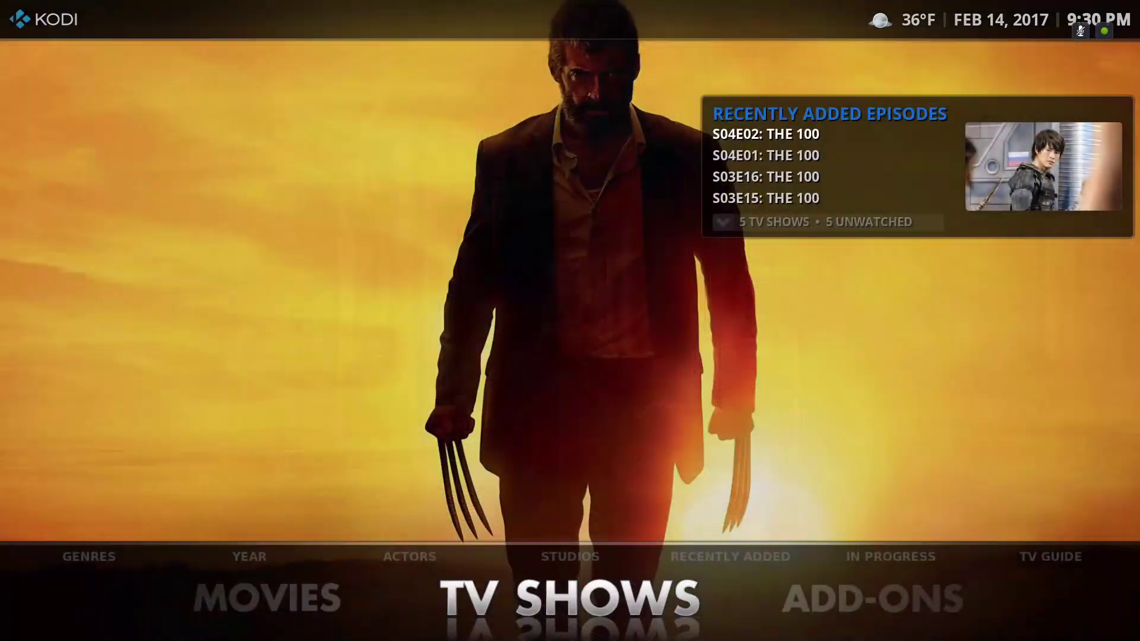
{"action": "key", "text": "Right"}
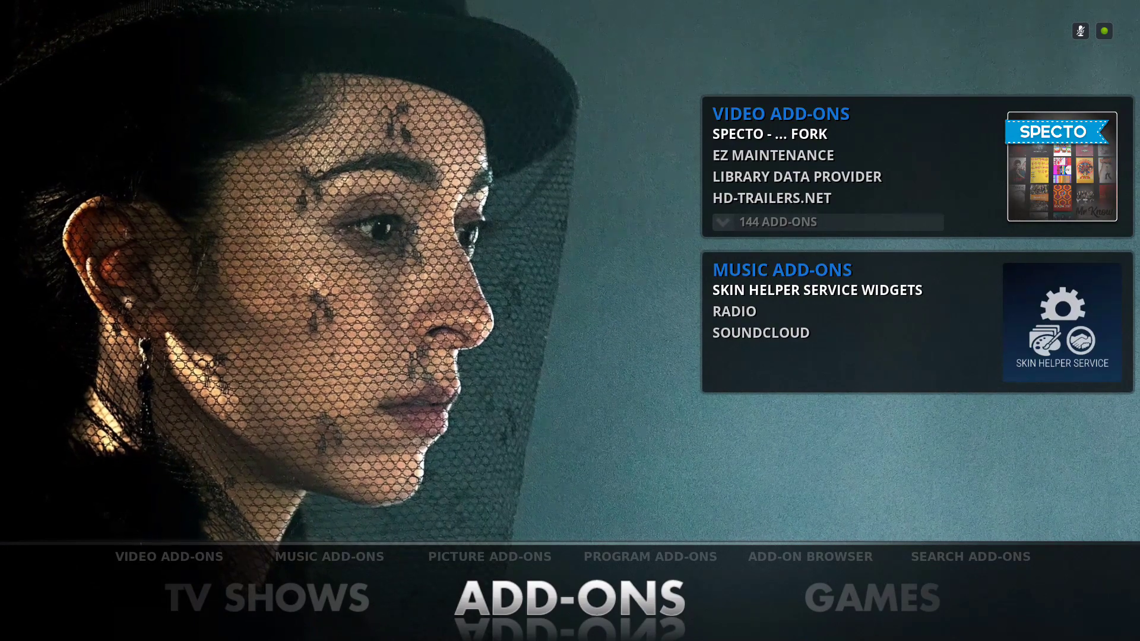
{"action": "key", "text": "Right"}
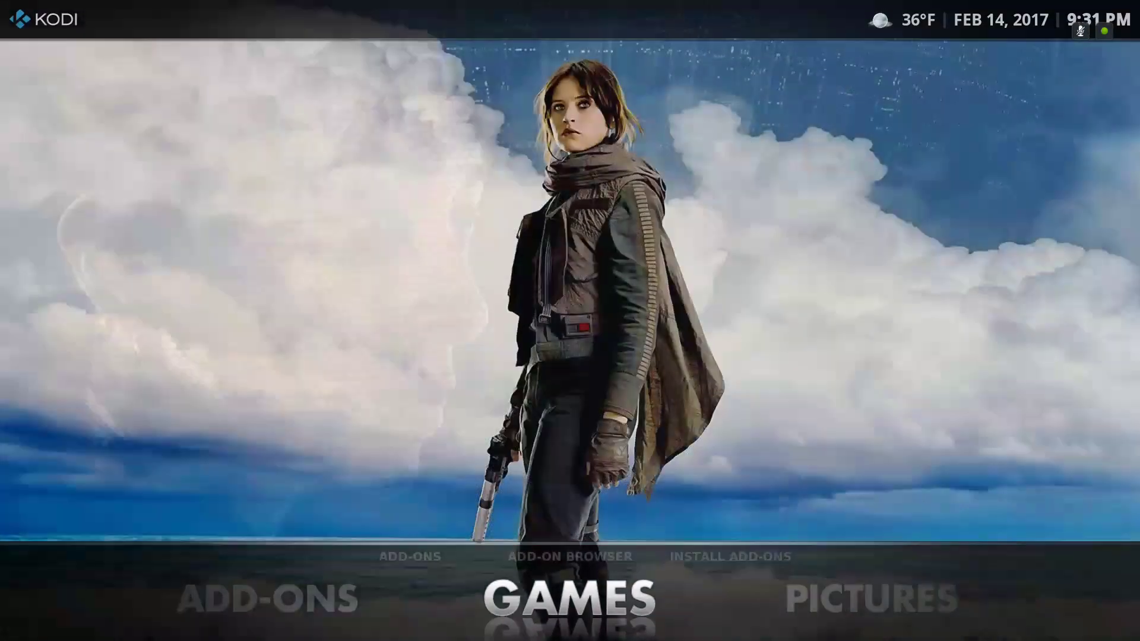